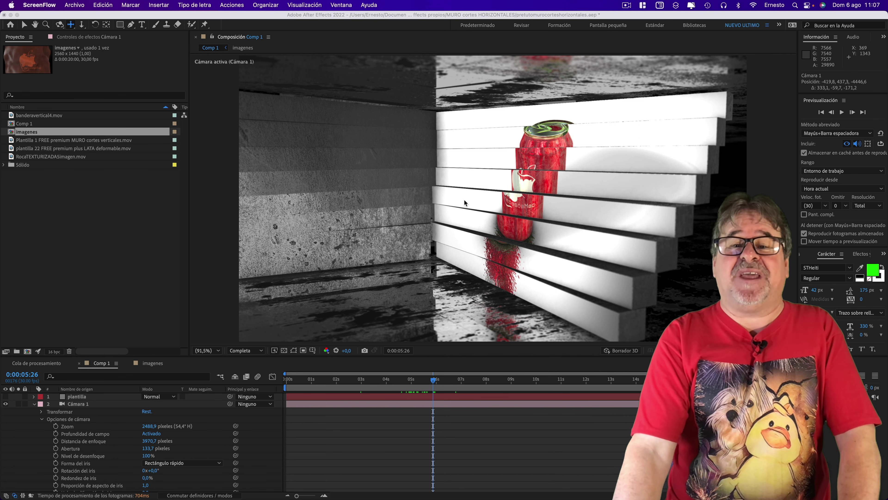
Bring the After Effects slatted wall project to the front, then show all desktop spaces in Mission Control.
click(686, 229)
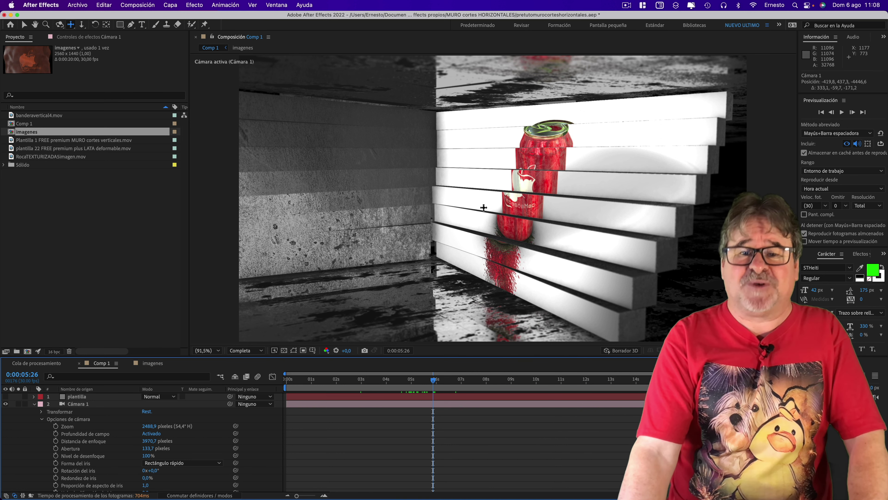
key(ctrl+Up)
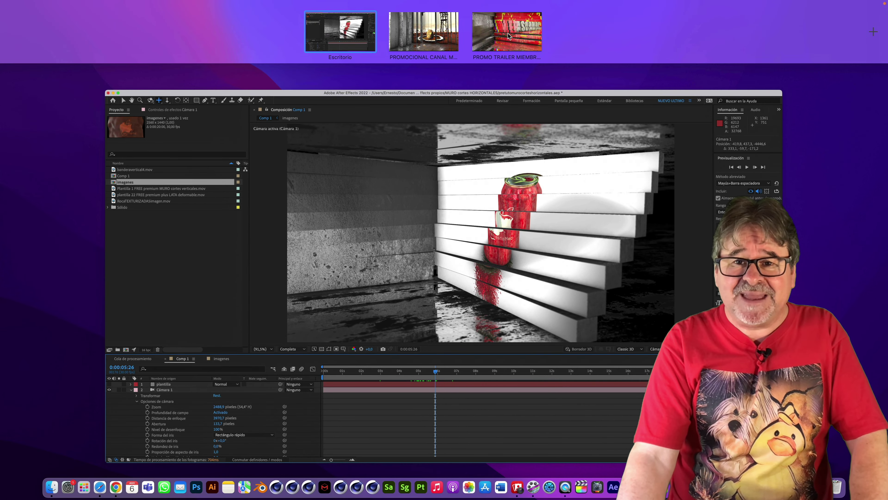
Watch the PROMOCIONAL CANAL slat video, then return to the After Effects project.
click(448, 31)
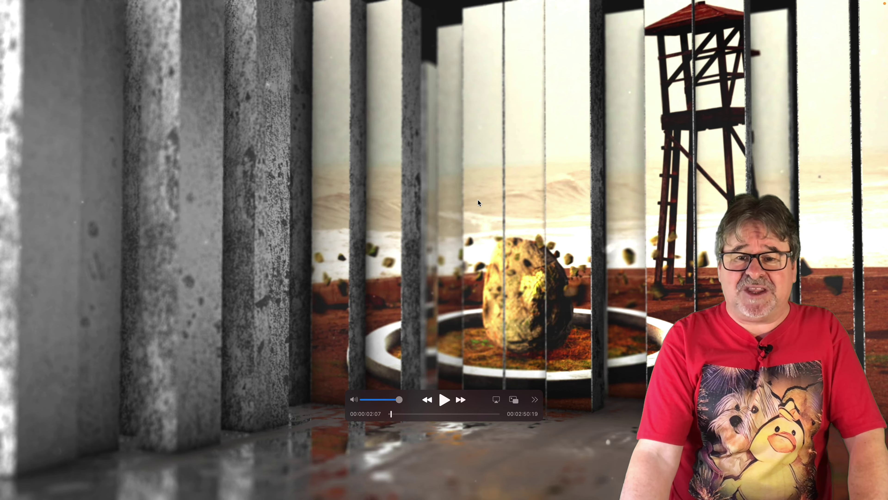
key(ctrl+Up)
click(528, 166)
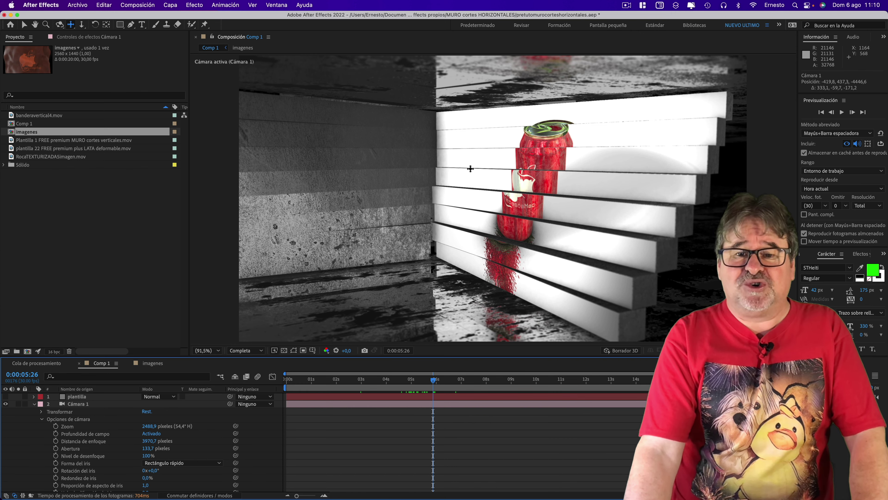
Switch from After Effects to the PROMO TRAILER video space to play it.
key(ctrl+Up)
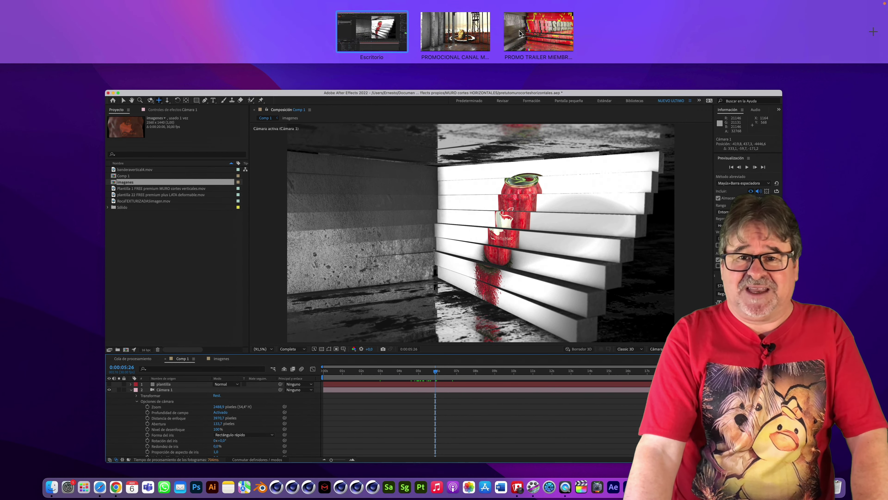
click(524, 33)
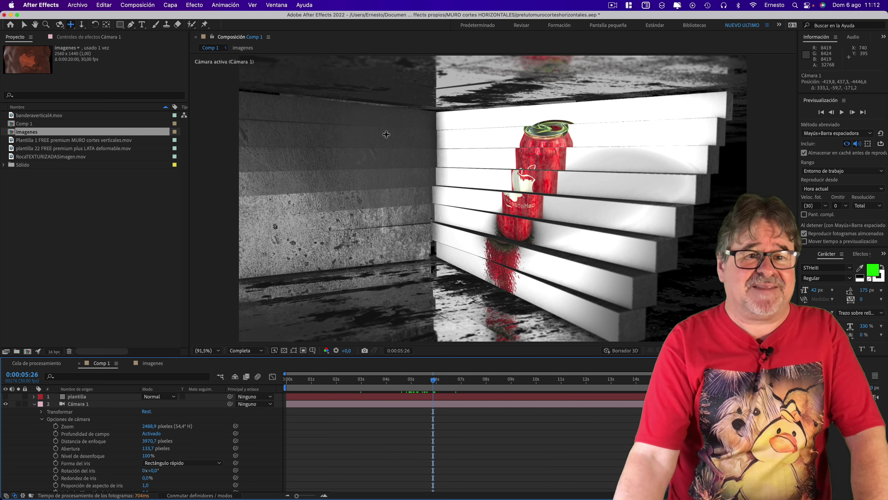
Discard the old project, start a new one, and create a 2560×1440, 30 fps Comp 1.
click(77, 5)
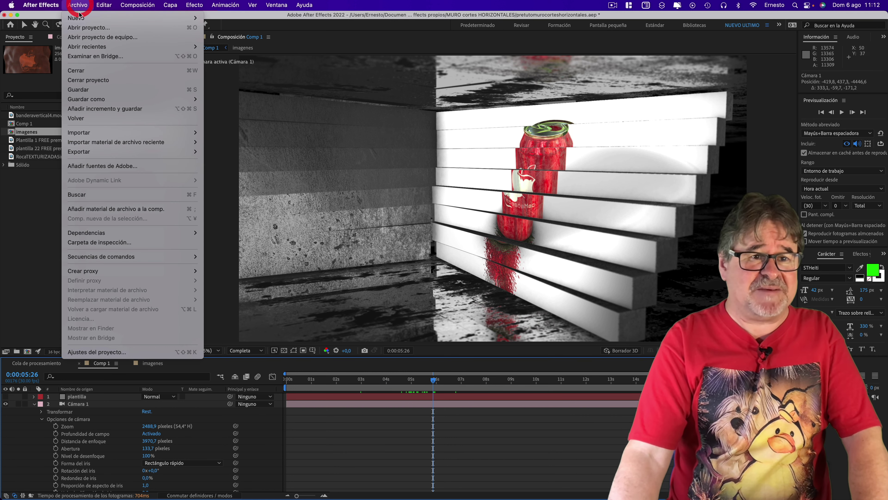
mouse_move(122, 17)
click(226, 18)
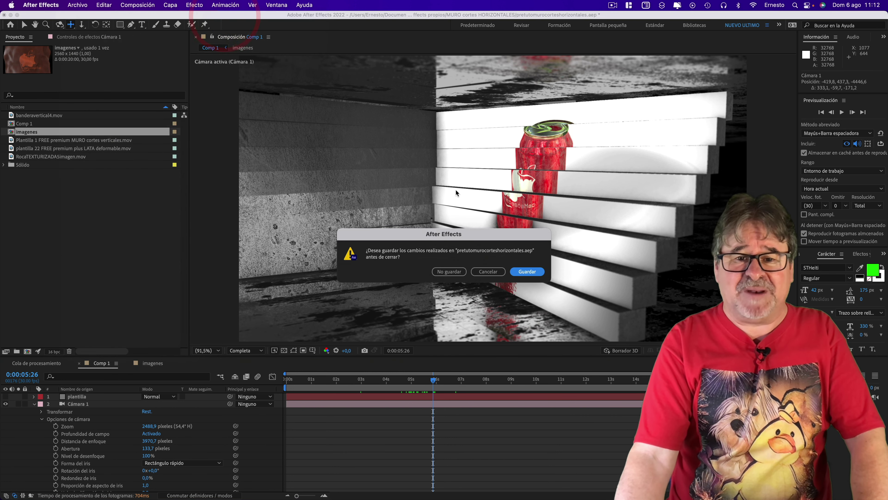
click(449, 271)
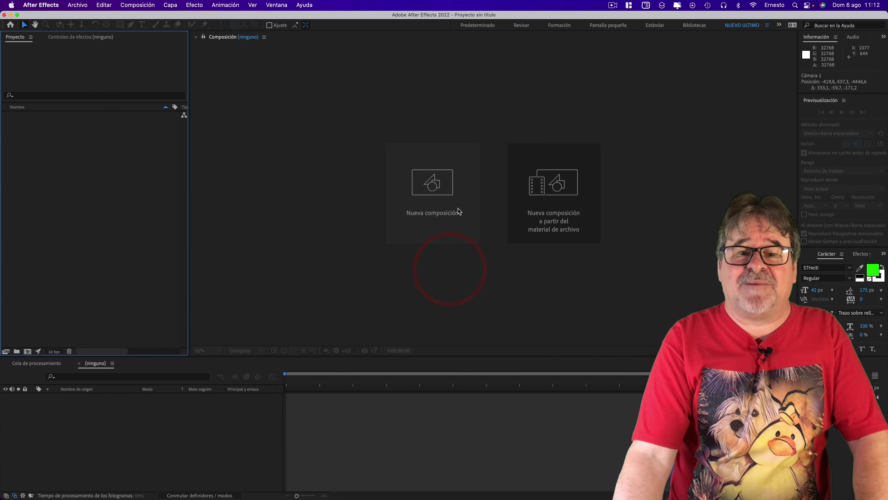
click(440, 189)
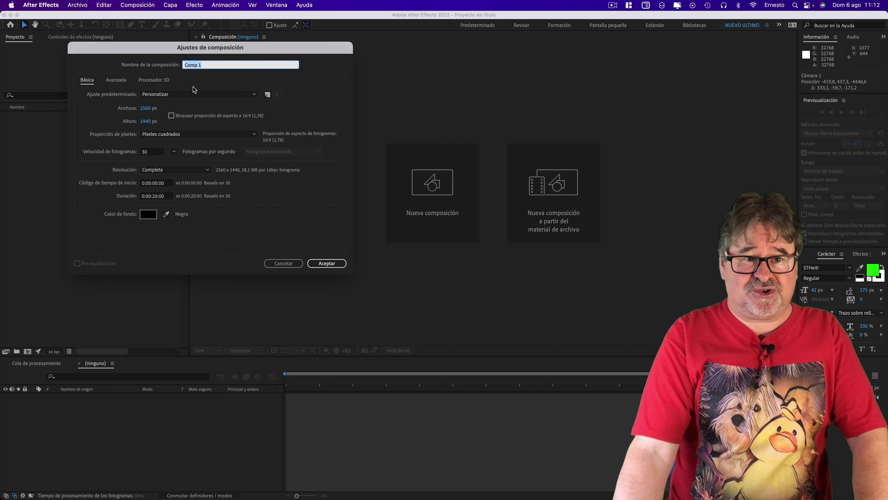
click(327, 263)
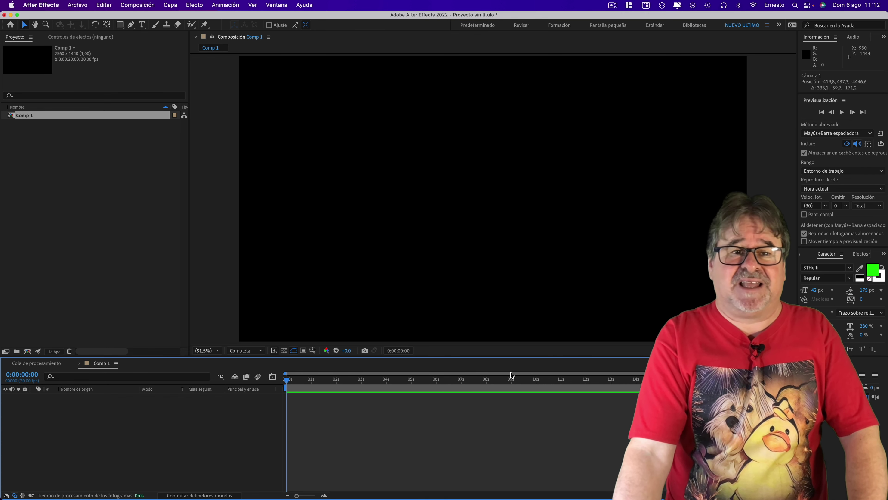
Add a pure red (FF0000) solid layer named E3D to Comp 1.
click(144, 6)
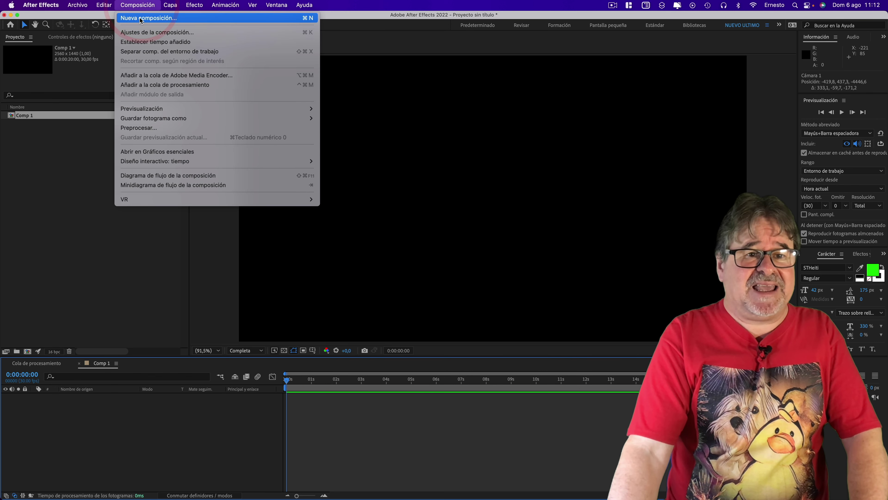
mouse_move(171, 5)
mouse_move(210, 18)
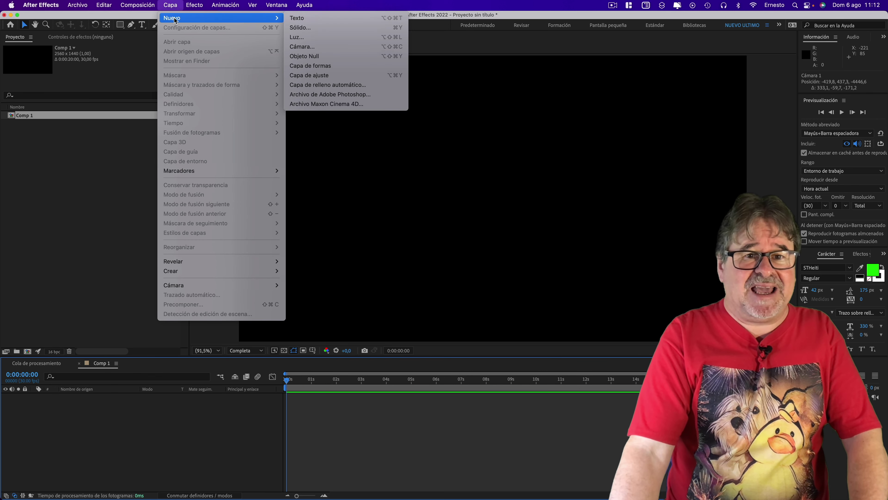
click(302, 28)
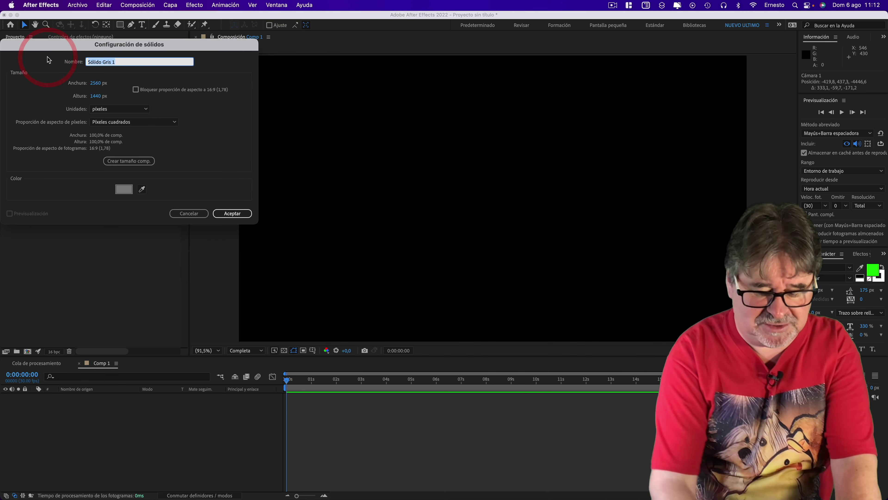
text(E3D)
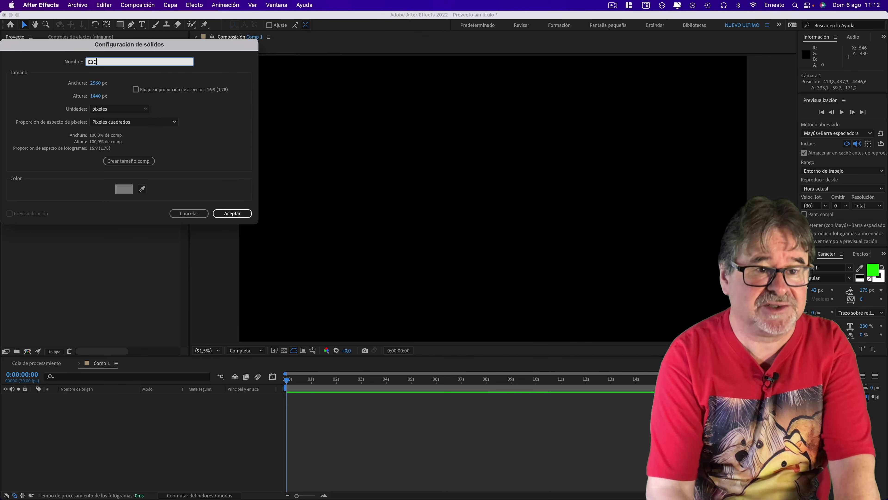
click(118, 189)
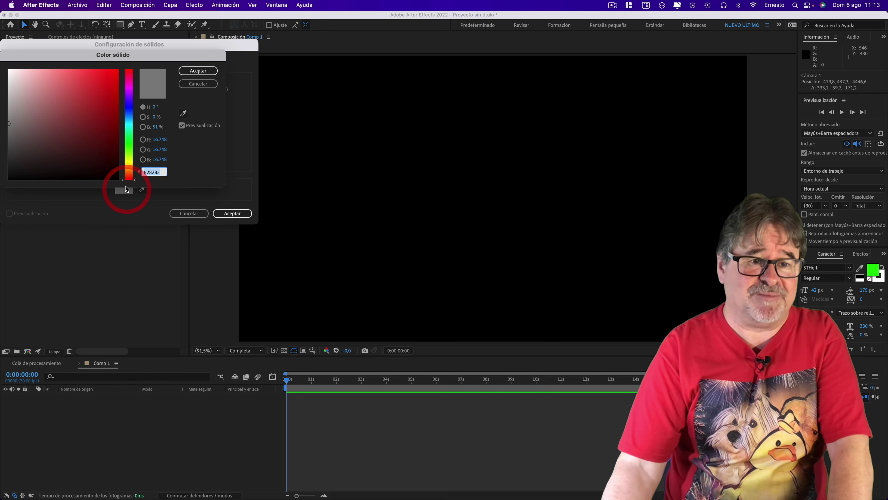
drag(82, 102, 122, 61)
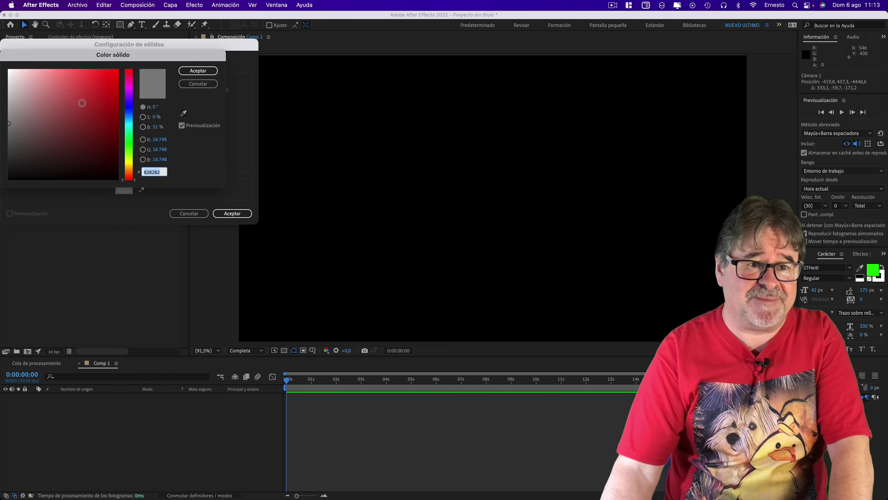
click(198, 70)
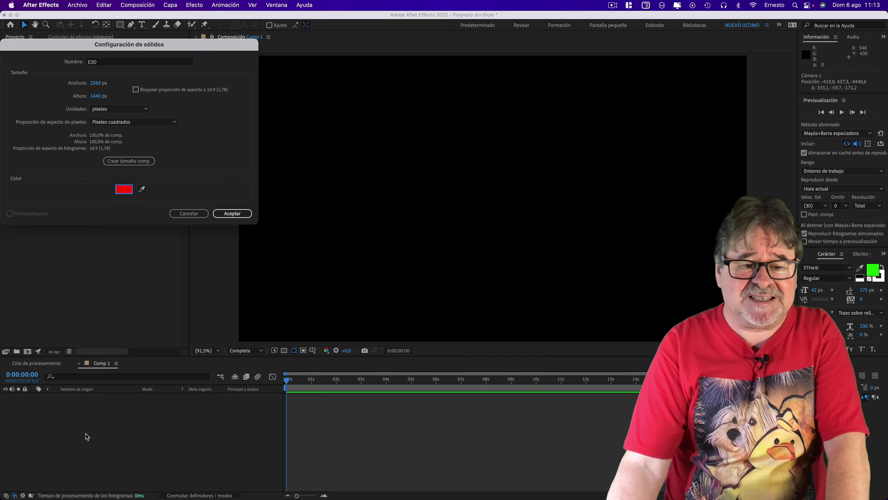
click(231, 215)
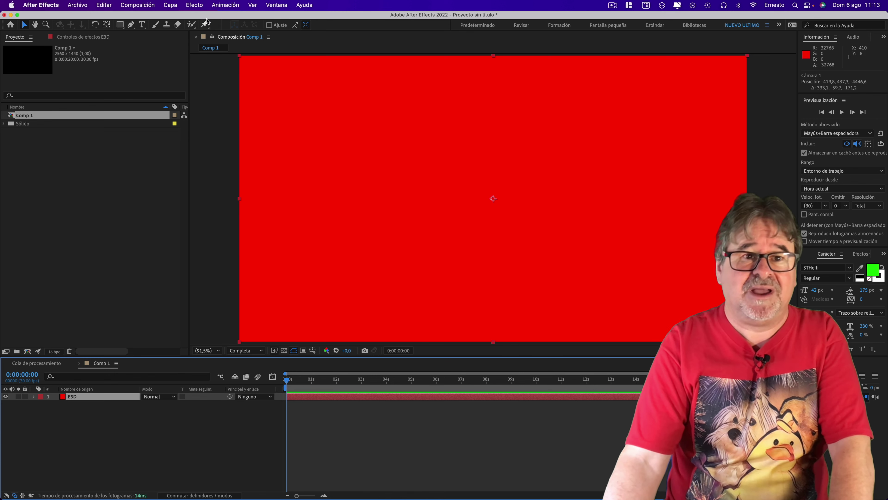
Apply the Video Copilot Element effect to the E3D layer.
click(194, 5)
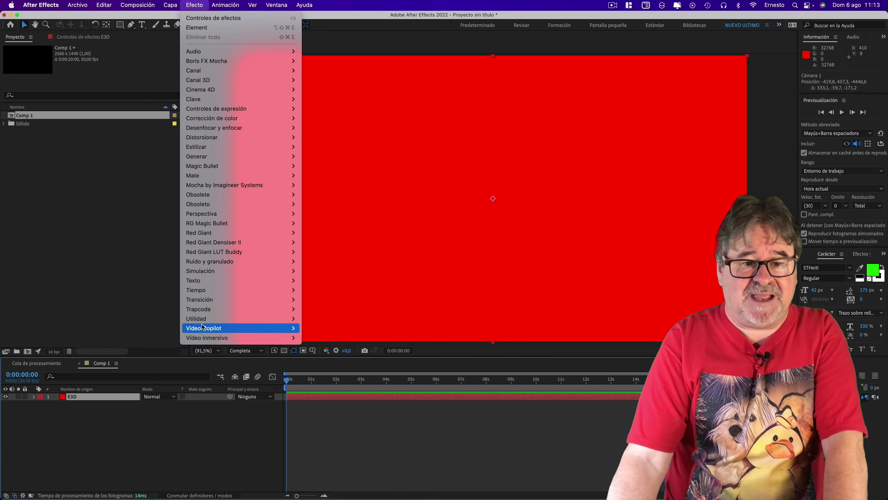
mouse_move(259, 331)
click(347, 328)
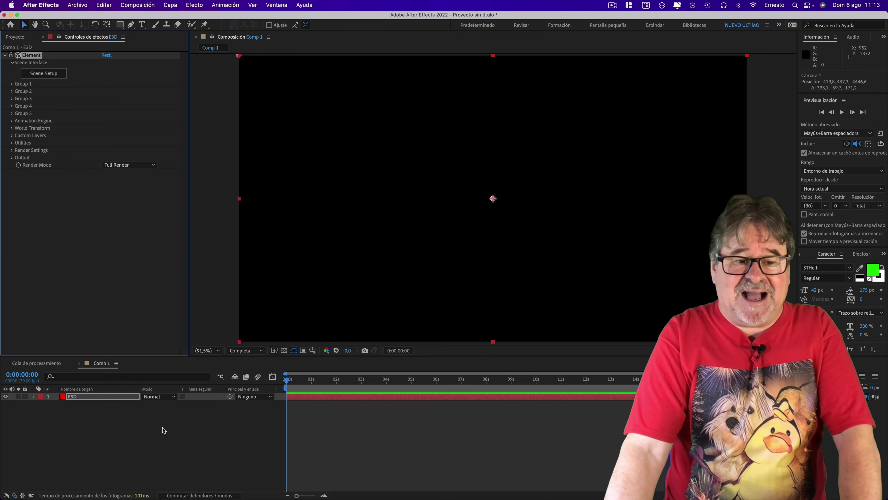
click(142, 433)
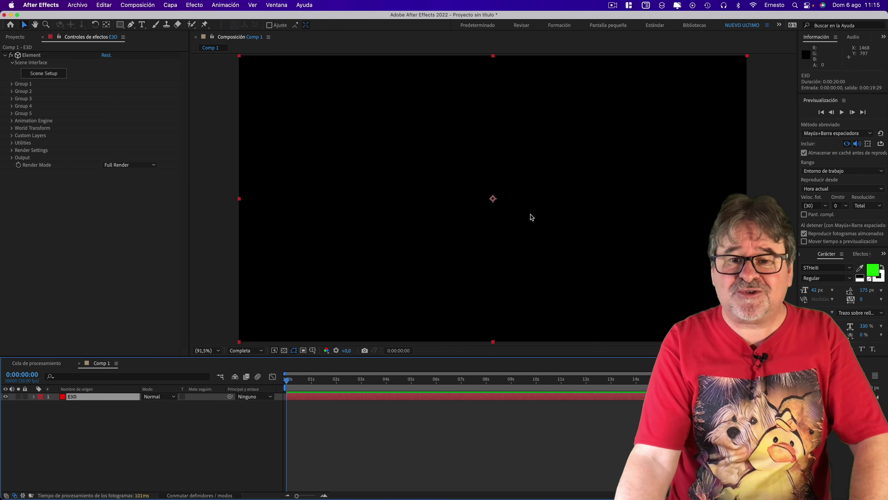
Add a default grey solid above E3D and scale it down to 71%.
click(172, 5)
mouse_move(181, 17)
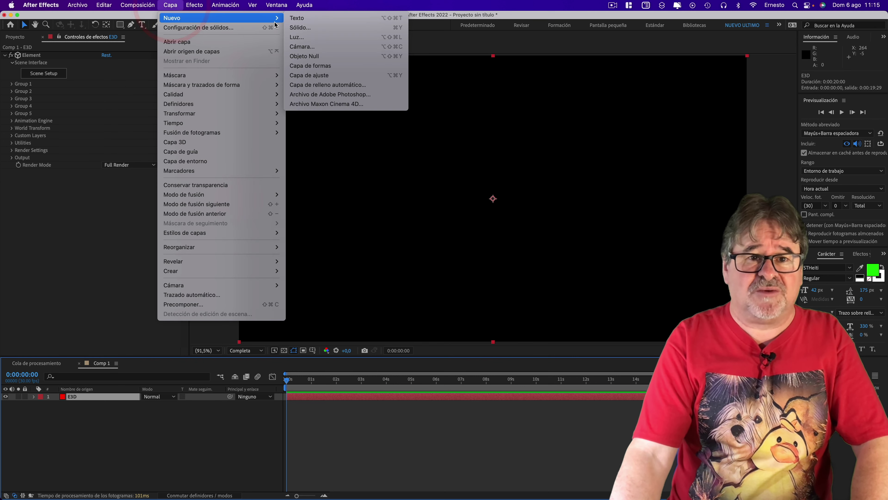
click(296, 28)
click(124, 189)
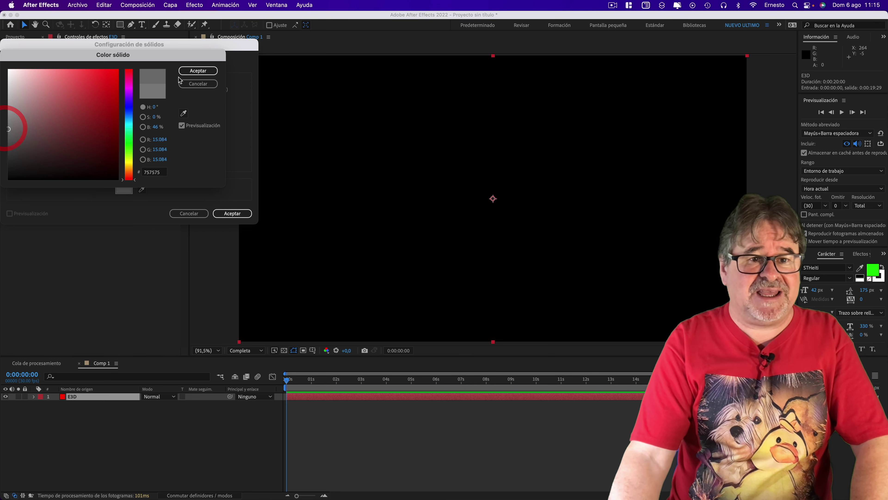
click(190, 71)
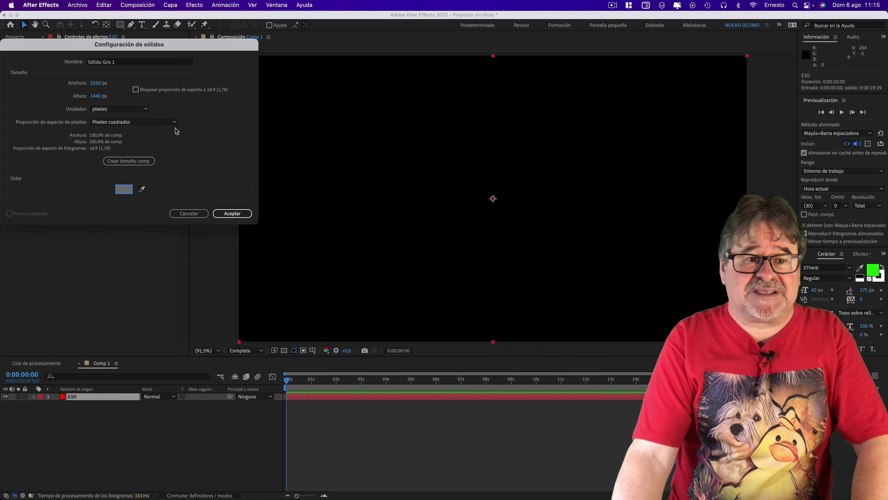
click(232, 214)
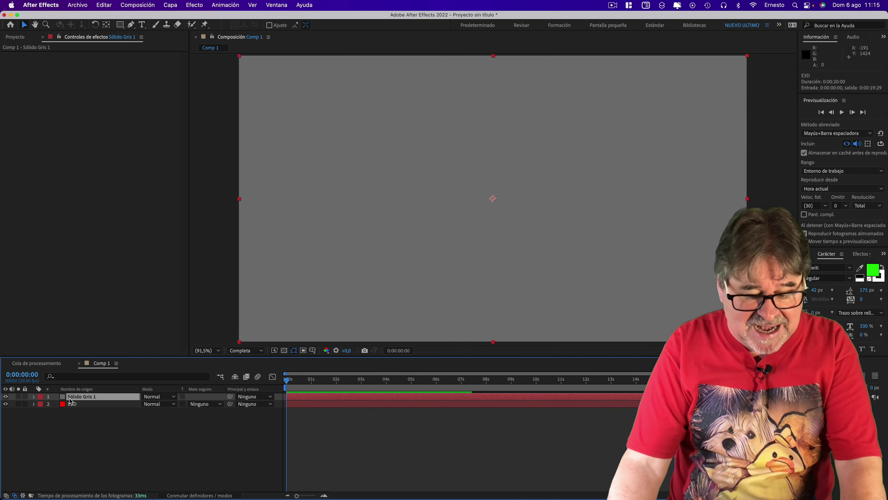
key(s)
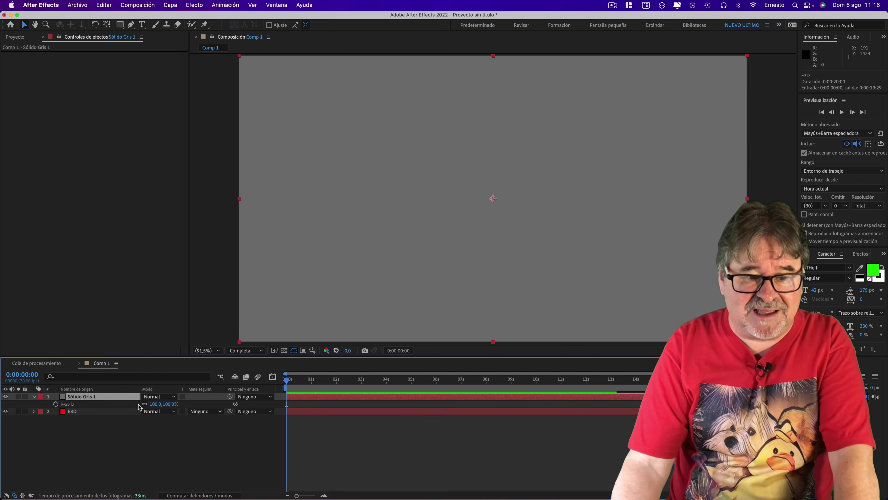
drag(153, 404, 142, 404)
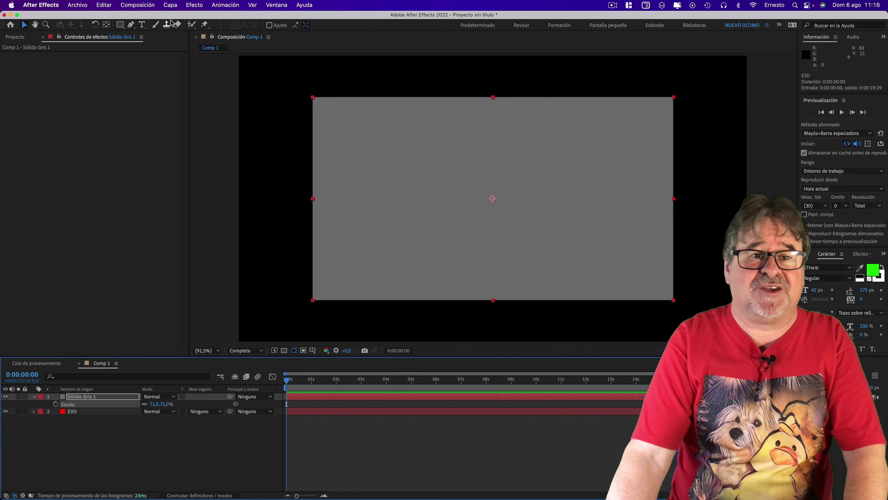
Apply an inverted Cuadrícula grid effect to the grey solid with a border of 3.
click(189, 6)
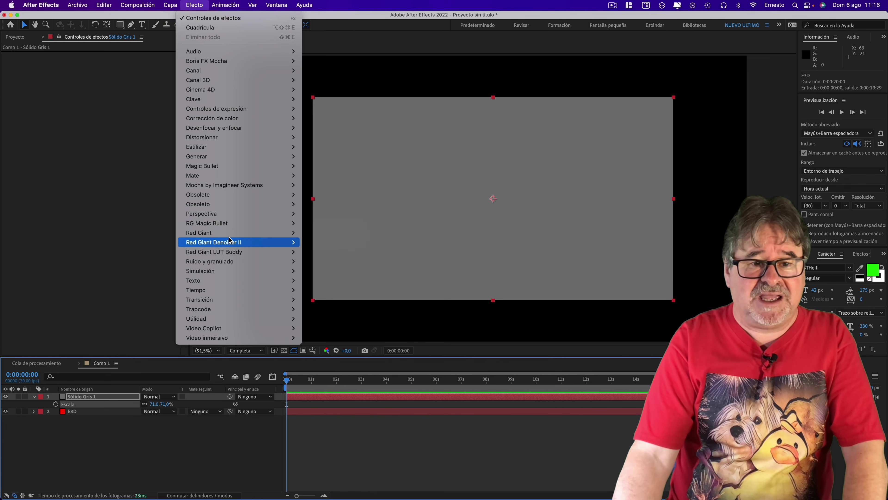
mouse_move(216, 217)
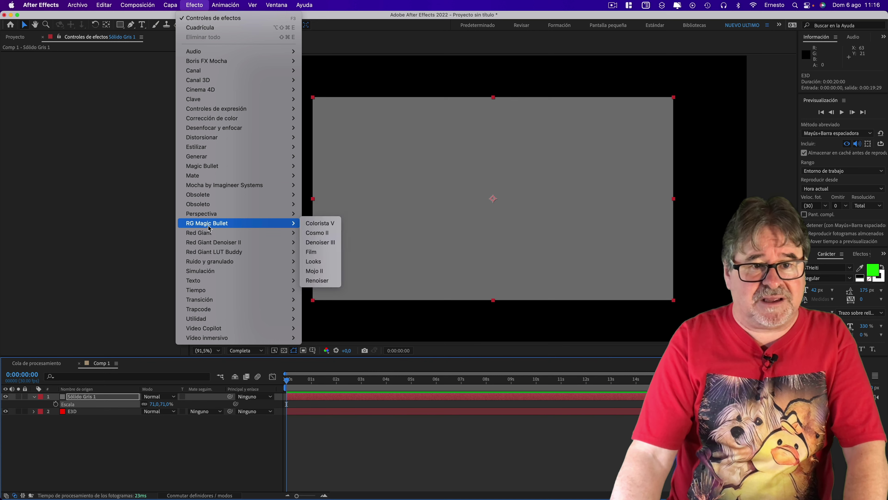
mouse_move(295, 158)
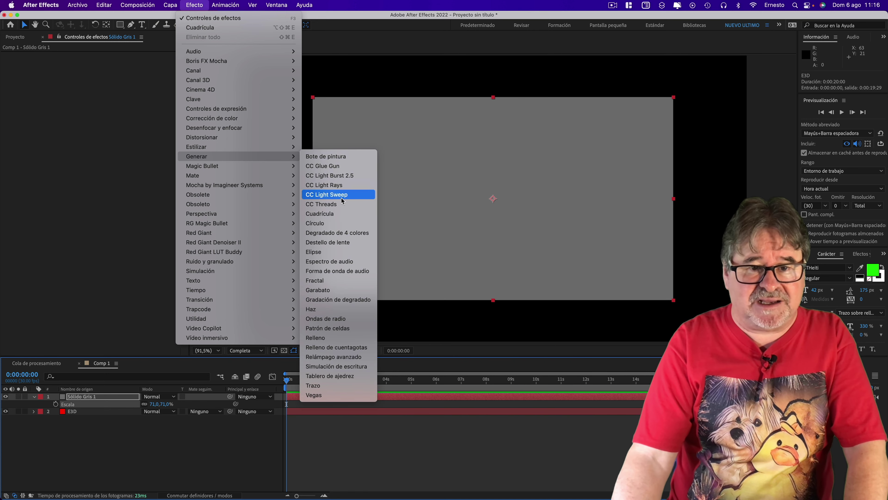
click(327, 213)
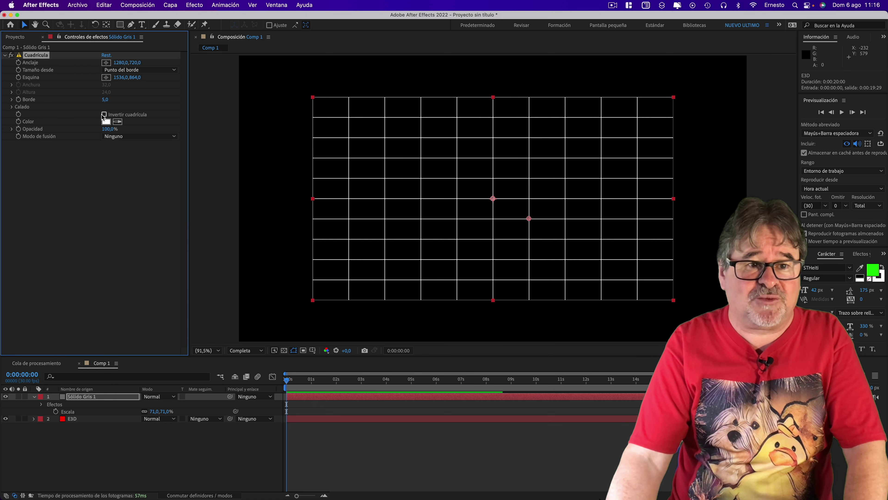
click(103, 114)
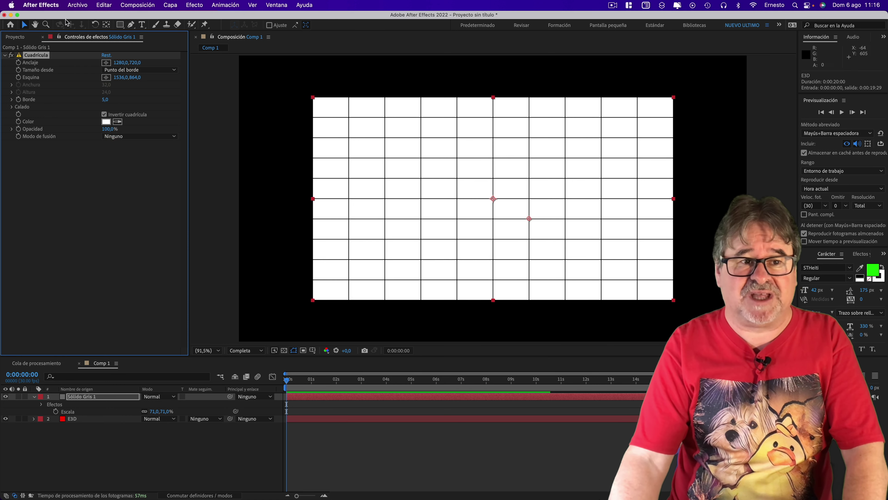
text(3)
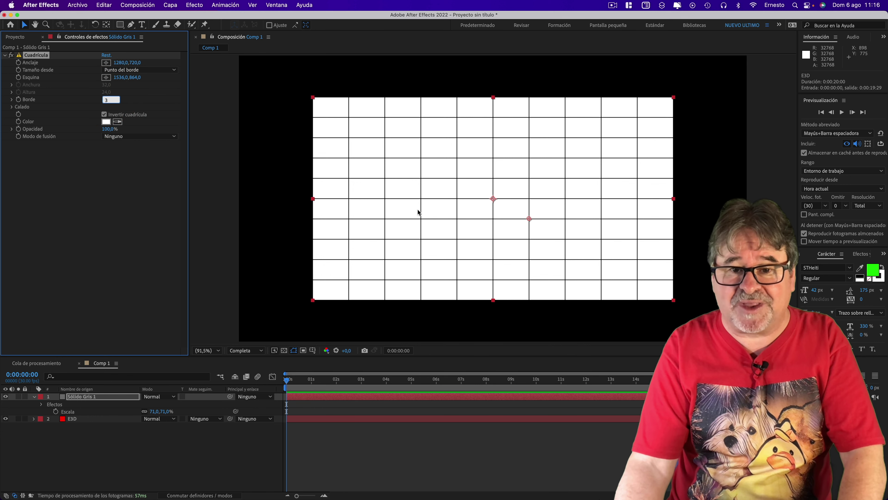
click(411, 208)
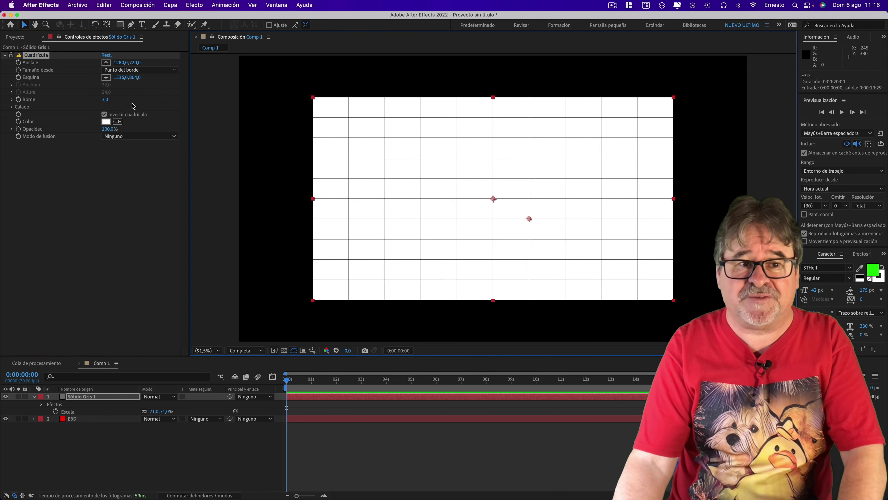
Adjust the grid's anchor and corner values so the cells widen into horizontal slats.
click(133, 62)
drag(133, 62, 120, 62)
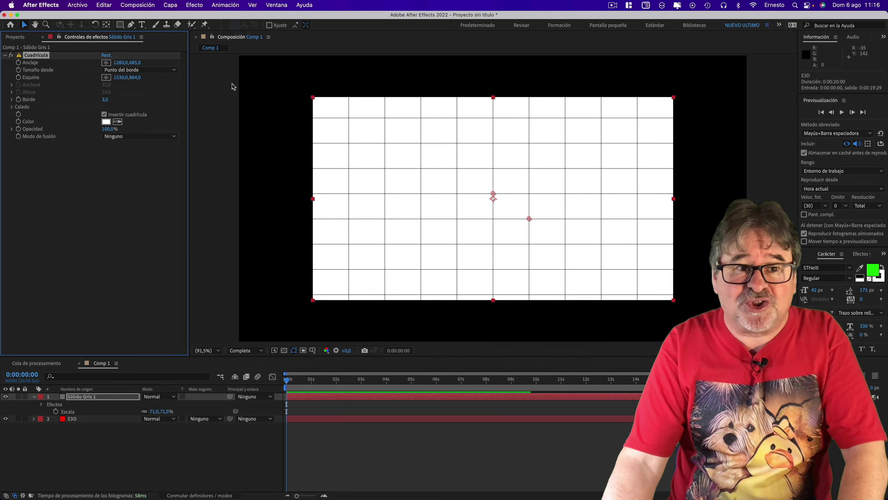
drag(119, 63, 28, 63)
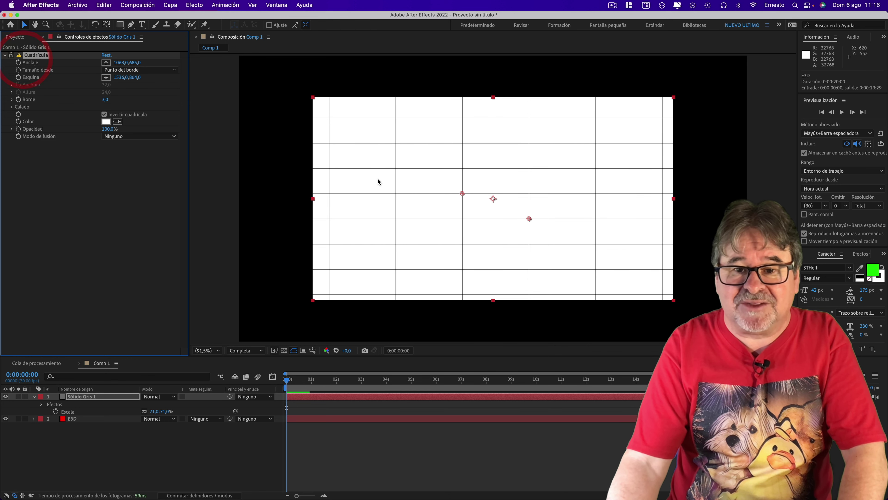
drag(121, 77, 115, 78)
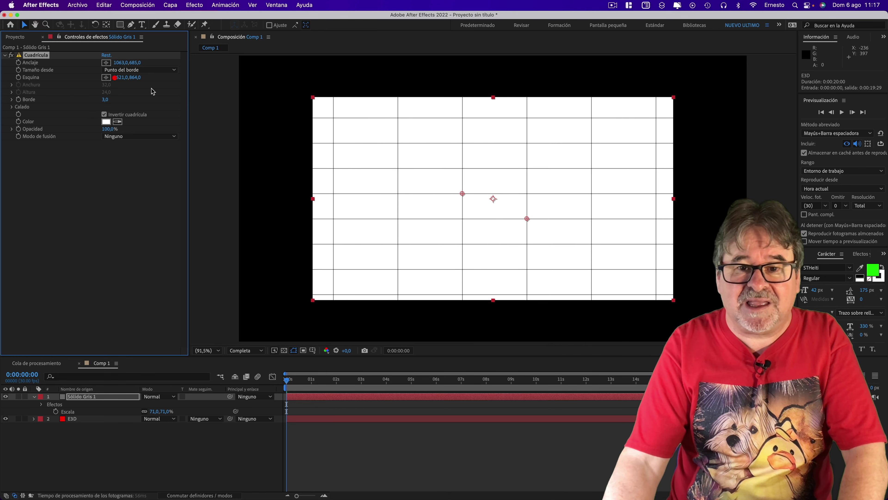
drag(463, 193, 334, 193)
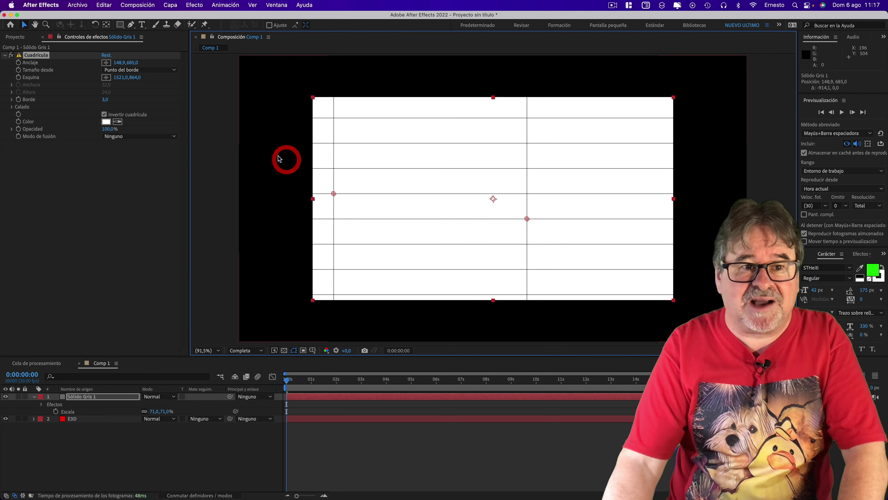
click(119, 63)
key(comma)
key(comma)
key(period)
key(period)
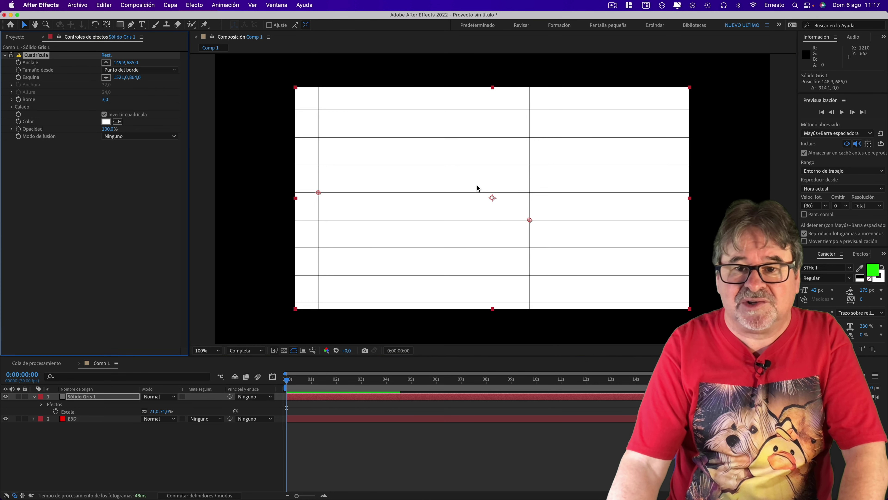
drag(117, 77, 189, 80)
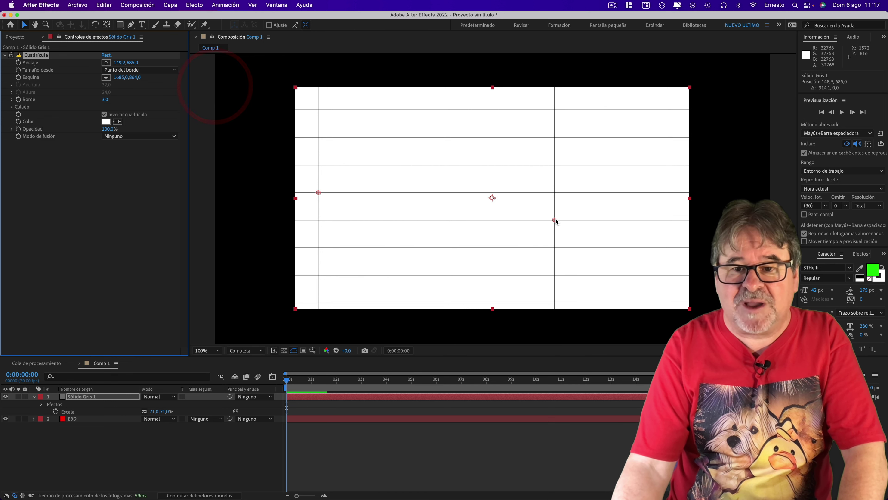
drag(556, 220, 679, 219)
click(474, 203)
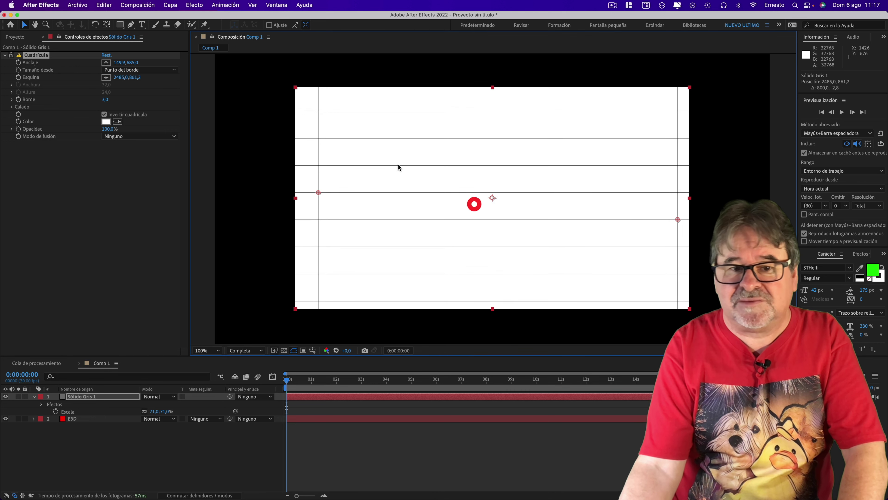
Fine-tune the grid anchor and corner so the vertical lines sit near both edges.
drag(319, 192, 304, 193)
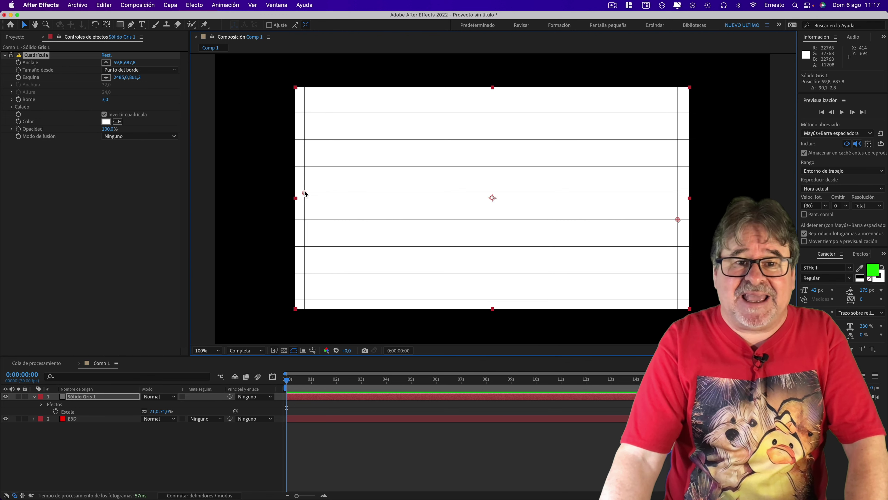
drag(305, 192, 304, 195)
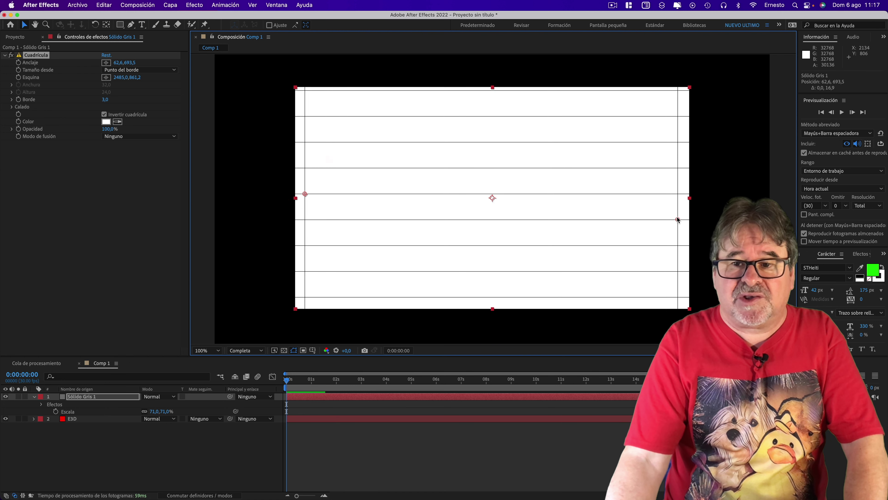
drag(134, 78, 129, 62)
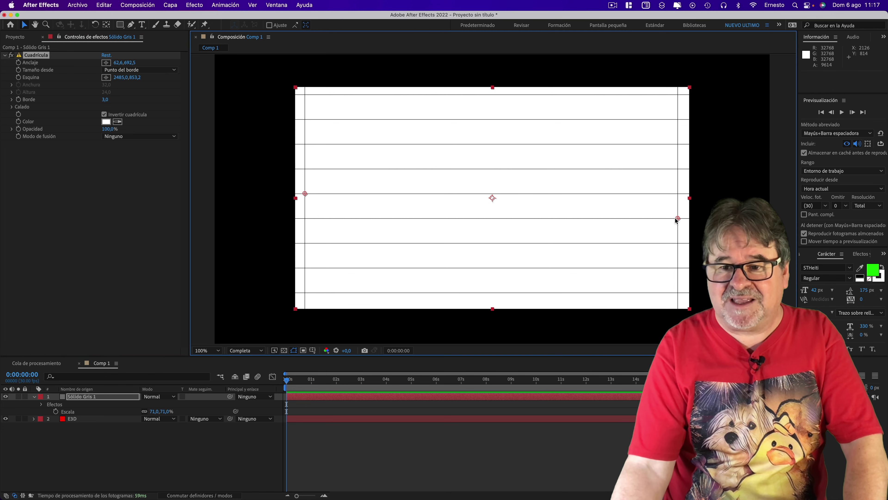
drag(677, 218, 668, 222)
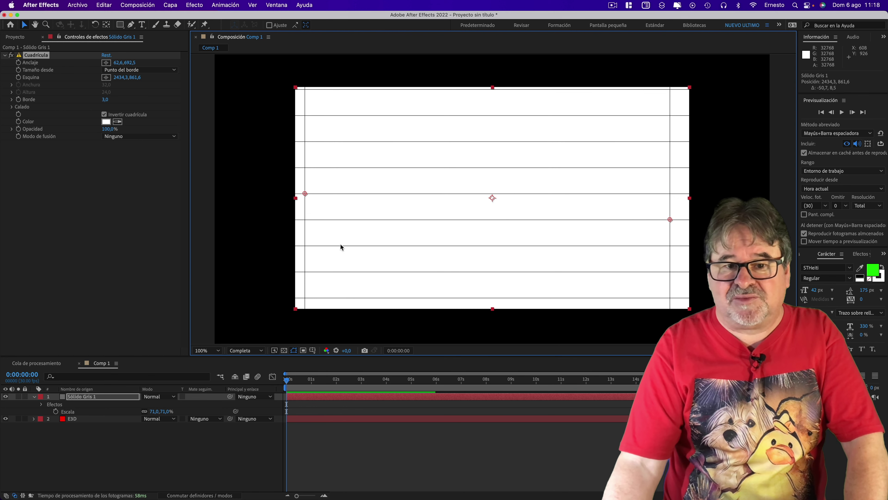
drag(306, 198, 310, 196)
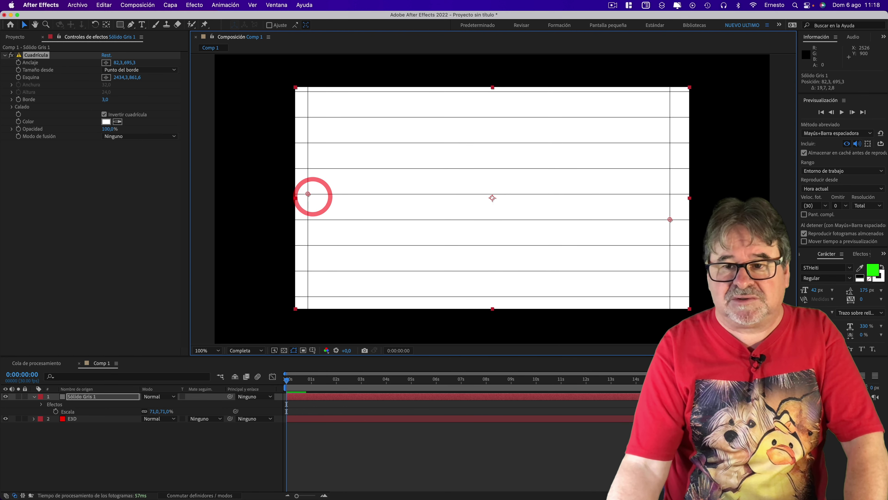
drag(670, 220, 675, 222)
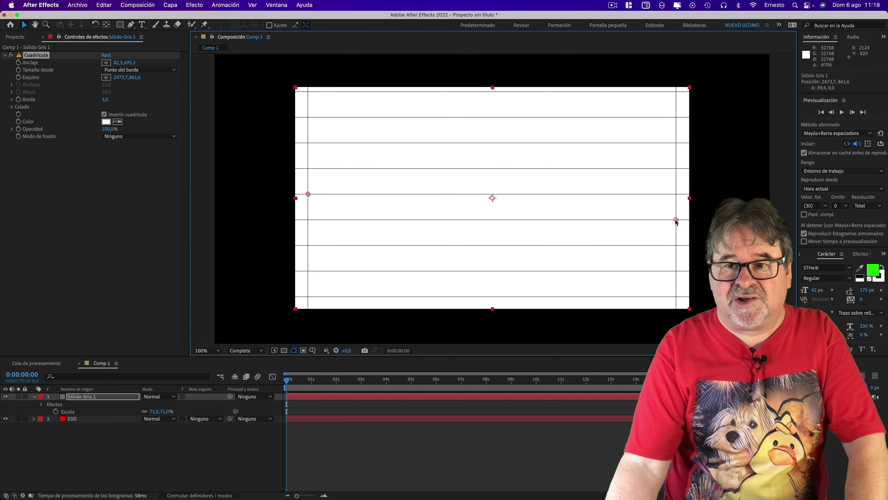
drag(676, 220, 681, 218)
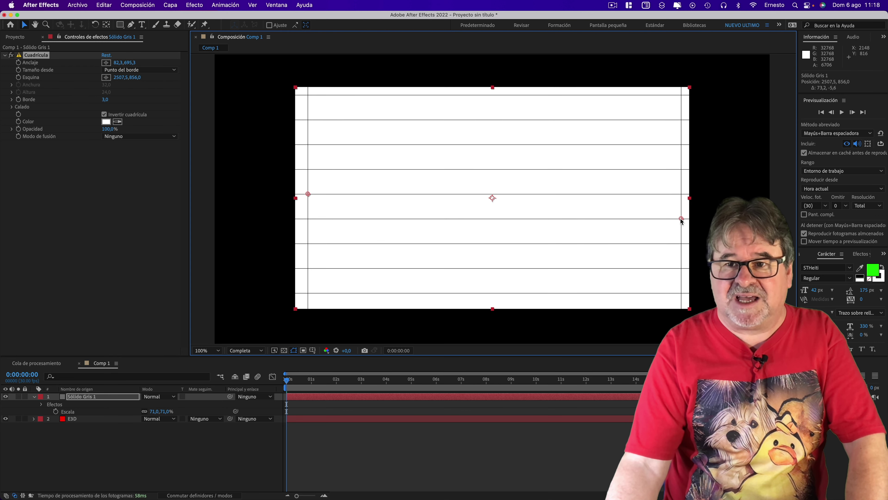
click(681, 219)
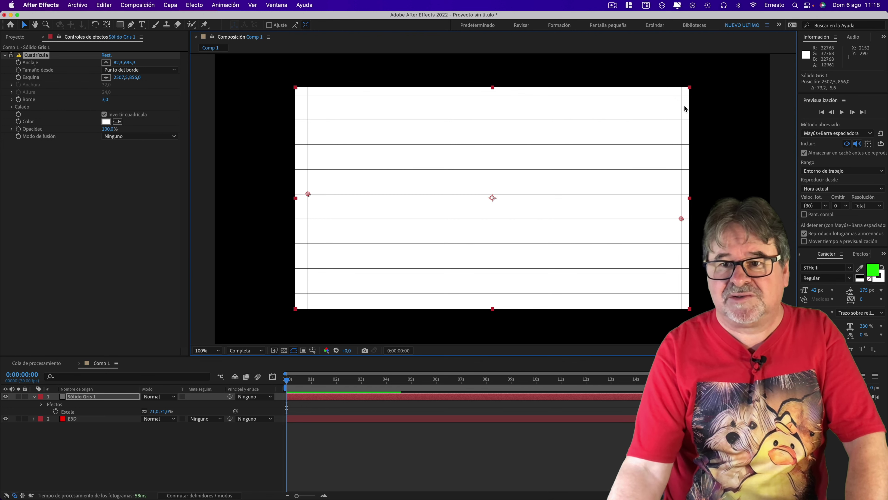
drag(681, 218, 681, 216)
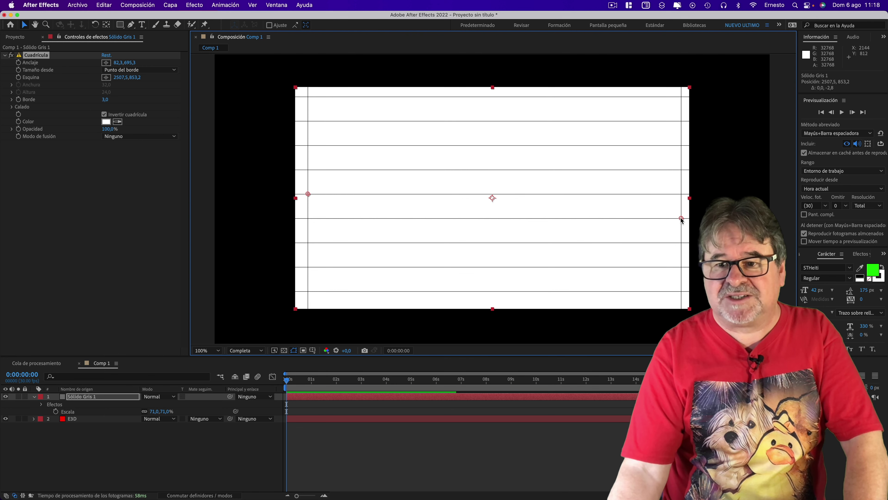
drag(681, 219, 679, 220)
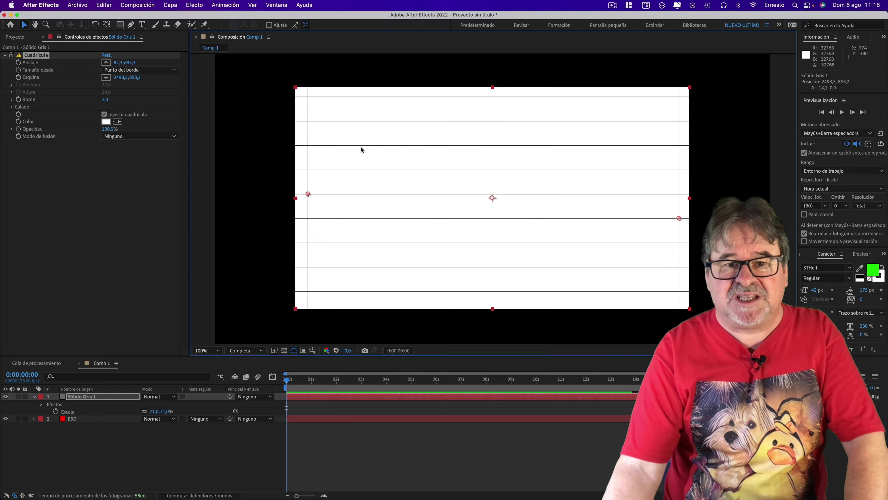
drag(308, 194, 315, 194)
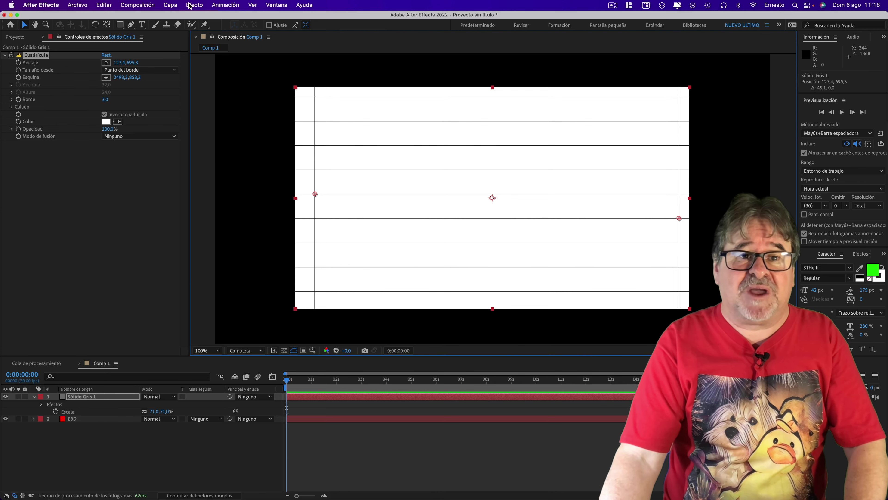
Auto-trace the grid solid with a tuned threshold and minimum area, producing masks at 17 px tolerance.
click(178, 6)
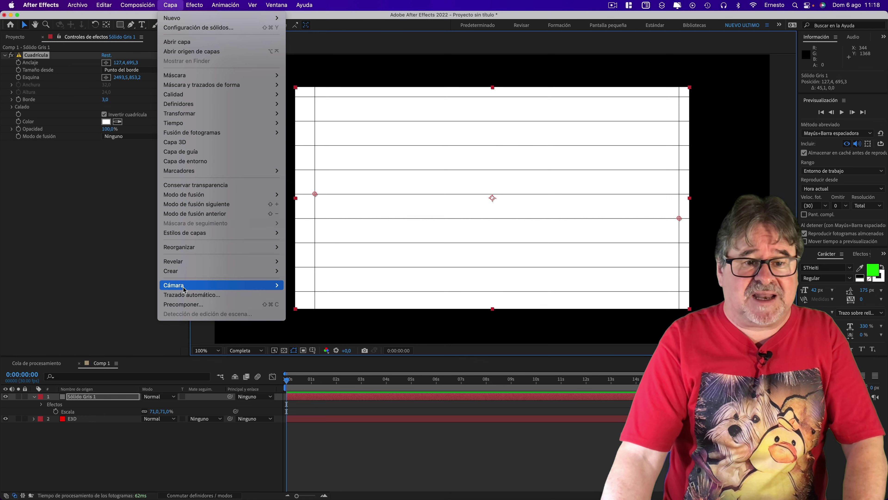
click(185, 295)
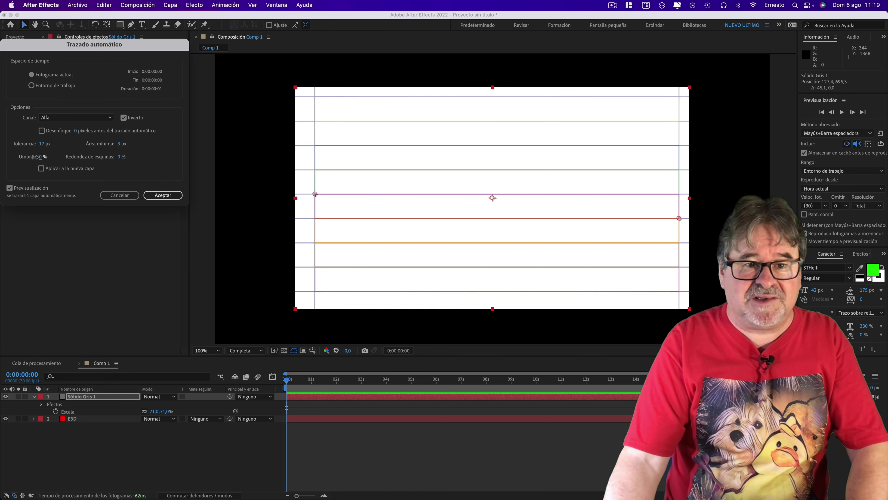
drag(45, 157, 44, 158)
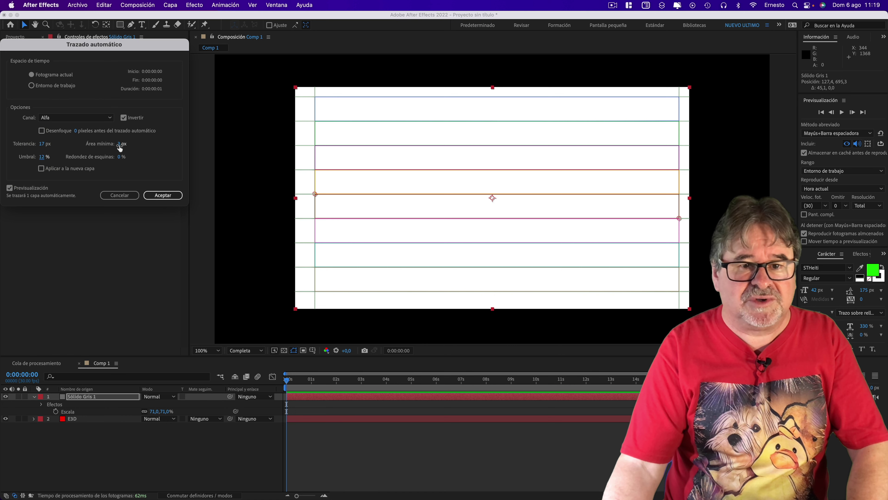
click(315, 114)
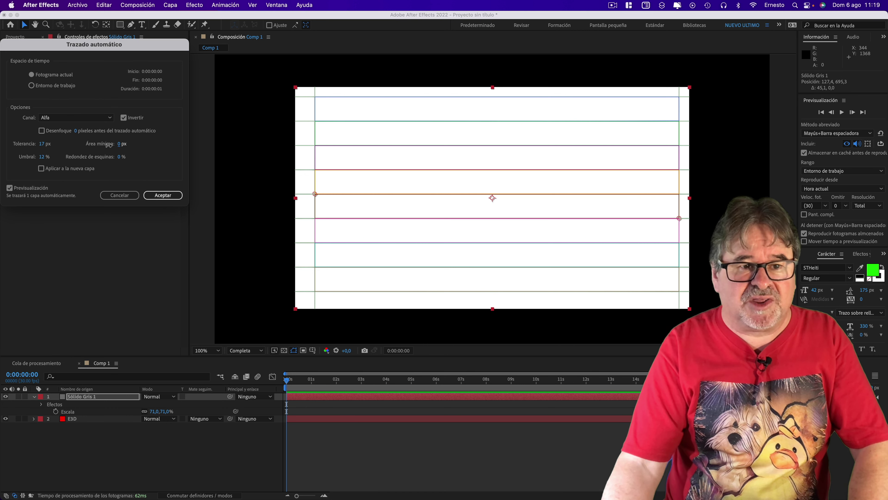
click(114, 147)
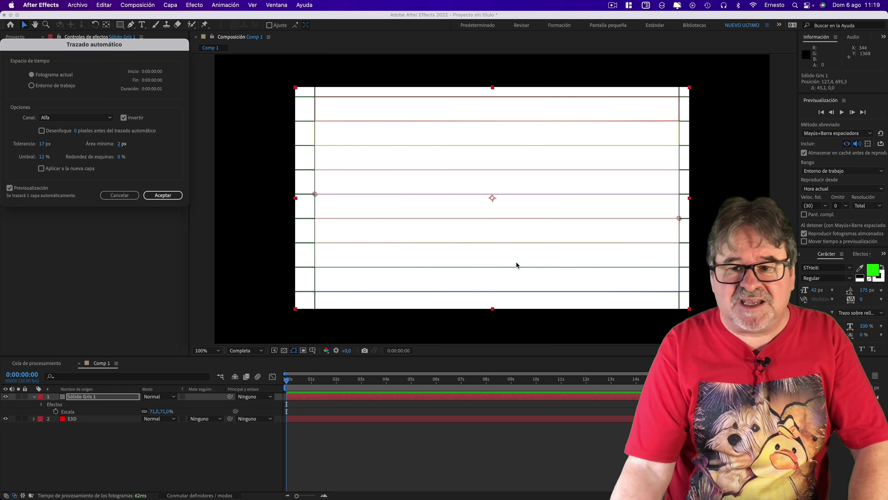
click(163, 195)
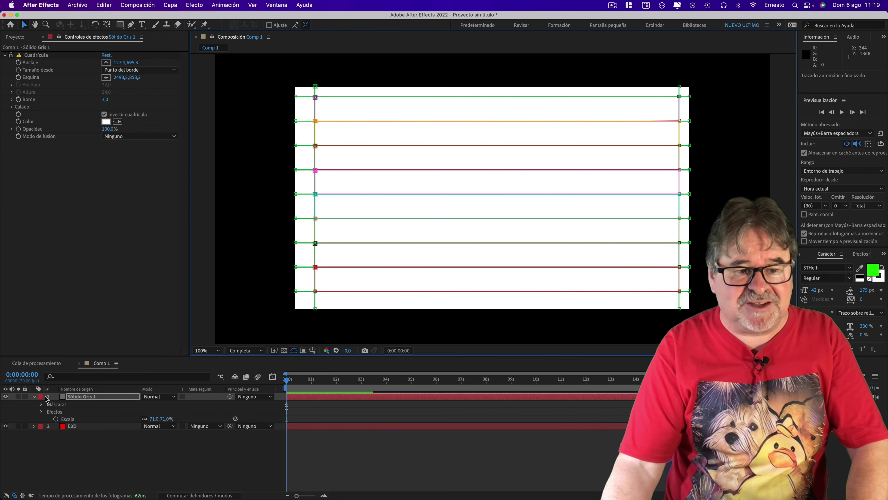
Expand the grid solid's traced masks and delete Máscara 1, the outer grid outline.
click(41, 405)
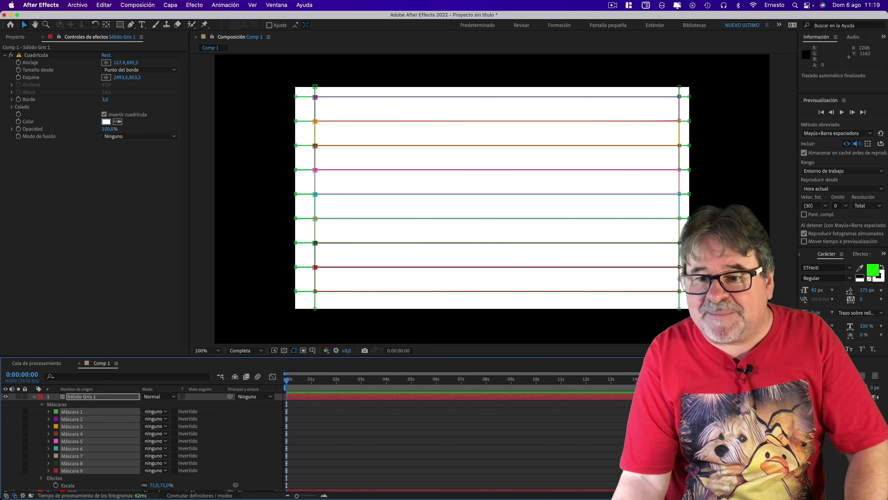
click(81, 433)
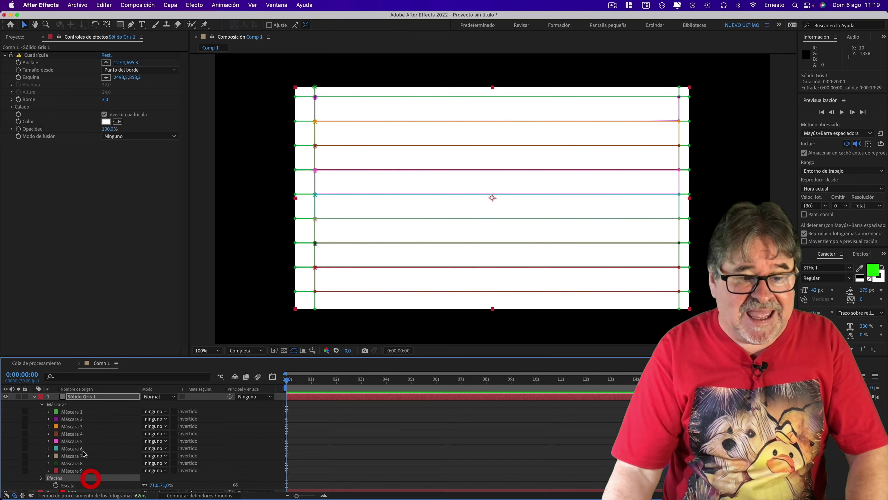
click(71, 413)
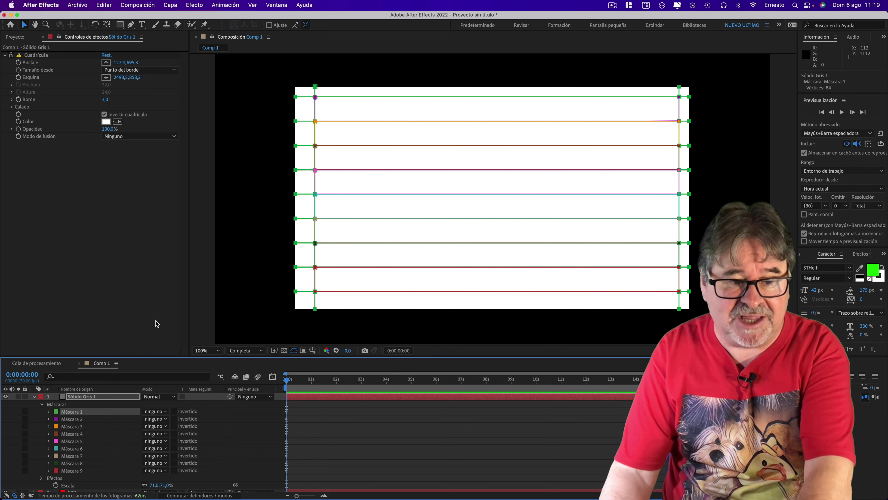
key(Delete)
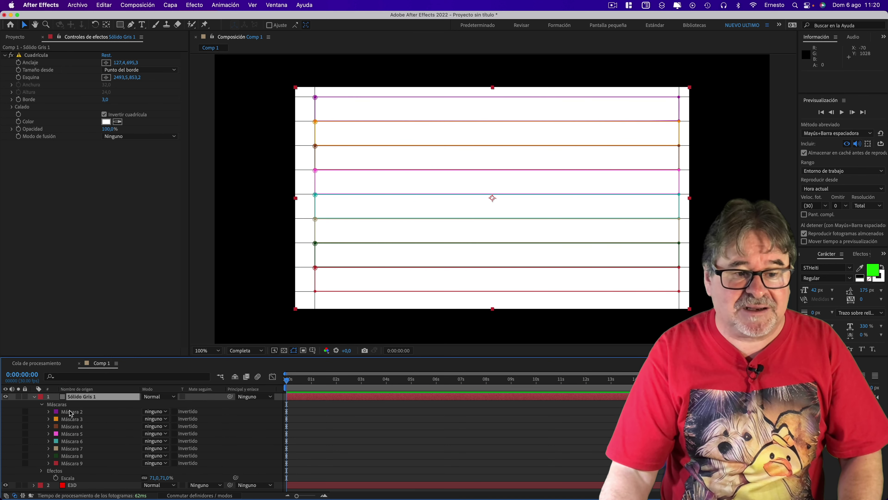
Check Máscara 2 through 5 one by one, zooming the viewer in and out.
click(72, 411)
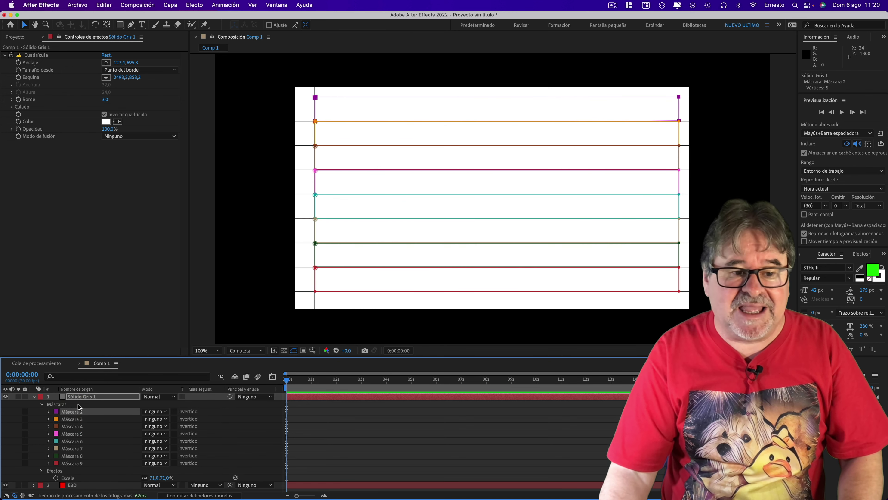
click(67, 419)
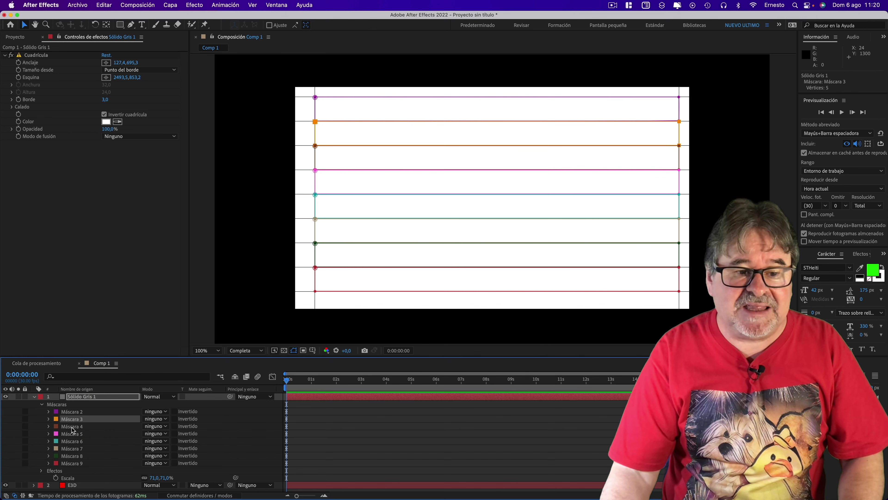
click(72, 426)
click(71, 434)
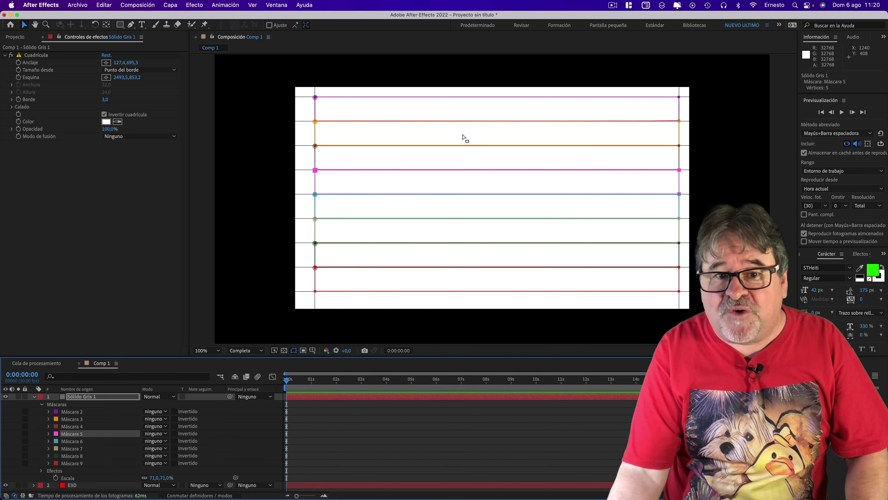
click(69, 427)
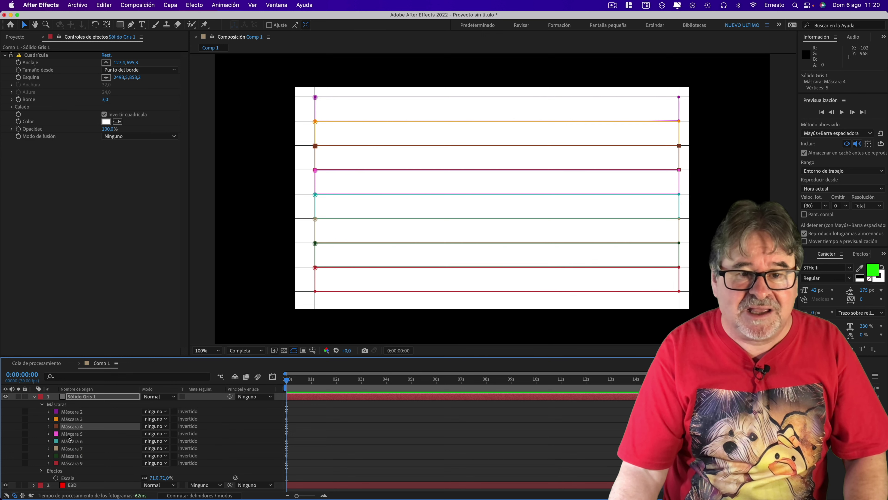
click(70, 434)
scroll(422, 201, up, 2)
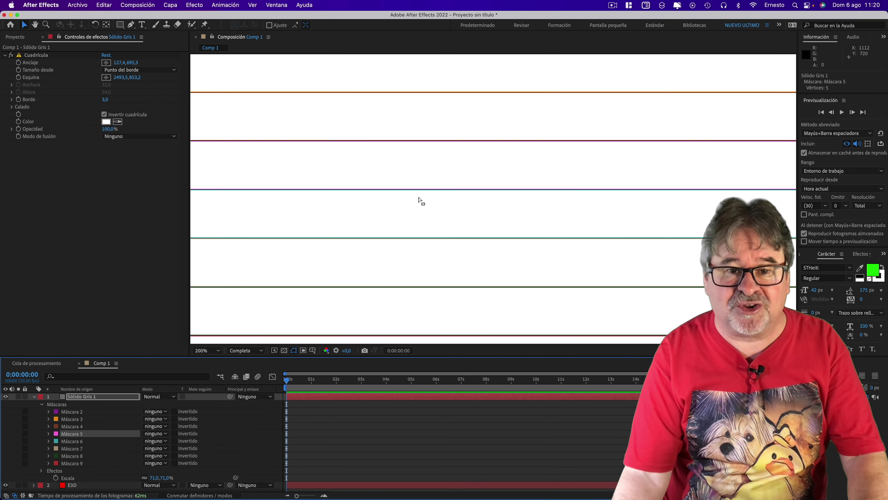
scroll(421, 201, up, 2)
scroll(422, 201, up, 2)
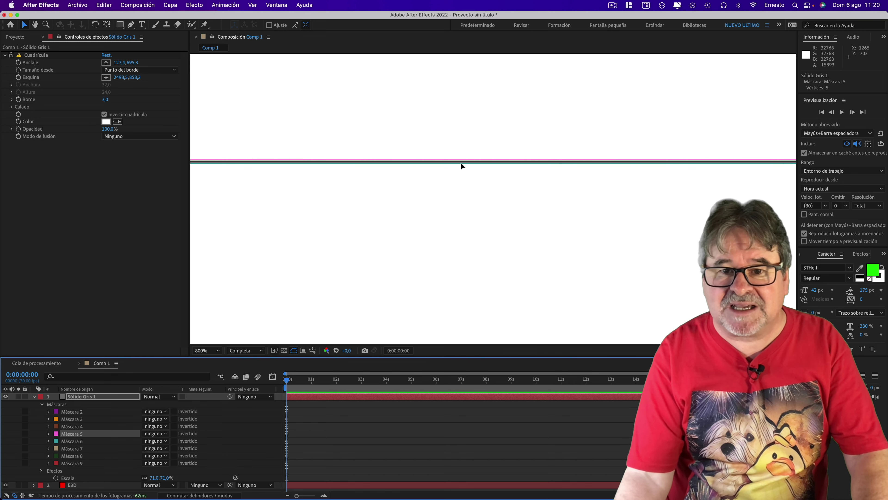
scroll(457, 164, down, 4)
scroll(457, 164, down, 3)
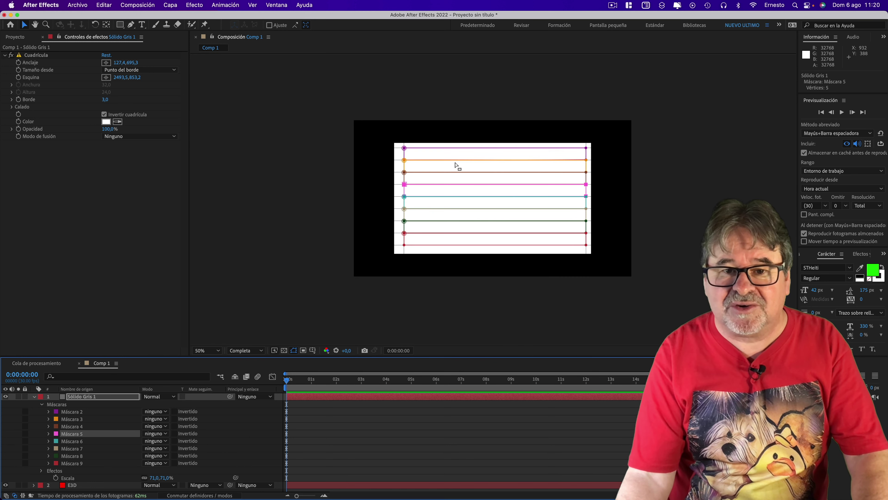
scroll(456, 166, up, 3)
scroll(457, 167, down, 2)
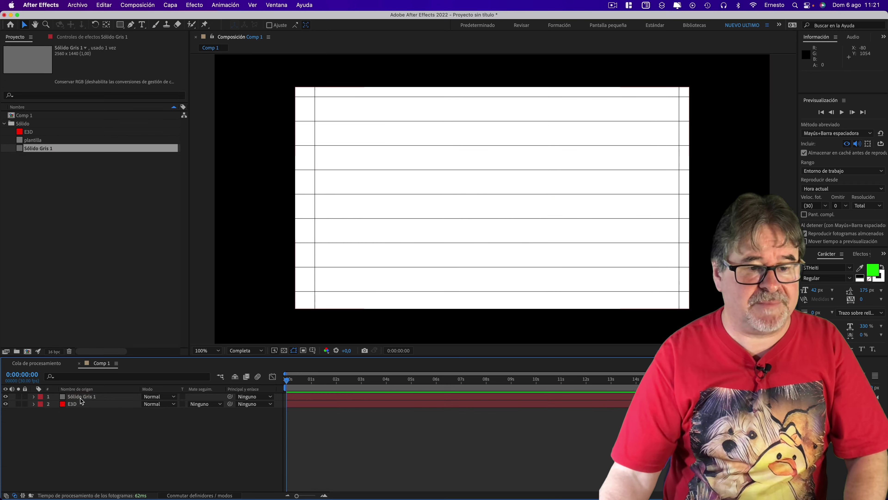
Rename the grid solid layer to plantillahorizontal, leaving the E3D layer selected.
click(92, 399)
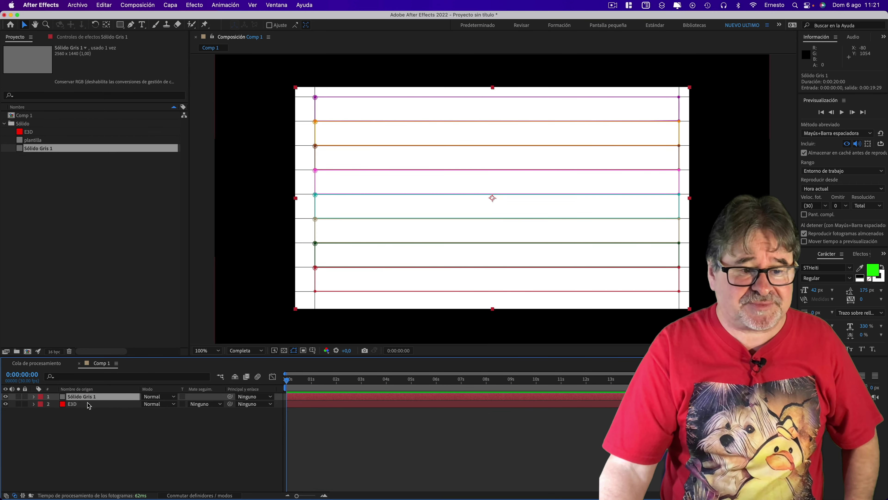
click(74, 405)
click(82, 398)
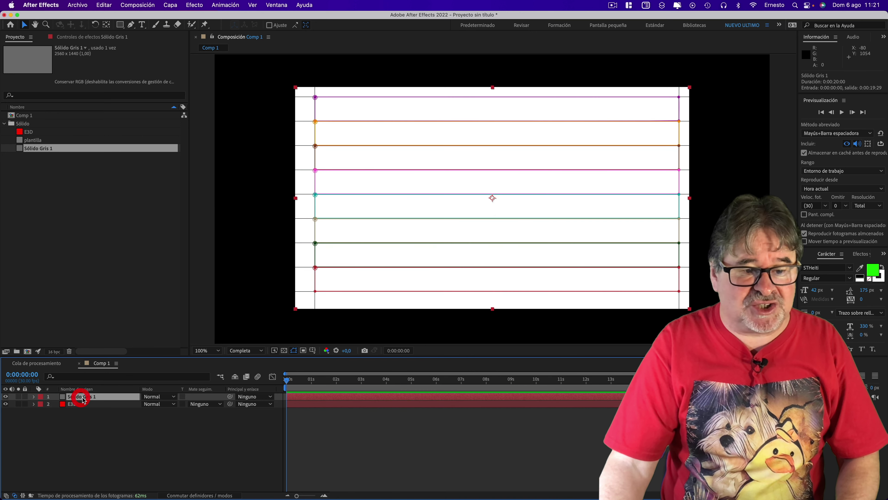
right_click(85, 399)
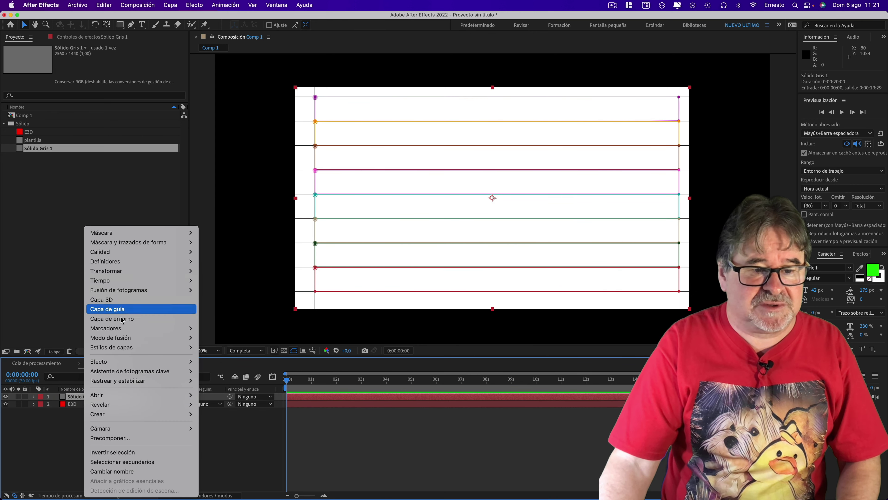
click(114, 467)
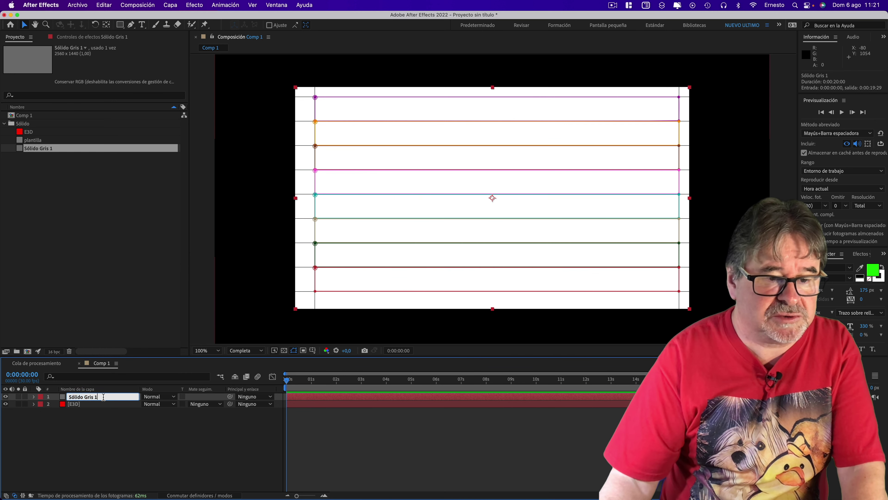
click(59, 396)
text(plantillahorizont)
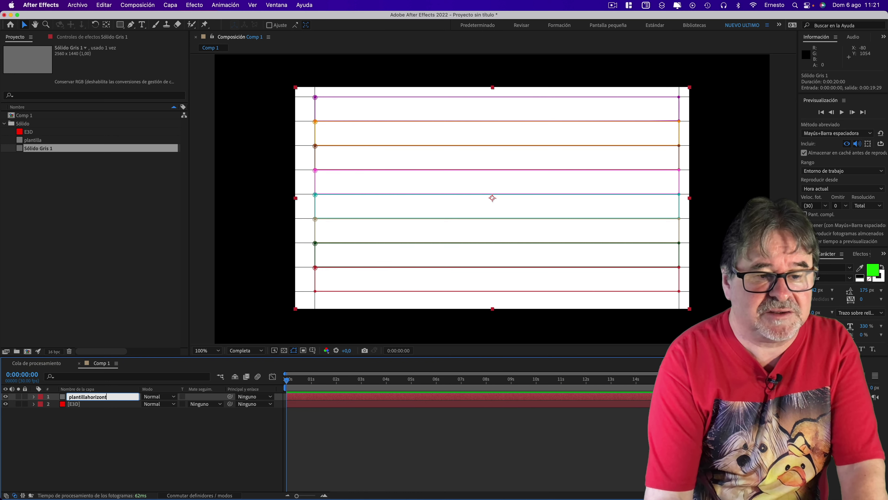
text(al)
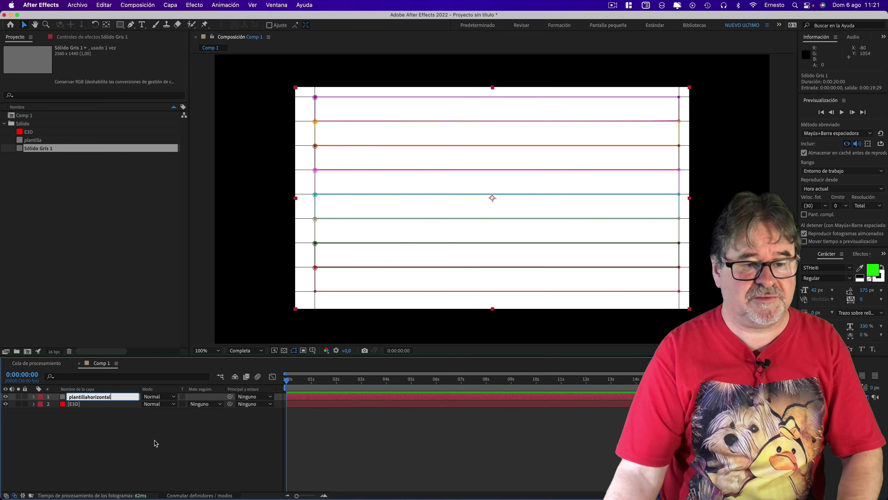
click(154, 440)
click(76, 405)
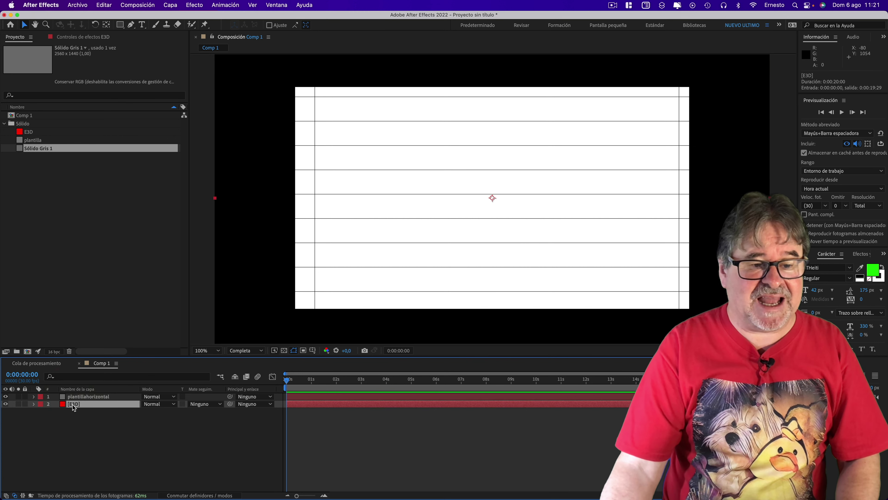
Under Custom Layers > Custom Text and Masks, assign plantillahorizontal as Element's Path Layer 1 on E3D.
click(80, 37)
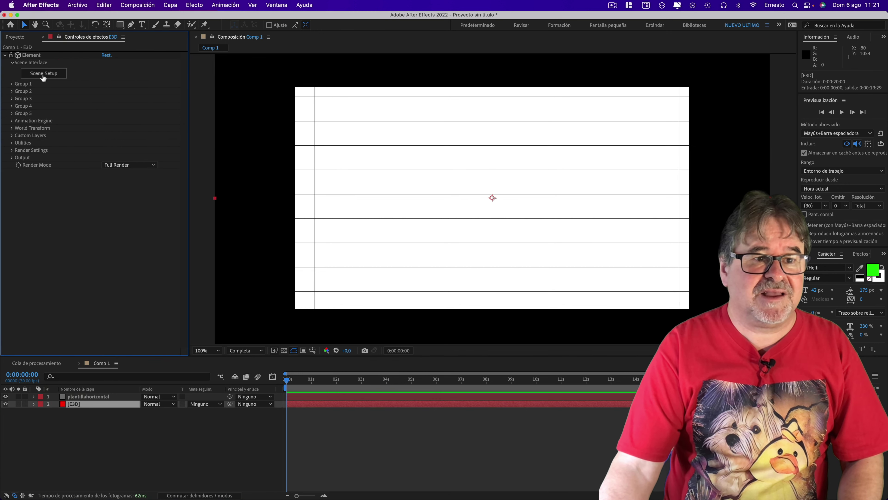
click(12, 136)
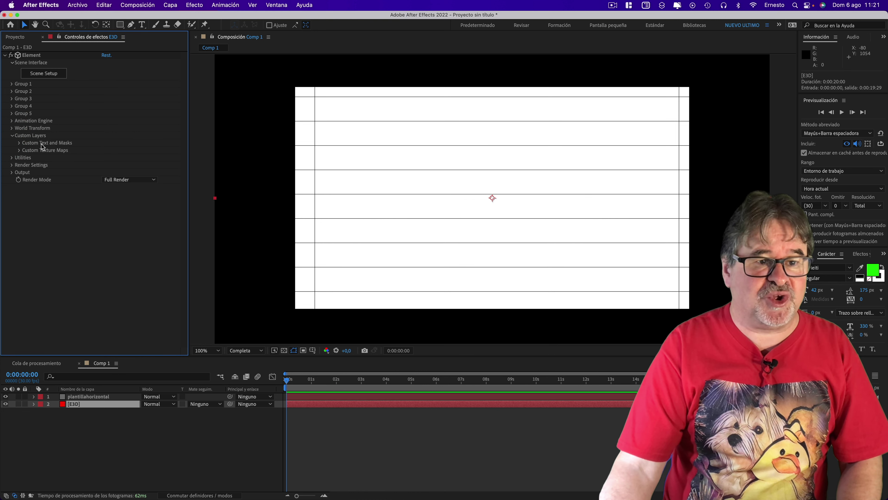
click(19, 143)
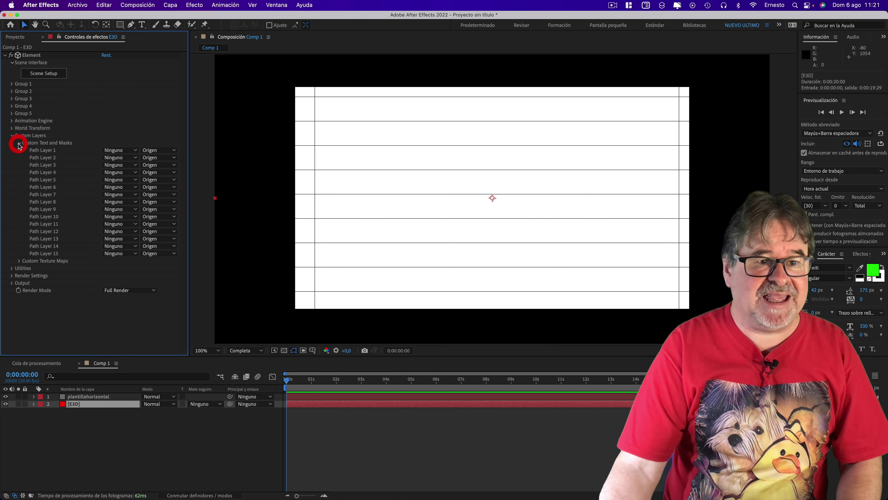
click(134, 151)
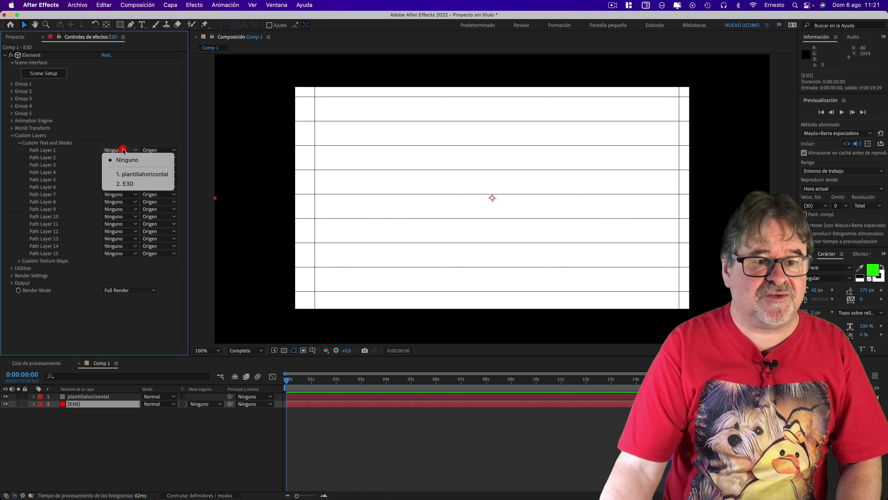
click(136, 174)
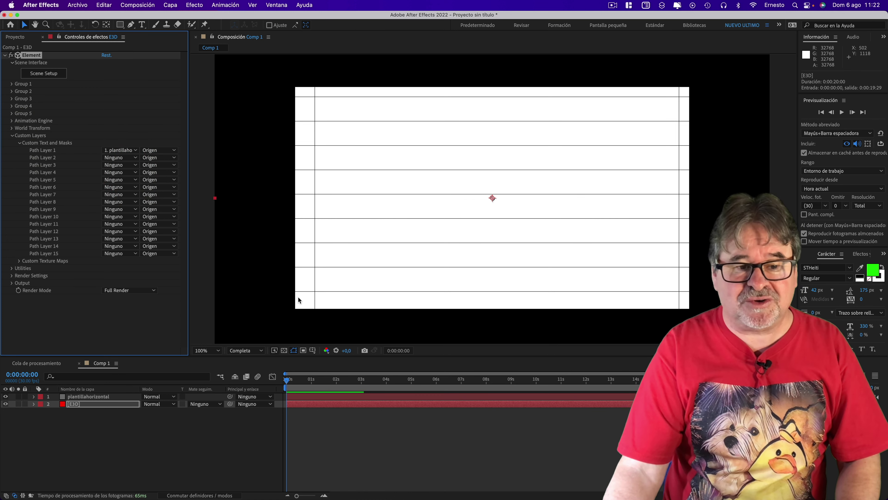
click(88, 396)
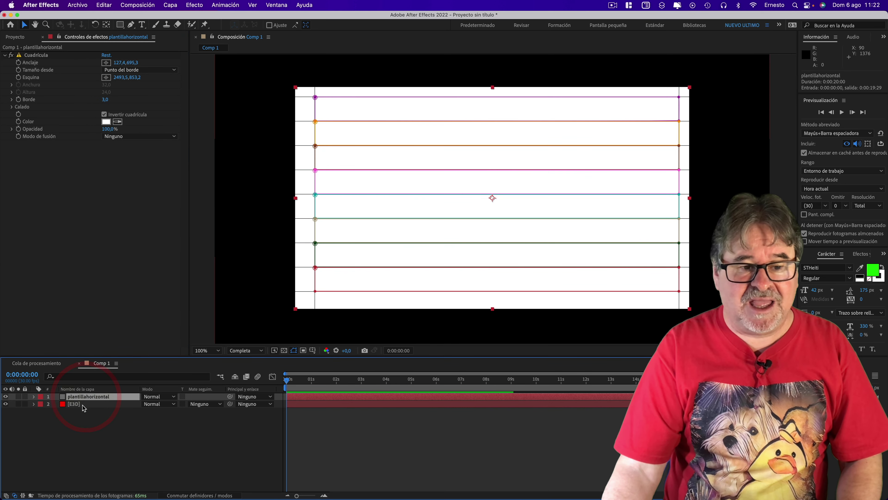
click(84, 404)
click(52, 73)
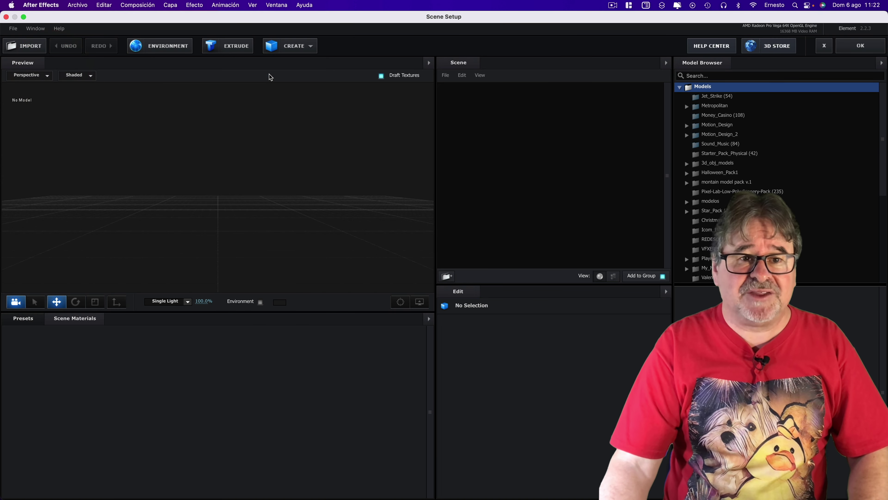
Extrude Custom Path 1 into a flat 3D wall and orbit to see it from the side.
click(231, 45)
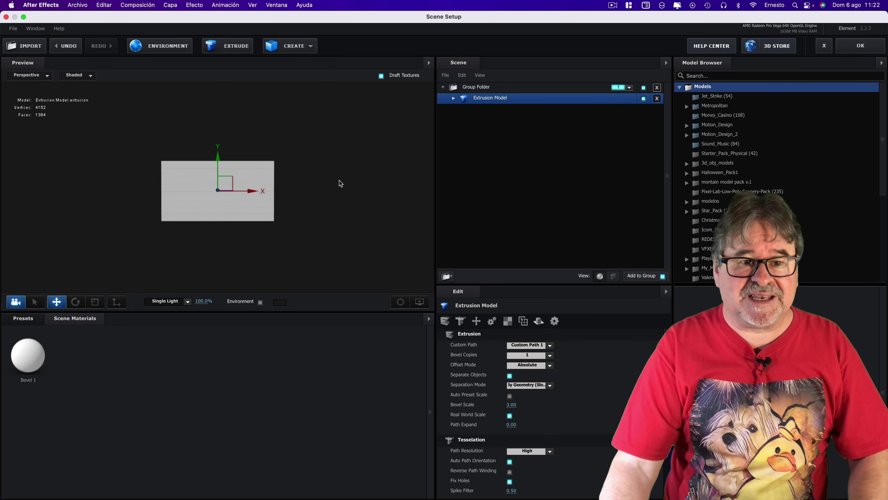
click(361, 140)
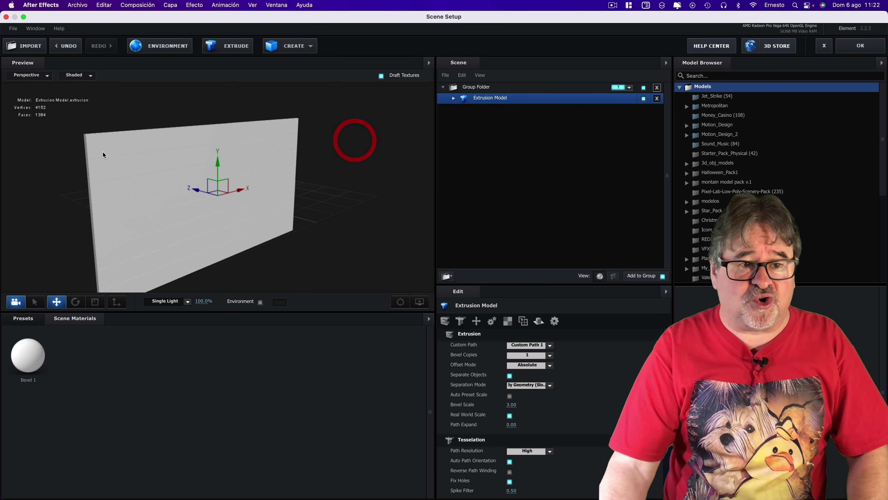
drag(316, 218, 380, 198)
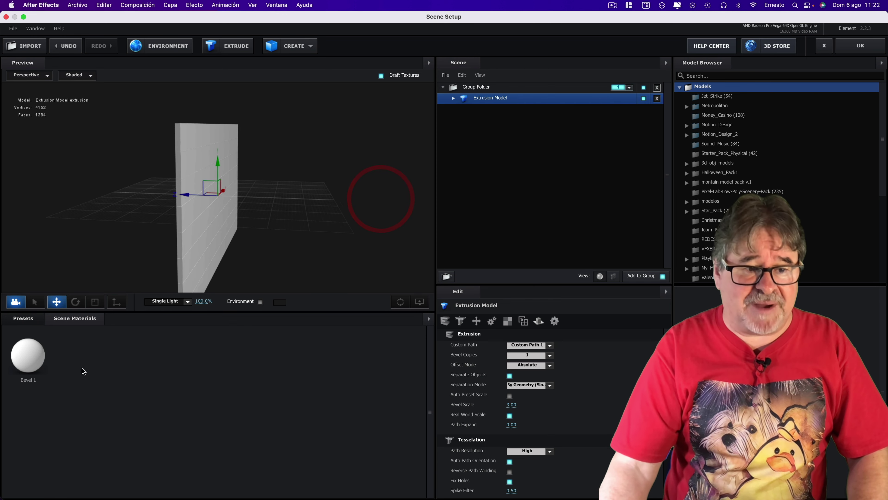
Apply the Pro_Shaders_2 Metal preset metal_black_chips to the extruded wall.
click(20, 321)
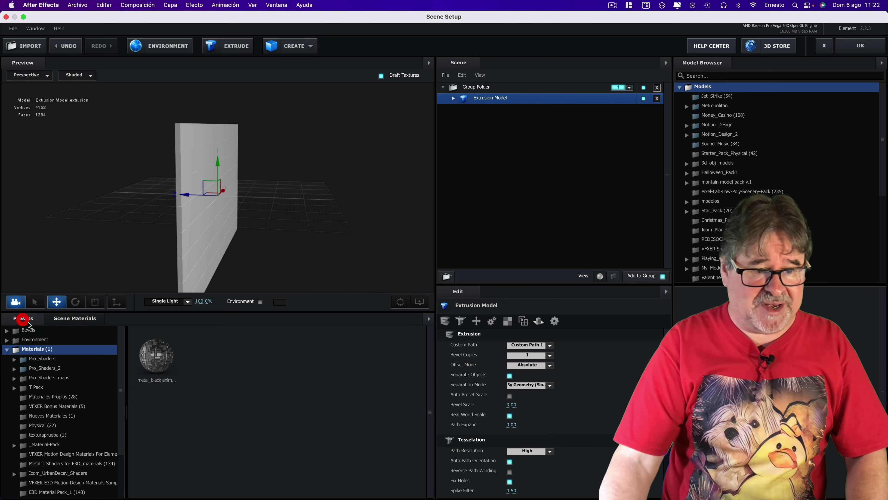
click(39, 368)
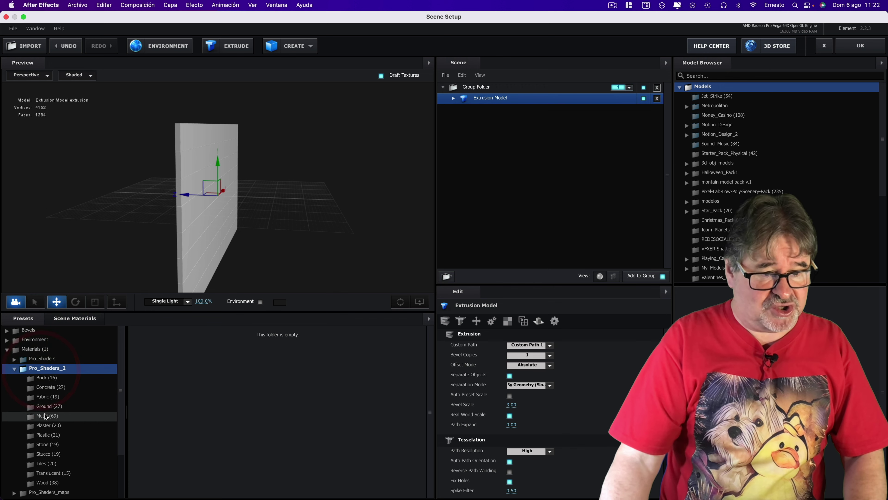
click(45, 415)
scroll(278, 423, down, 2)
scroll(278, 424, down, 2)
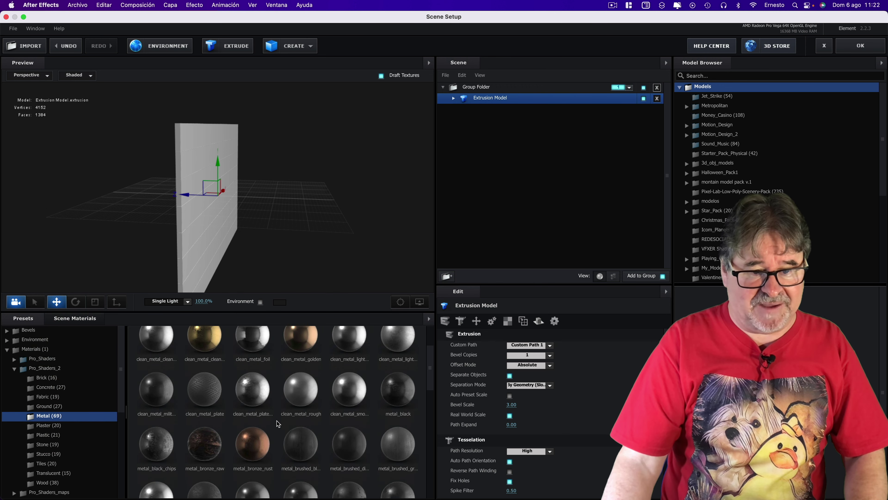
scroll(276, 425, down, 1)
scroll(273, 427, down, 2)
scroll(268, 430, down, 2)
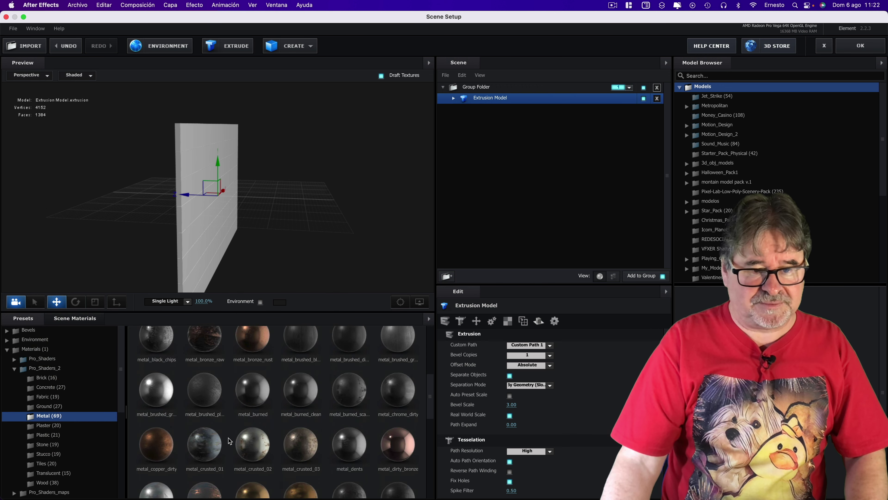
scroll(244, 423, up, 1)
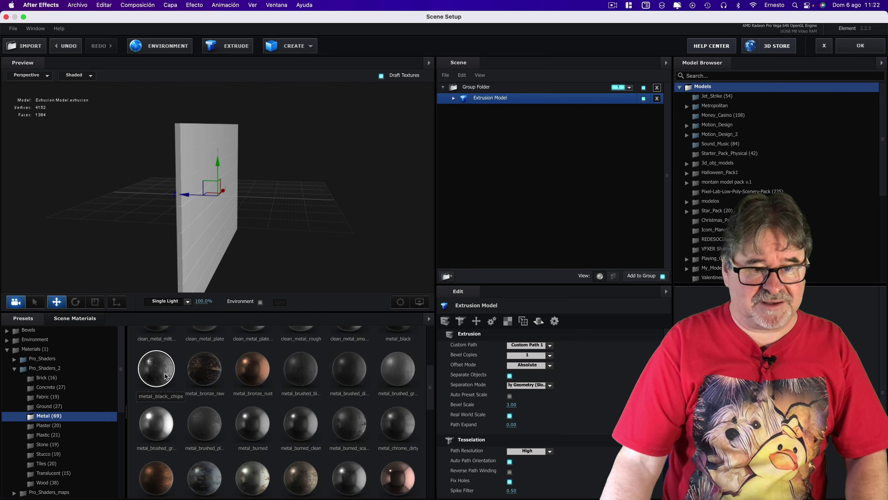
mouse_move(166, 376)
mouse_down()
mouse_move(224, 220)
mouse_move(205, 270)
mouse_move(339, 216)
mouse_move(253, 234)
mouse_up()
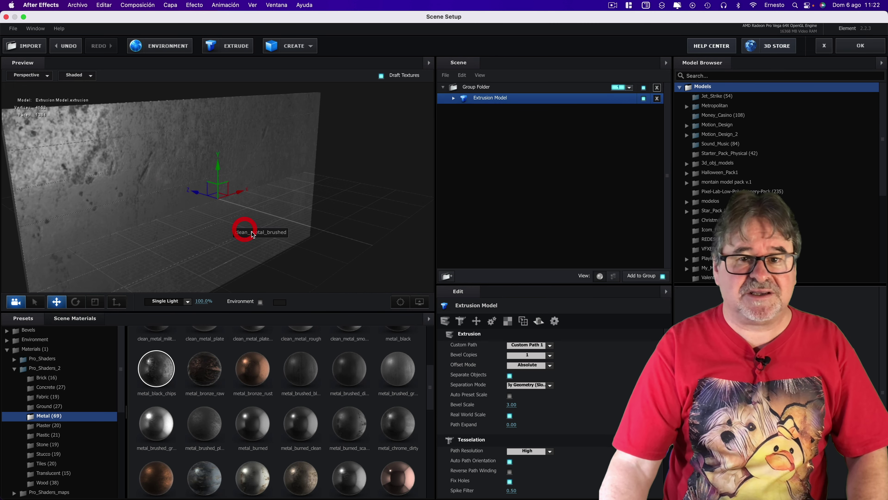
drag(186, 177, 359, 84)
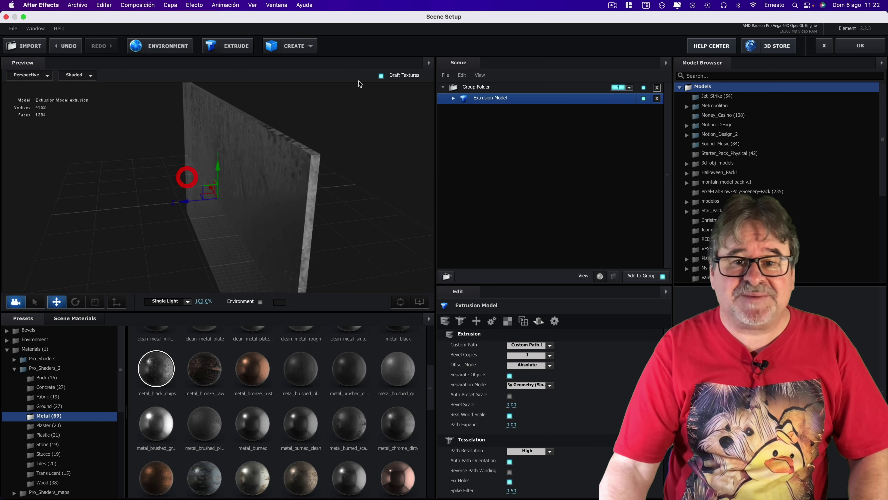
Raise the metal_black_chips wall's extrusion depth from 1.00 to about 6, checking the thicker slab.
click(454, 98)
click(501, 109)
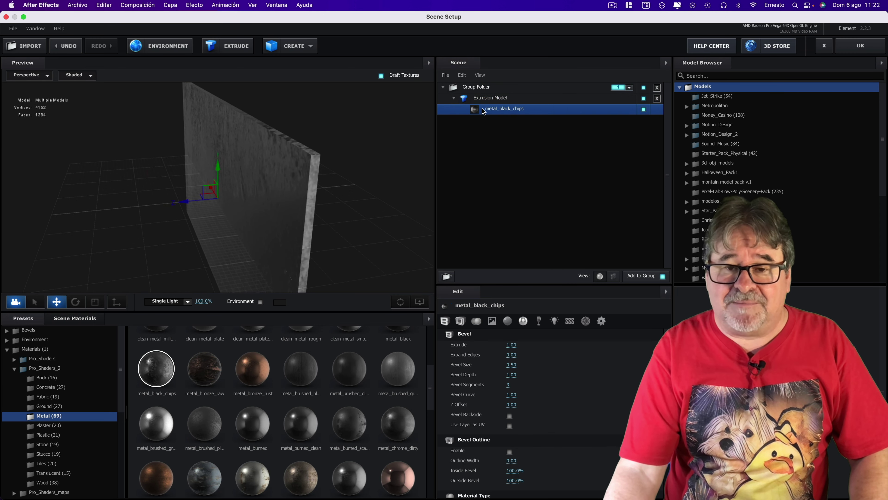
drag(511, 344, 657, 344)
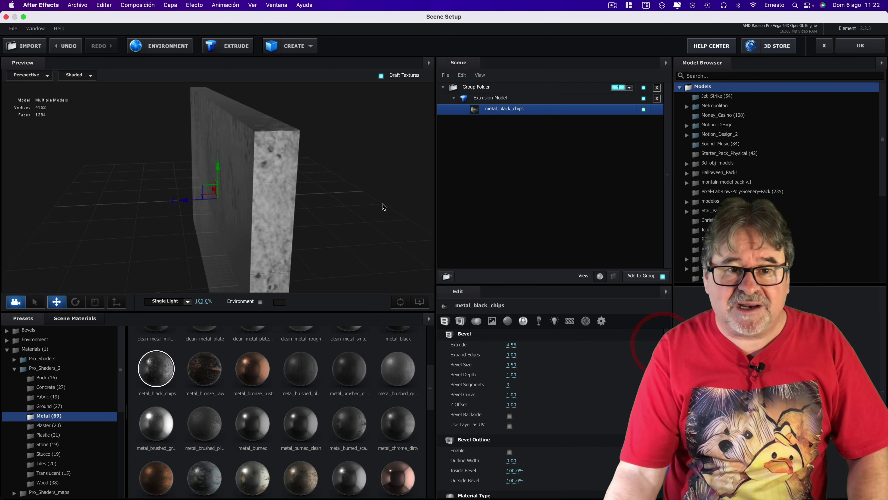
mouse_move(383, 203)
mouse_down()
mouse_move(355, 204)
mouse_move(362, 201)
mouse_up()
drag(511, 344, 562, 345)
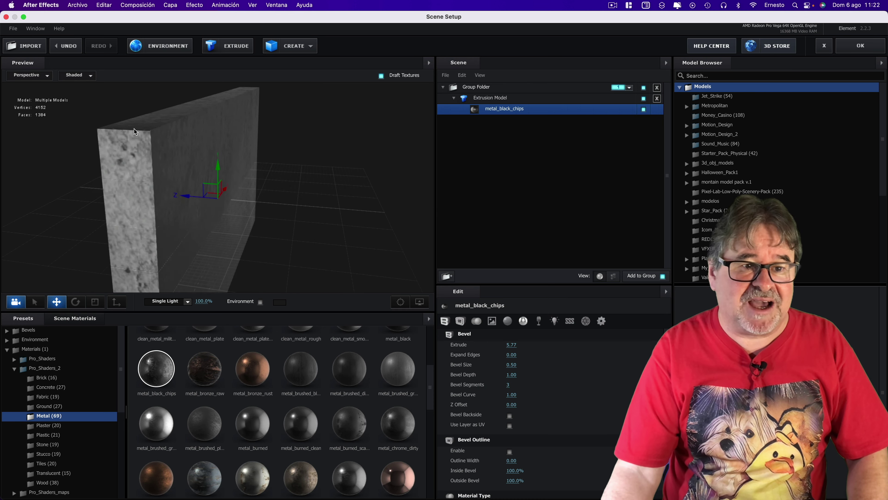
drag(134, 128, 120, 131)
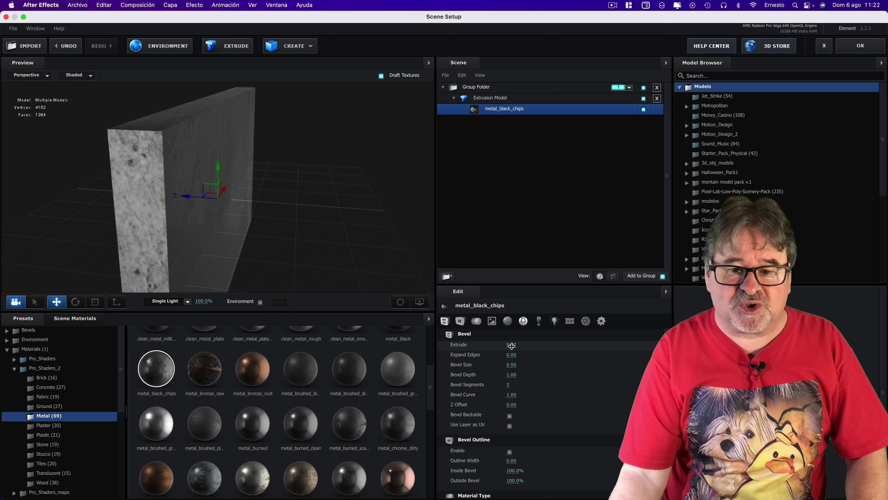
text(6)
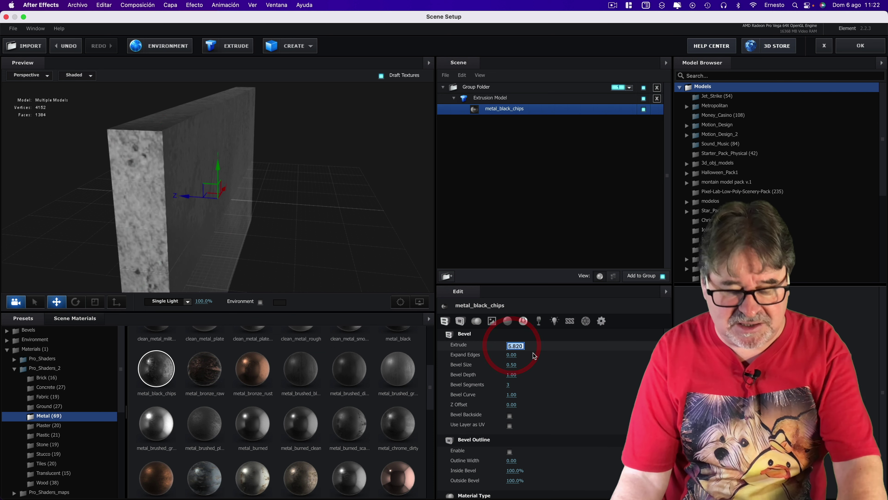
click(539, 353)
drag(284, 209, 254, 242)
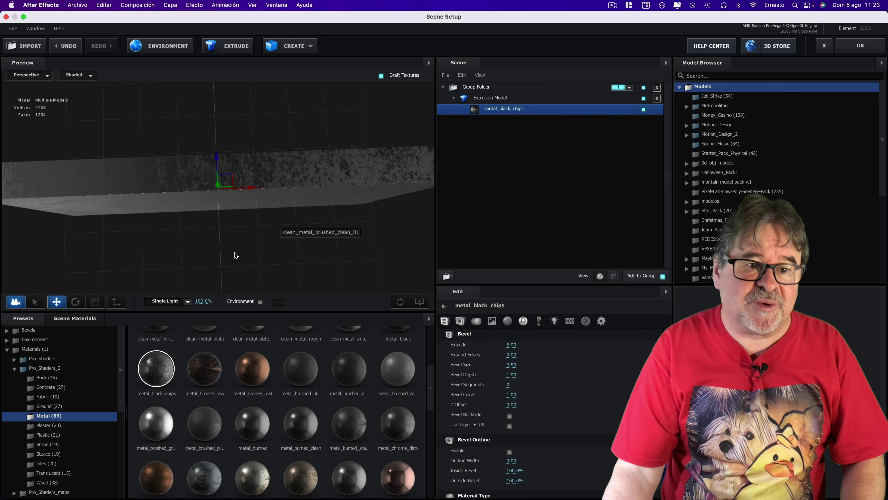
mouse_move(355, 210)
mouse_down()
mouse_move(295, 142)
mouse_move(411, 249)
mouse_up()
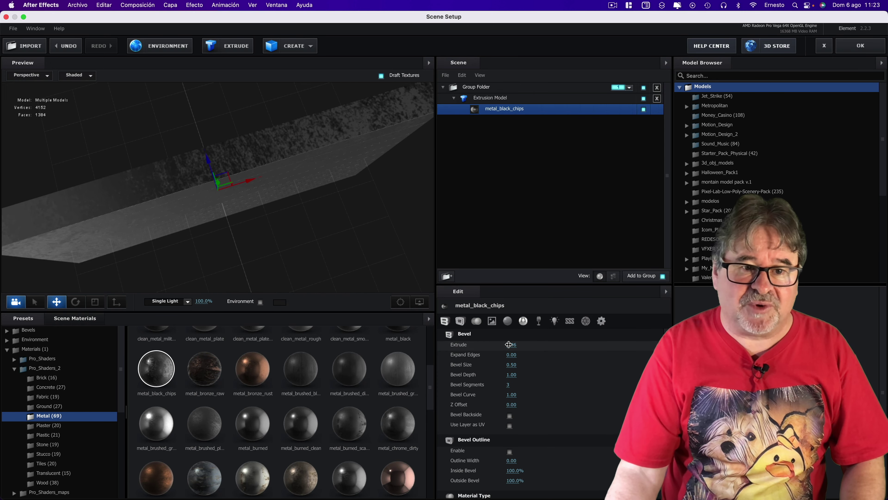
Fine-tune the extrusion depth to 6.06 and inspect the textured slab from several angles.
drag(509, 345, 509, 344)
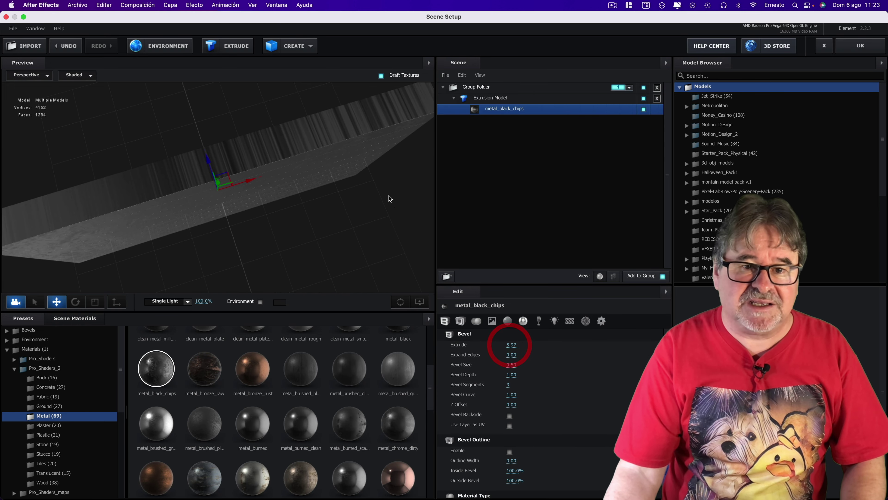
drag(389, 196, 313, 175)
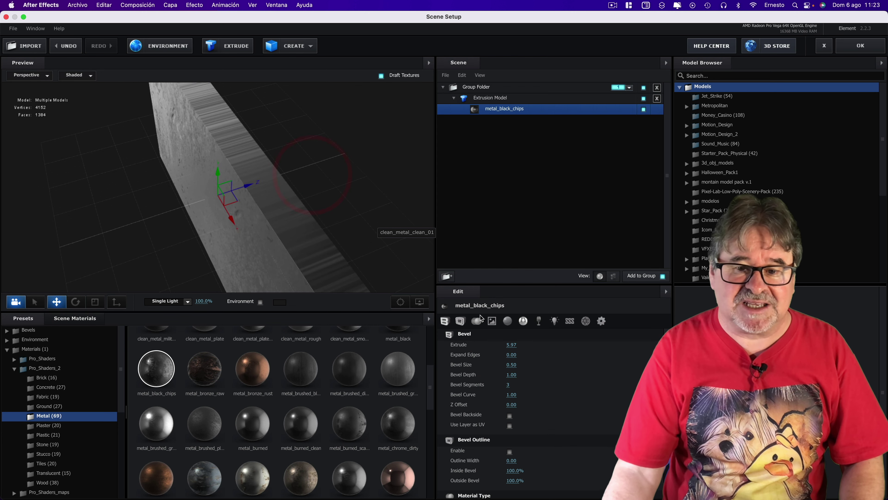
drag(512, 345, 513, 344)
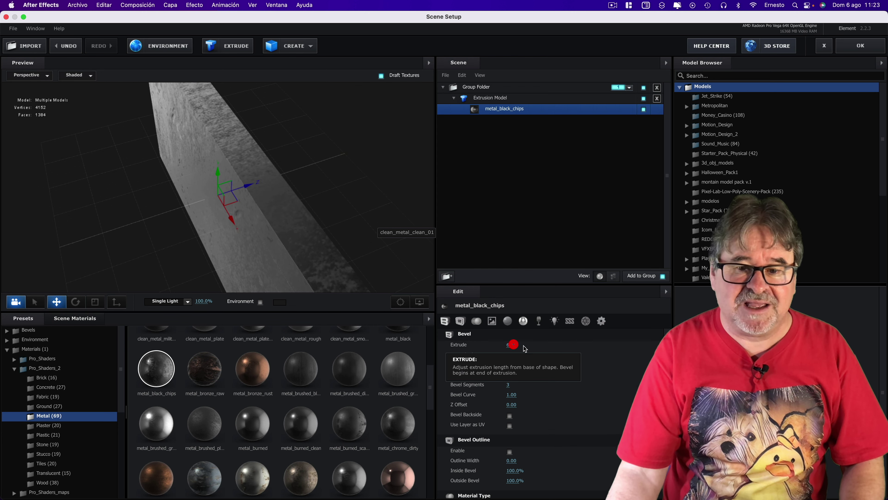
mouse_move(332, 242)
mouse_down()
mouse_move(316, 210)
mouse_move(433, 176)
mouse_up()
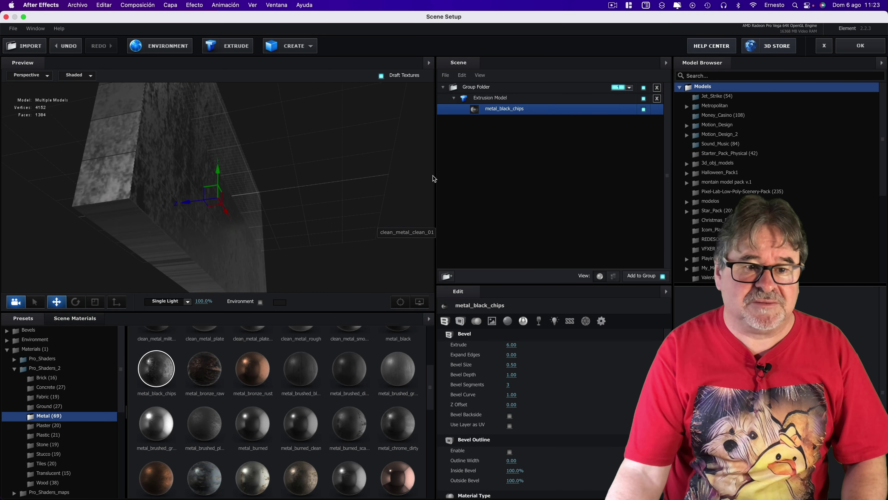
mouse_move(345, 173)
mouse_down()
mouse_move(299, 156)
mouse_move(351, 136)
mouse_move(468, 310)
mouse_up()
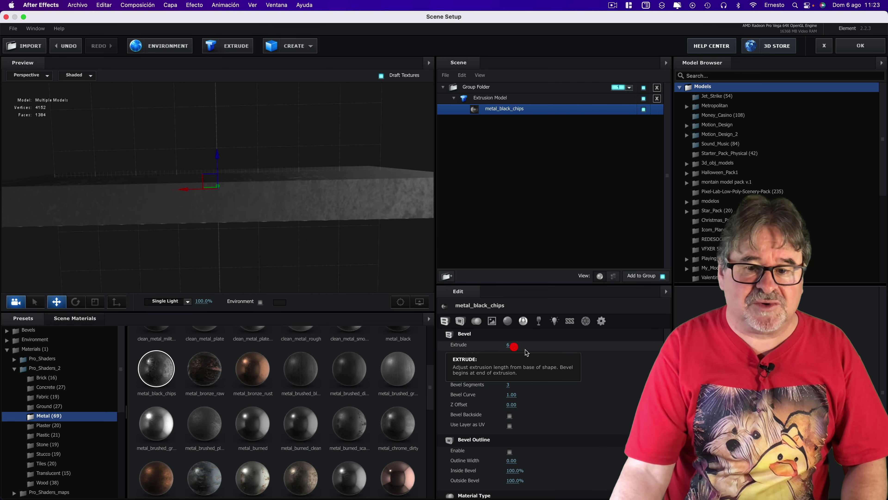
drag(510, 346, 512, 345)
mouse_move(308, 214)
mouse_down()
mouse_move(273, 227)
mouse_move(231, 321)
mouse_up()
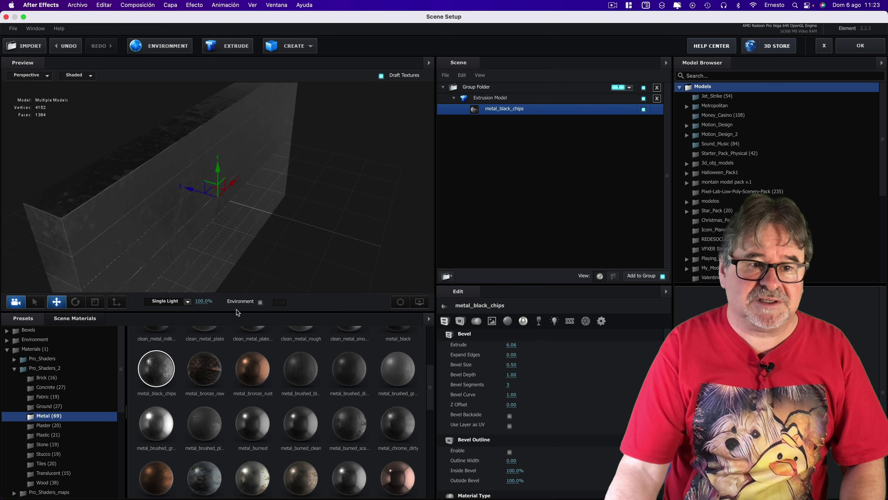
drag(199, 297, 219, 291)
mouse_move(346, 208)
mouse_down()
mouse_move(281, 193)
mouse_move(284, 203)
mouse_move(240, 199)
mouse_move(378, 209)
mouse_move(410, 199)
mouse_move(394, 201)
mouse_move(393, 222)
mouse_move(414, 199)
mouse_move(384, 226)
mouse_up()
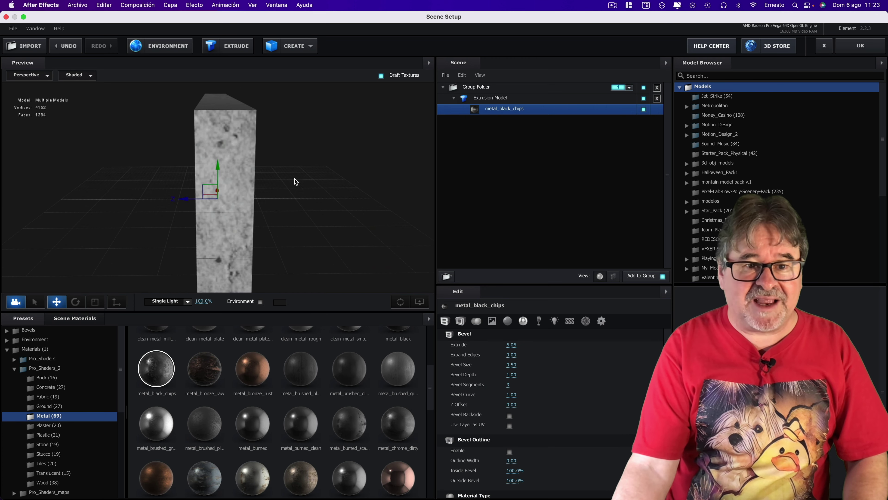
mouse_move(294, 178)
mouse_down()
mouse_move(264, 184)
mouse_move(43, 139)
mouse_up()
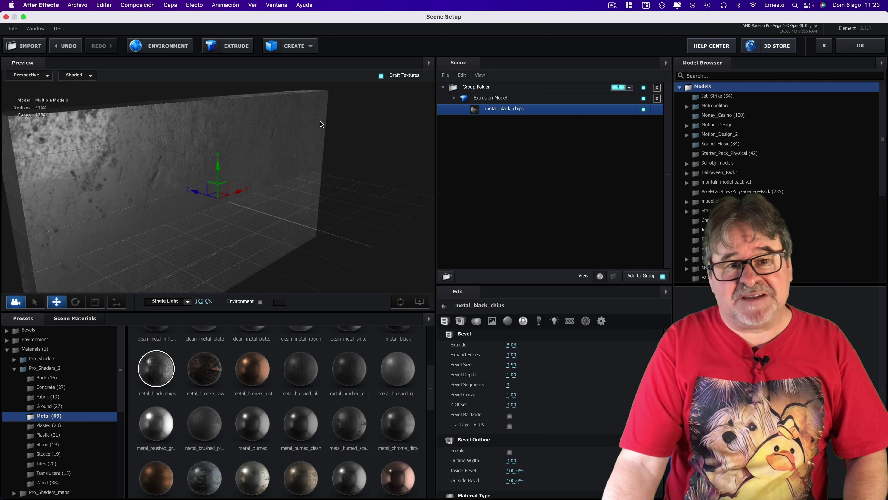
mouse_move(252, 182)
mouse_down()
mouse_move(281, 178)
mouse_move(234, 191)
mouse_move(263, 198)
mouse_up()
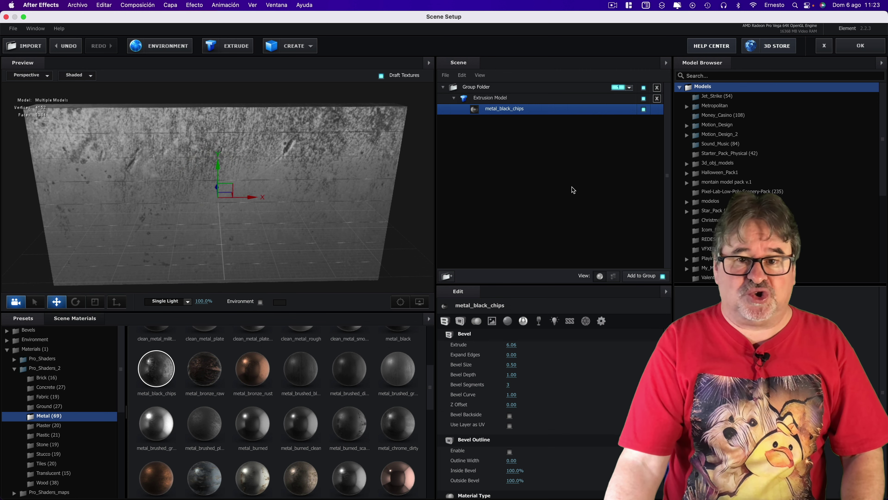
Set the Extrusion Model's Bevel Copies to 2, adding a Bevel 2 material slot.
click(492, 98)
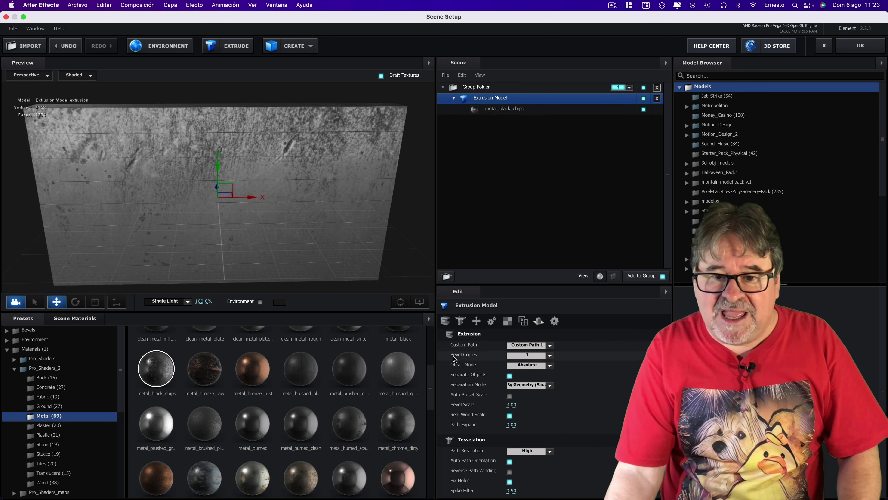
click(550, 355)
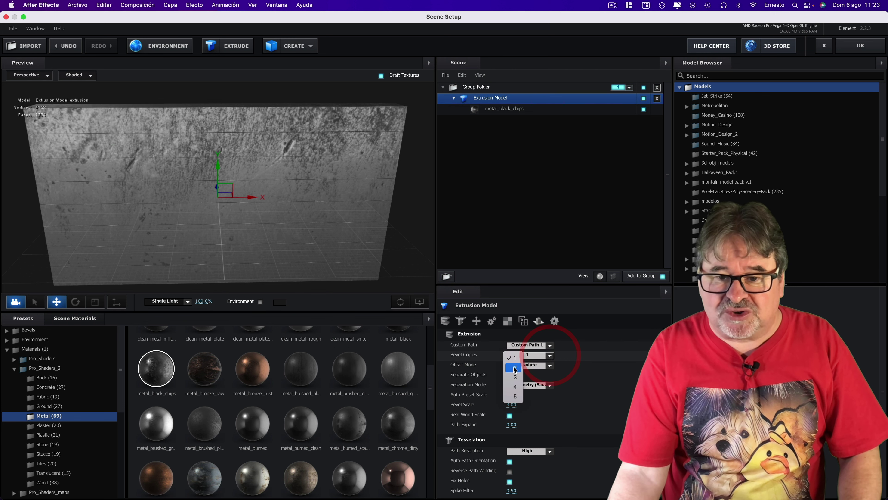
click(514, 366)
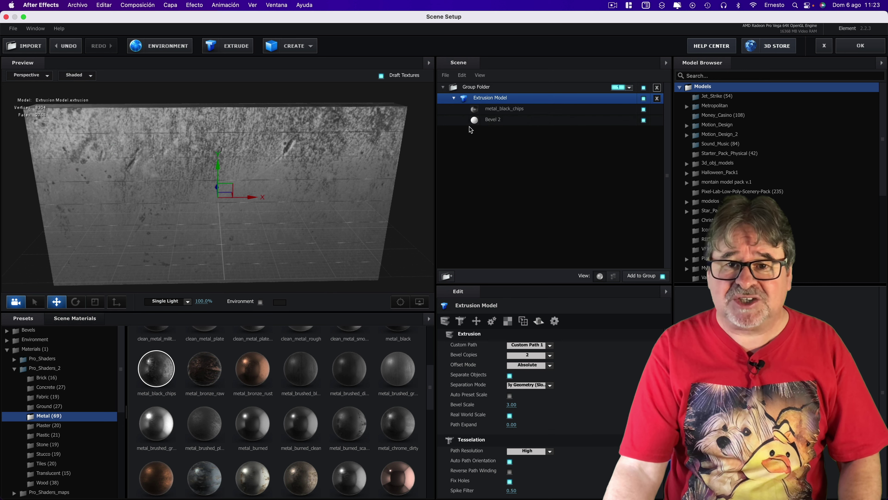
drag(324, 150, 299, 161)
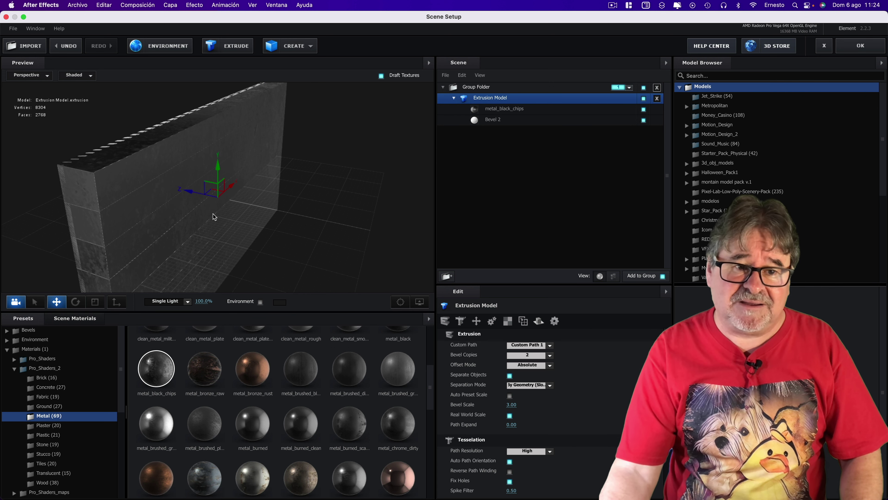
Set Bevel 2's Extrude to 0 and its Z Offset to 6.13.
click(494, 121)
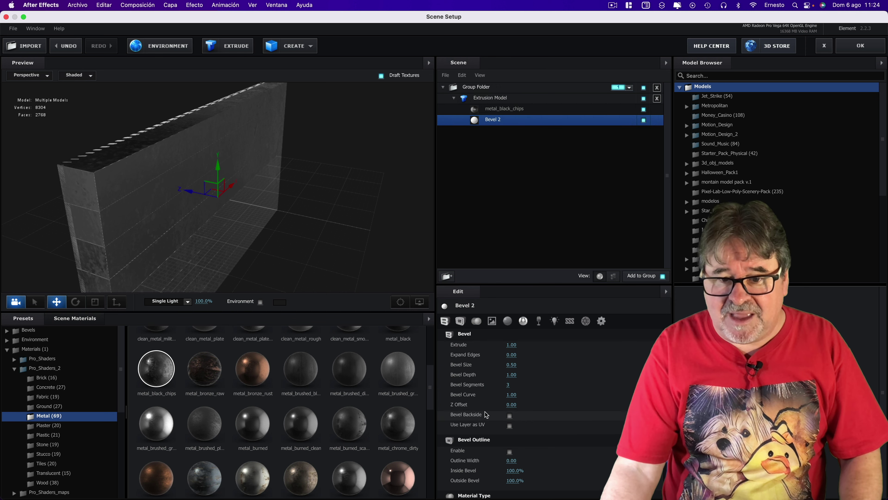
drag(510, 405, 531, 405)
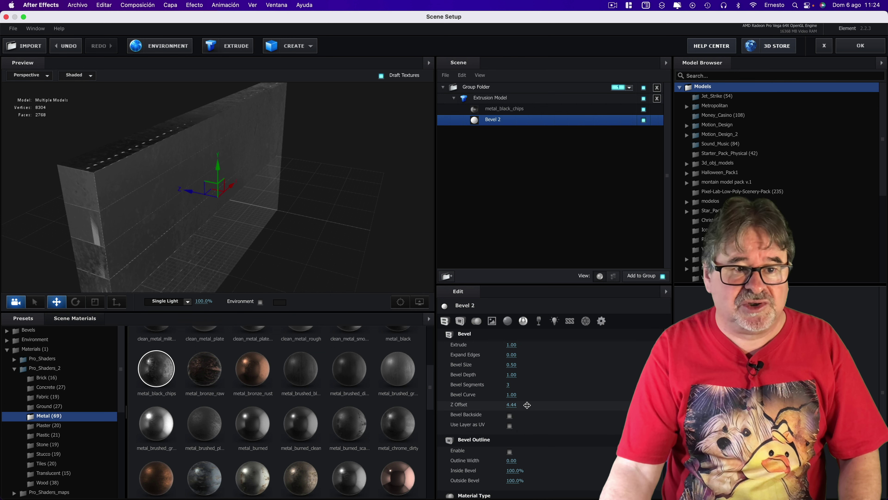
drag(526, 405, 601, 408)
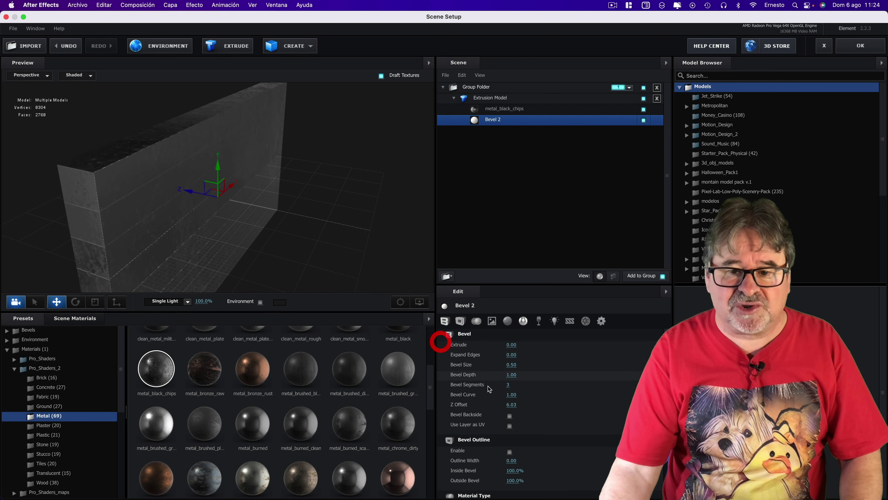
drag(509, 404, 519, 404)
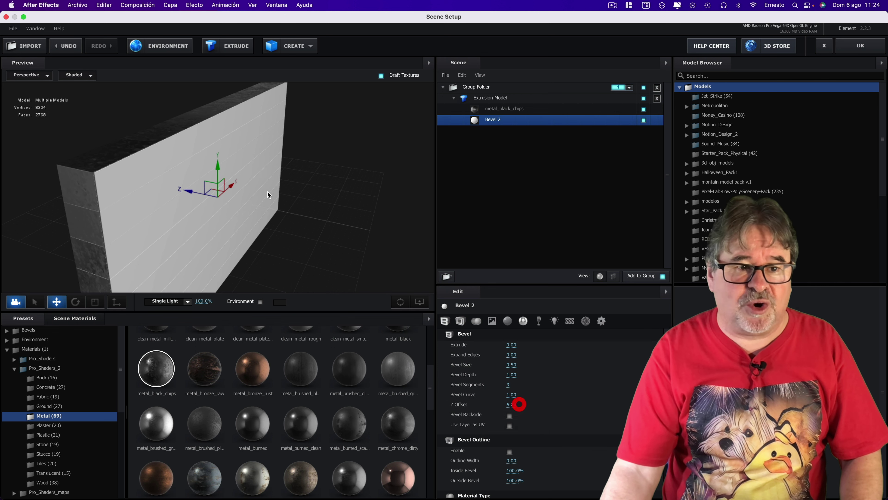
drag(278, 159, 261, 172)
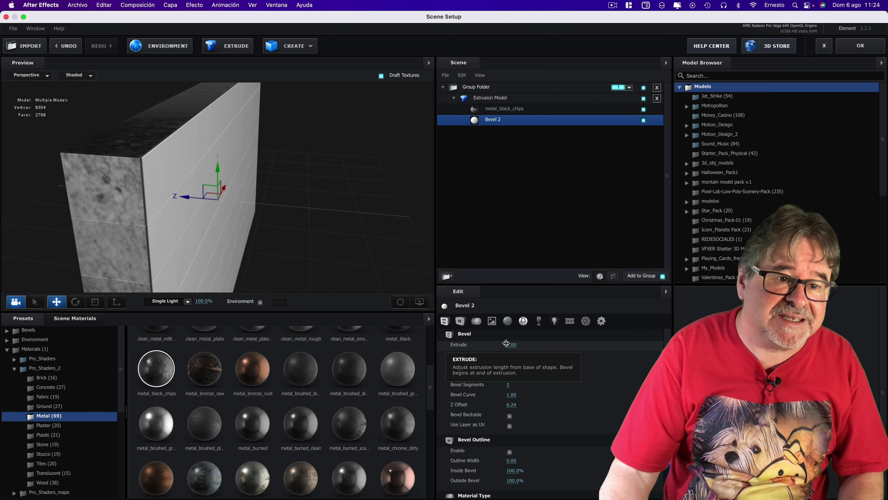
drag(499, 343, 499, 344)
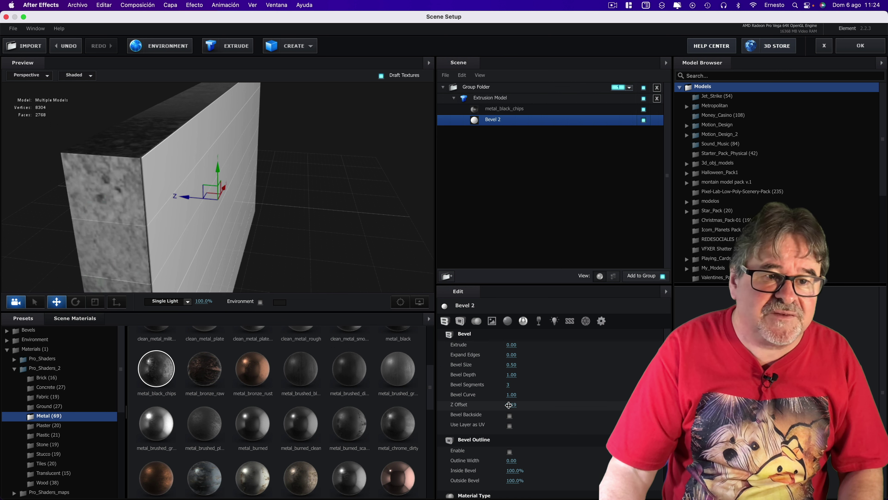
drag(509, 405, 506, 405)
mouse_move(382, 189)
mouse_down()
mouse_move(290, 152)
mouse_move(320, 158)
mouse_up()
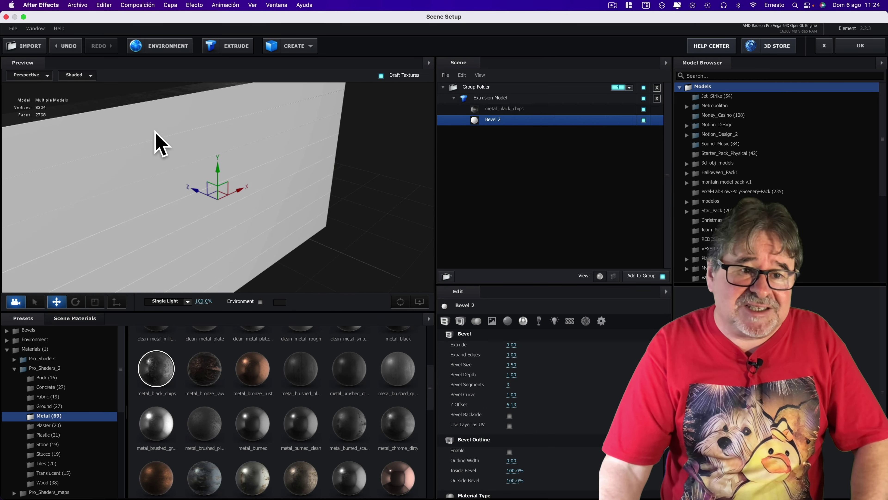
drag(168, 153, 171, 141)
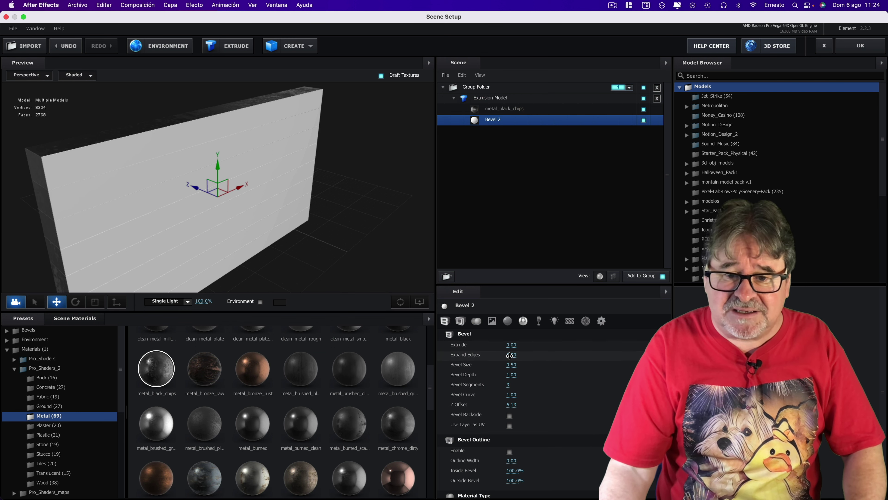
Shrink Bevel 2's Expand Edges to -1.18 to reveal the horizontal slat gaps.
drag(486, 354, 464, 354)
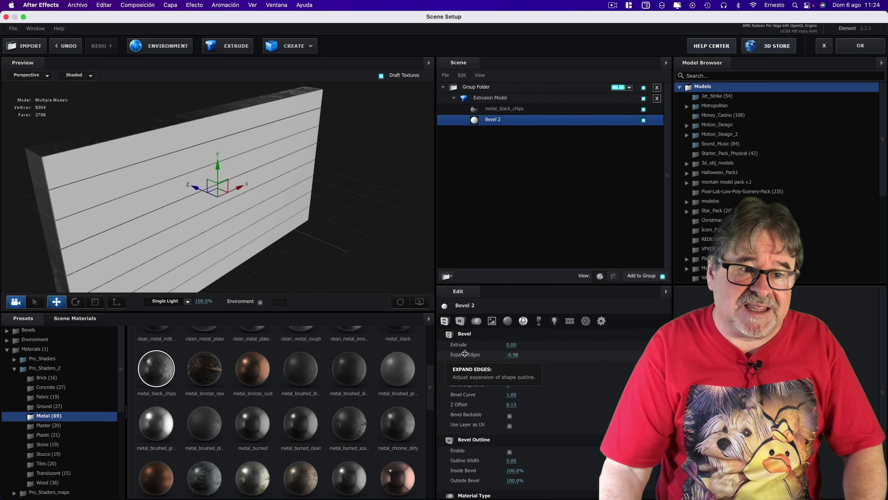
drag(353, 201, 246, 170)
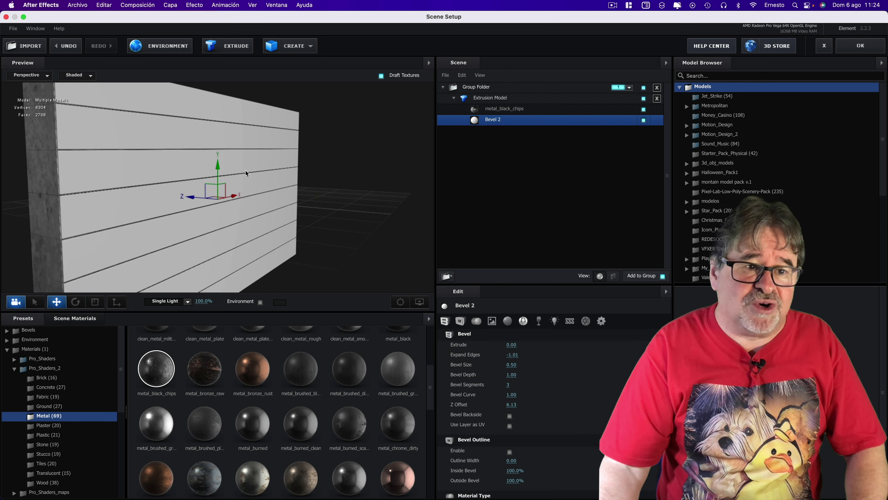
drag(246, 126, 133, 125)
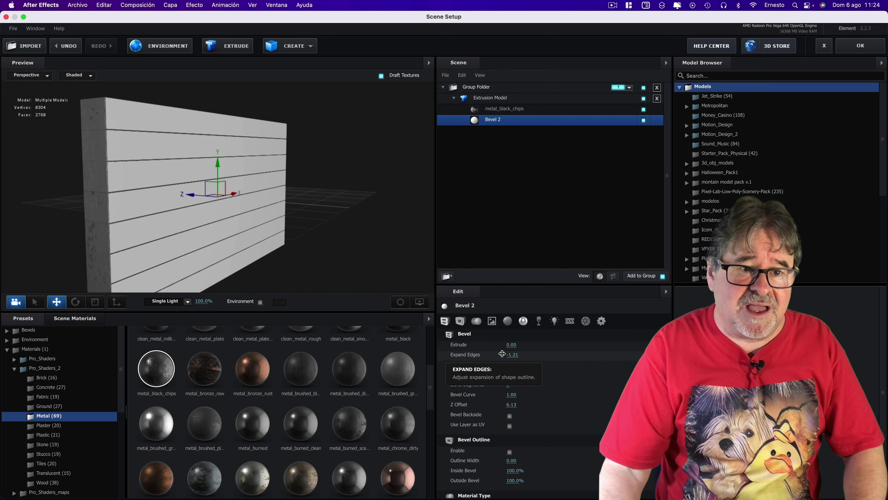
mouse_move(408, 279)
mouse_down()
mouse_move(408, 247)
mouse_move(333, 255)
mouse_move(367, 258)
mouse_move(334, 288)
mouse_up()
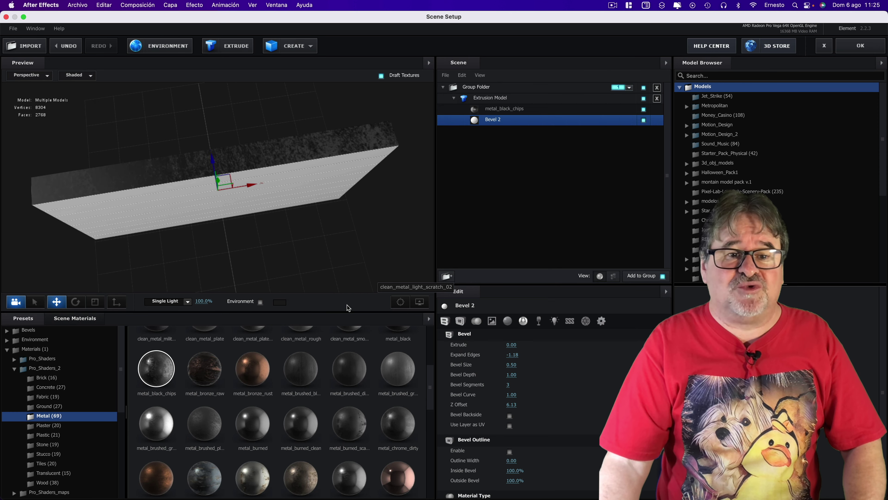
drag(365, 255, 275, 223)
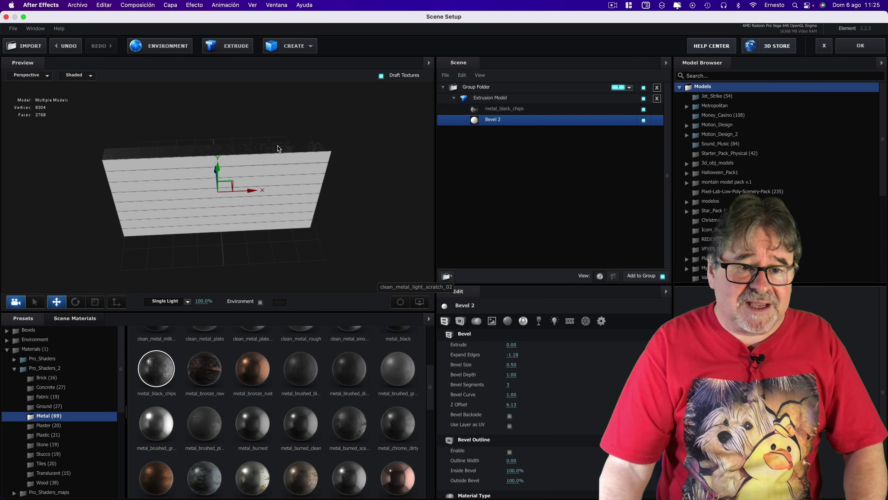
Enable Normalize Size in the Extrusion Model's Transform settings.
click(490, 98)
scroll(494, 361, down, 6)
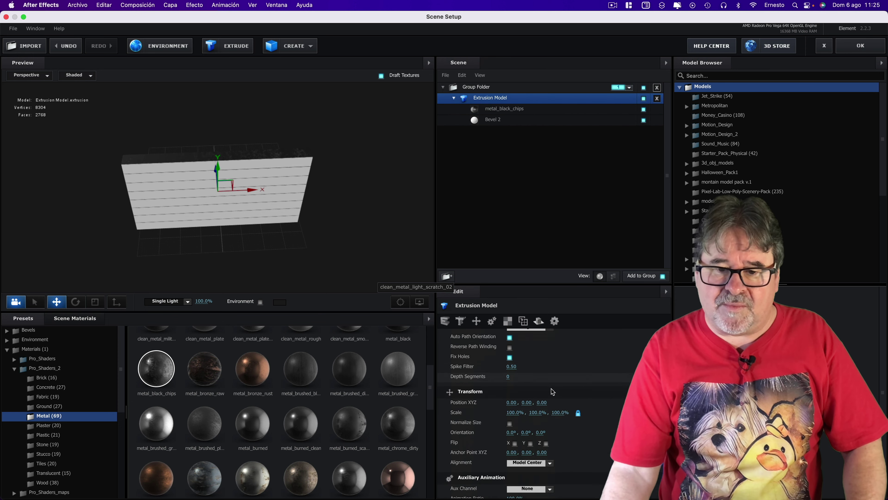
scroll(532, 387, down, 3)
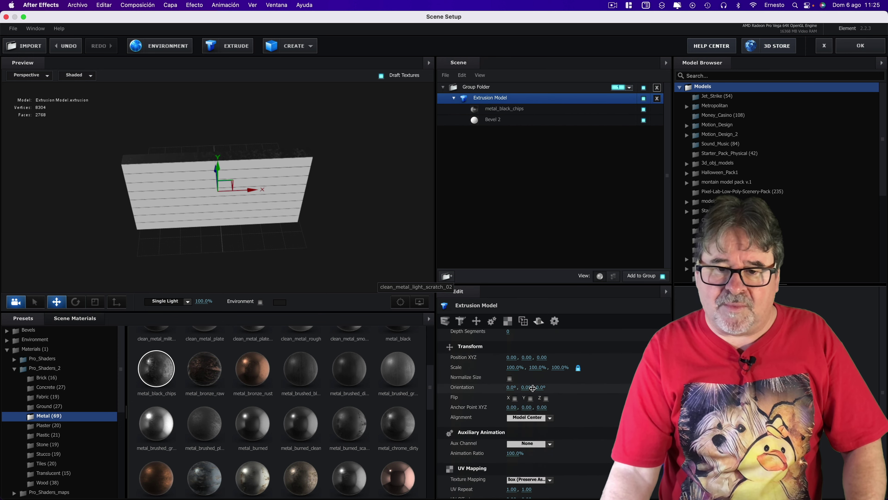
click(510, 378)
scroll(263, 232, up, 5)
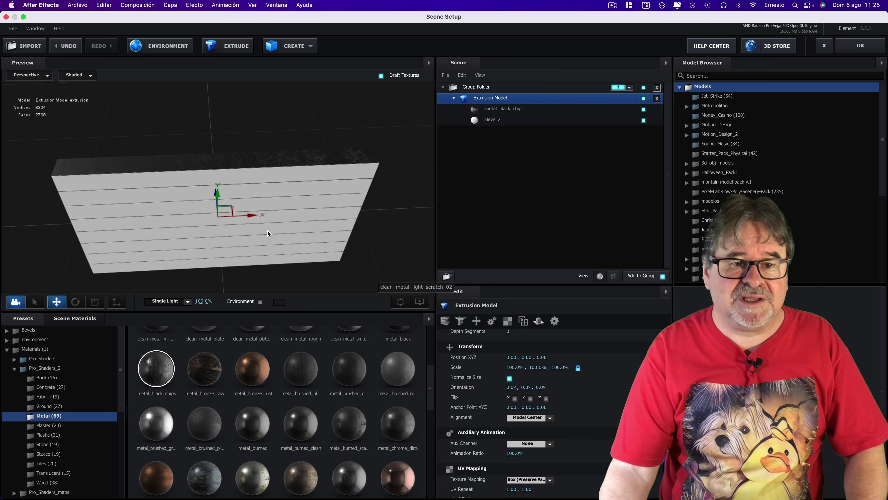
mouse_move(296, 239)
mouse_down()
mouse_move(394, 203)
mouse_move(302, 277)
mouse_up()
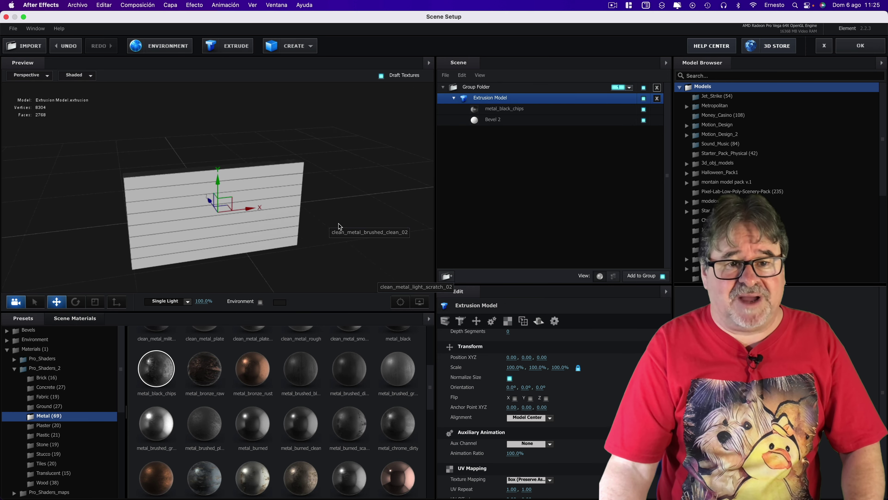
mouse_move(303, 276)
mouse_down()
mouse_move(267, 218)
mouse_move(340, 211)
mouse_move(315, 242)
mouse_move(315, 259)
mouse_move(211, 229)
mouse_up()
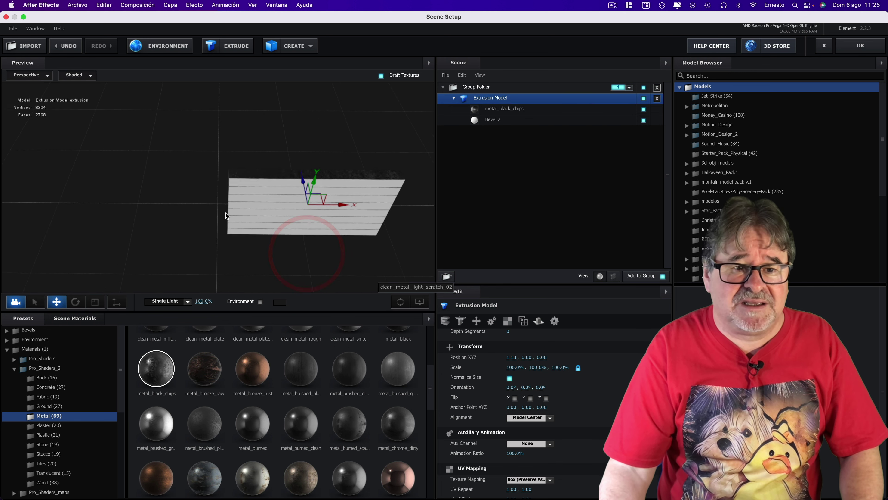
Check the wall in Top view, return to Perspective, and confirm Scene Setup with OK.
click(77, 77)
click(35, 77)
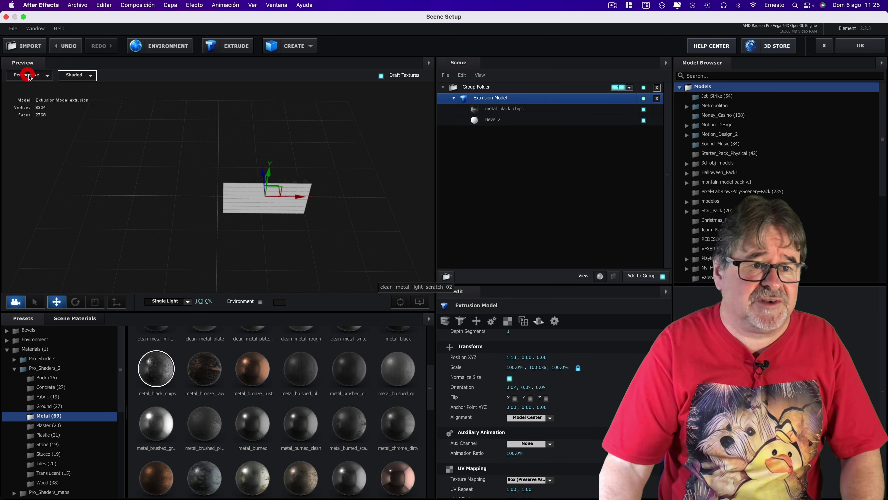
click(21, 88)
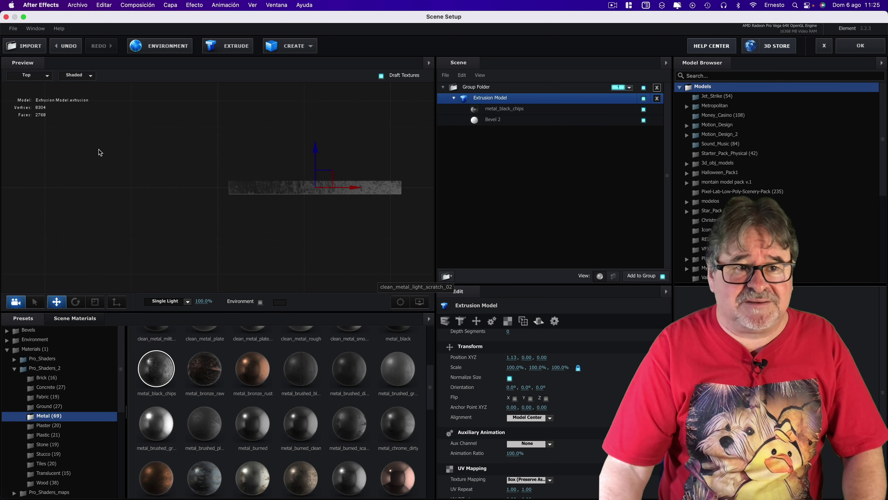
click(30, 75)
click(35, 75)
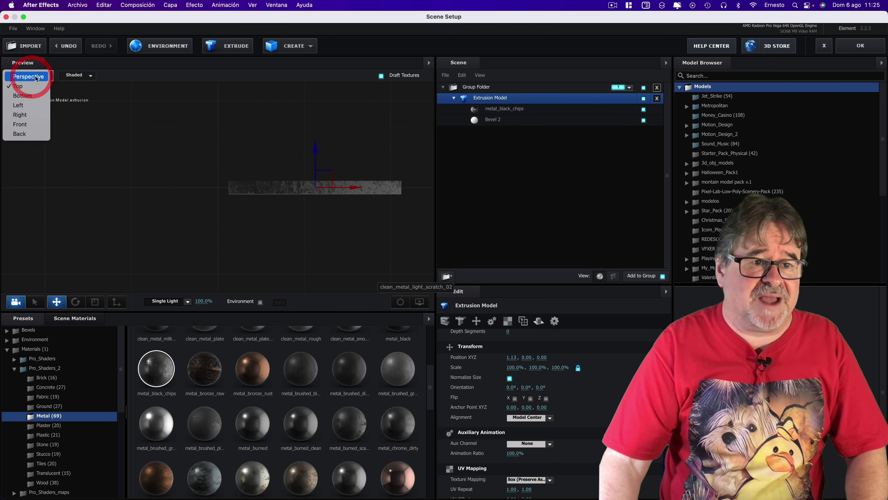
drag(301, 225, 315, 154)
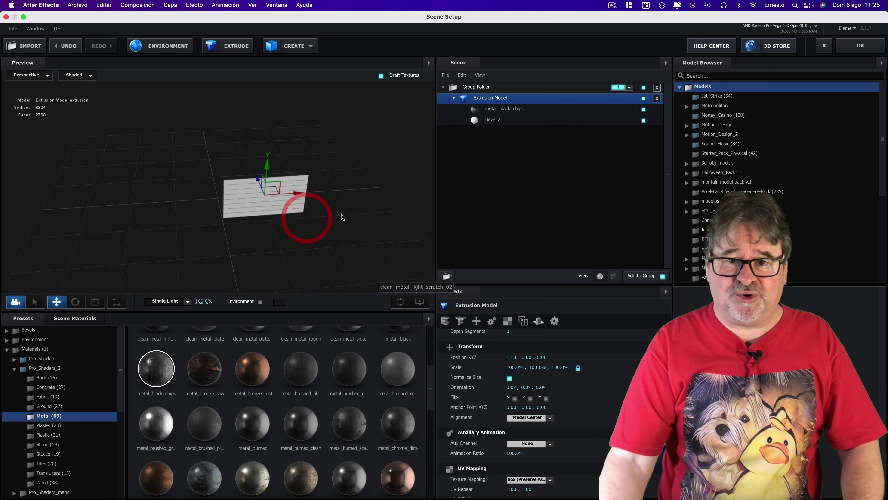
click(860, 46)
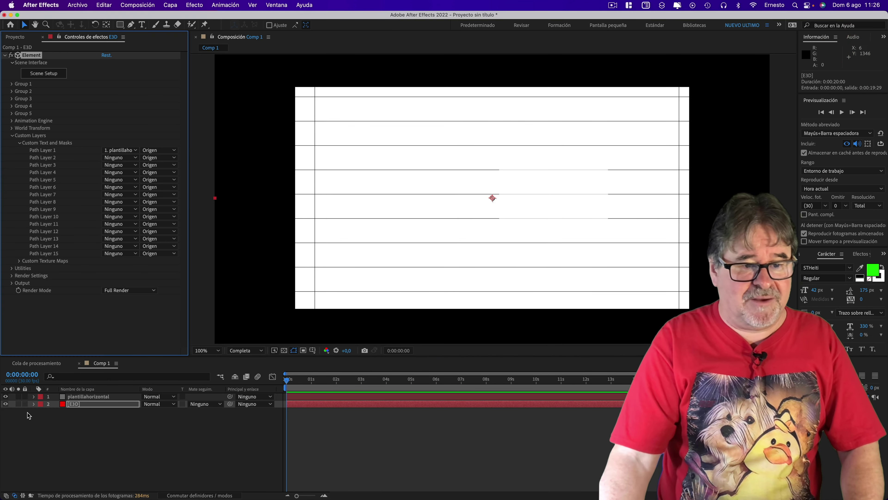
Hide plantillahorizontal and add Cámara 1 via Capa > Nuevo > Cámara.
click(6, 397)
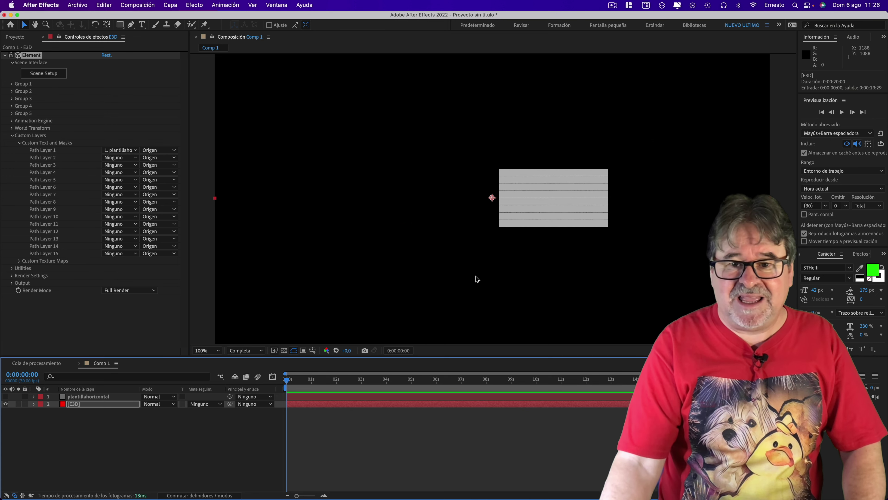
click(173, 7)
mouse_move(196, 18)
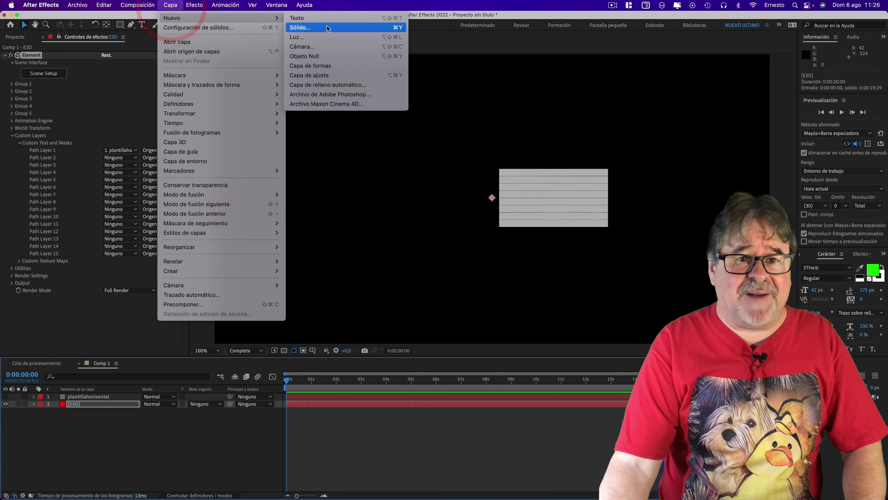
click(300, 47)
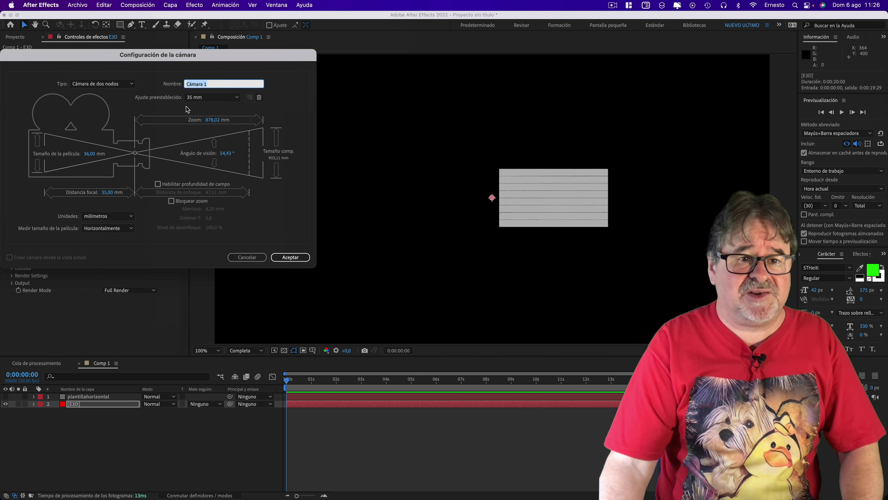
click(290, 257)
Orbit and dolly Cámara 1 to frame the slatted wall at an angle.
key(c)
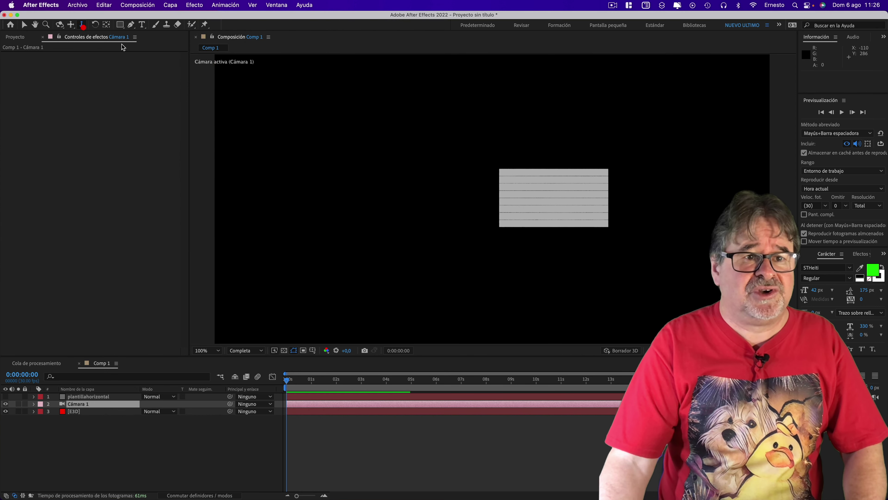
drag(547, 167, 542, 115)
click(61, 24)
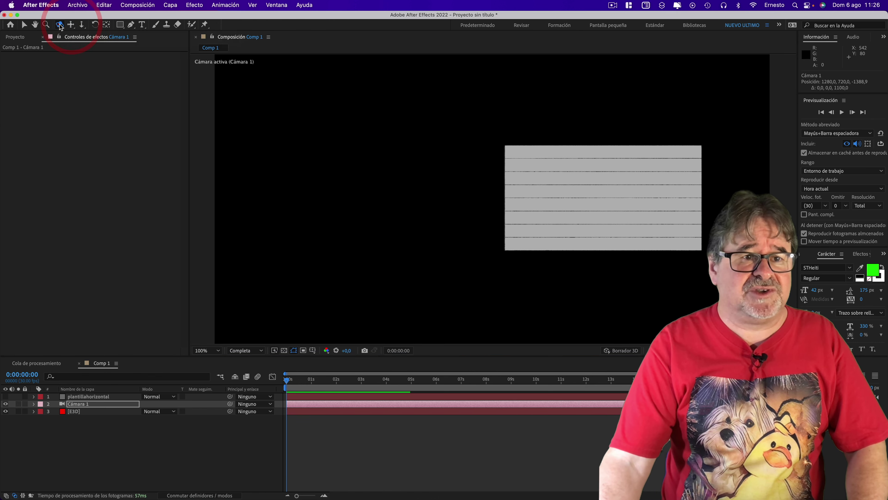
mouse_move(542, 193)
mouse_down()
mouse_move(554, 208)
mouse_move(619, 148)
mouse_up()
key(c)
key(c)
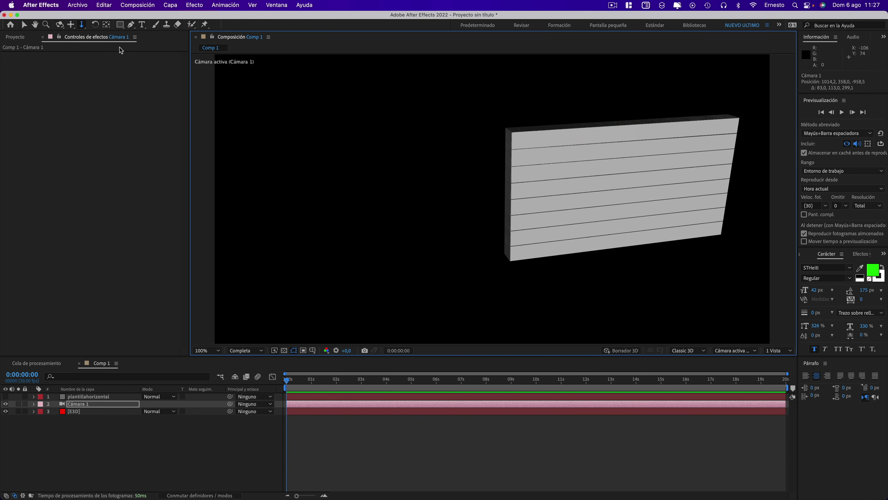
click(60, 25)
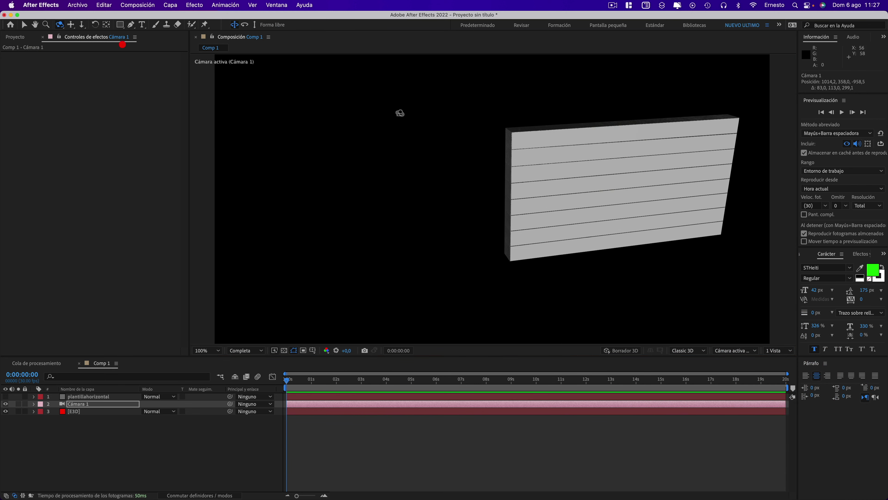
mouse_move(506, 122)
mouse_down()
mouse_move(500, 118)
mouse_move(510, 134)
mouse_move(499, 125)
mouse_up()
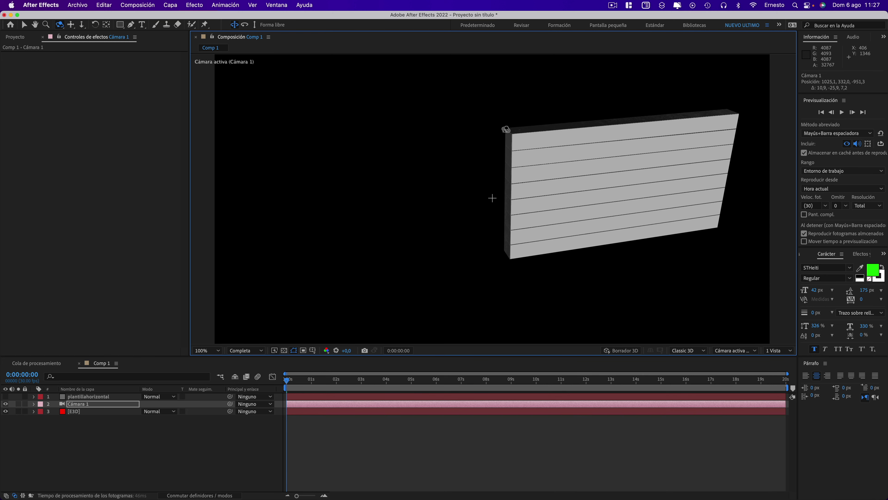
click(83, 25)
drag(586, 202, 594, 169)
mouse_move(595, 161)
mouse_down()
mouse_move(583, 145)
mouse_move(539, 152)
mouse_up()
key(c)
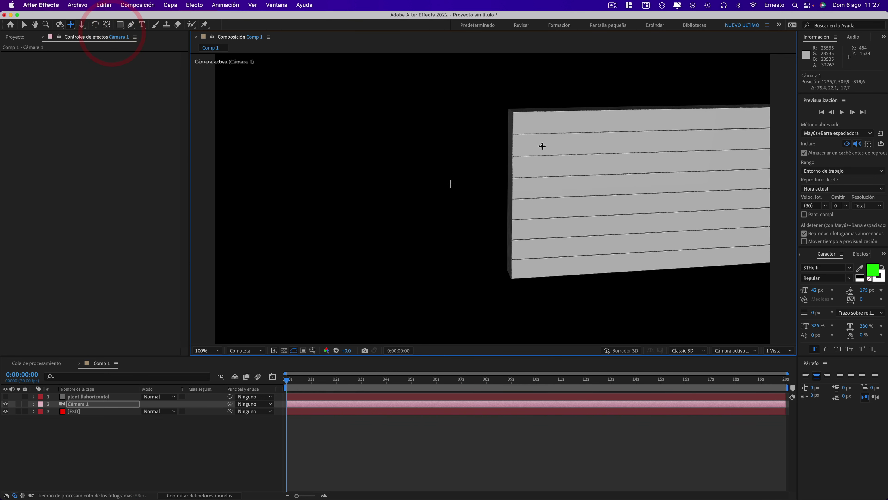
click(59, 24)
drag(517, 133, 518, 131)
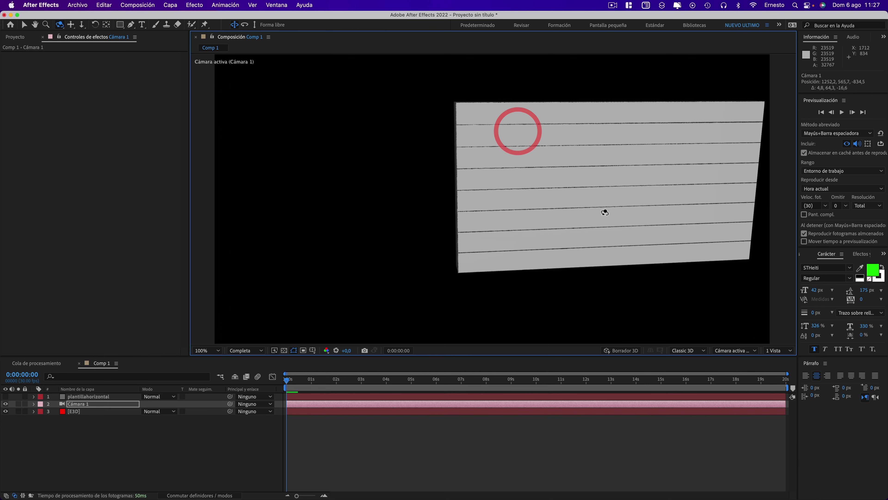
Set Group 1's Particle Replicator to Particle Count 4, Ring shape, Shape Scale 0,10.
click(73, 411)
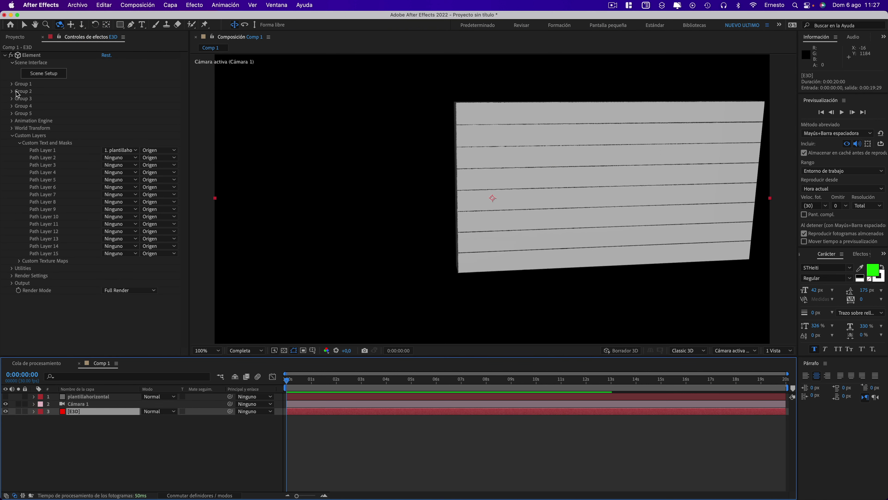
click(13, 84)
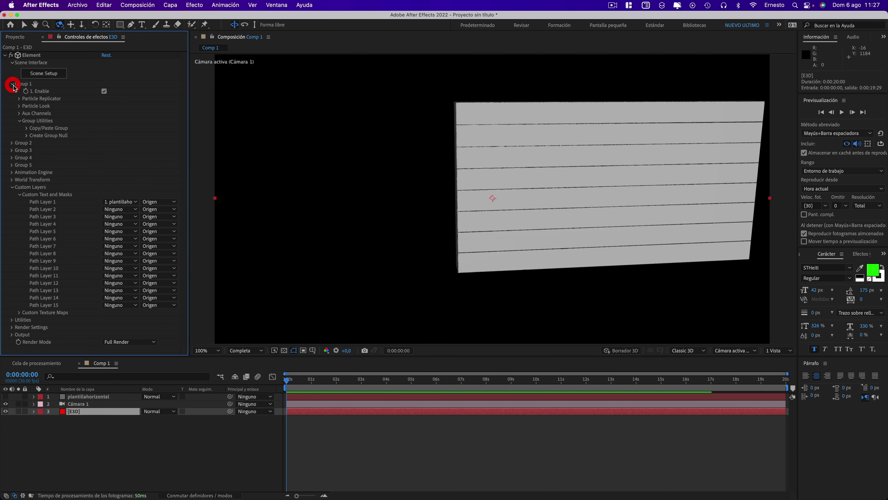
click(19, 99)
click(104, 106)
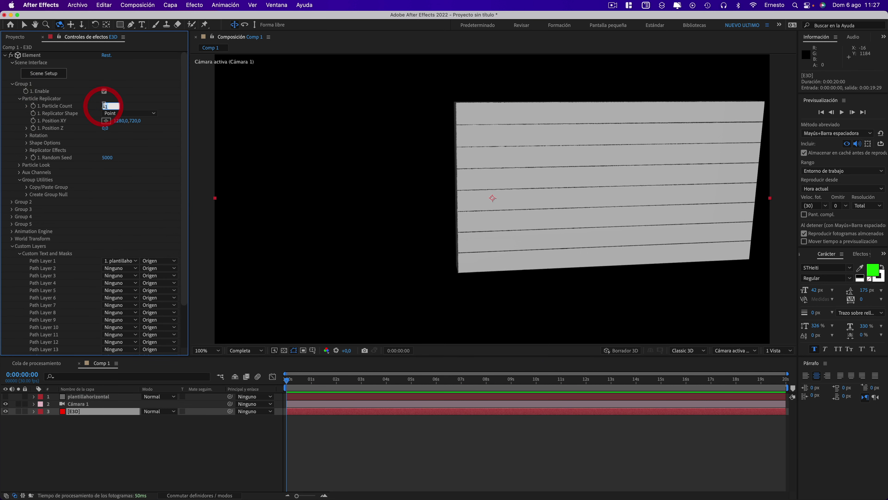
text(4)
click(145, 95)
click(117, 114)
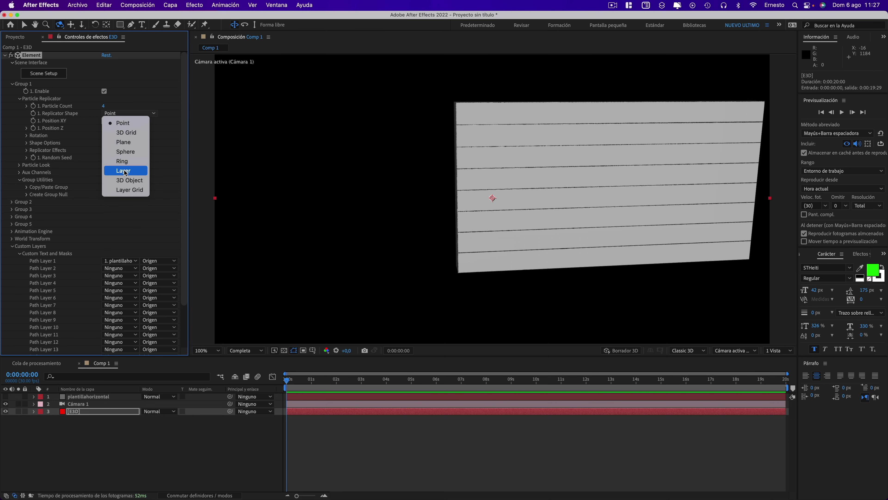
click(122, 161)
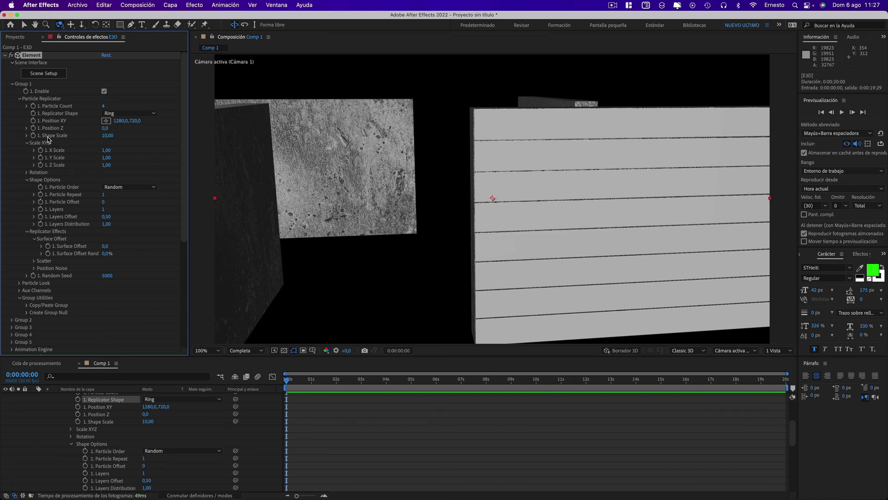
drag(108, 137, 49, 135)
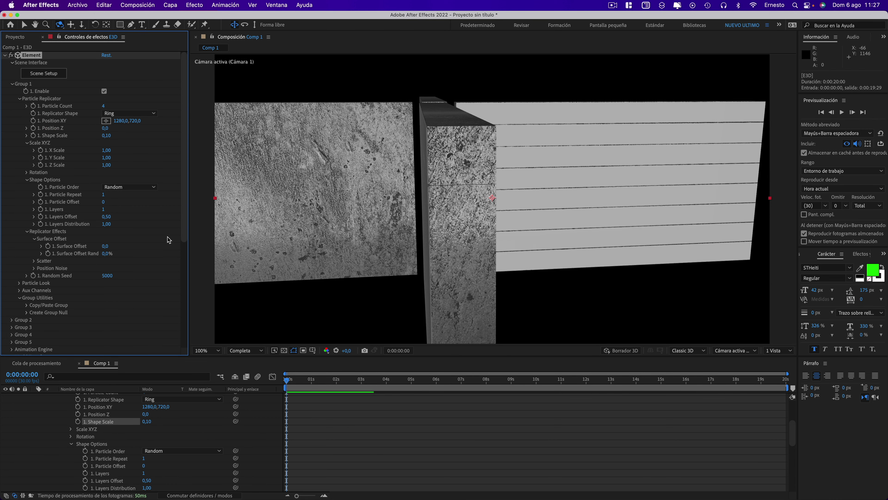
View the four replicated walls through the camera and return to E3D's Element settings.
drag(184, 152, 174, 276)
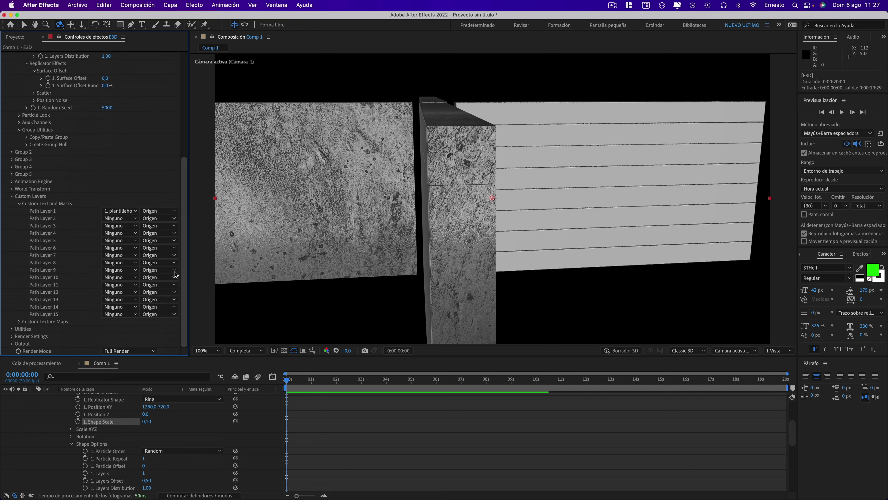
mouse_move(470, 199)
mouse_down()
mouse_move(453, 211)
mouse_move(440, 193)
mouse_up()
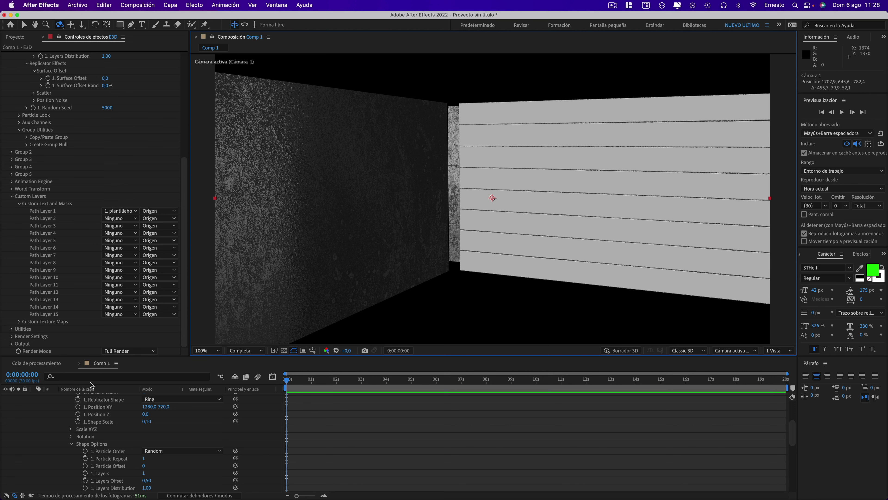
scroll(91, 391, up, 5)
click(78, 413)
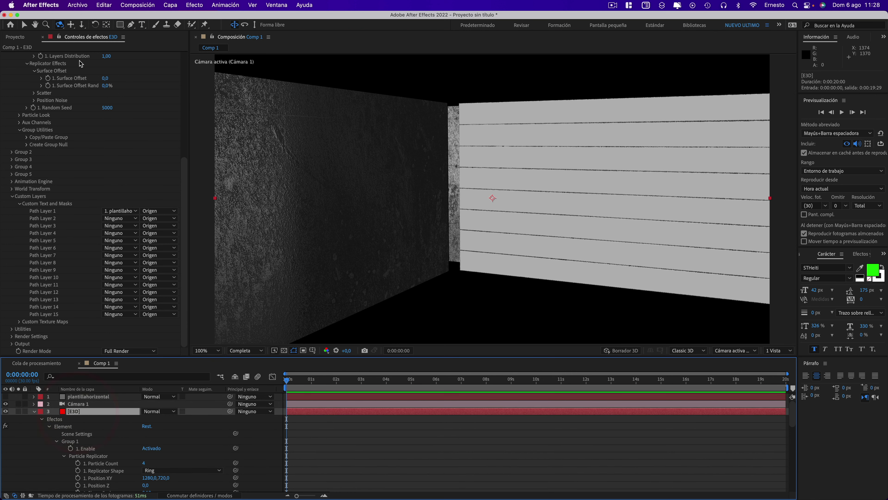
click(17, 37)
click(82, 37)
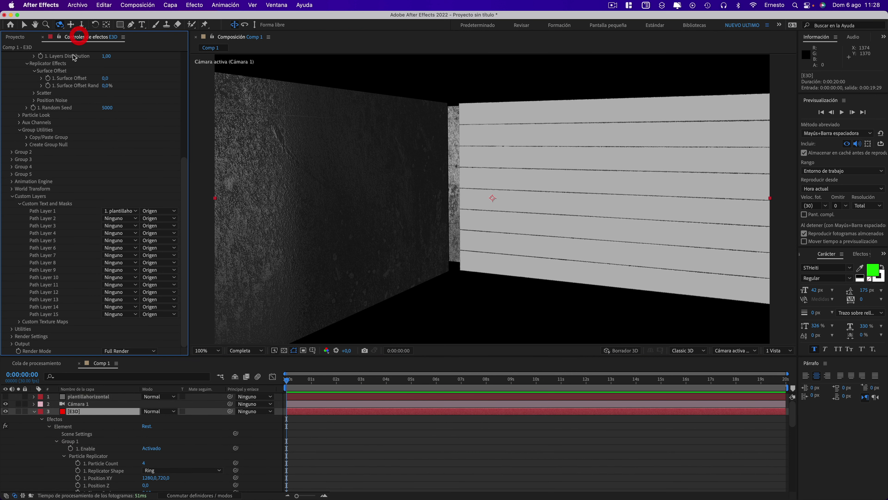
scroll(58, 78, up, 5)
scroll(58, 77, up, 5)
click(45, 72)
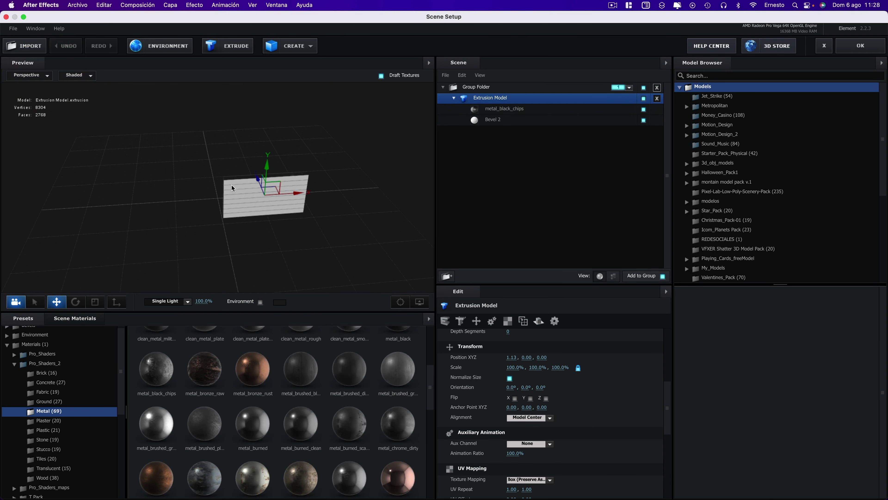
drag(301, 236, 311, 212)
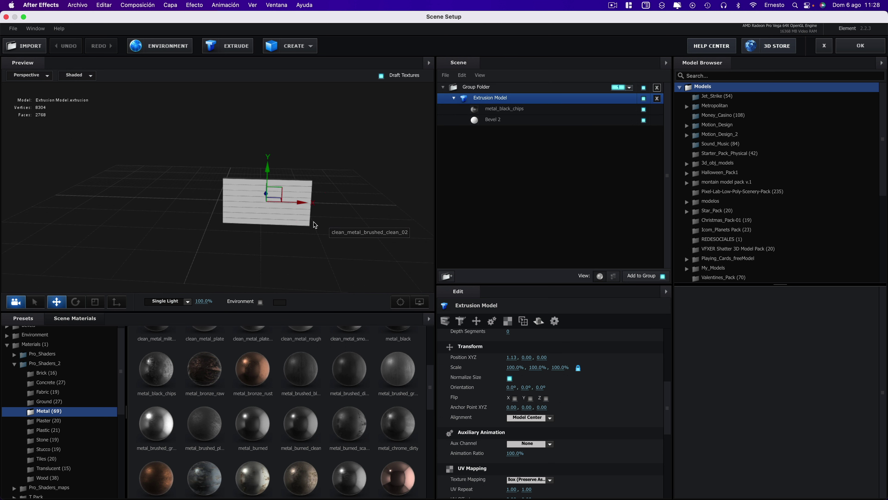
drag(349, 208, 380, 182)
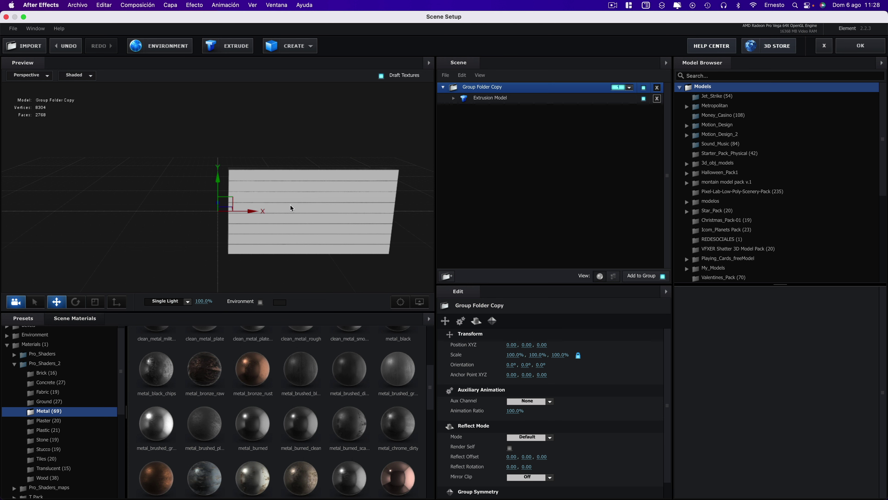
drag(292, 208, 295, 227)
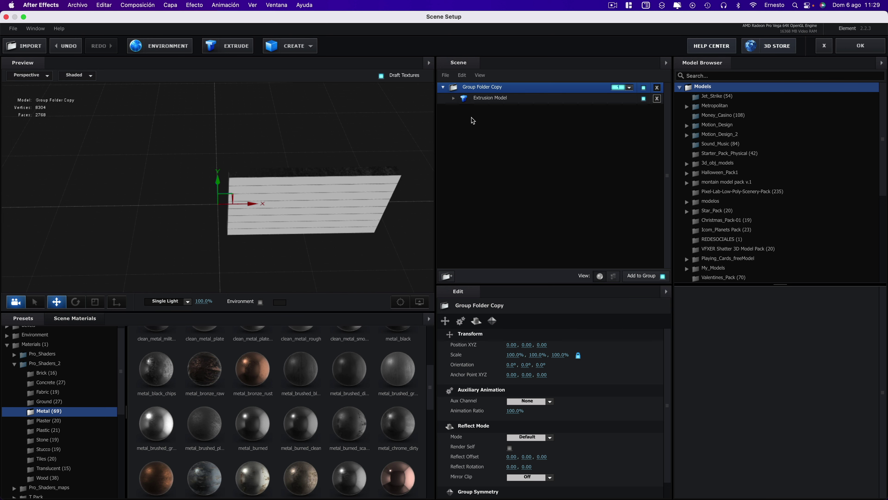
List the copied group's Extrusion Model slats individually as Path 0 to Path 7.
click(454, 100)
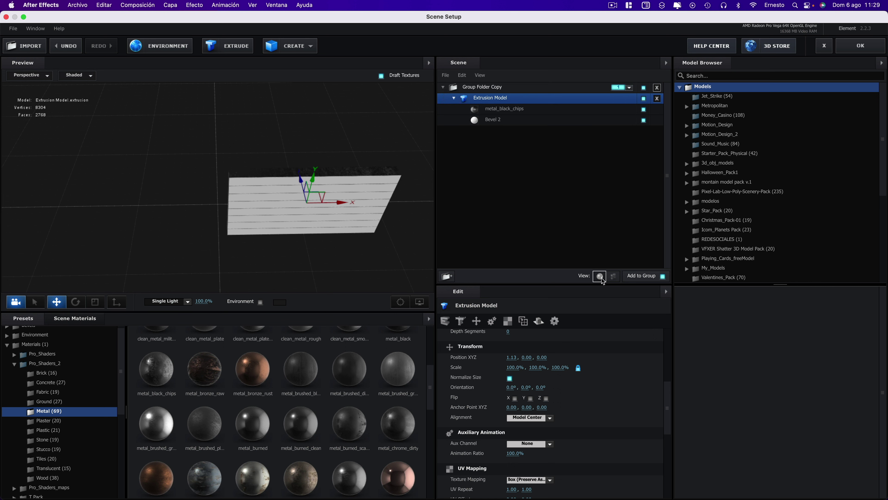
click(614, 277)
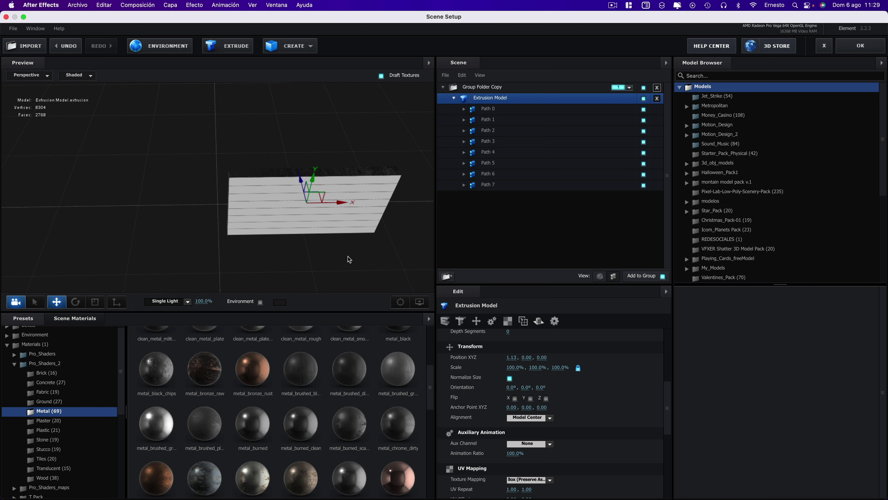
click(485, 99)
click(472, 88)
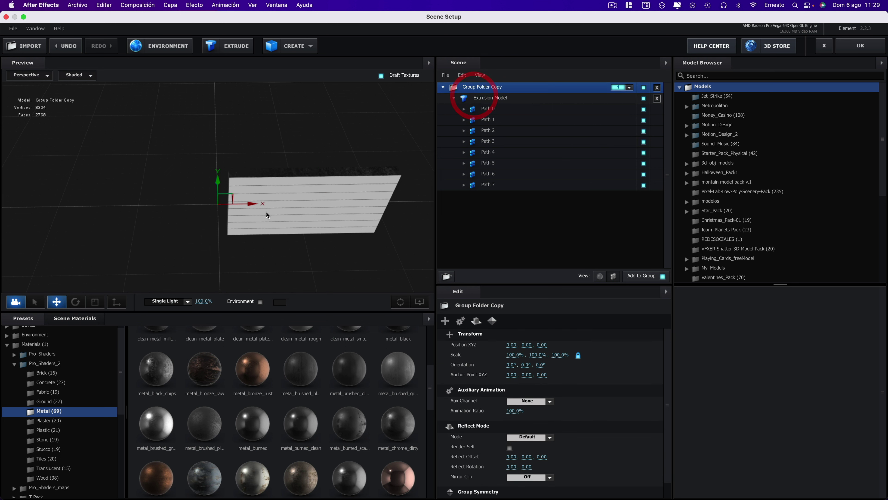
click(492, 99)
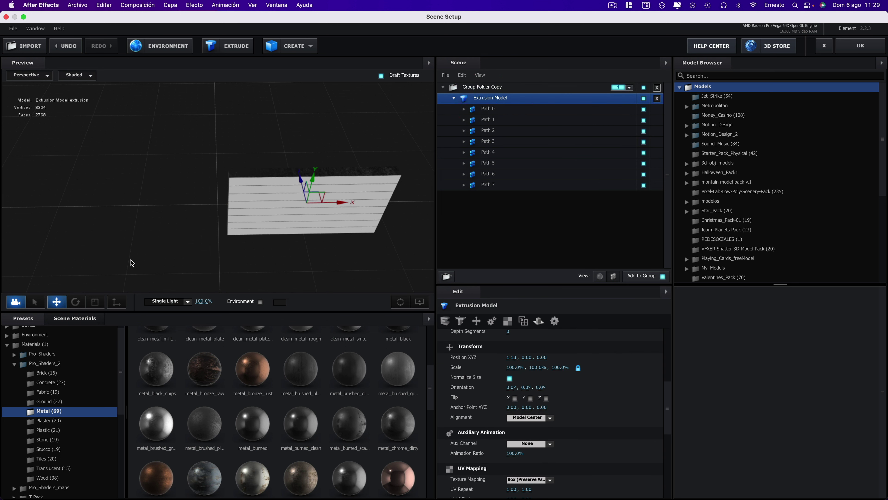
In Anchor Point mode, shift the Extrusion Model's anchor left and switch the preview to Top.
click(117, 301)
drag(321, 202, 314, 200)
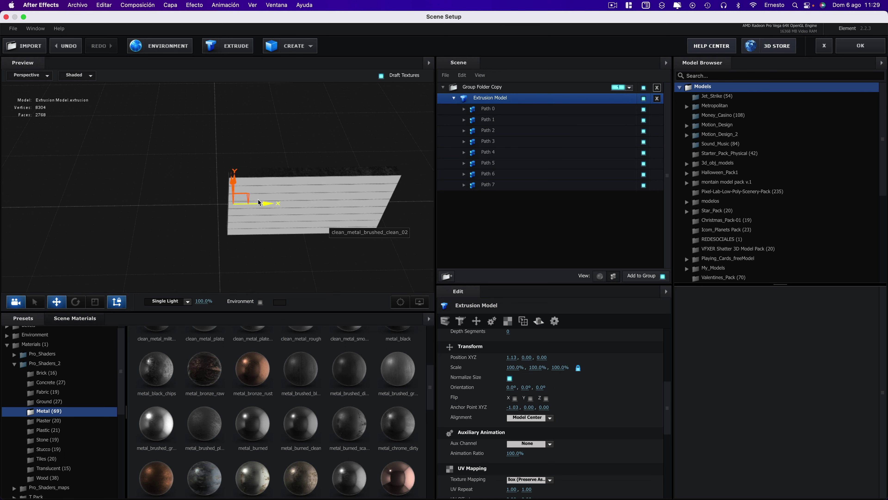
drag(259, 202, 254, 199)
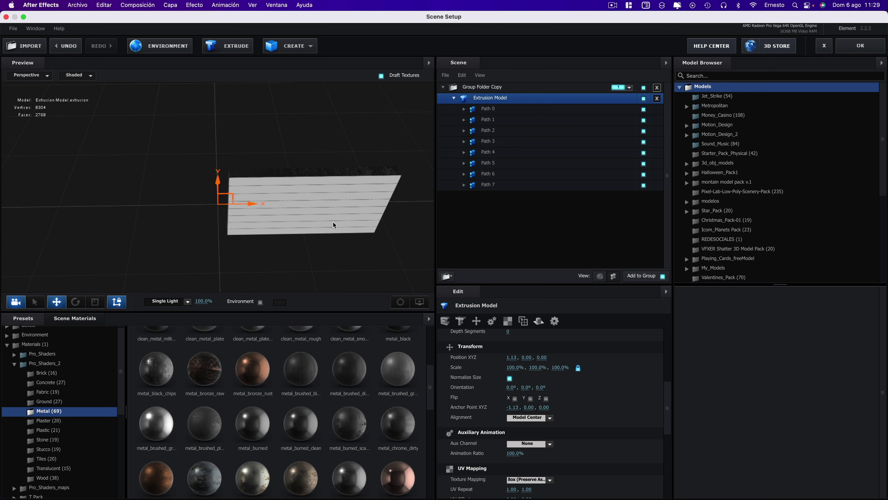
click(14, 75)
click(23, 87)
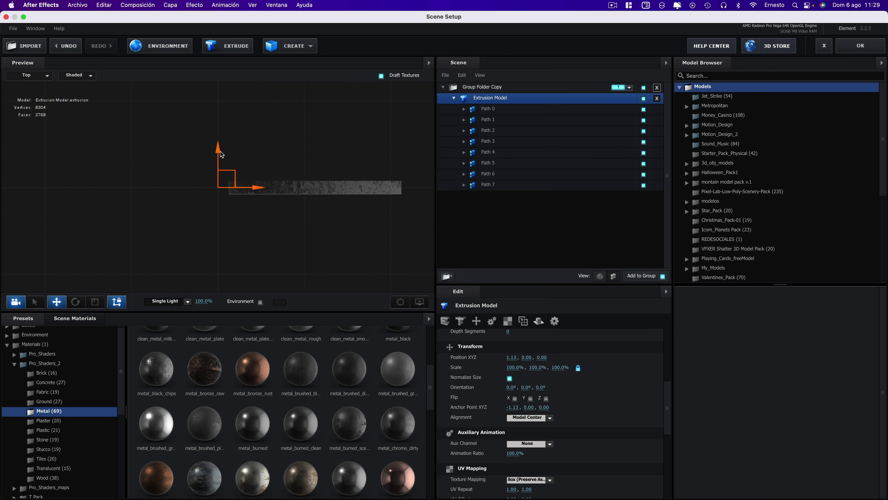
Adjust the Group Folder Copy's anchor, then place the model's anchor at its left end (-1.00, 0, 0).
click(484, 90)
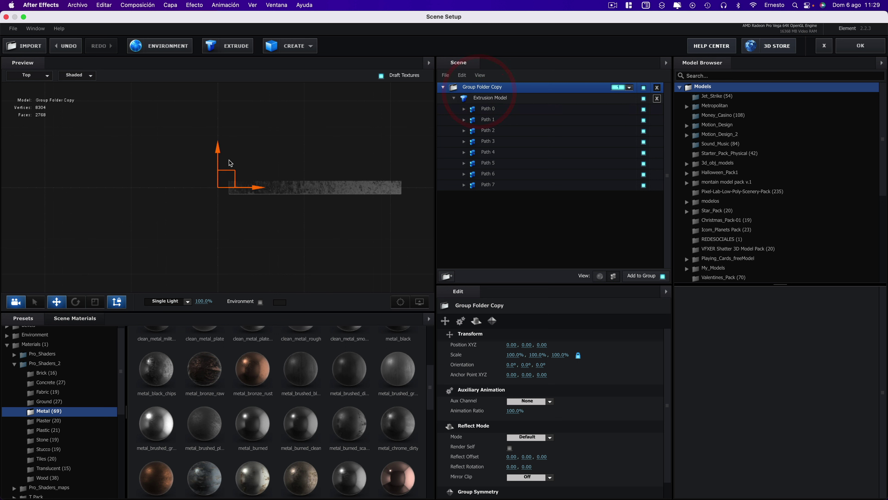
drag(217, 151, 218, 159)
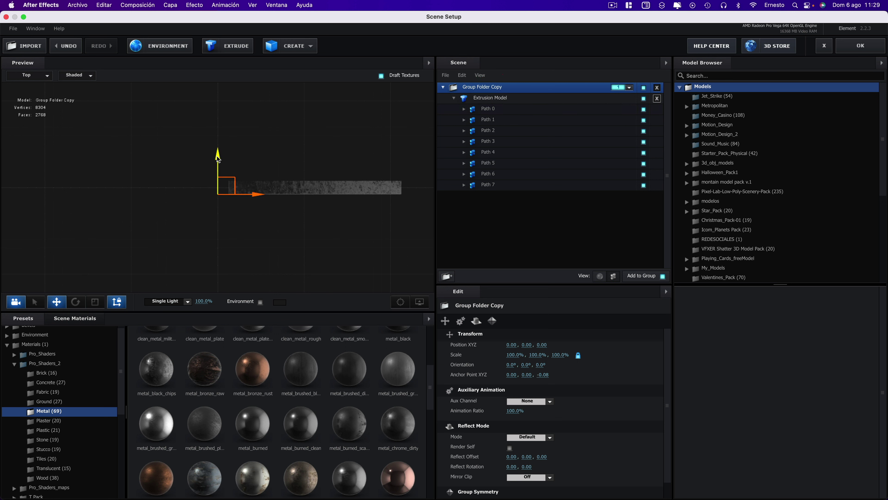
click(218, 159)
drag(258, 198, 269, 197)
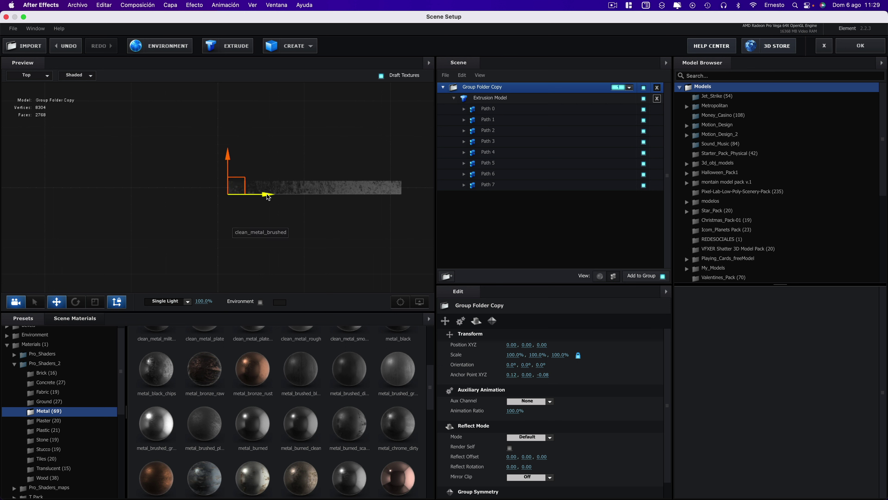
scroll(264, 204, up, 5)
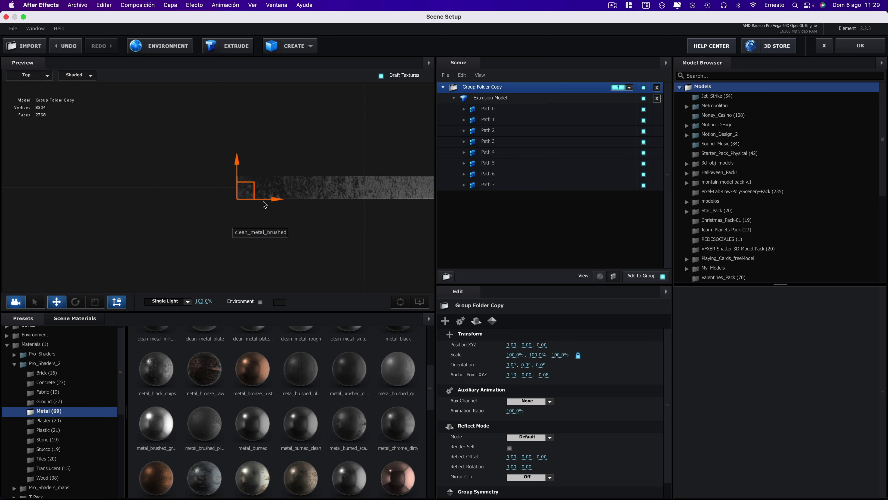
click(279, 205)
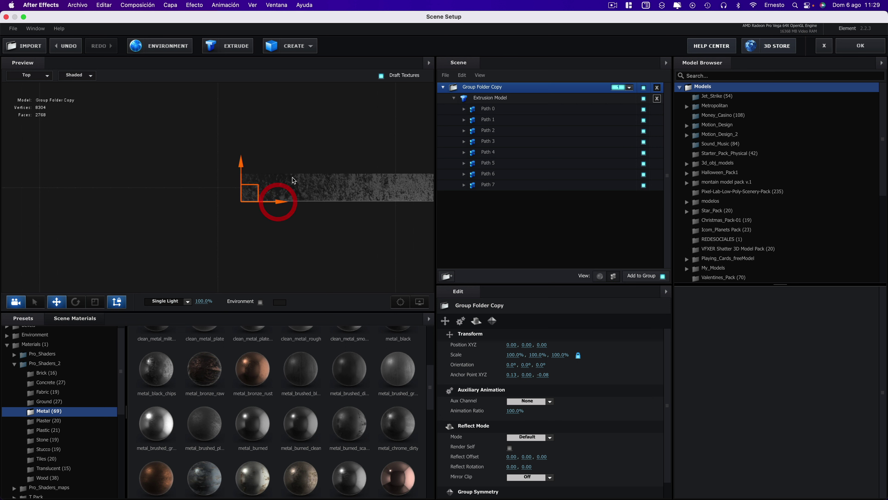
click(495, 100)
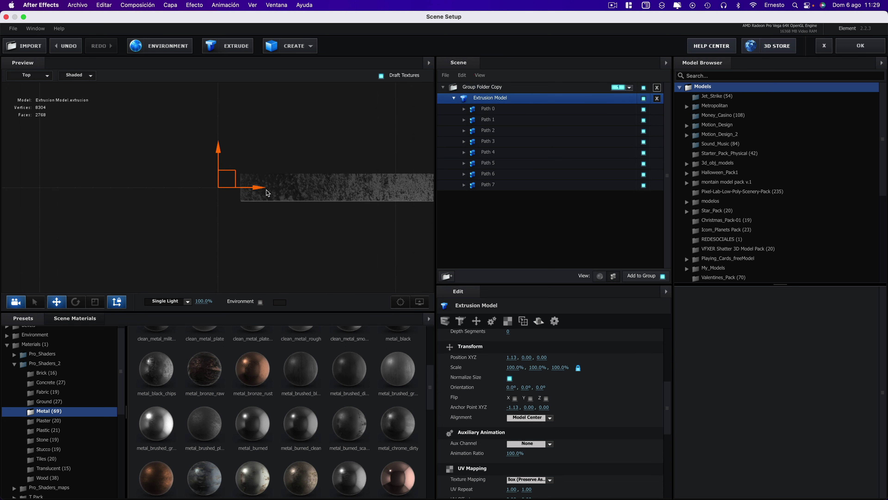
mouse_move(268, 192)
mouse_down()
mouse_move(280, 191)
mouse_move(282, 205)
mouse_up()
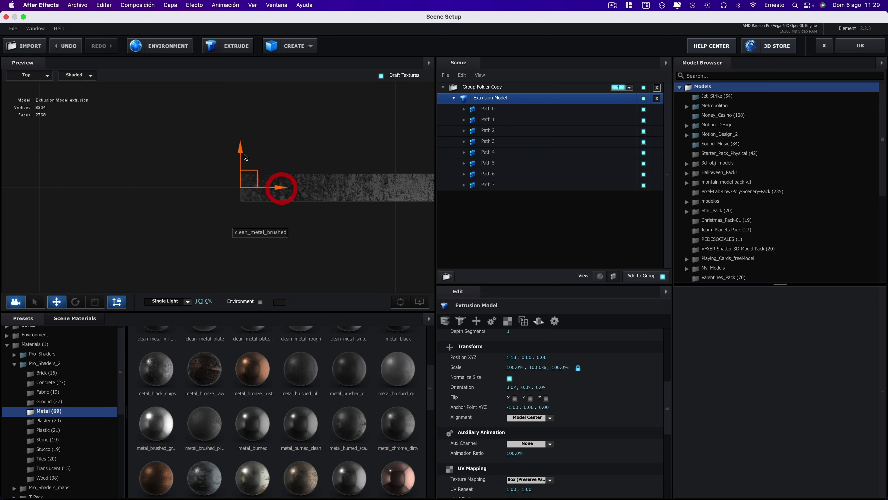
Move the pivots of slats Path 0 and Path 1 to the wall's left end at Z -0.08.
click(241, 164)
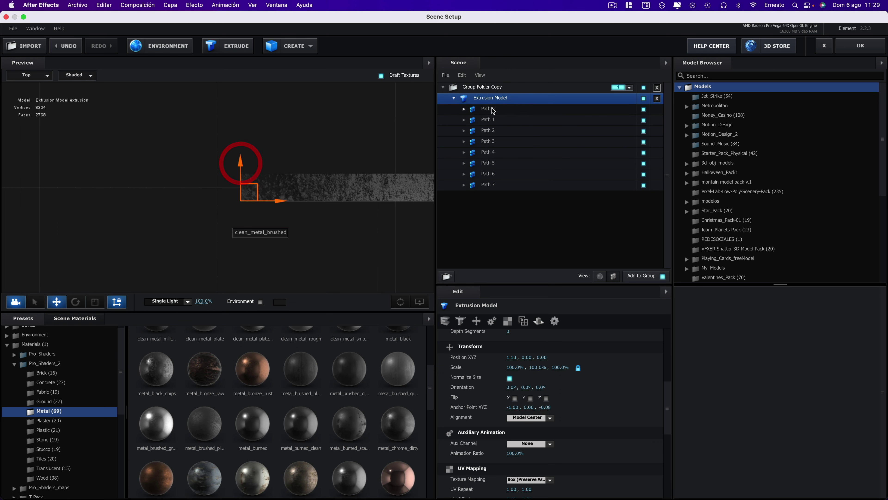
click(488, 108)
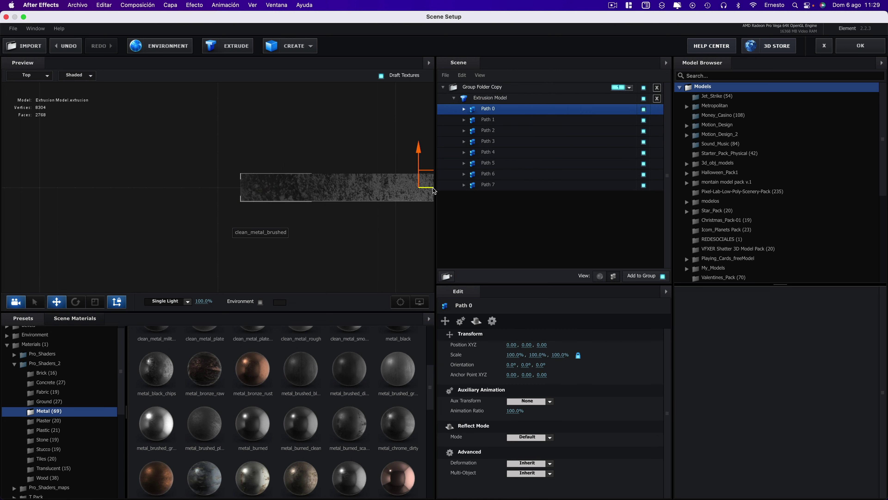
mouse_move(433, 188)
mouse_down()
mouse_move(257, 188)
mouse_move(256, 203)
mouse_up()
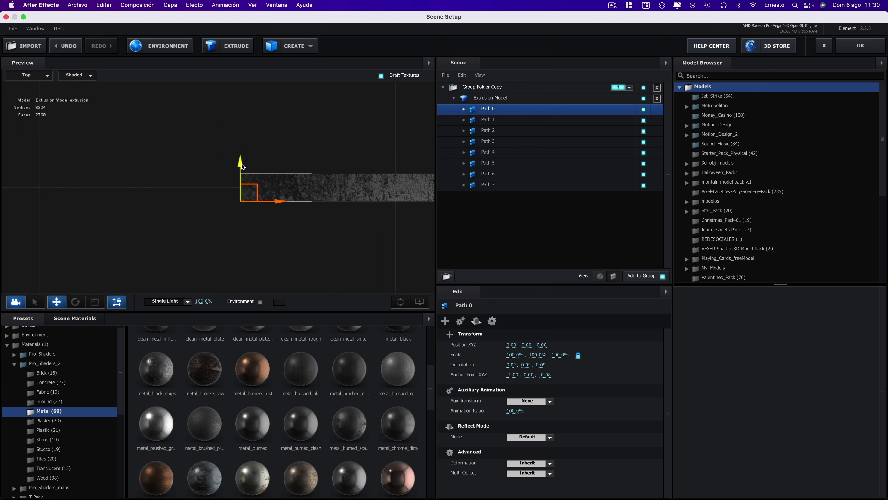
click(240, 163)
click(489, 119)
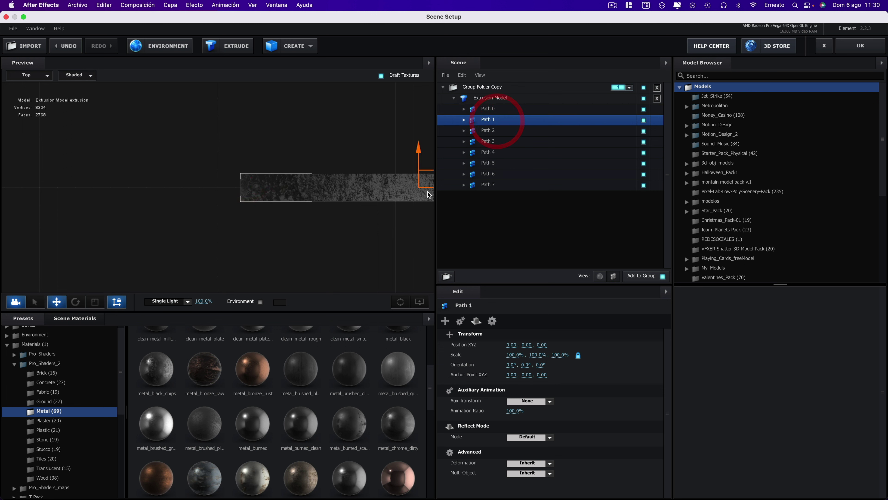
mouse_move(430, 191)
mouse_down()
mouse_move(254, 186)
mouse_move(252, 198)
mouse_up()
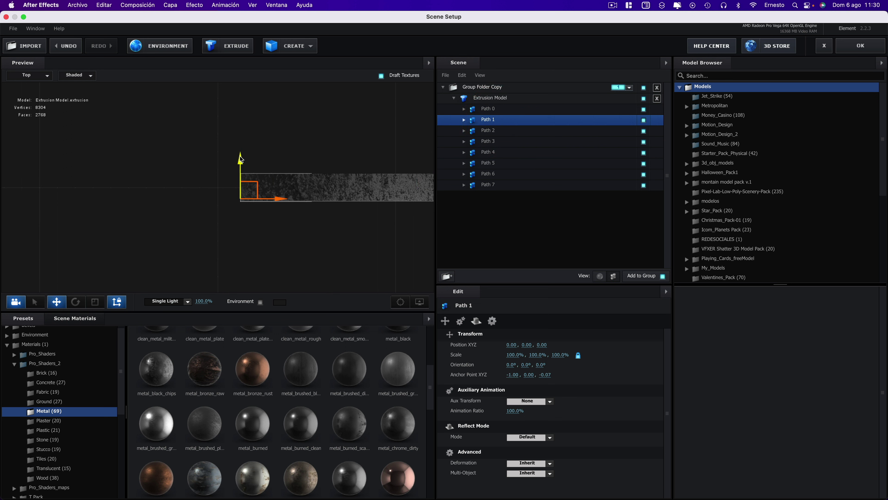
drag(240, 160, 241, 162)
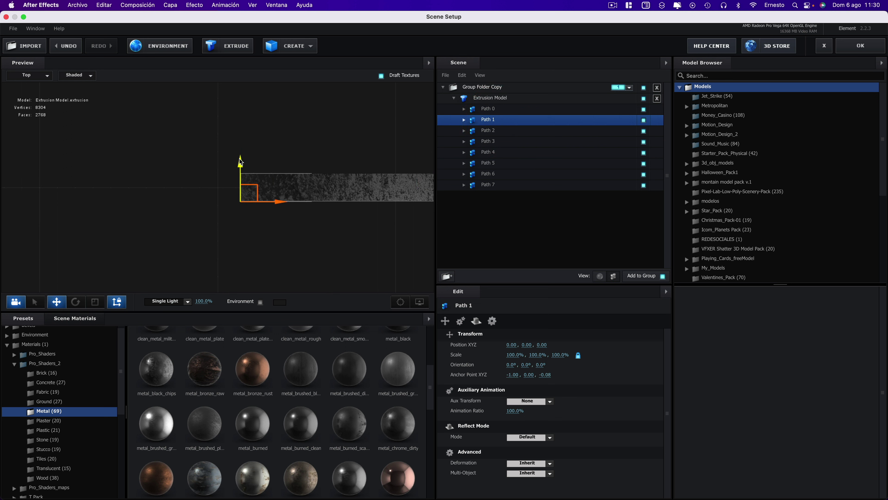
Move Path 3's pivot to the slat's bottom-left corner.
click(490, 132)
click(488, 141)
click(269, 192)
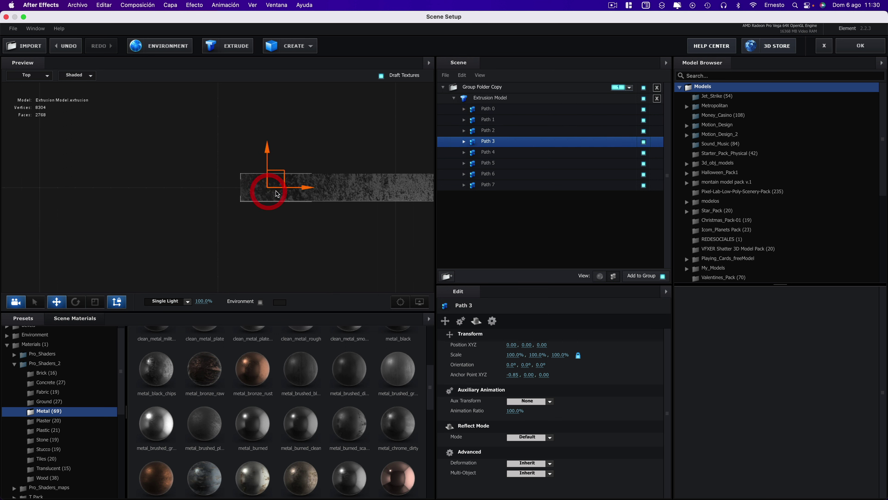
drag(277, 193, 251, 194)
drag(238, 150, 243, 173)
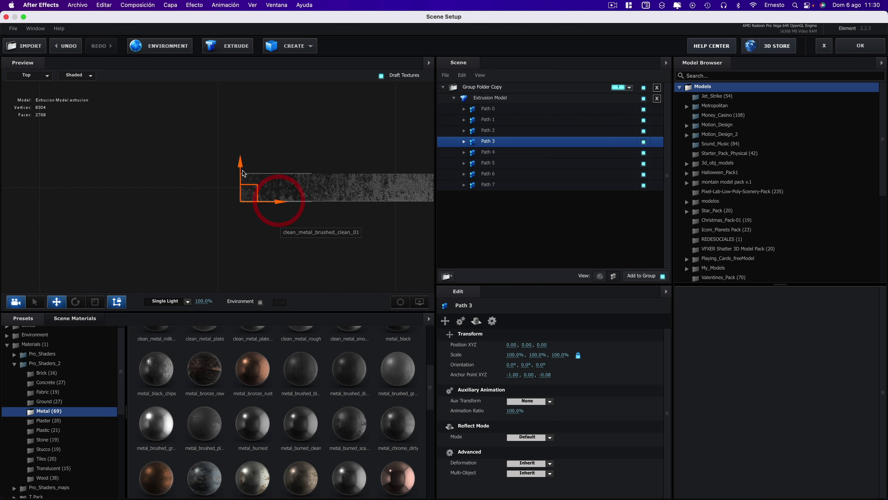
click(243, 170)
Set the pivots of slats Path 4 through Path 7 to the wall's left end.
key(Down)
mouse_move(249, 191)
mouse_down()
mouse_move(249, 182)
mouse_move(245, 198)
mouse_up()
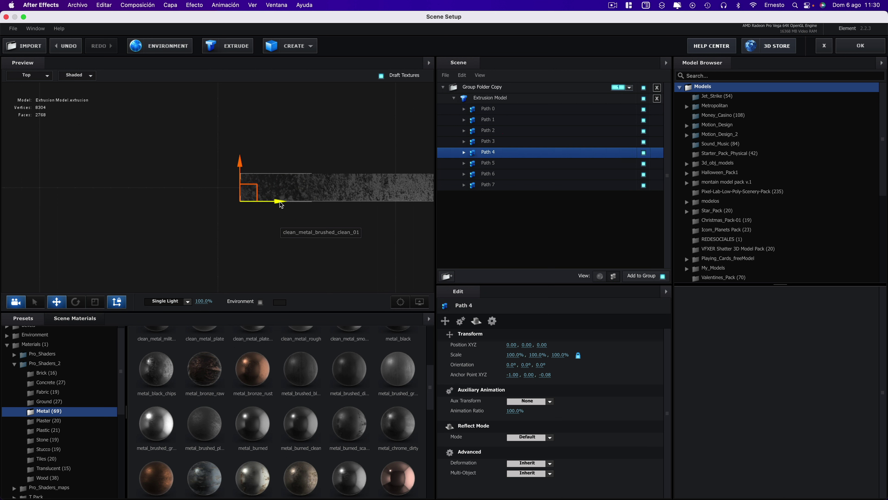
click(488, 162)
click(488, 174)
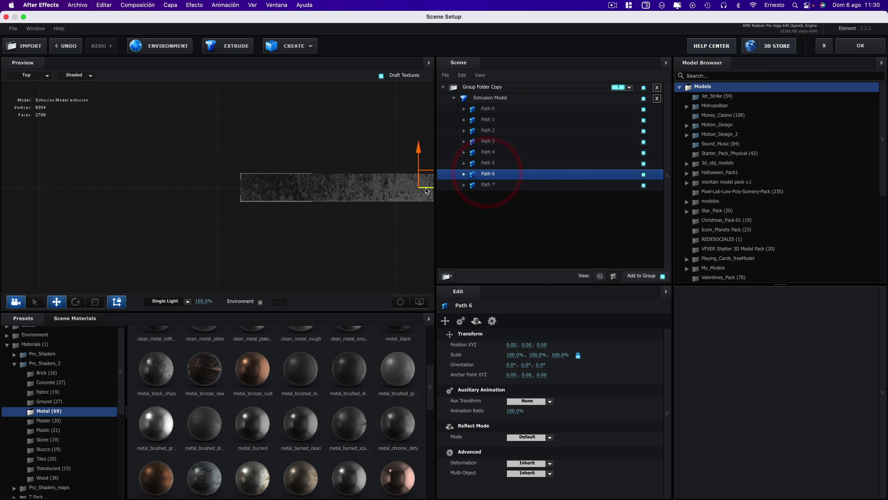
drag(248, 182, 243, 174)
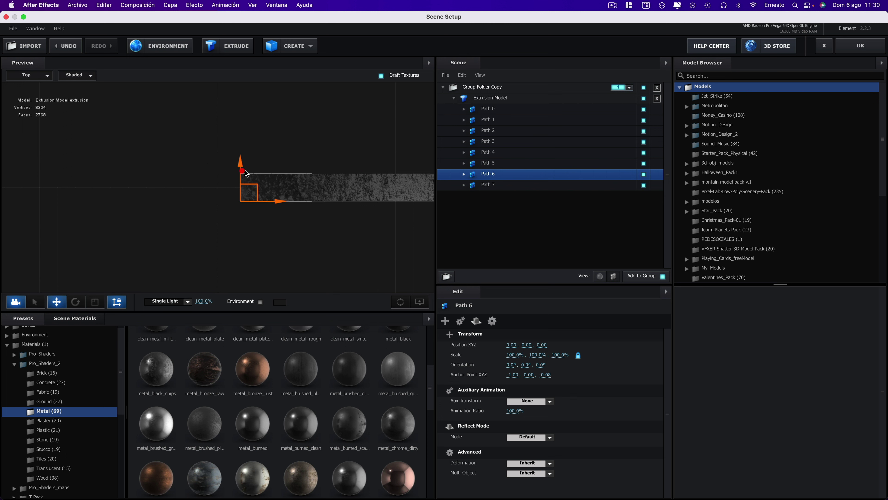
click(488, 184)
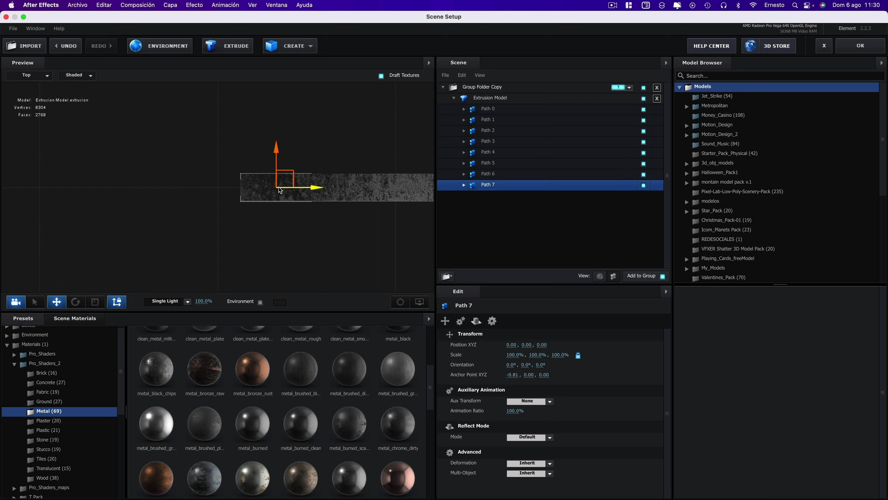
mouse_move(280, 190)
mouse_down()
mouse_move(248, 190)
mouse_move(242, 170)
mouse_up()
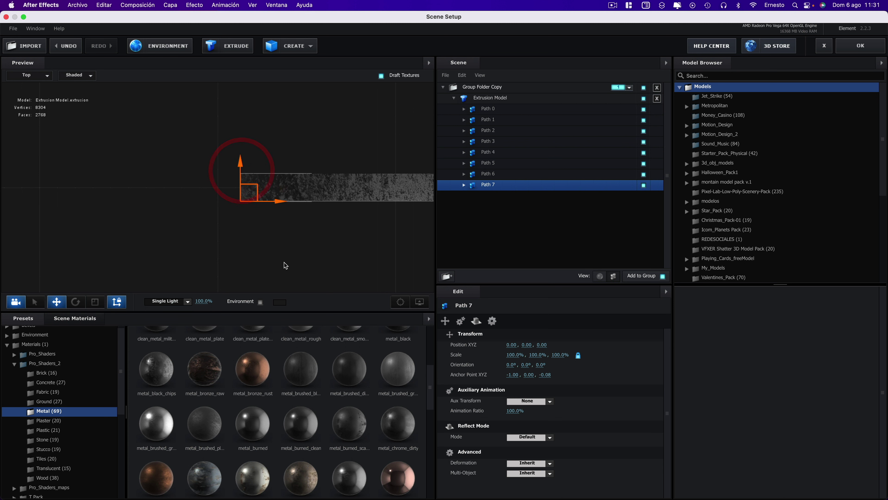
click(117, 303)
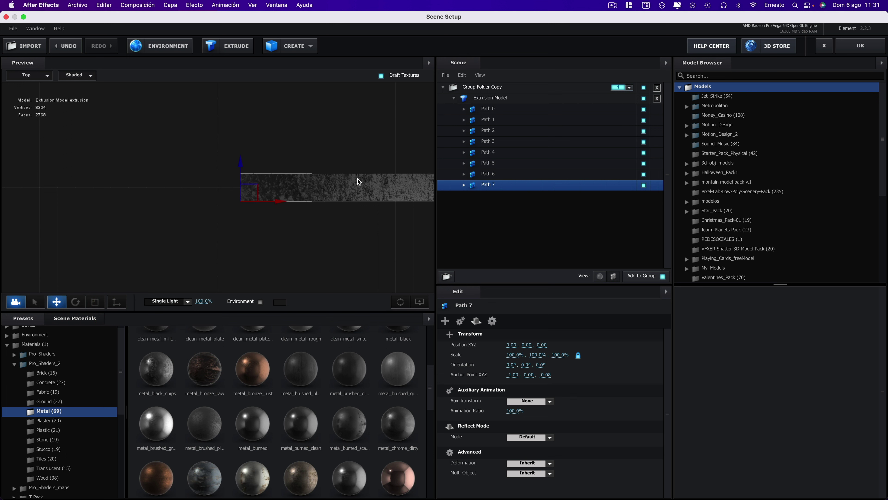
Check each slat's pivot from Path 6 back to Path 0, then select Group Folder Copy.
click(489, 174)
click(486, 163)
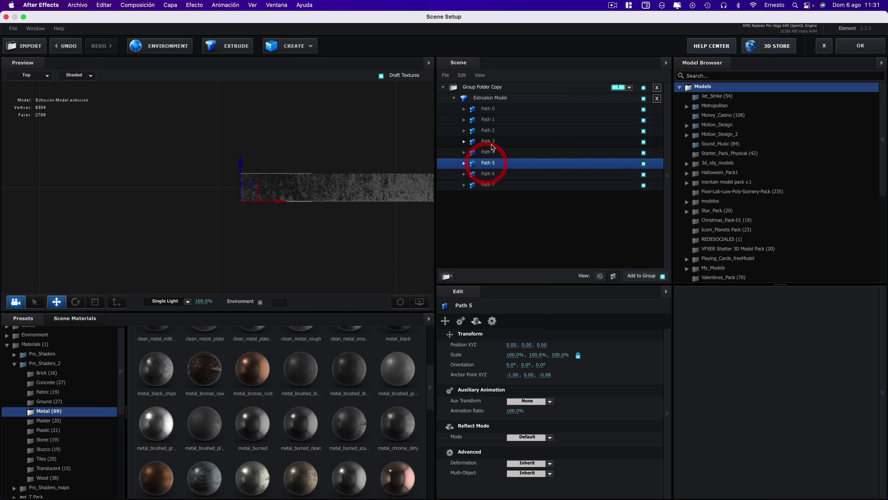
click(489, 152)
click(491, 141)
click(492, 130)
click(493, 120)
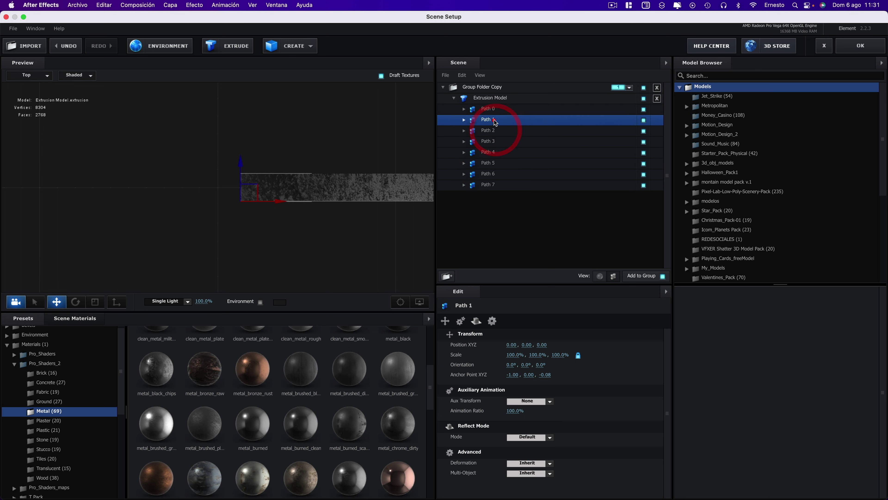
click(493, 109)
click(491, 98)
click(491, 88)
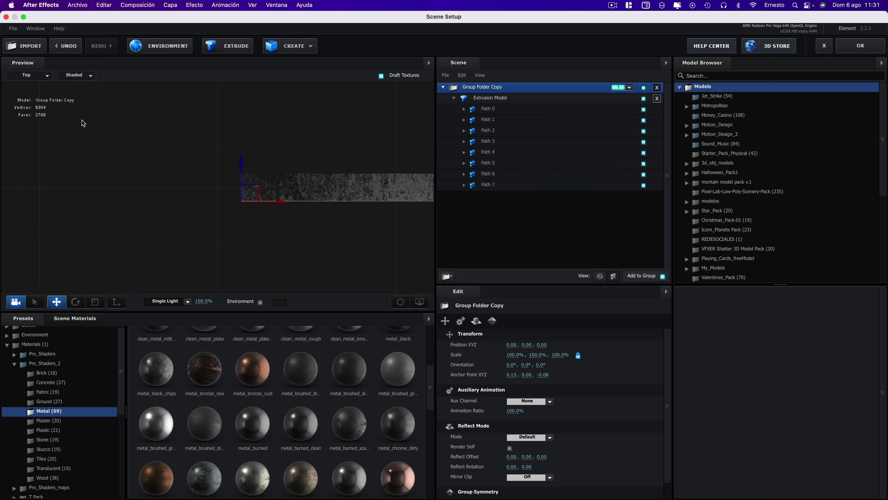
Switch the preview to Perspective, orbit the panel, and select Path 6 with the Rotation tool.
click(31, 76)
click(34, 86)
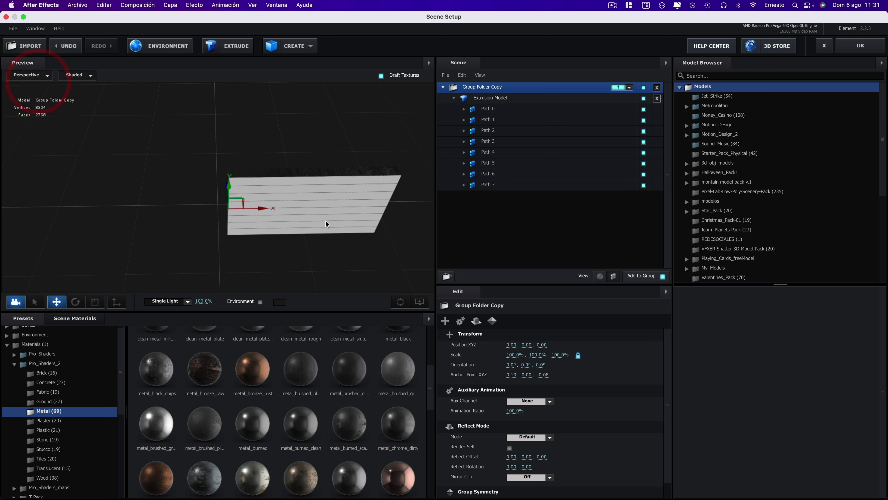
click(323, 206)
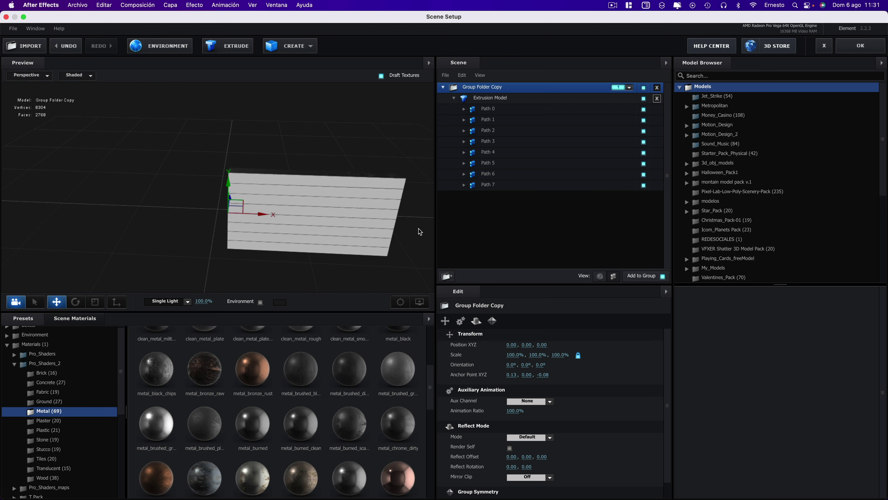
mouse_move(421, 236)
mouse_down()
mouse_move(382, 223)
mouse_move(408, 233)
mouse_move(415, 220)
mouse_up()
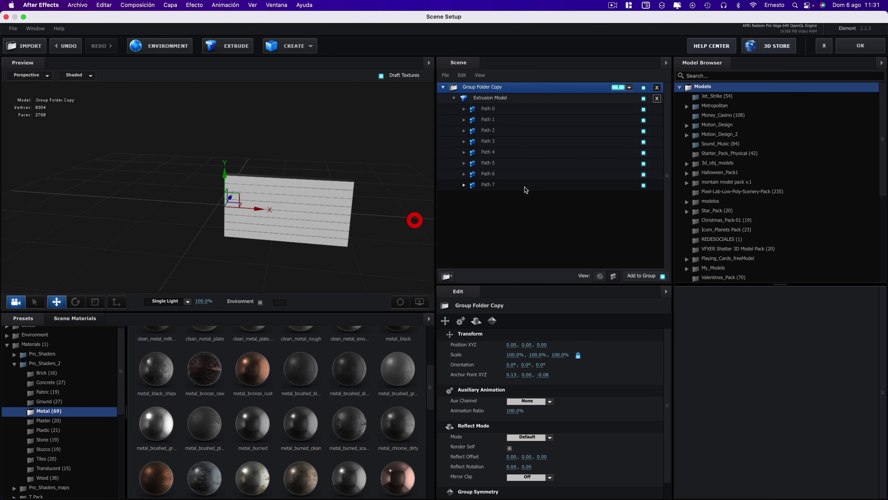
click(493, 176)
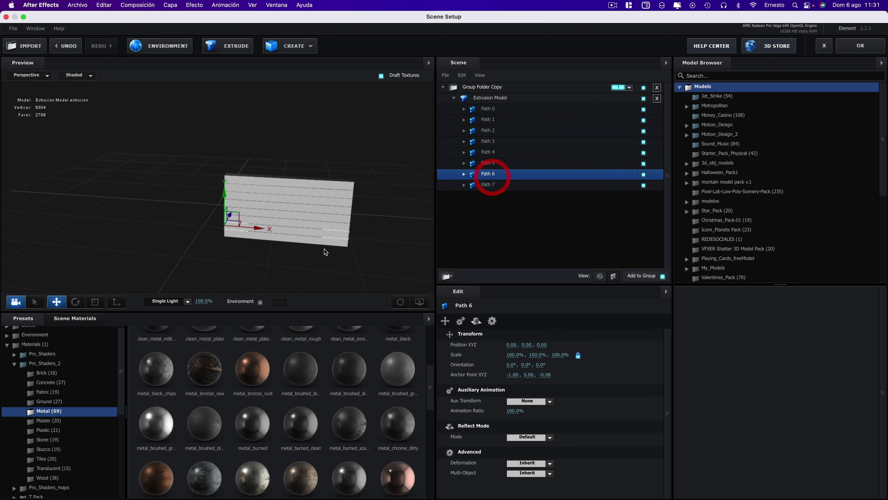
click(76, 302)
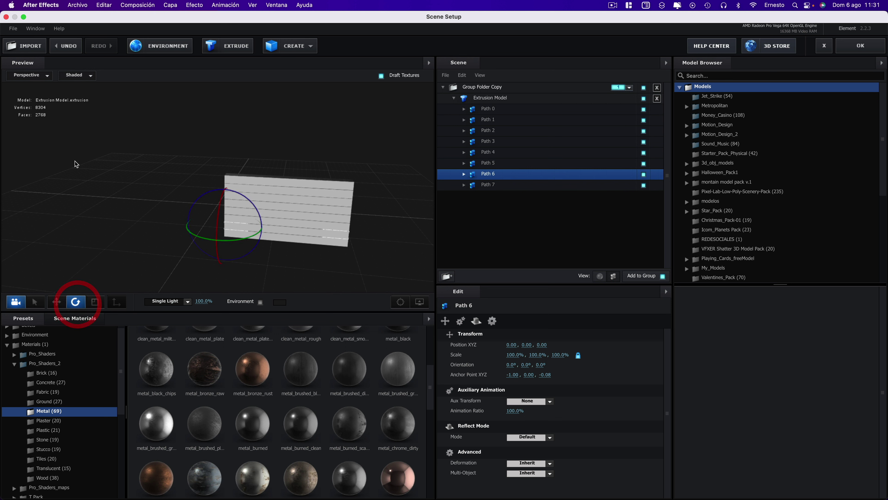
Inspect the slats in Top view, then return to Perspective at a new orbit angle.
click(47, 75)
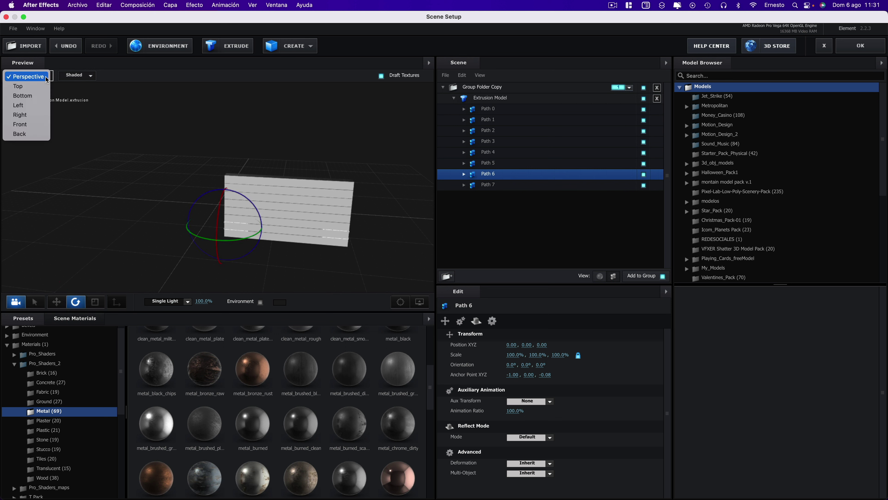
click(27, 87)
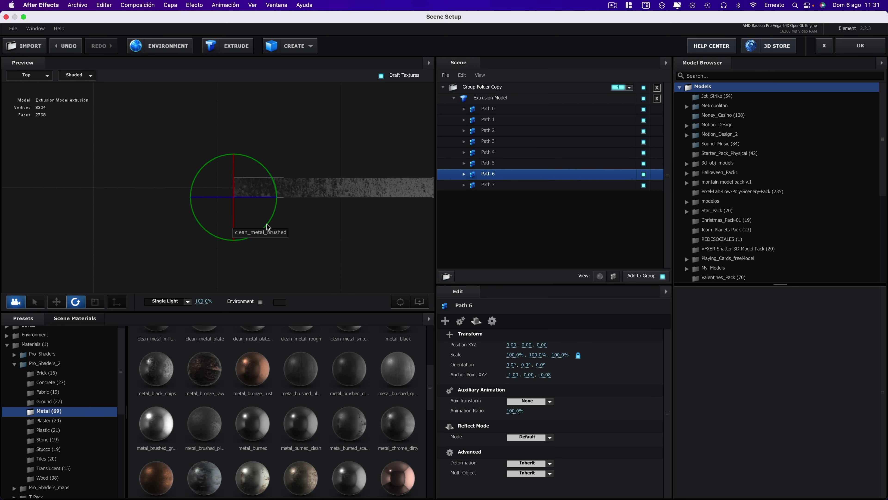
click(31, 77)
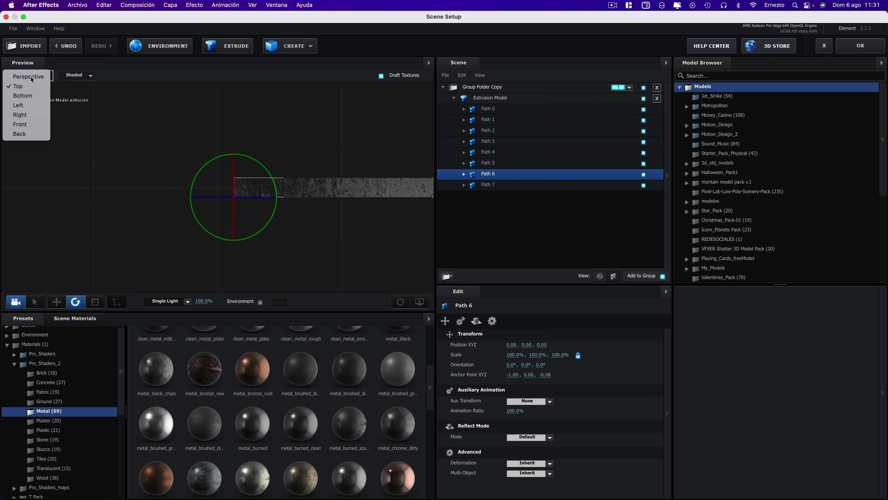
click(31, 77)
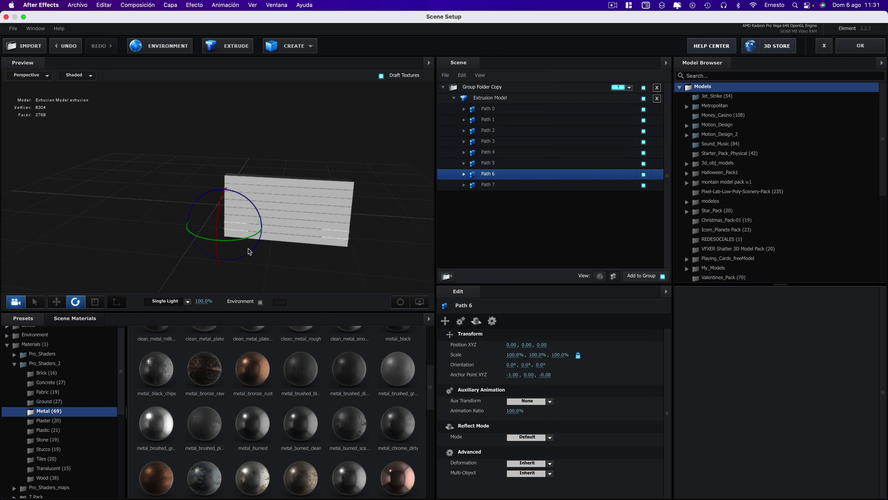
mouse_move(313, 273)
mouse_down()
mouse_move(363, 224)
mouse_move(378, 222)
mouse_up()
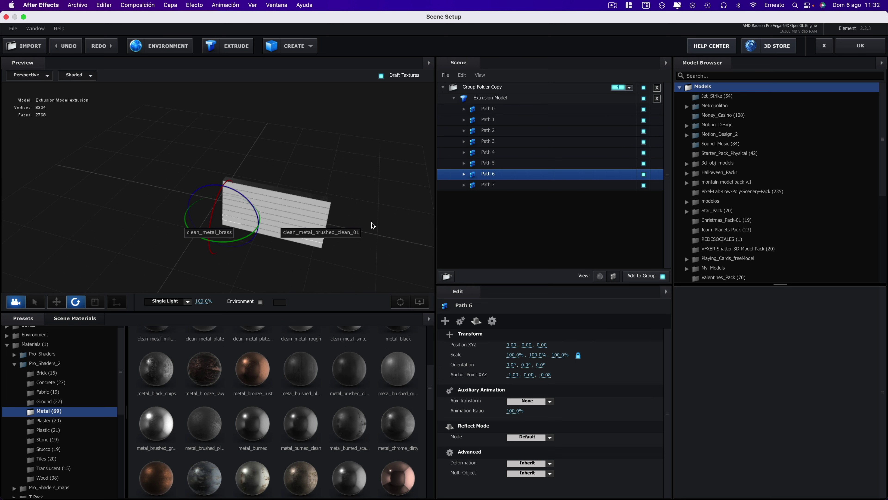
Duplicate Group Folder Copy as Group Folder Copy 2, assign the original to group 2, and select Path 7.
click(485, 89)
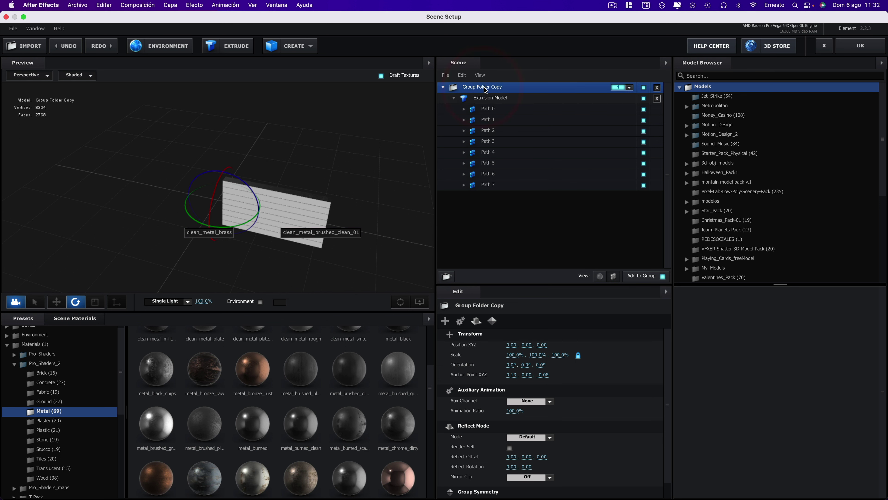
key(super+d)
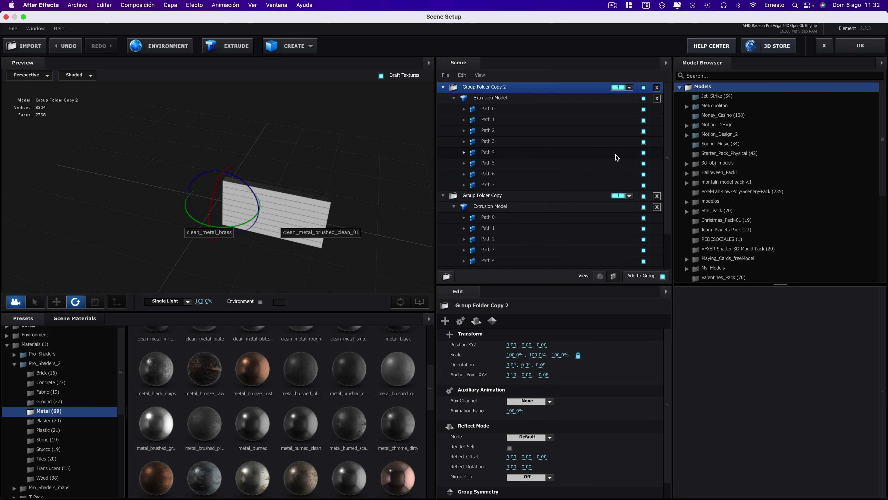
click(629, 196)
click(633, 209)
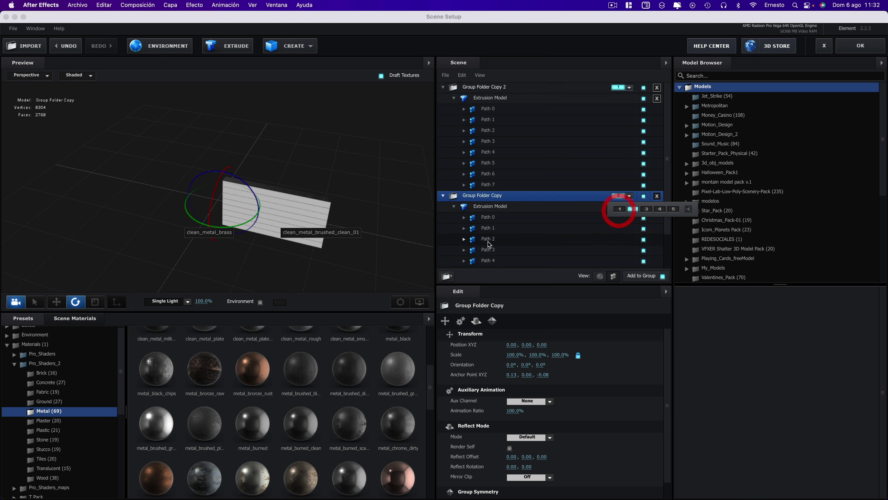
click(486, 198)
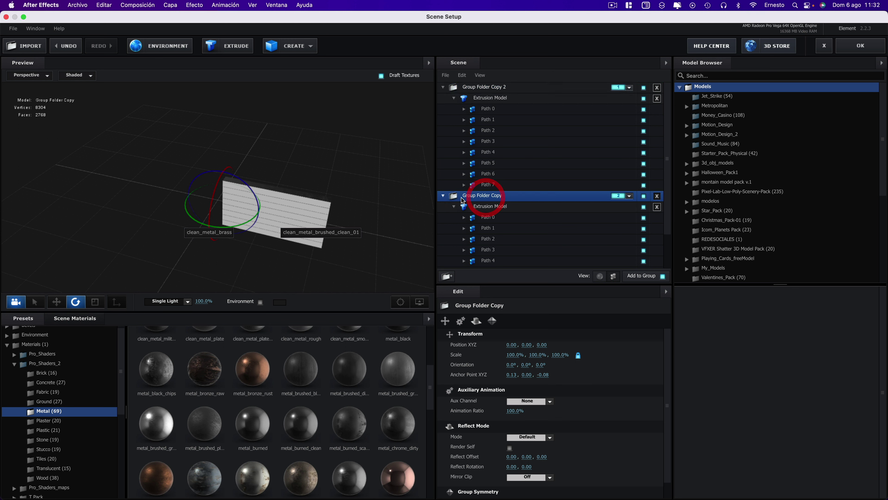
click(442, 195)
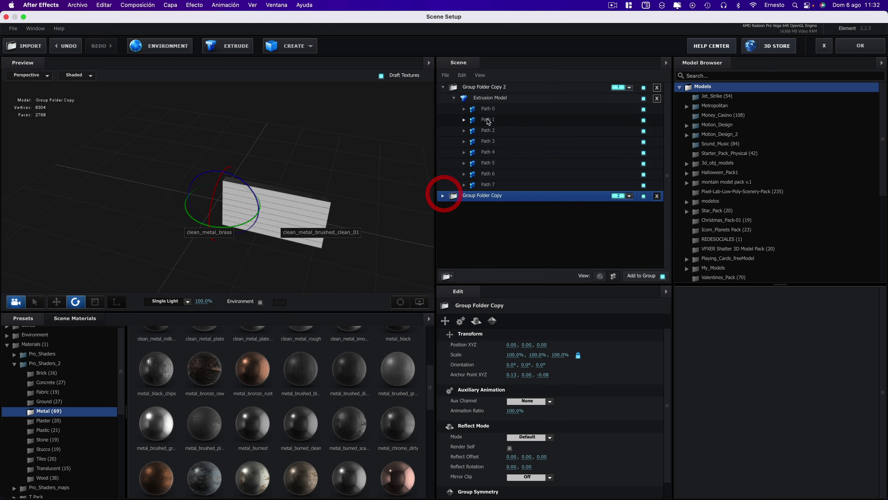
click(486, 99)
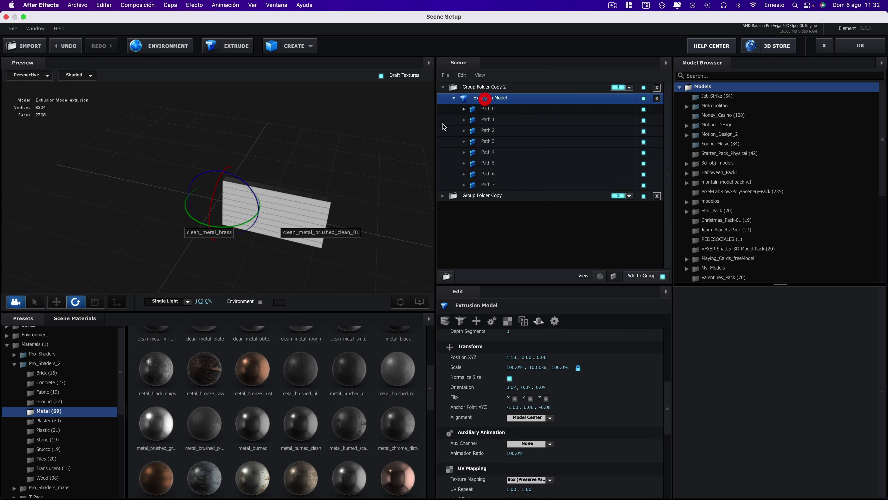
drag(359, 173, 343, 153)
click(488, 185)
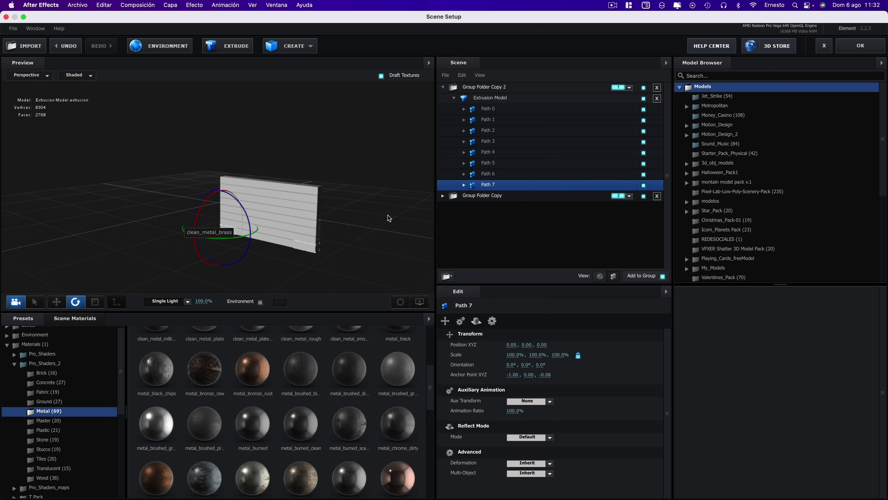
Rotate Path 6 on Y, easing it back from 15.3°, and nudge Path 5's rotation slightly.
click(490, 174)
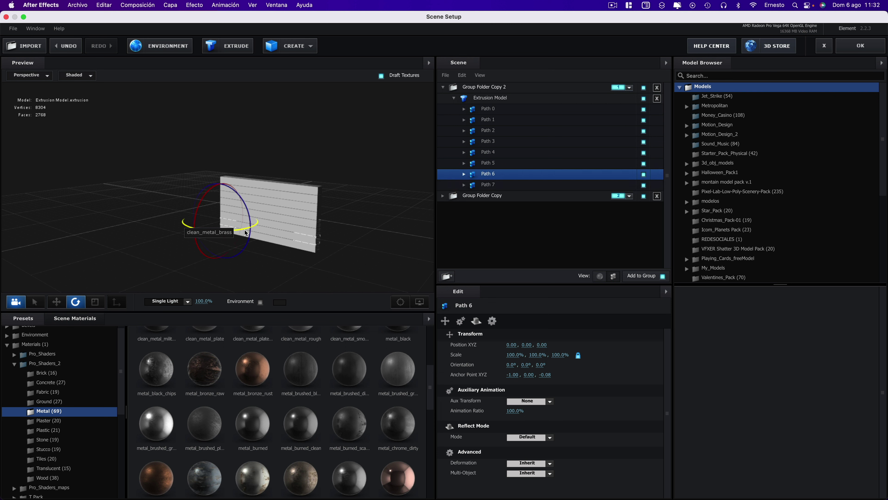
drag(247, 232, 345, 217)
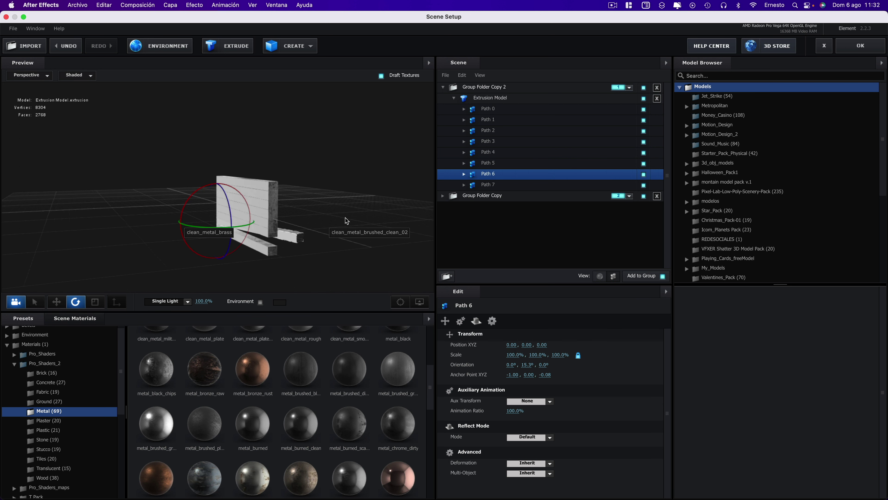
drag(242, 228, 241, 255)
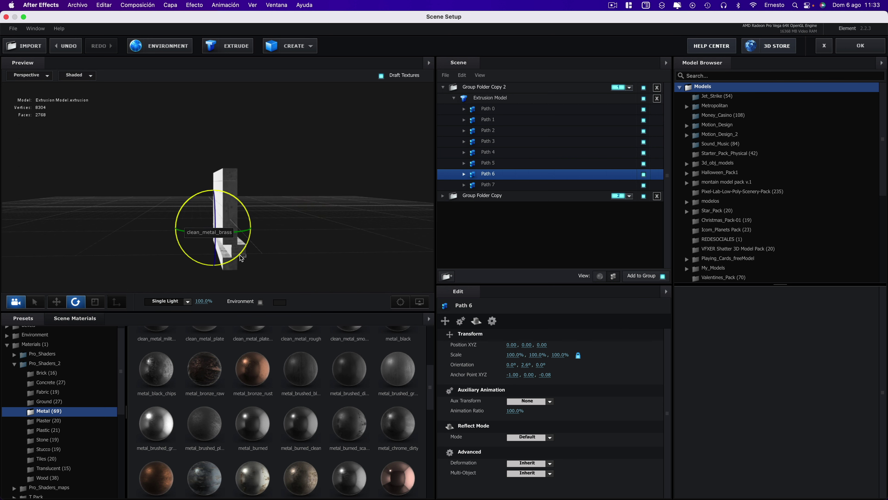
click(491, 163)
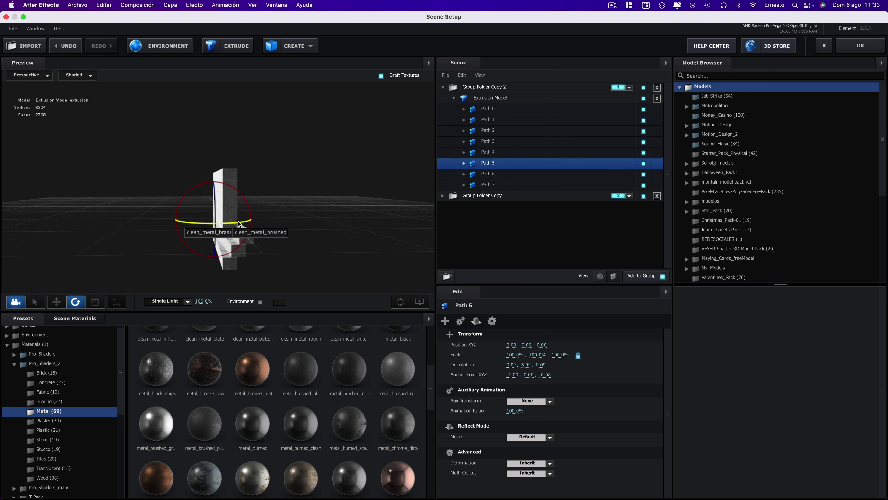
drag(238, 221, 241, 222)
click(487, 153)
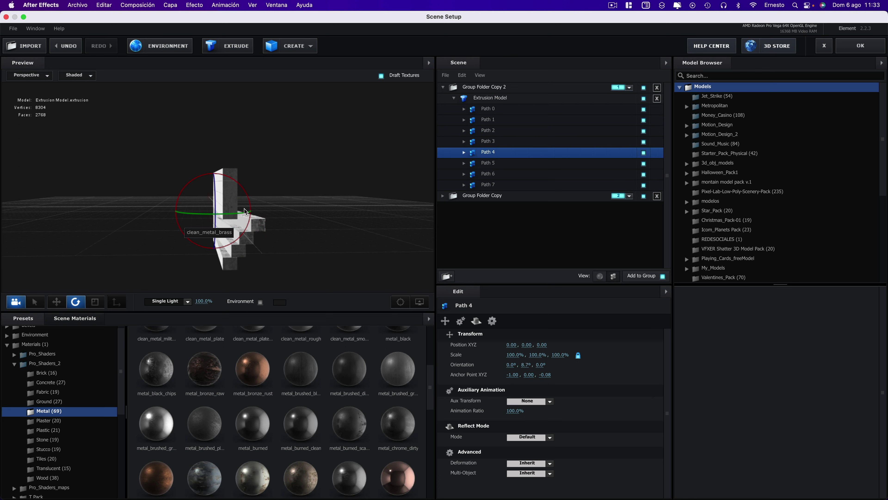
drag(244, 214, 314, 217)
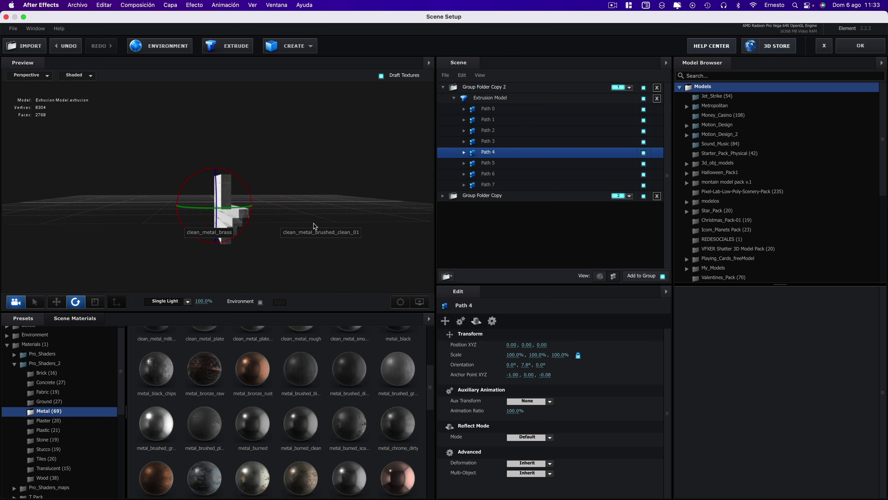
scroll(312, 215, up, 5)
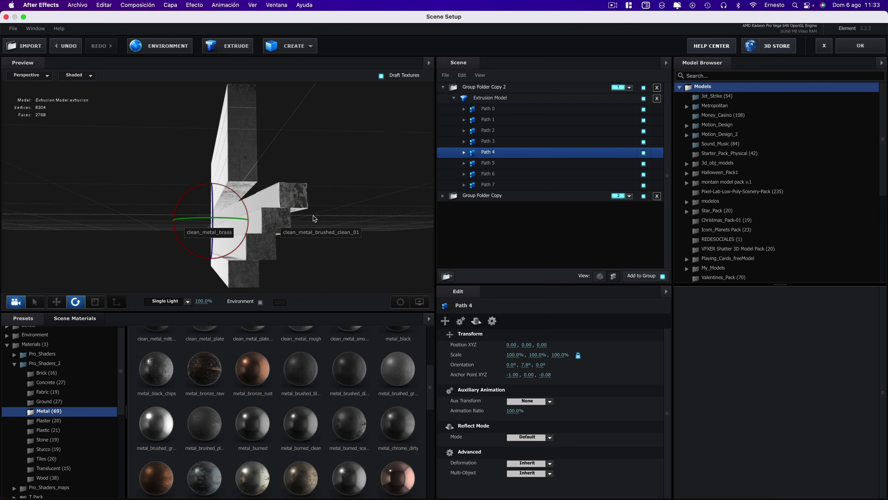
Fan Paths 3, 2, 1 and 0 on Y to about 10°, 12°, 16° and 18°.
click(492, 142)
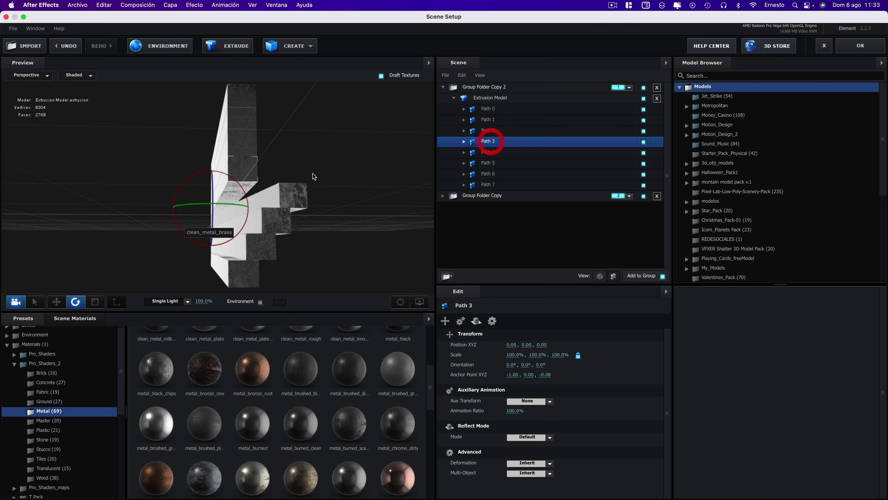
drag(222, 204, 230, 206)
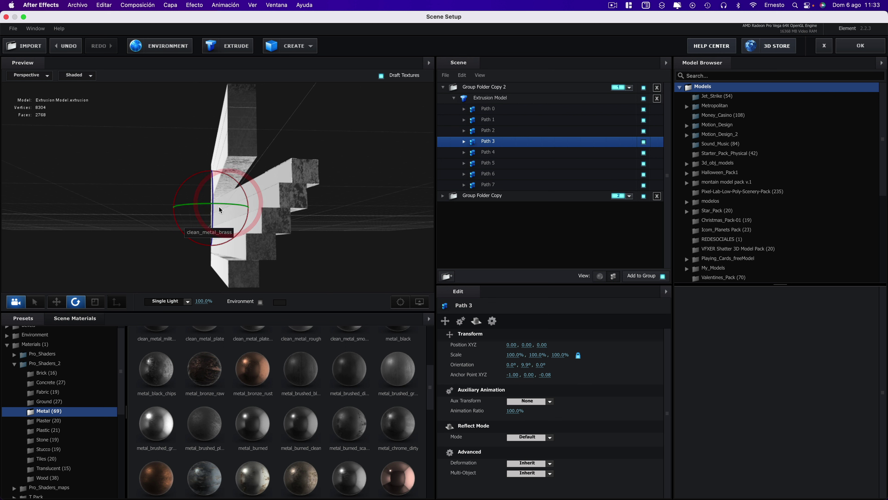
drag(221, 203, 223, 207)
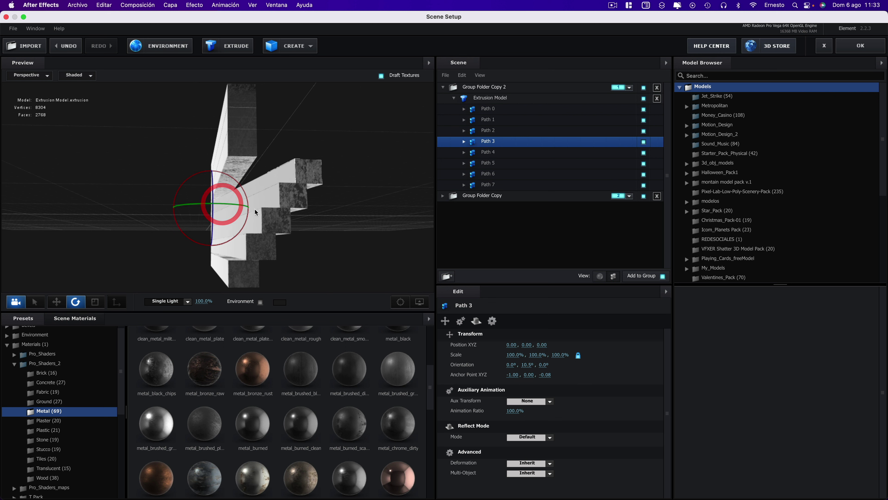
click(489, 133)
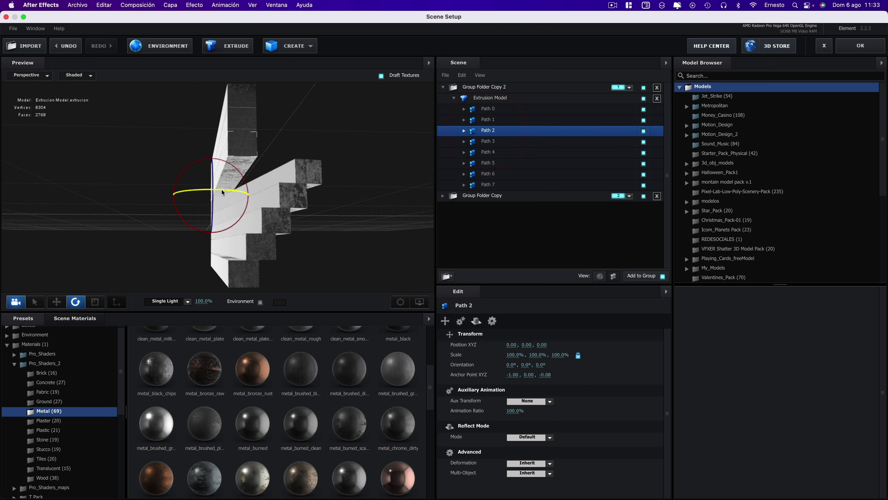
drag(221, 190, 231, 192)
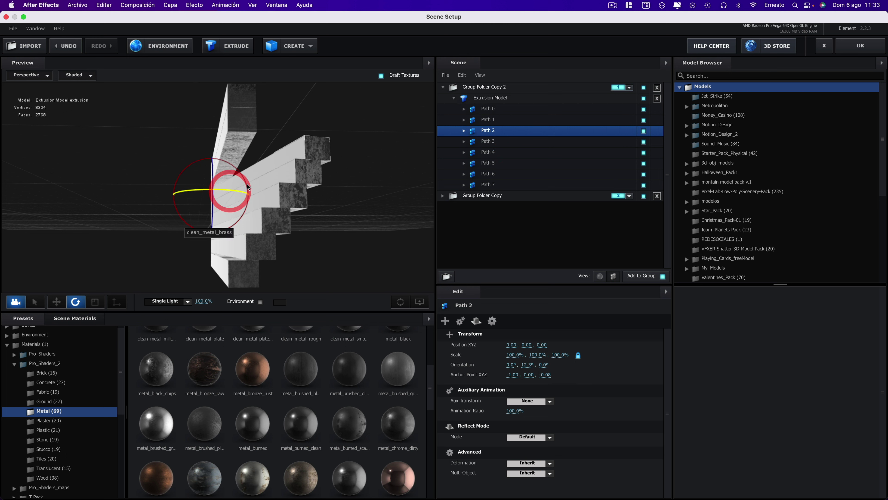
drag(225, 192, 226, 193)
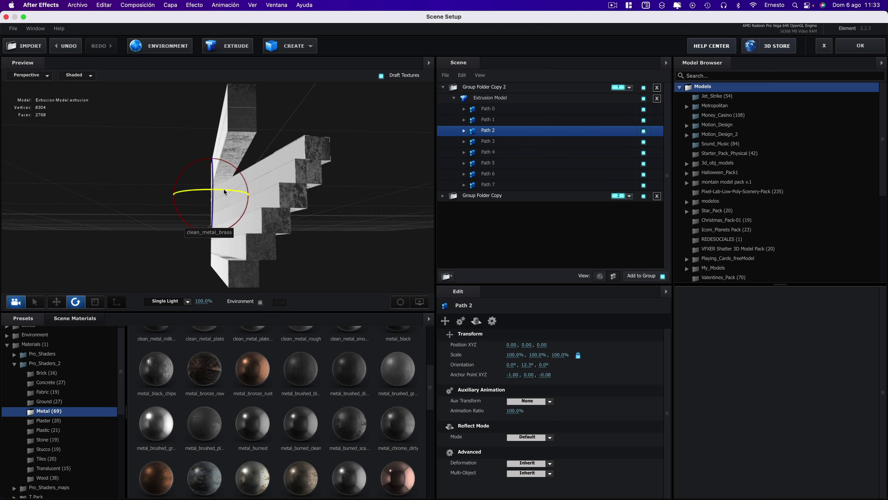
click(486, 119)
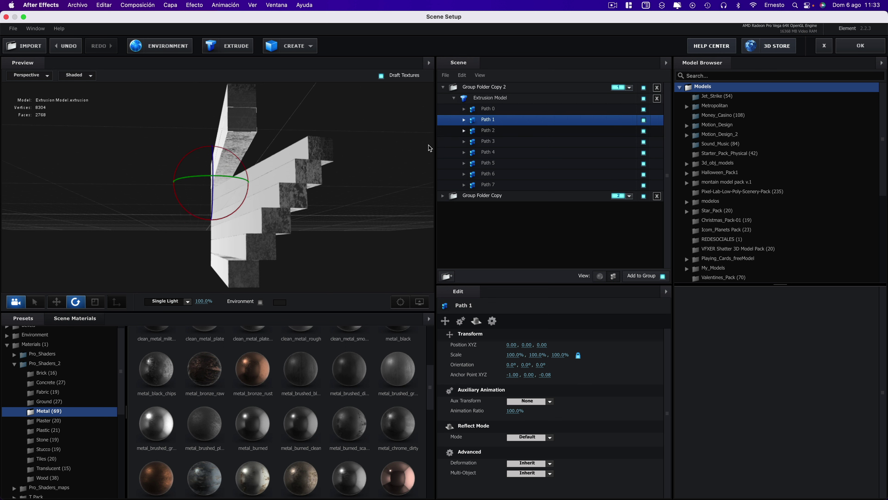
drag(224, 180, 233, 180)
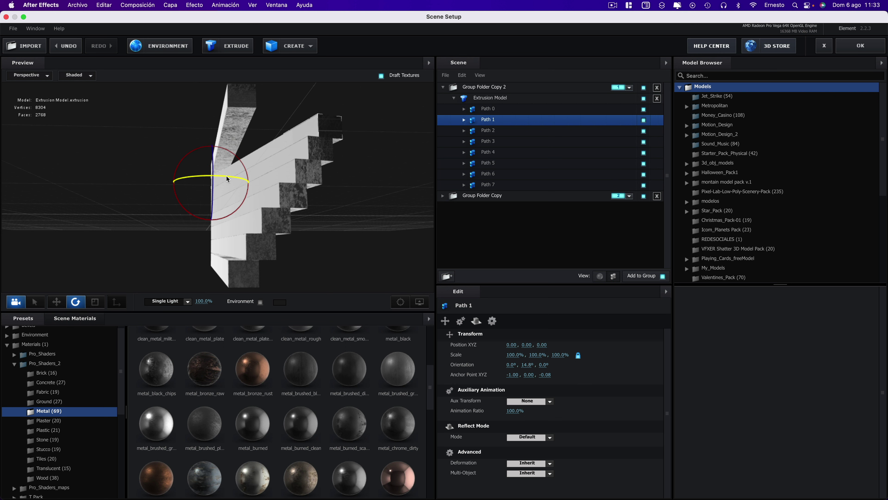
click(488, 110)
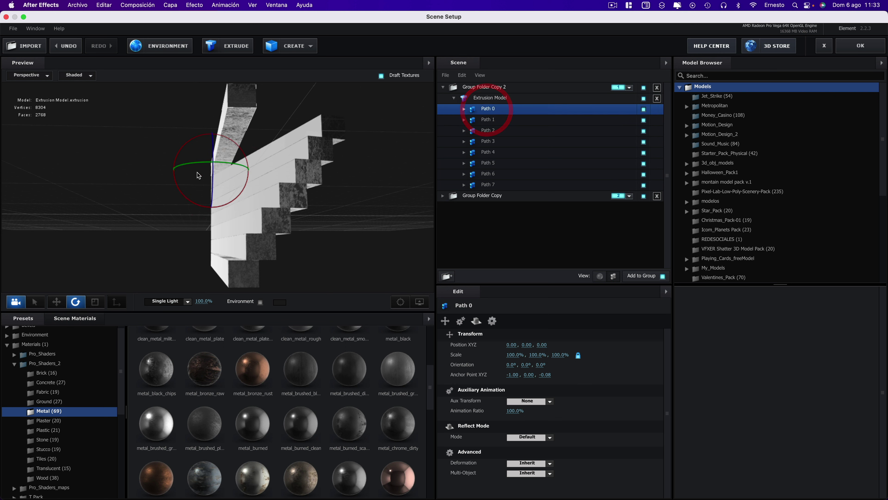
mouse_move(218, 164)
mouse_down()
mouse_move(326, 181)
mouse_move(380, 246)
mouse_move(332, 184)
mouse_move(351, 192)
mouse_move(322, 184)
mouse_up()
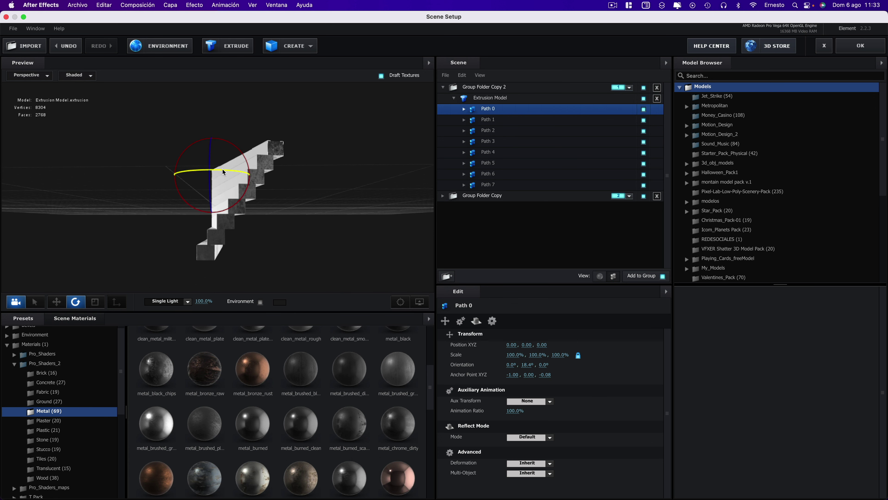
Adjust Y rotations: Path 0 to 17.8°, Path 6 to 3.7°, Path 5 further, Path 4 to 9.8°.
drag(224, 172, 312, 165)
click(488, 174)
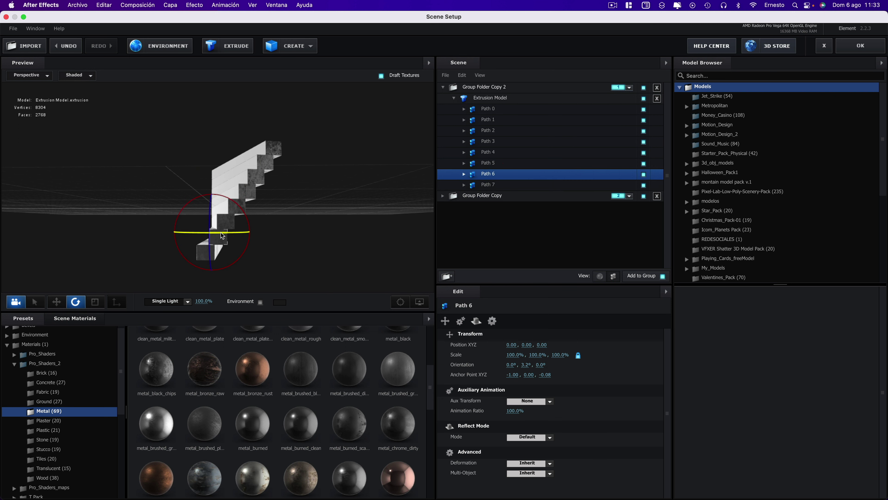
drag(222, 233, 342, 223)
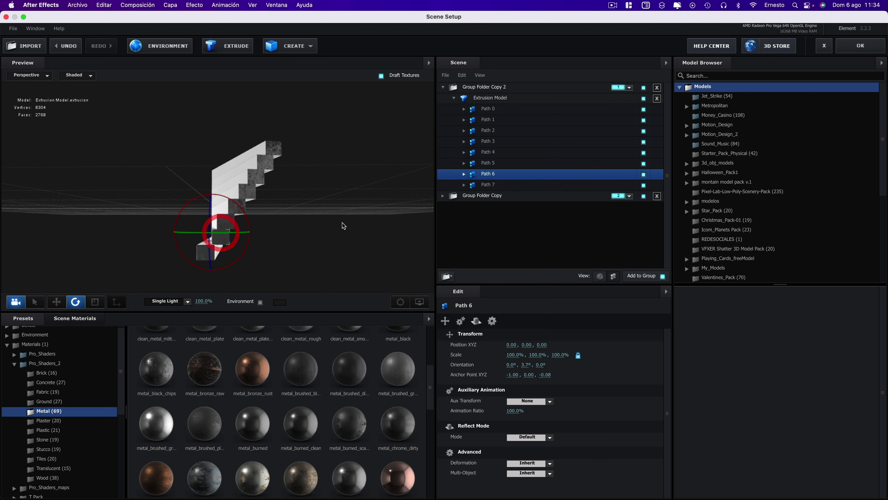
click(484, 162)
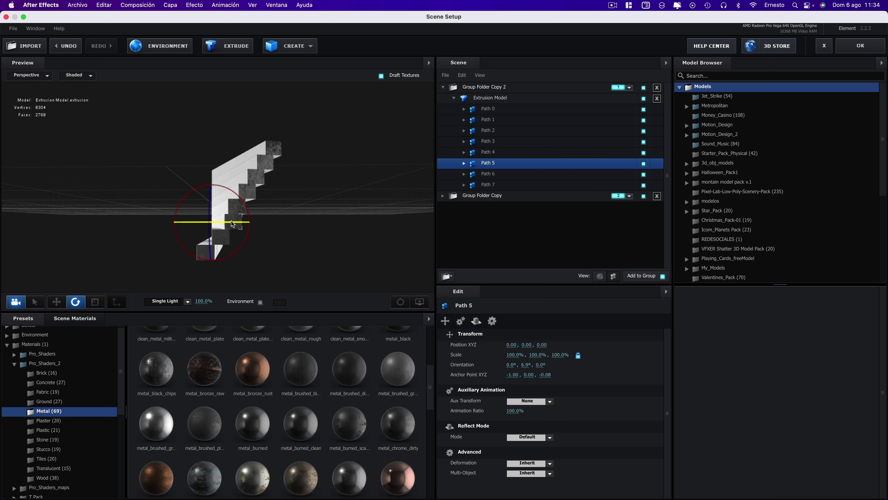
drag(231, 221, 348, 191)
click(490, 152)
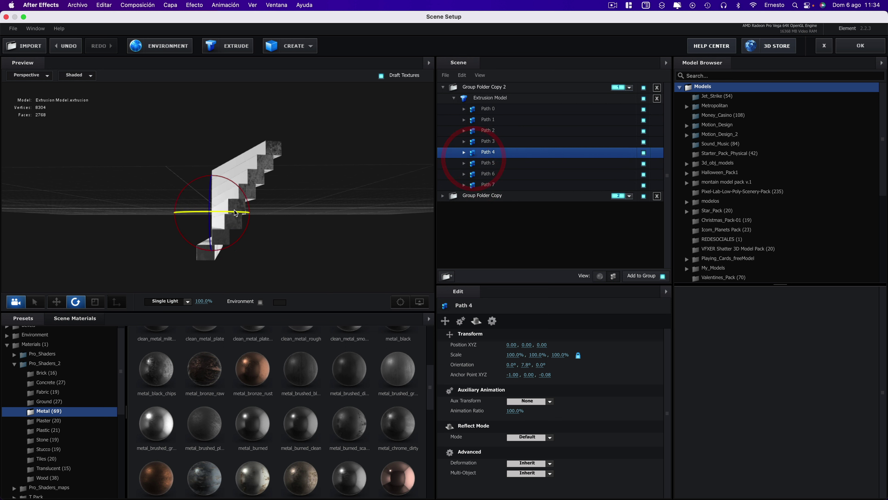
drag(244, 212, 237, 214)
Raise Path 3 to 12.9°, Path 2 to 15.8° and Path 0 to 21.4° on Y.
click(470, 141)
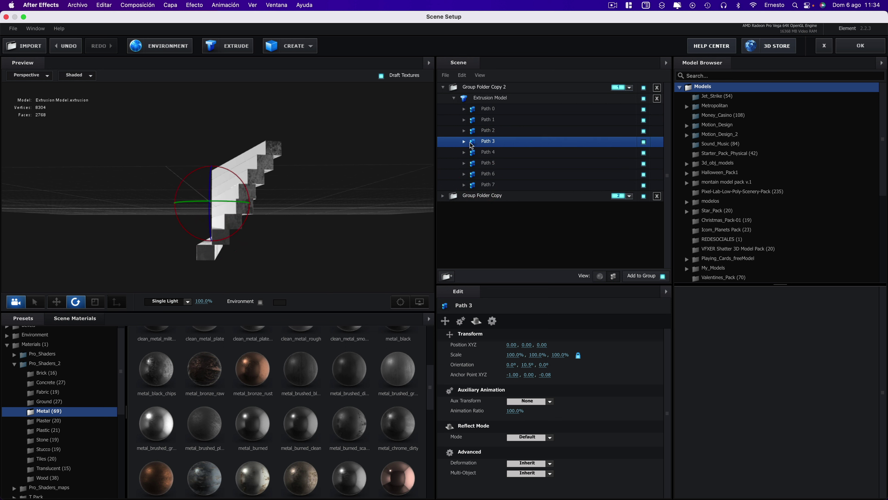
drag(223, 200, 224, 200)
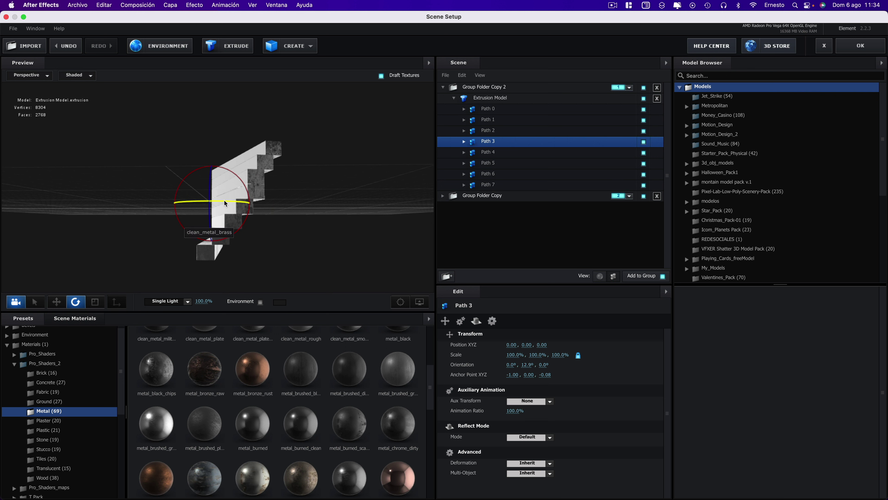
click(488, 130)
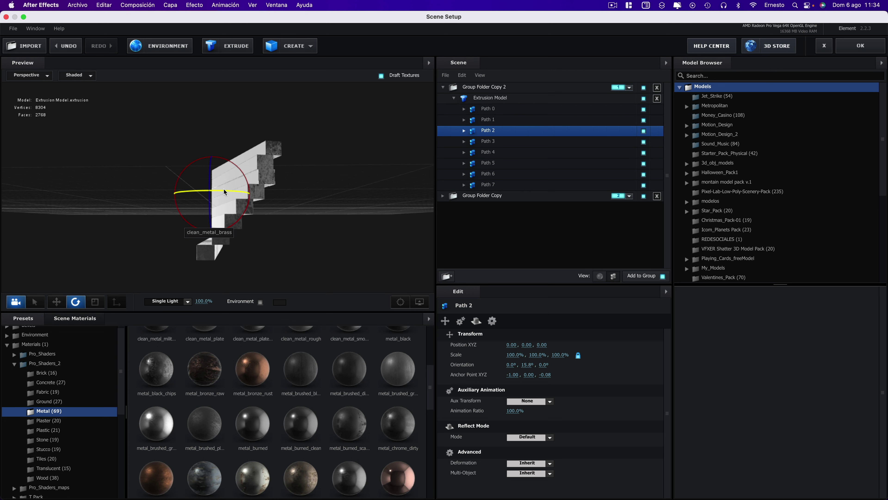
drag(225, 192, 225, 183)
click(486, 119)
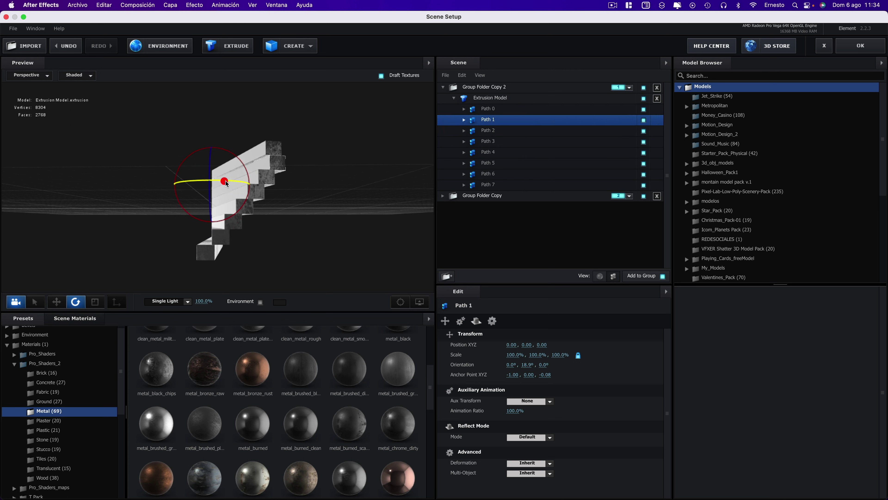
click(488, 108)
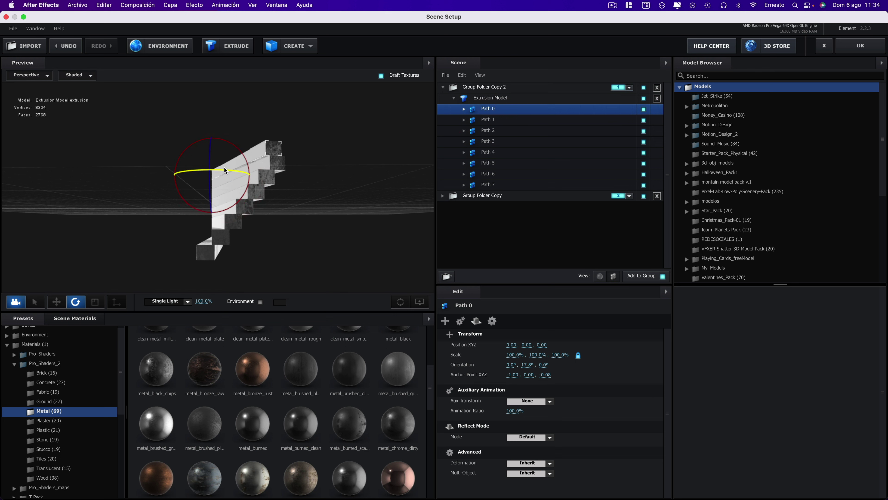
drag(224, 168, 387, 190)
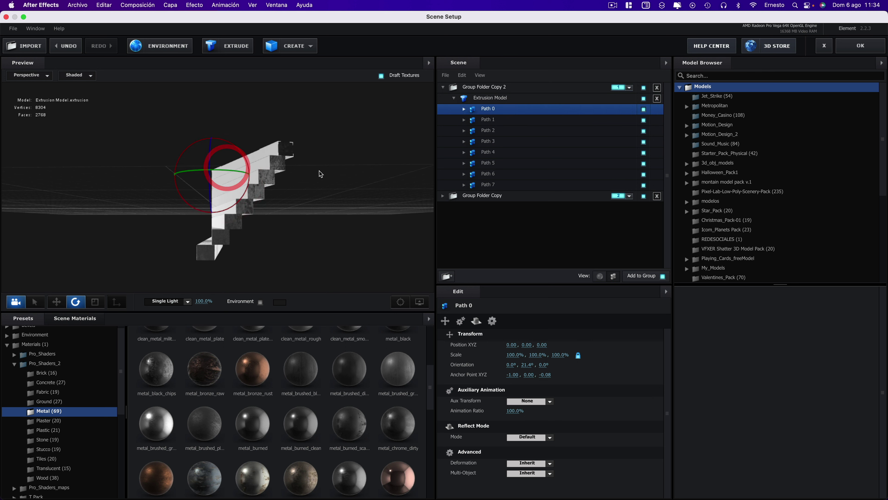
click(479, 195)
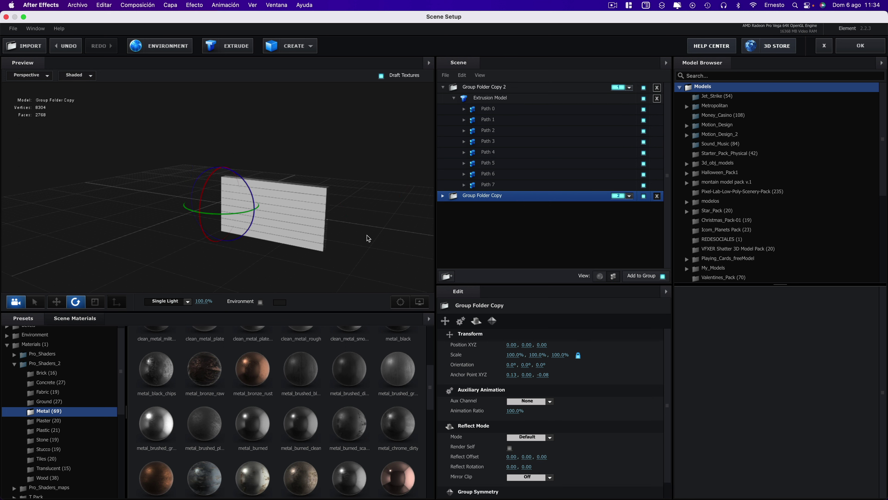
Compare the fanned Extrusion Model with the flat Group Folder Copy wall, then collapse Group Folder Copy 2.
click(489, 98)
mouse_move(344, 196)
mouse_down()
mouse_move(292, 200)
mouse_move(300, 178)
mouse_move(377, 232)
mouse_move(292, 169)
mouse_up()
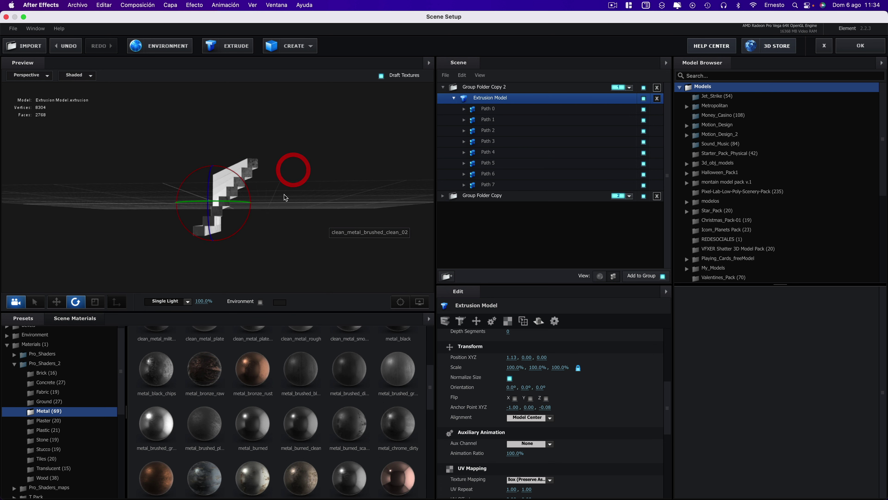
click(492, 197)
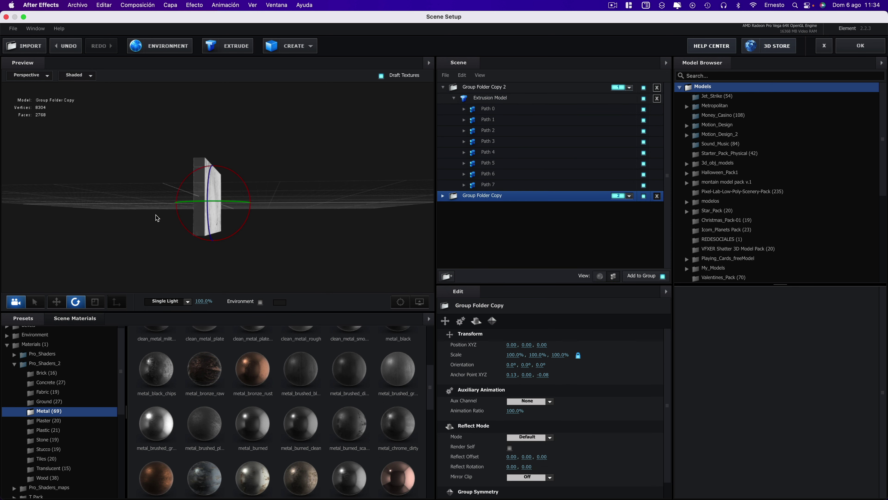
click(481, 99)
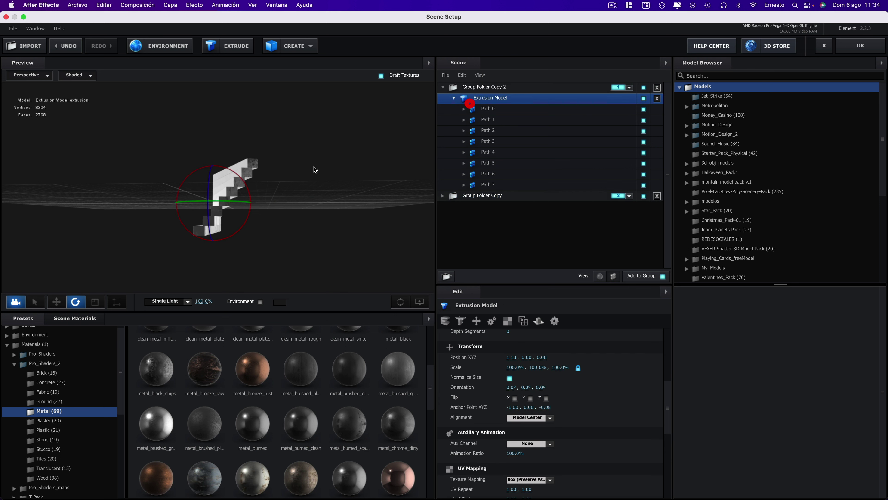
click(502, 195)
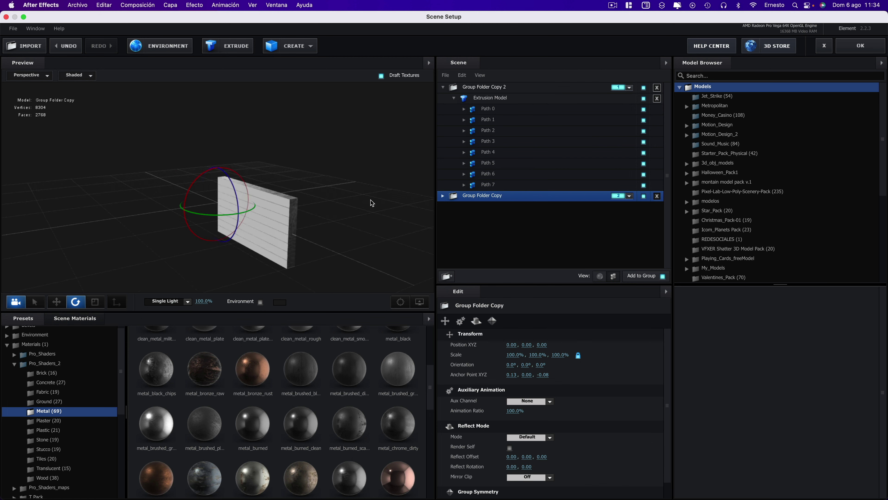
mouse_move(397, 202)
mouse_down()
mouse_move(365, 211)
mouse_move(386, 226)
mouse_up()
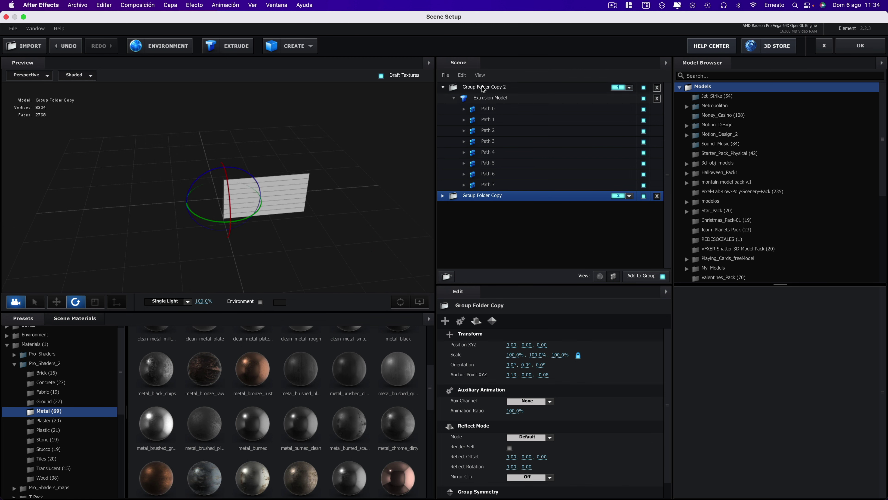
click(443, 87)
click(463, 88)
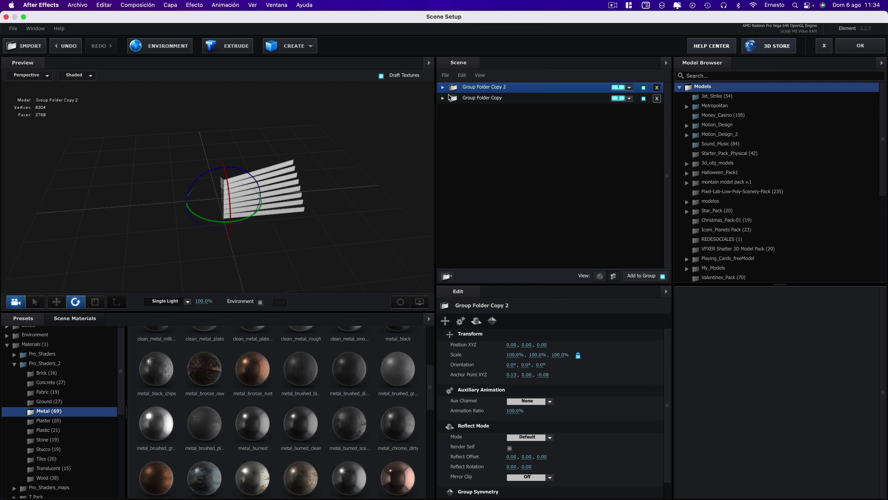
Apply the Element 3D scene and return to the composition.
click(853, 46)
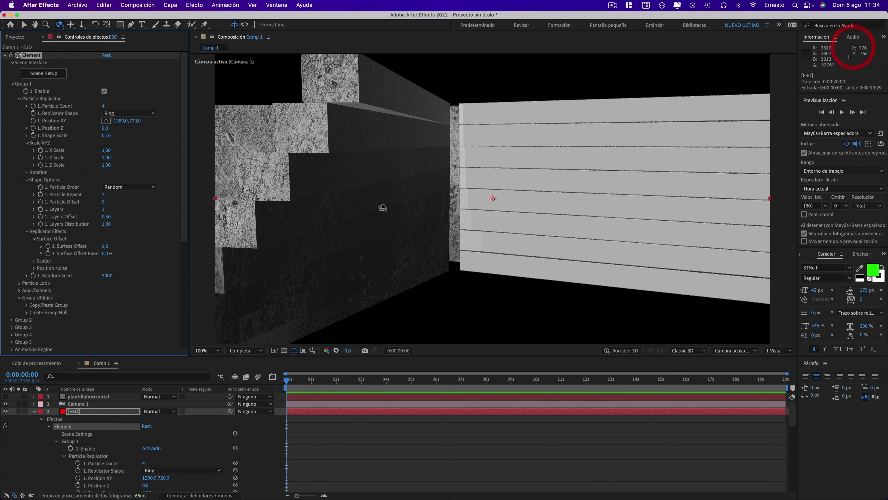
click(254, 360)
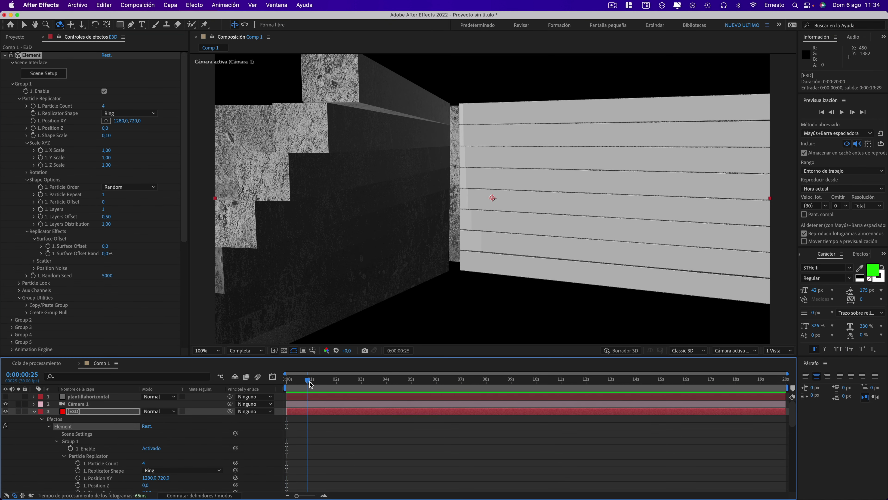
drag(184, 147, 176, 223)
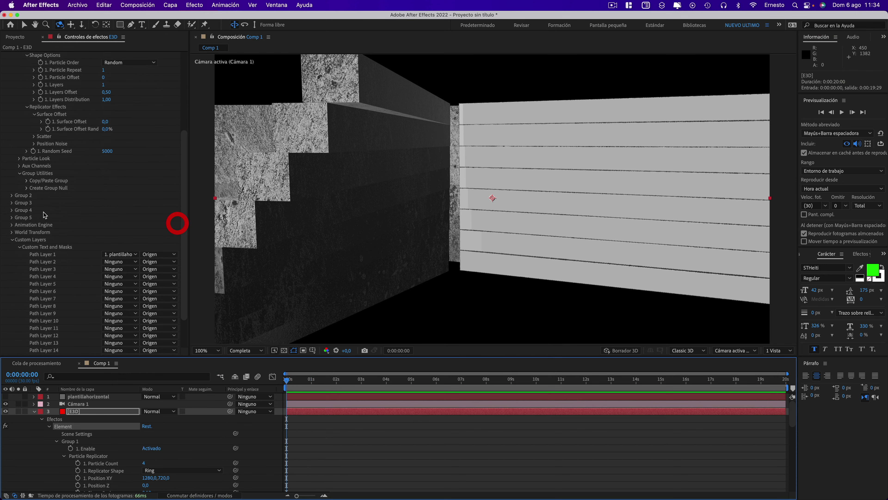
scroll(36, 217, down, 3)
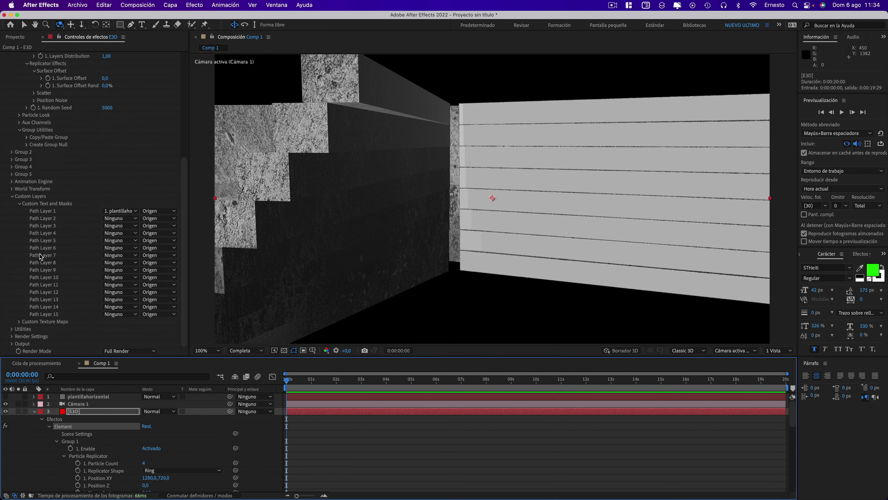
scroll(64, 268, up, 10)
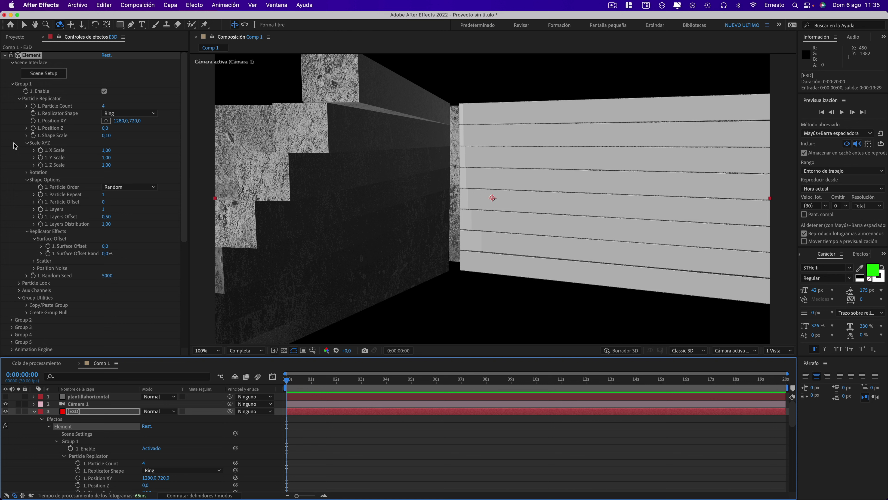
Enable the Animation Engine and scrub Animation to 45% to test Group 1 to Group 2.
click(13, 85)
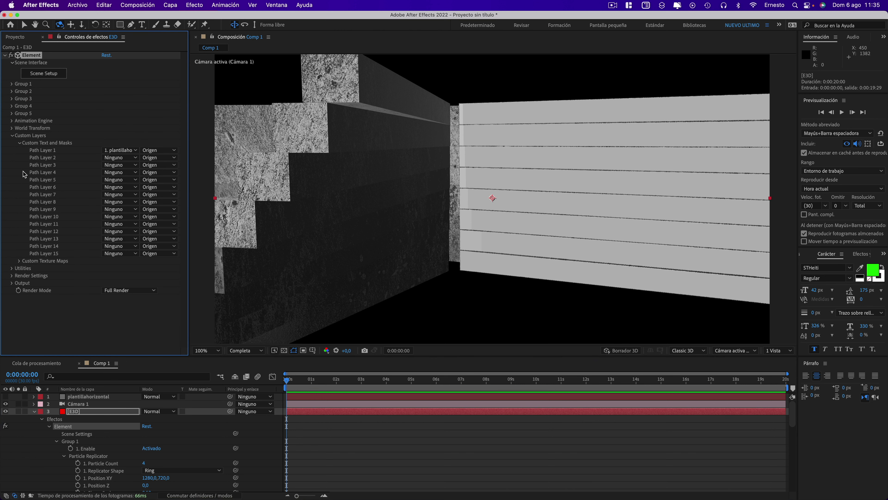
click(11, 121)
click(104, 129)
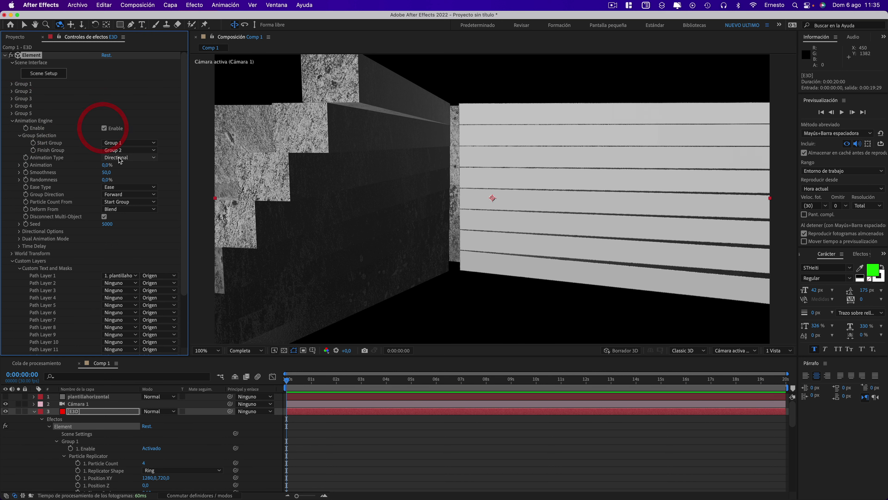
mouse_move(108, 164)
mouse_down()
mouse_move(128, 170)
mouse_move(82, 168)
mouse_up()
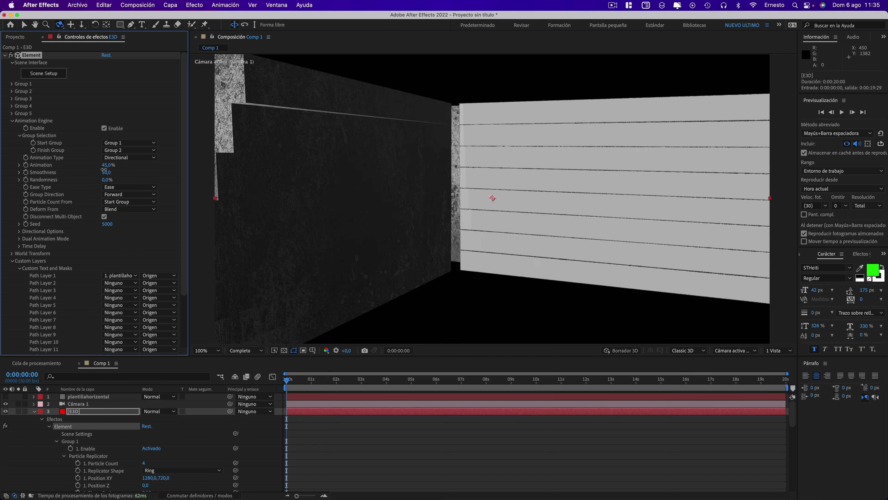
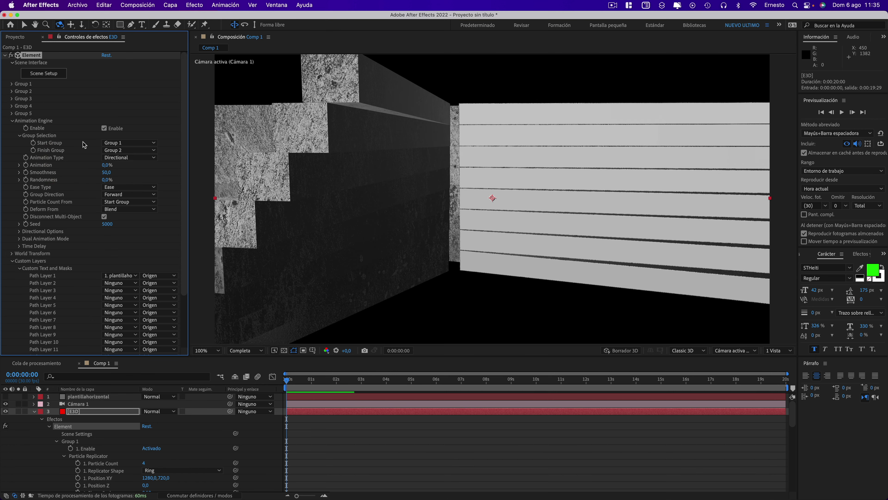
Expand Group 1 and Group 2 and copy Group 1's settings through Group Utilities.
click(12, 92)
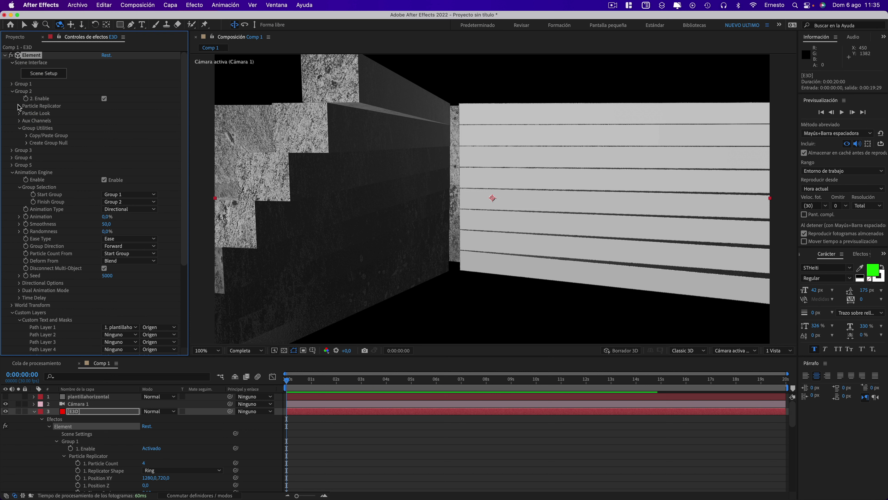
click(11, 84)
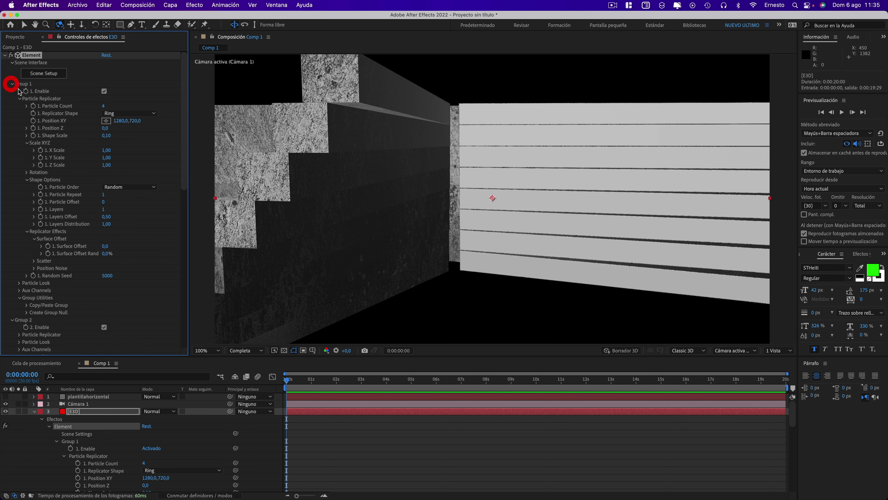
scroll(64, 199, down, 3)
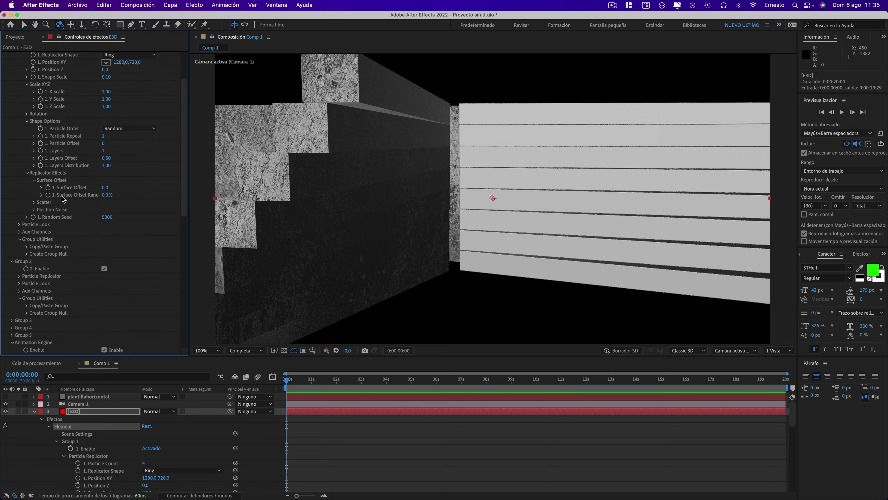
scroll(56, 238, down, 2)
click(26, 240)
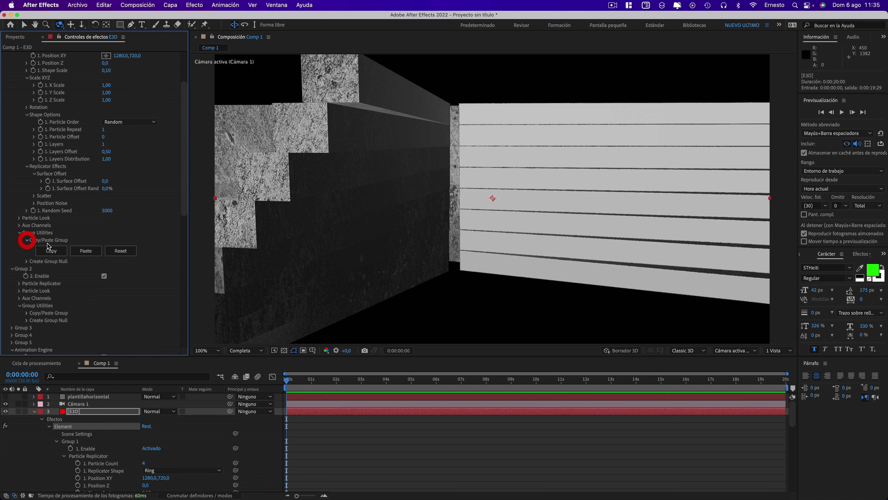
Paste Group 1's settings into Group 2: 4-particle Ring replicator, Shape Scale 0.10.
scroll(50, 271, down, 2)
scroll(49, 271, down, 5)
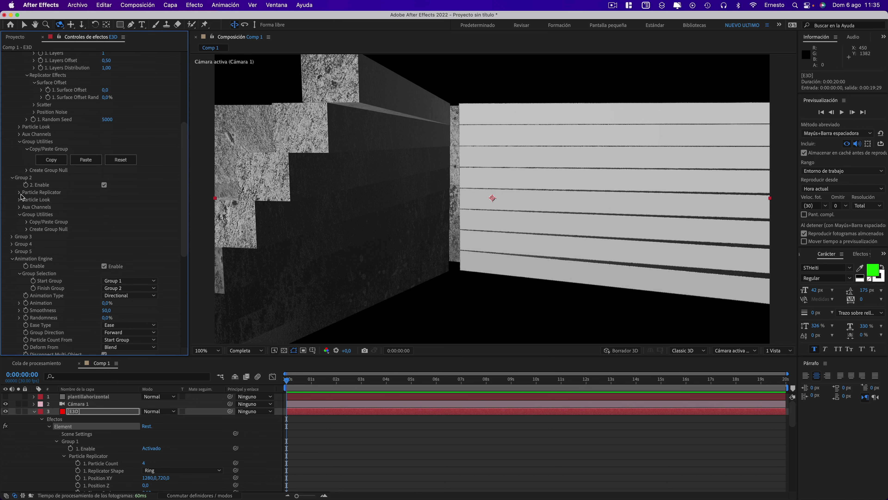
scroll(54, 180, up, 5)
scroll(66, 169, up, 3)
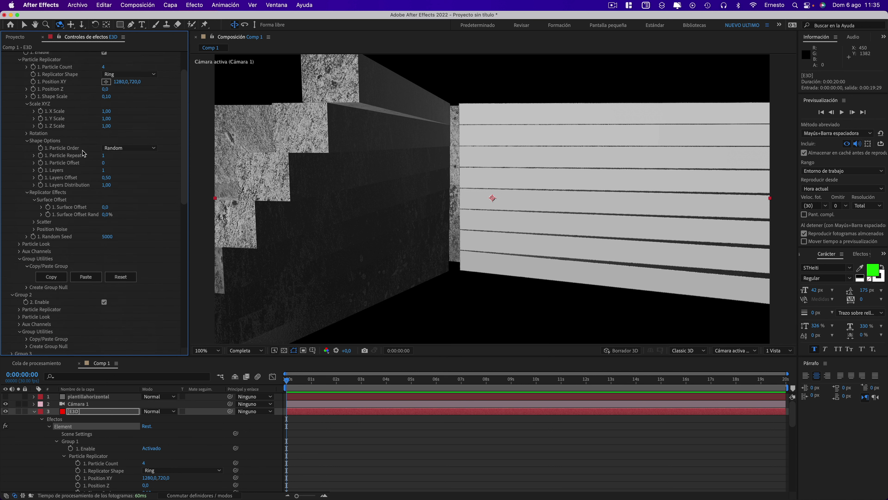
scroll(67, 168, up, 4)
scroll(107, 167, down, 10)
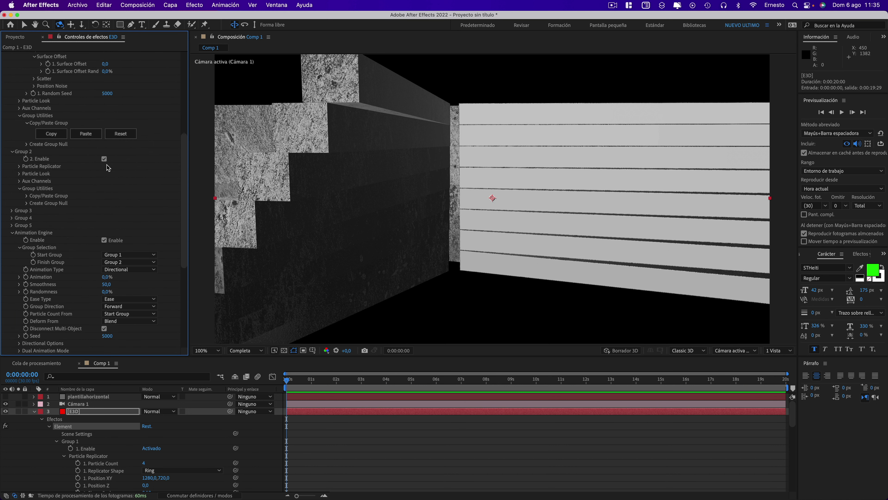
scroll(115, 181, down, 2)
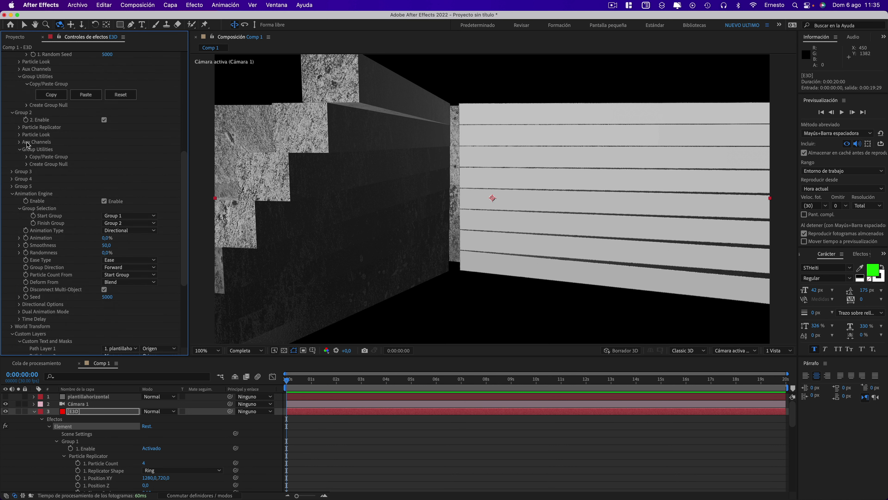
click(26, 157)
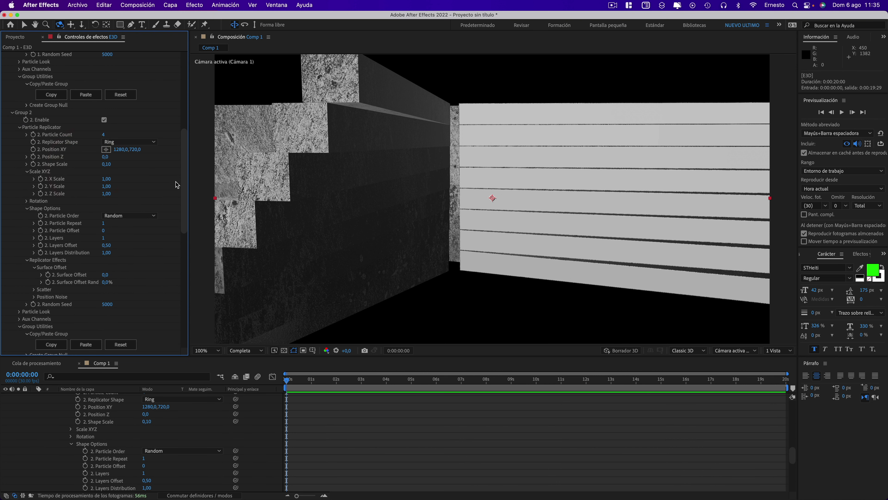
Scrub the Animation Engine's Animation amount up to 100%, then fit the viewer to the frame.
drag(185, 198, 180, 308)
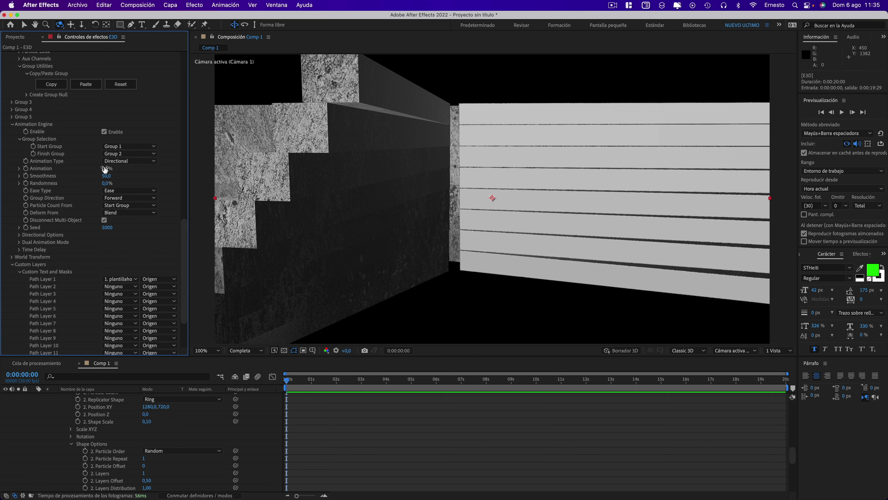
mouse_move(105, 169)
mouse_down()
mouse_move(129, 168)
mouse_move(91, 170)
mouse_up()
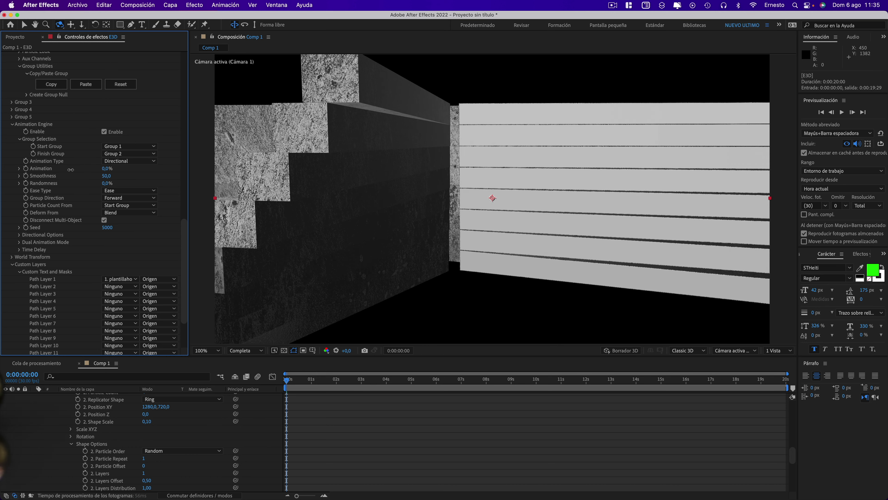
drag(107, 169, 110, 168)
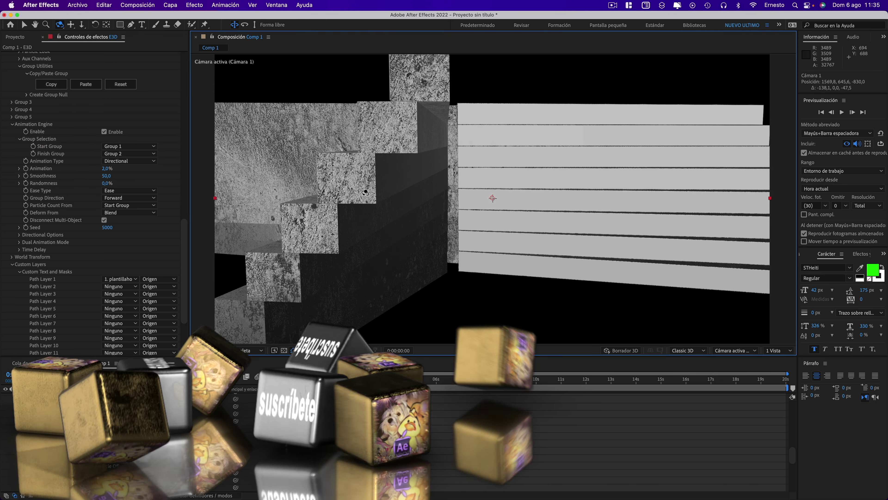
drag(117, 168, 152, 170)
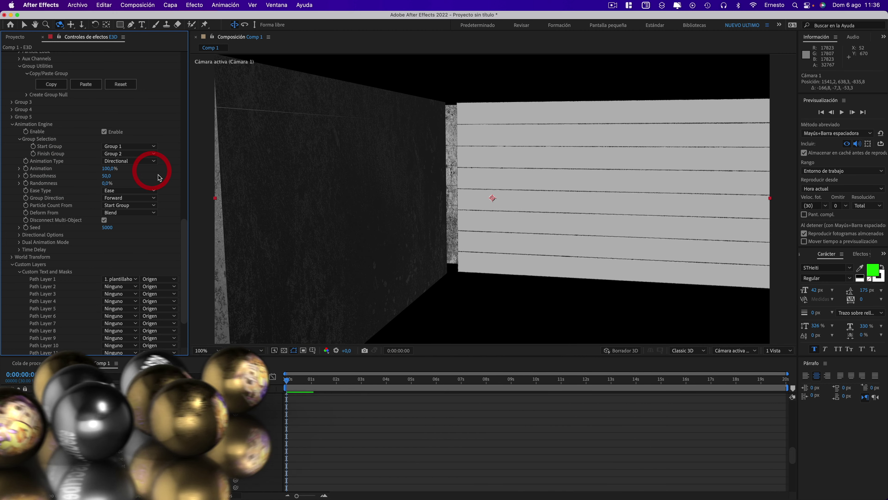
key(comma)
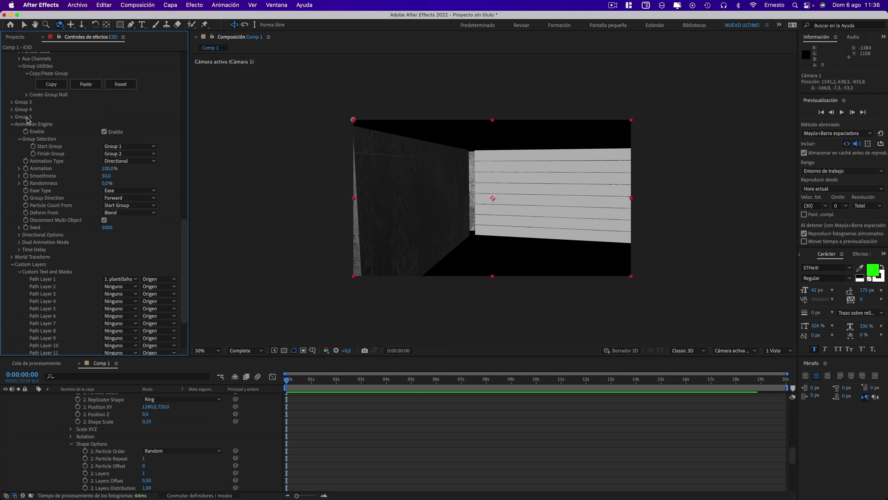
Enable Multi-Object under Group 1's Particle Look settings.
scroll(25, 119, up, 10)
scroll(25, 122, up, 12)
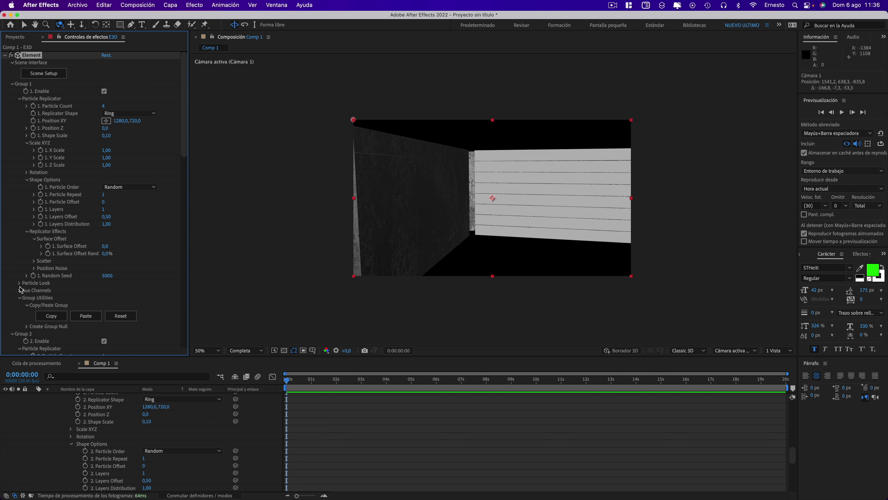
scroll(35, 267, down, 1)
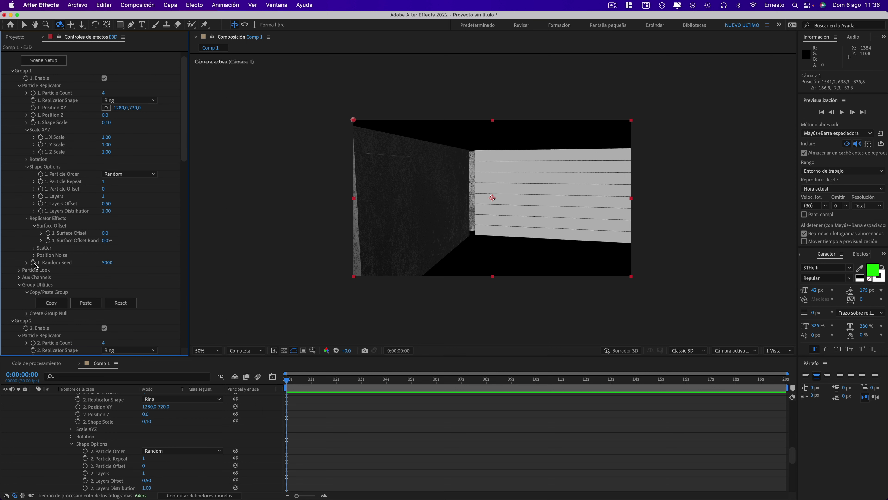
click(19, 271)
scroll(44, 278, down, 5)
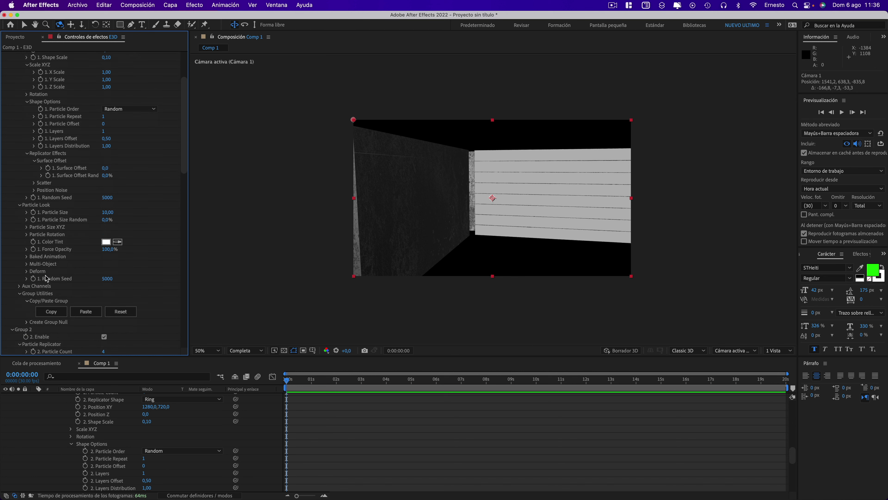
click(27, 264)
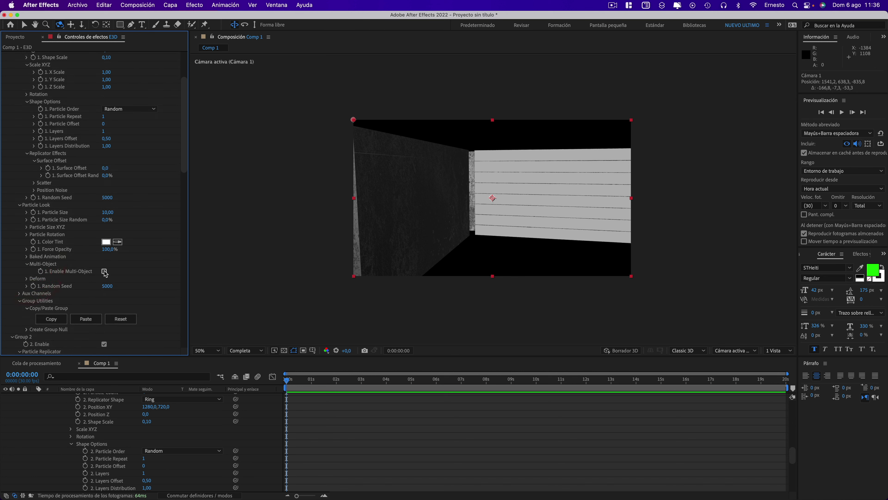
click(105, 271)
Enable Multi-Object under Group 2's Particle Look, keeping Size 1,00 and zero rotation.
scroll(136, 277, down, 7)
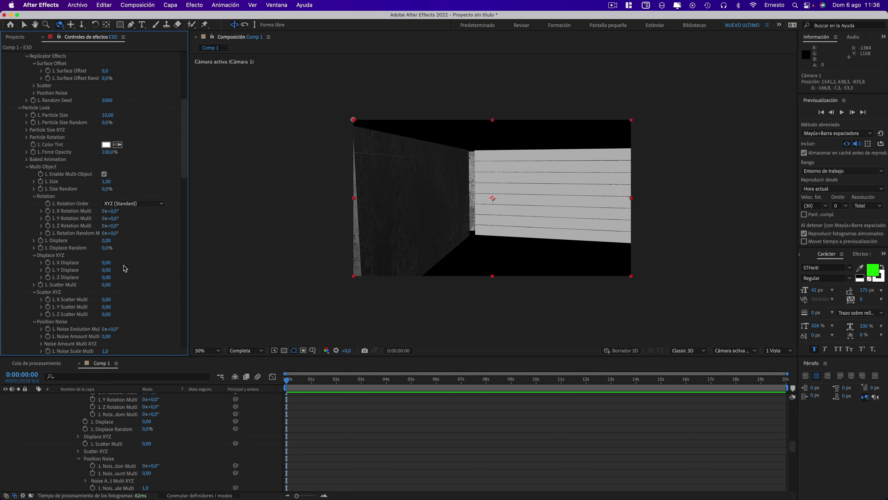
scroll(123, 267, down, 8)
scroll(119, 266, down, 8)
scroll(113, 268, down, 8)
scroll(106, 269, down, 8)
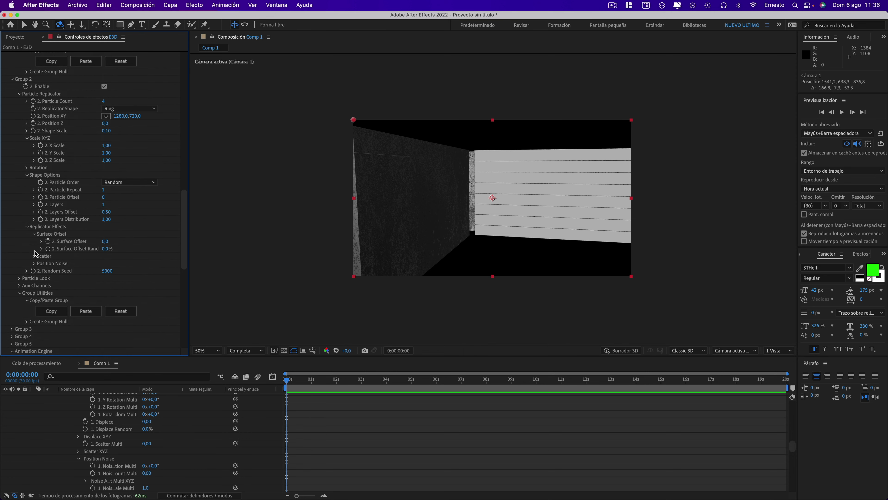
scroll(36, 253, down, 5)
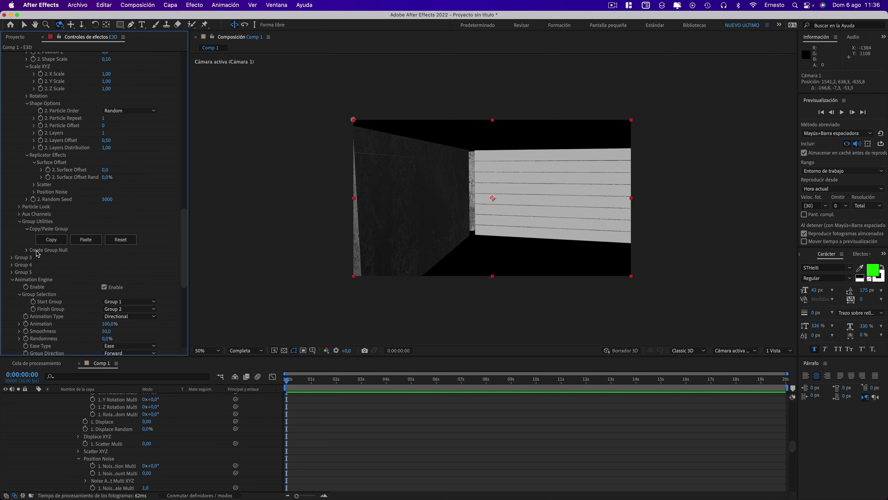
click(19, 207)
click(27, 266)
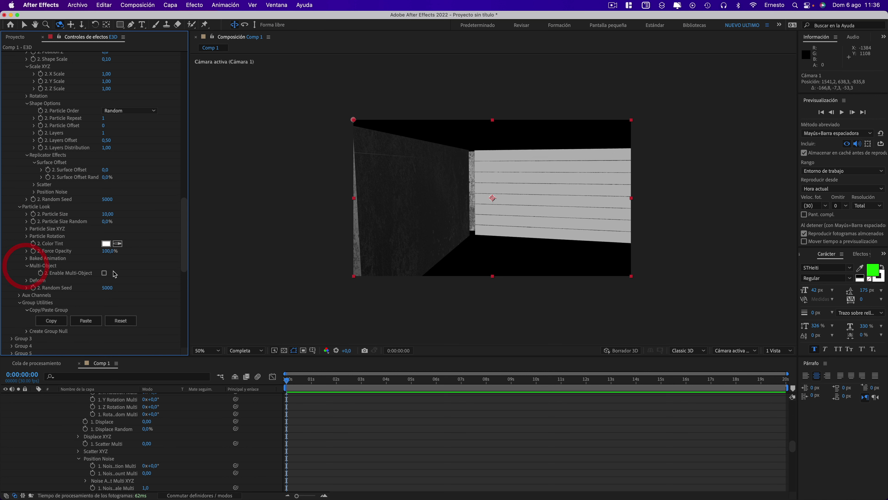
scroll(105, 274, down, 7)
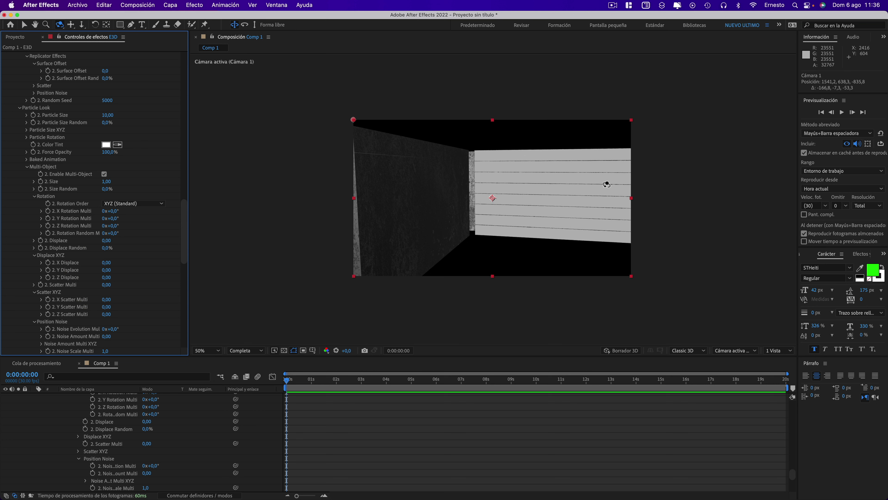
scroll(87, 182, up, 1)
scroll(76, 163, up, 9)
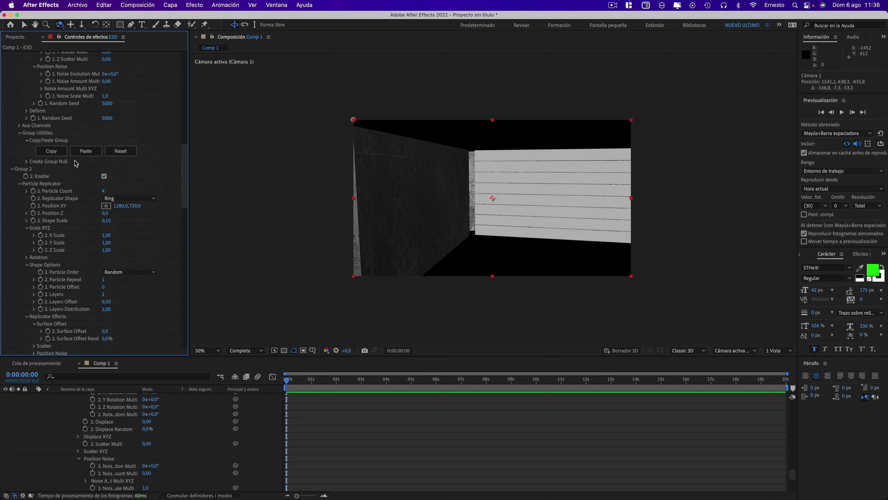
scroll(76, 163, up, 5)
scroll(77, 161, up, 5)
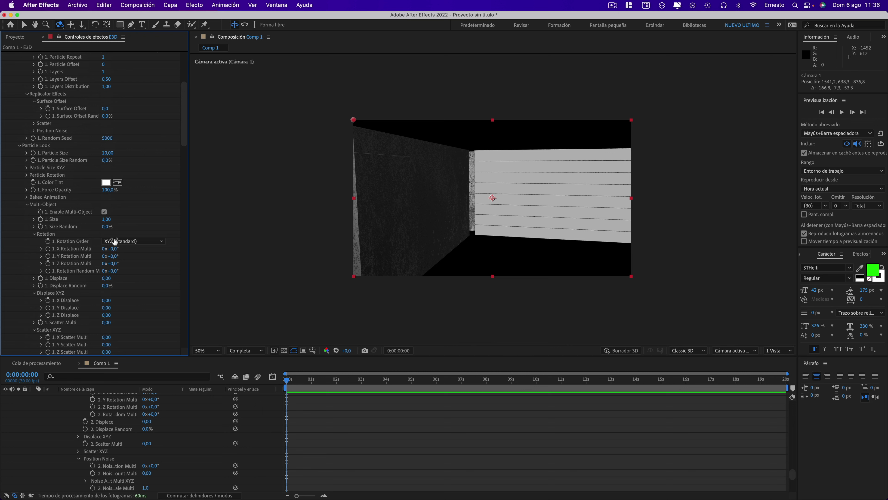
scroll(46, 157, down, 3)
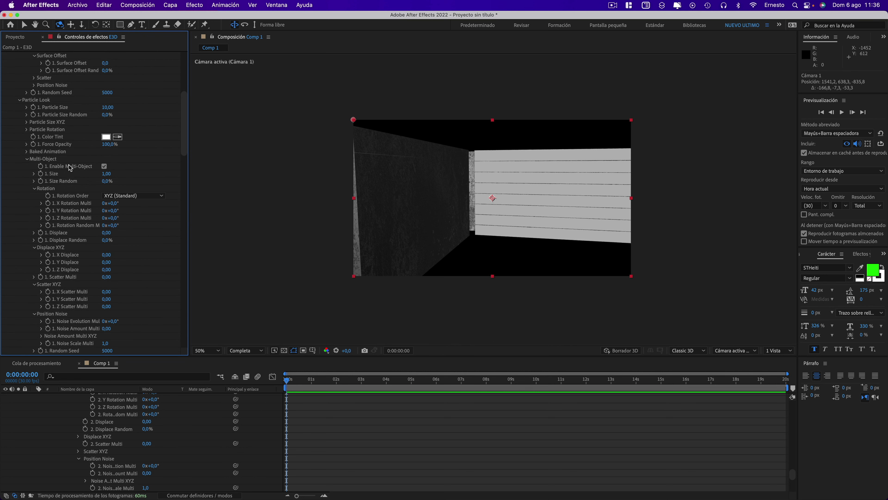
scroll(87, 266, down, 3)
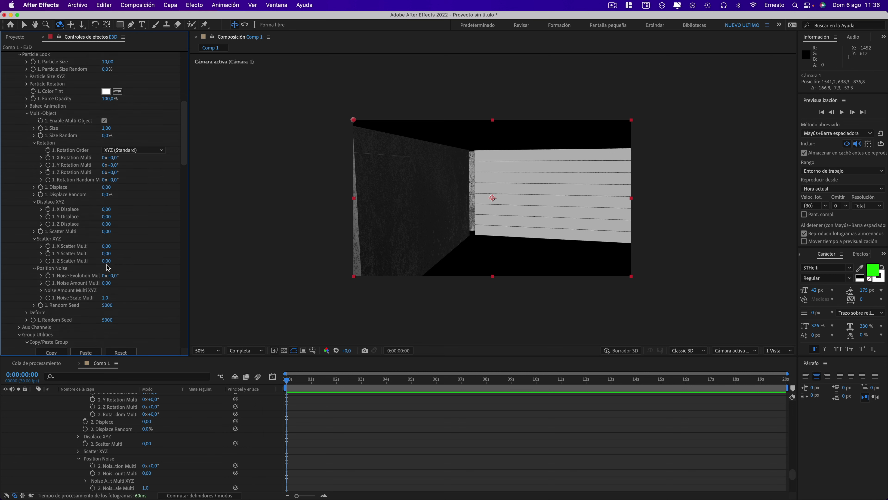
Undo a trial scatter change and set Group 2's Z Scatter Multi to 1.40.
drag(120, 263, 140, 263)
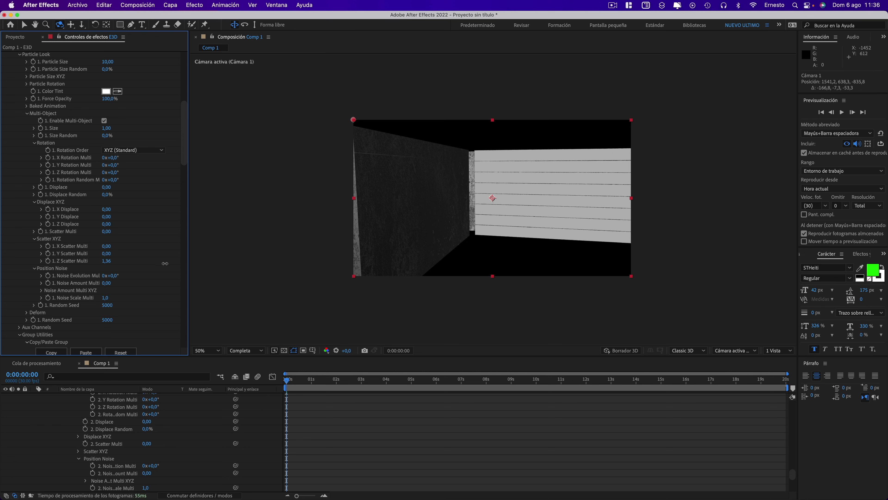
key(super+z)
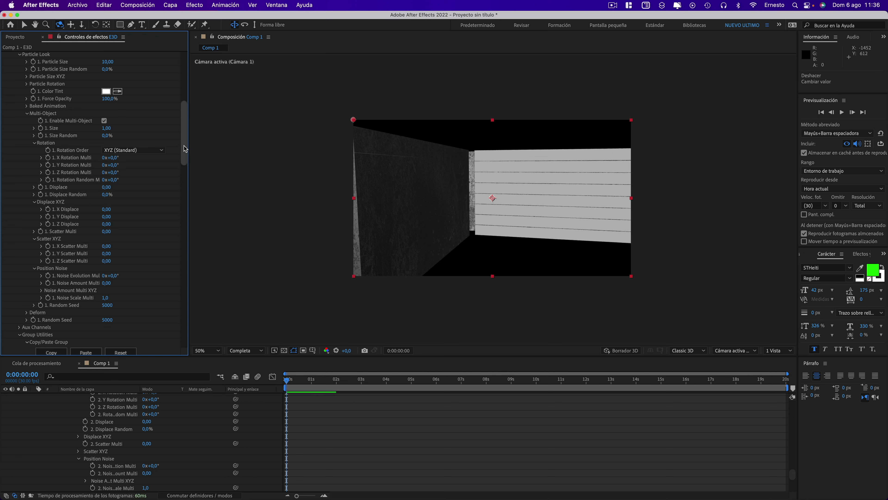
drag(183, 149, 178, 252)
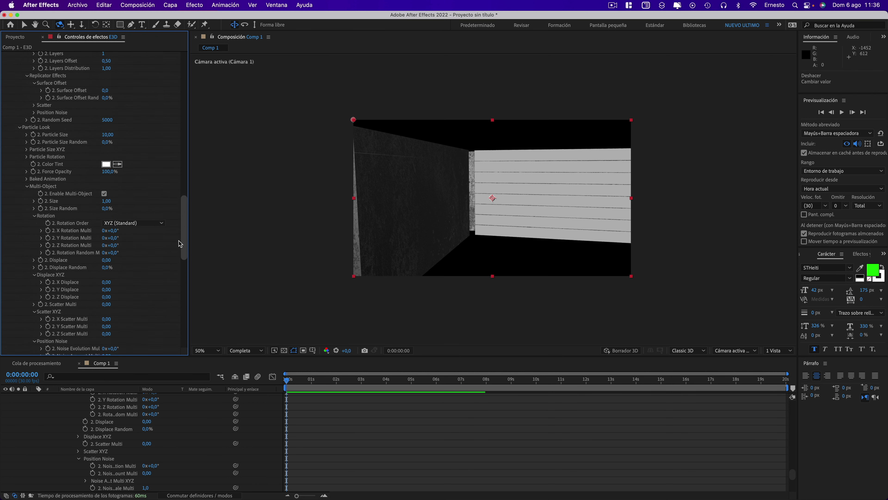
scroll(133, 245, down, 5)
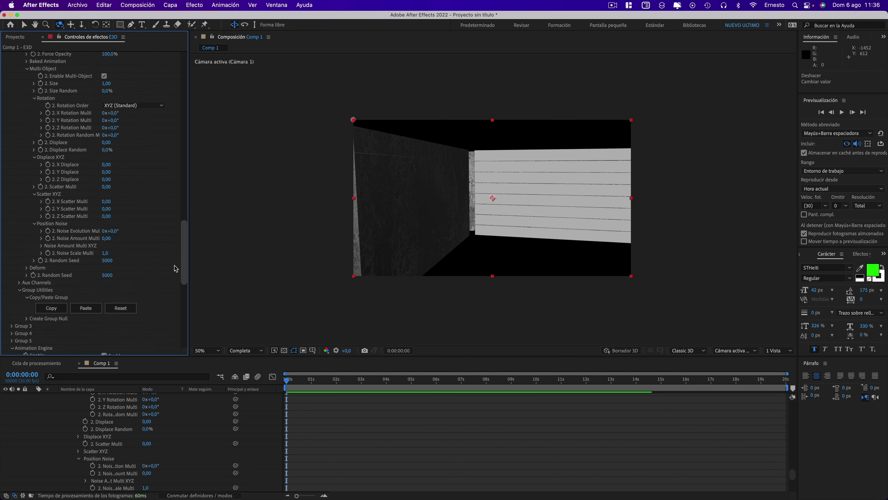
click(133, 247)
mouse_move(106, 215)
mouse_down()
mouse_move(170, 218)
mouse_move(188, 69)
mouse_move(189, 126)
mouse_up()
Set Group 1's Z Scatter Multi to 1.75.
click(142, 139)
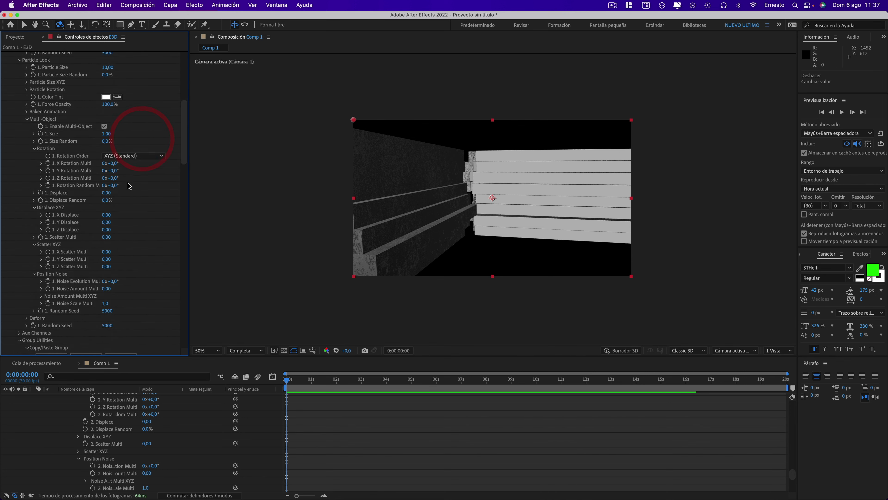
scroll(104, 203, down, 3)
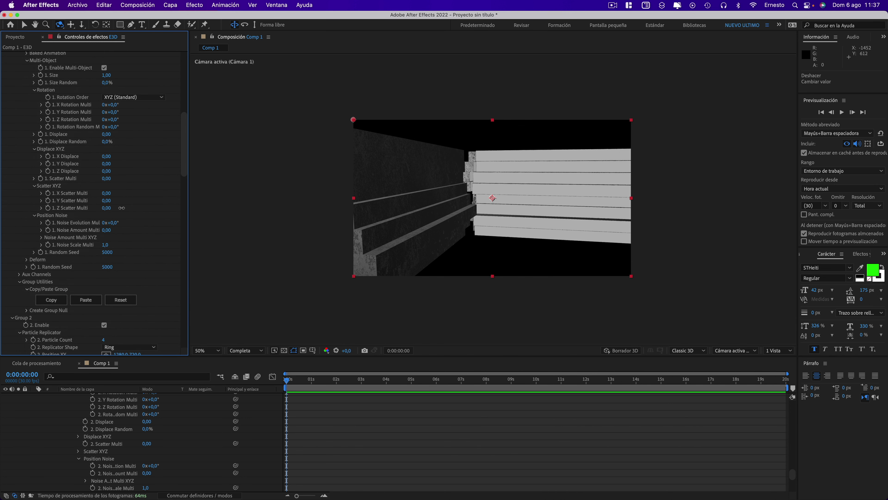
drag(121, 208, 155, 207)
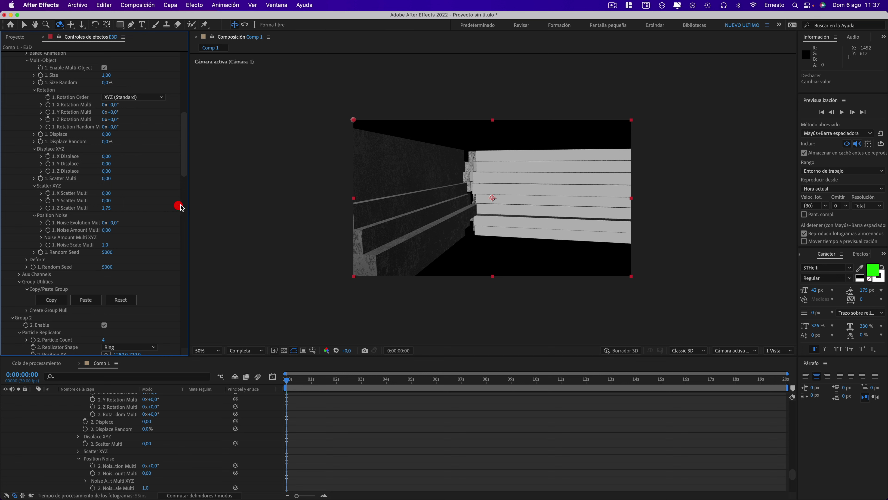
scroll(179, 224, down, 4)
scroll(179, 244, down, 4)
scroll(178, 263, down, 4)
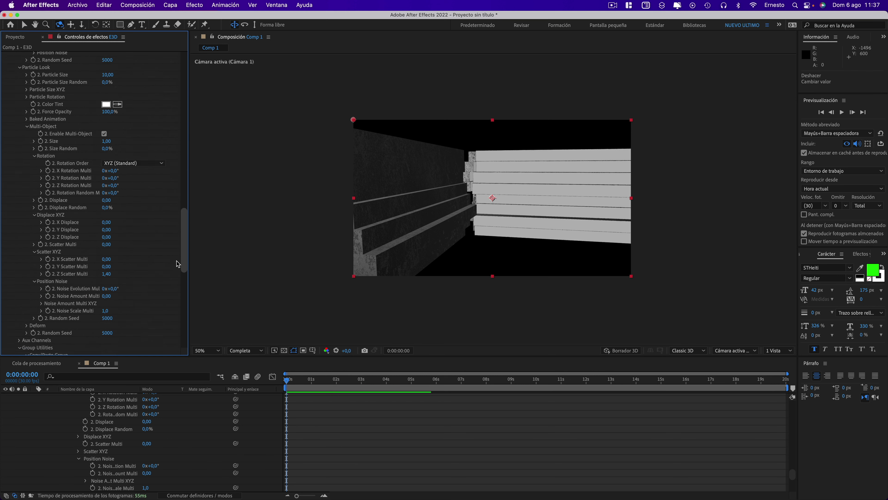
scroll(177, 263, down, 10)
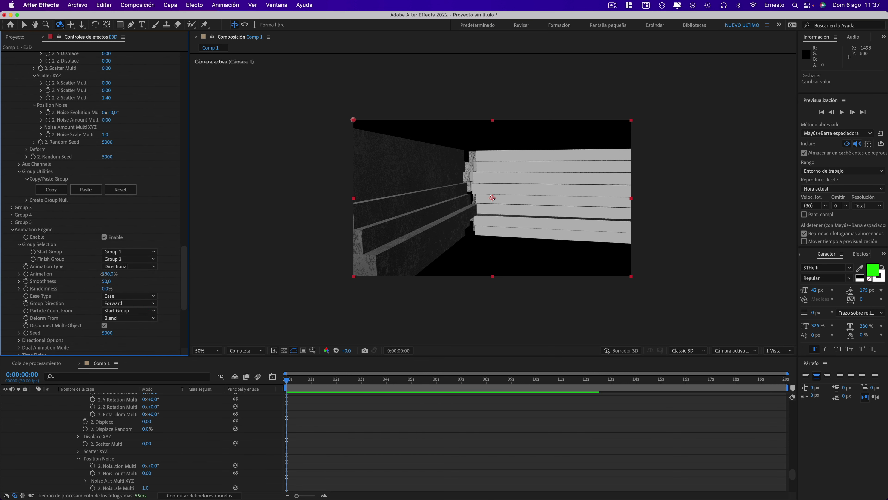
Preview the plank rearrangement by scrubbing Animation, leave it at 0%, and show Animation in the timeline.
drag(104, 274, 64, 276)
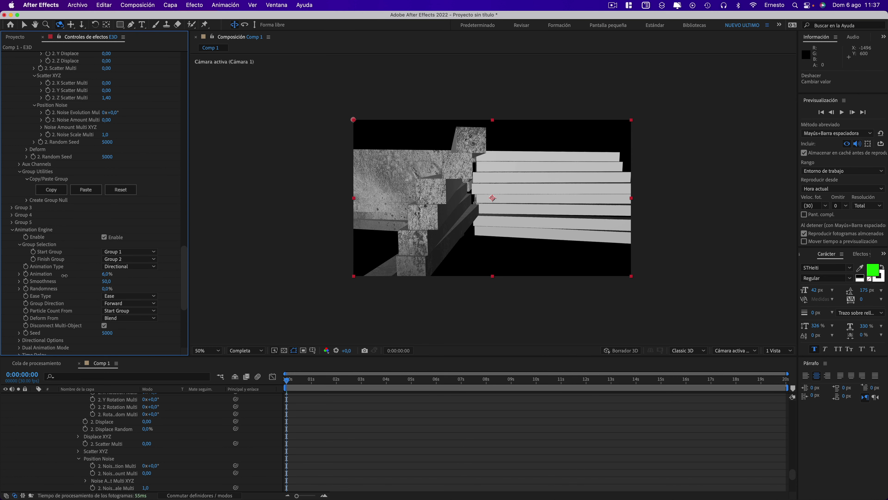
mouse_move(56, 275)
mouse_down()
mouse_move(76, 274)
mouse_move(67, 274)
mouse_up()
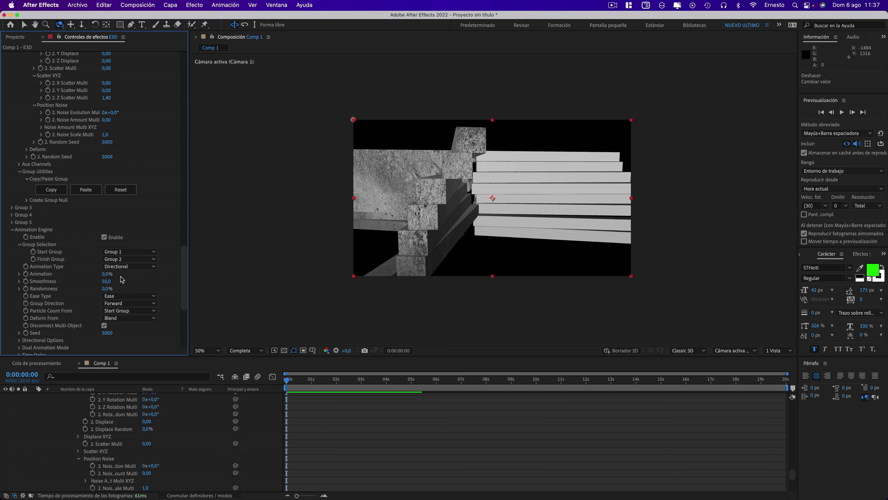
mouse_move(66, 275)
mouse_down()
mouse_move(90, 276)
mouse_move(64, 276)
mouse_up()
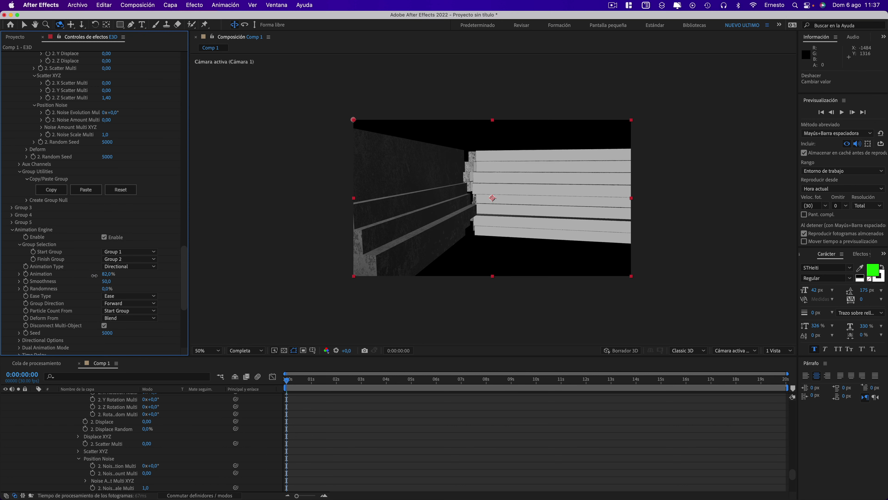
click(273, 369)
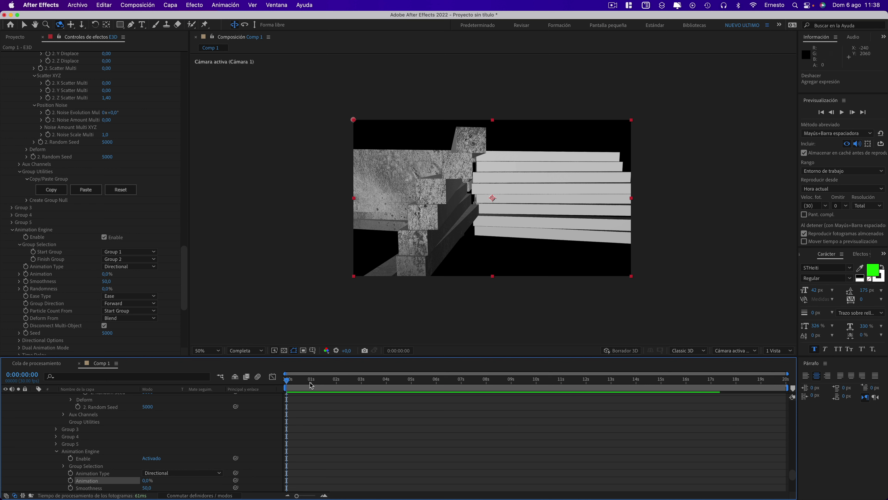
Keyframe Animation at 0% at start, 100% at 0:00:01:15, 0% at 0:00:02:29, then select all three.
drag(311, 385, 274, 382)
click(26, 274)
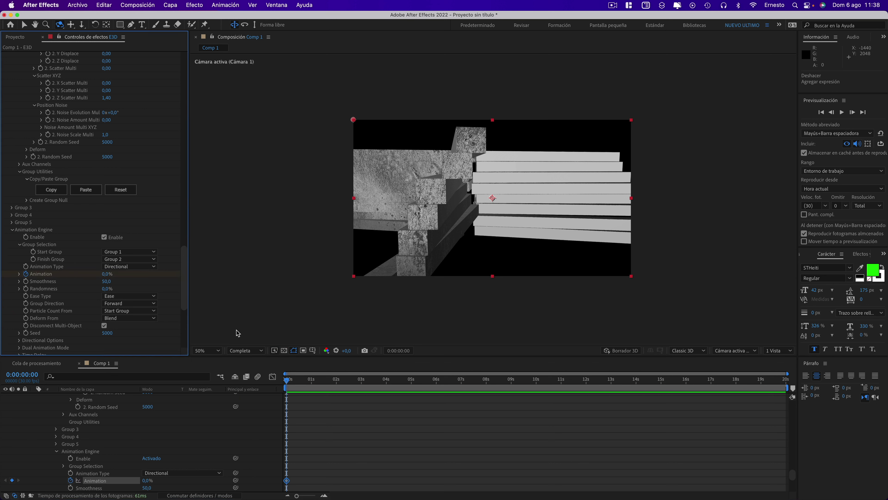
drag(288, 381, 324, 383)
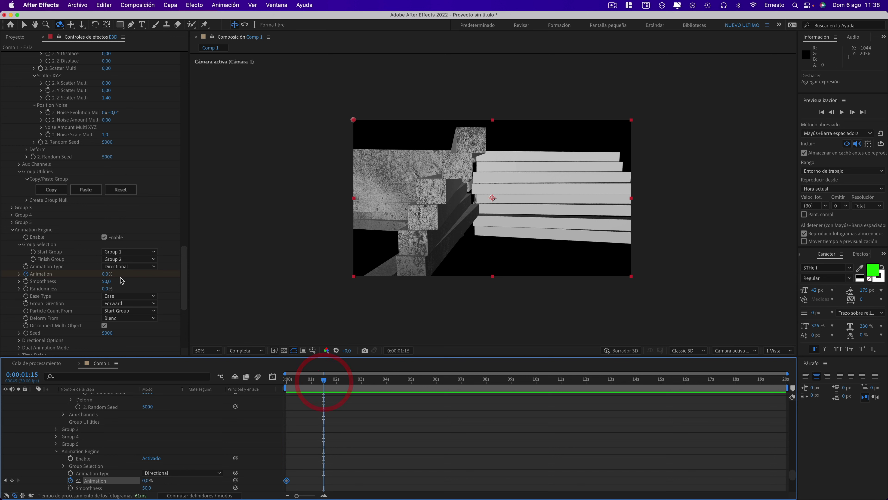
drag(107, 275, 160, 276)
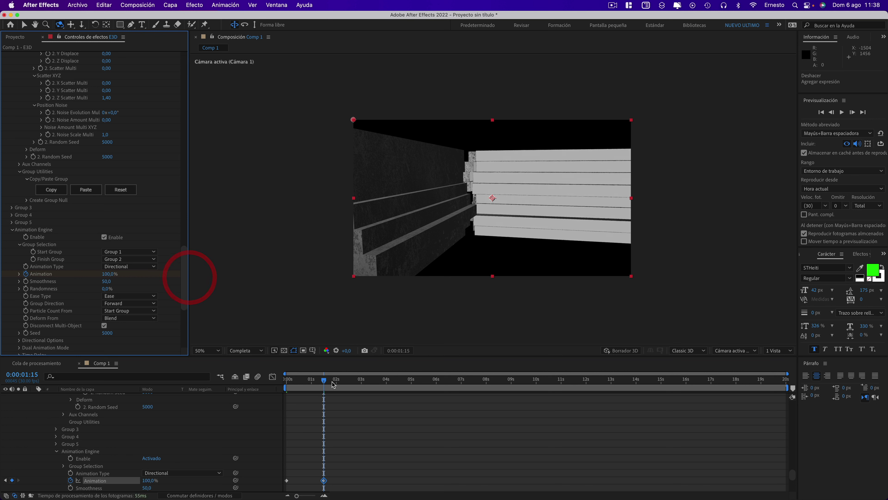
drag(324, 381, 361, 383)
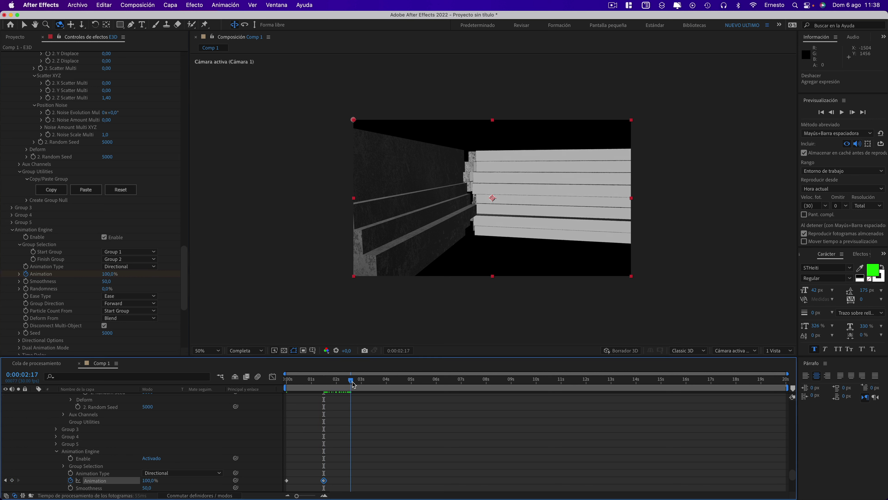
click(362, 382)
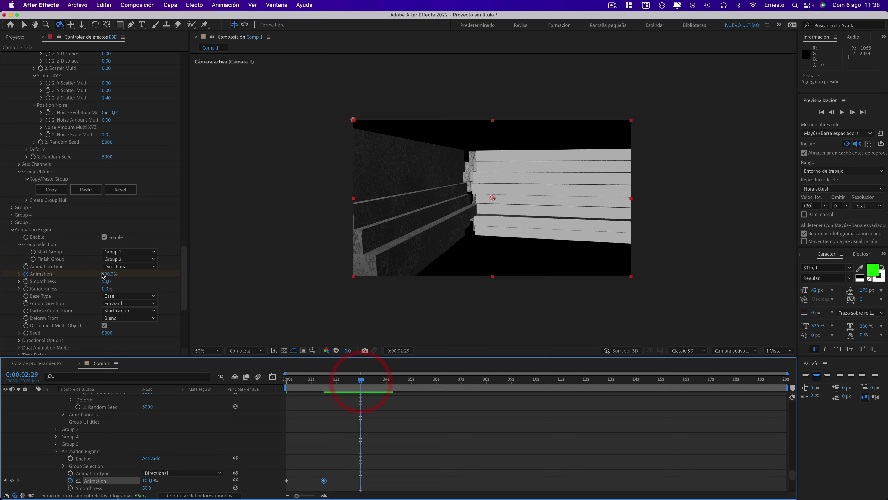
drag(108, 276, 52, 271)
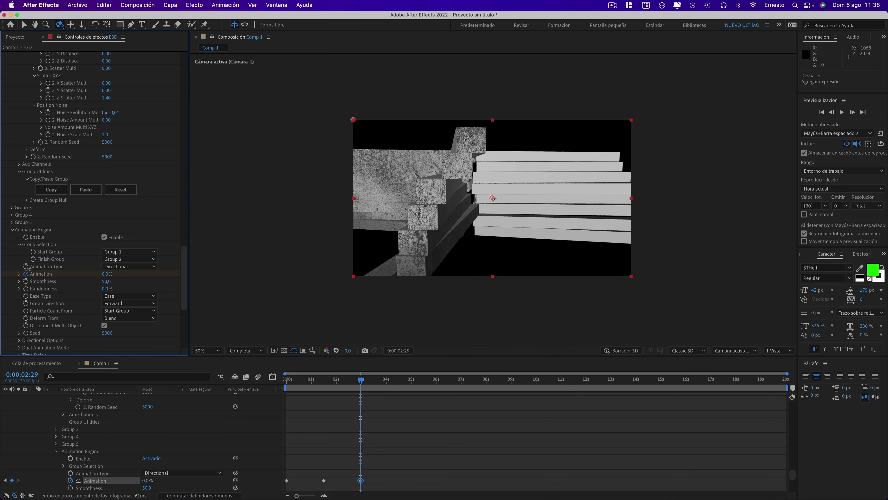
mouse_move(361, 380)
mouse_down()
mouse_move(300, 381)
mouse_move(633, 388)
mouse_up()
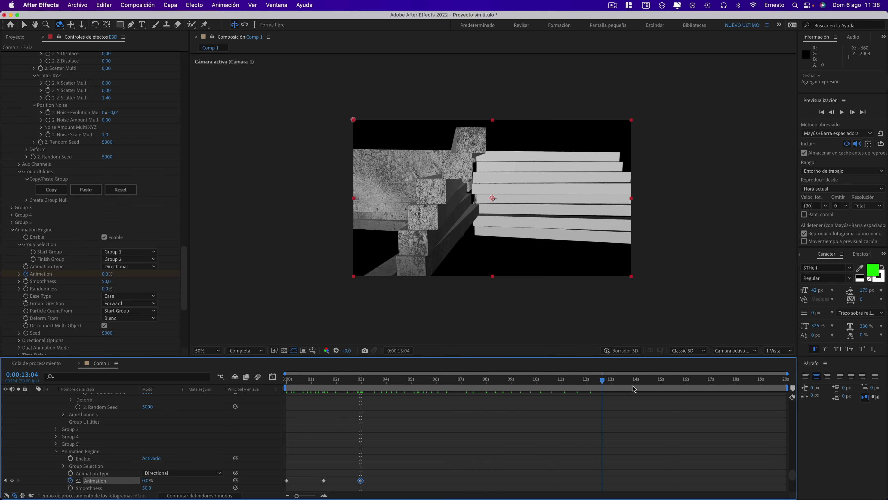
drag(633, 388, 289, 383)
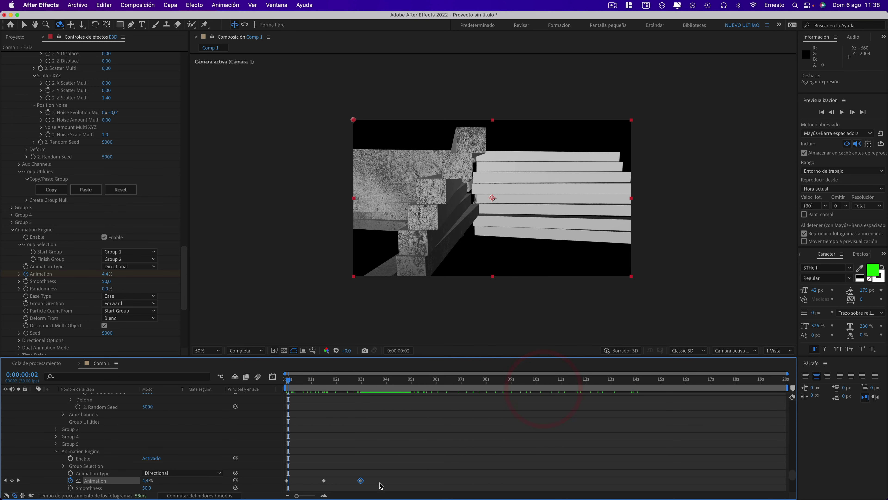
drag(382, 486, 279, 473)
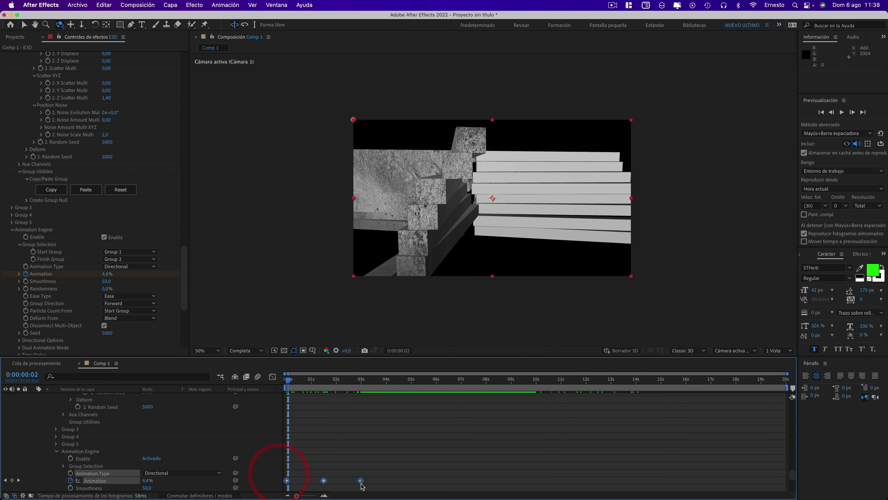
Apply Easy Ease to all three Animation keyframes in the Graph Editor and preview the result.
click(273, 376)
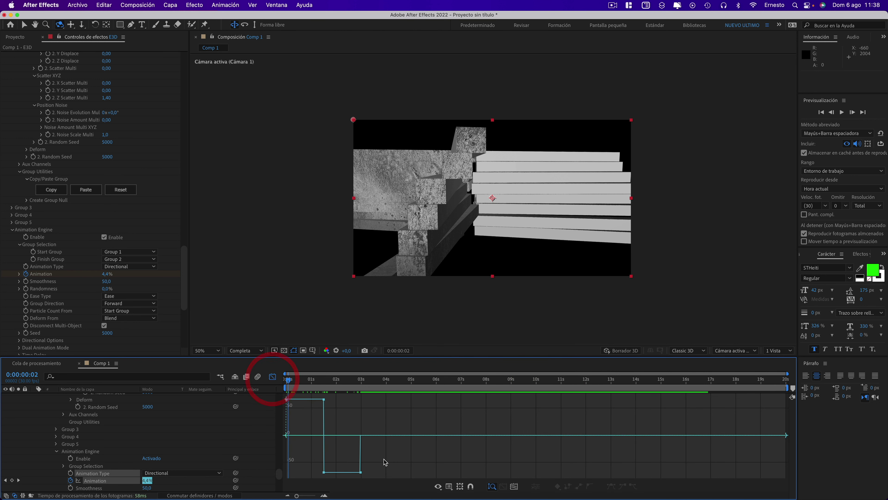
drag(278, 401, 278, 397)
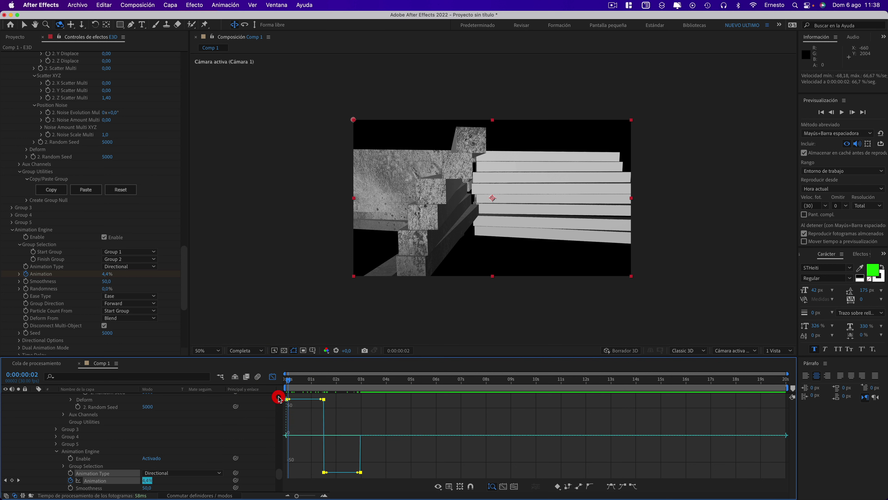
click(611, 487)
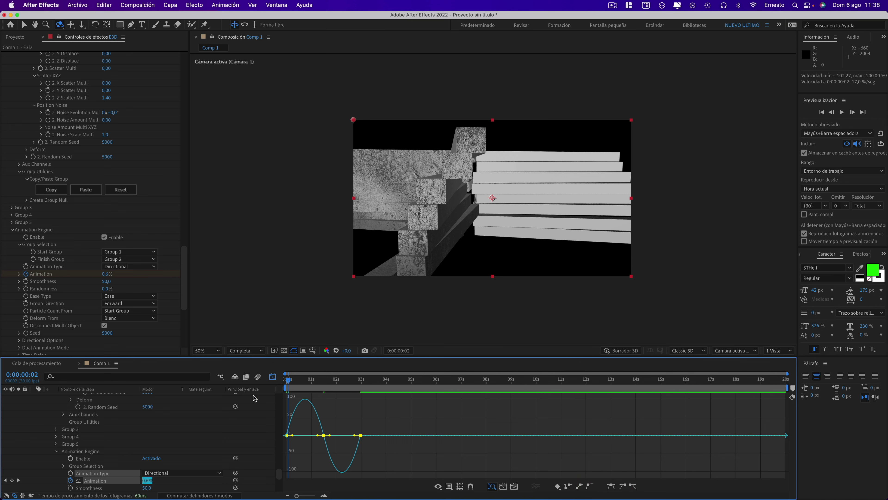
click(272, 376)
drag(288, 380, 403, 395)
click(302, 442)
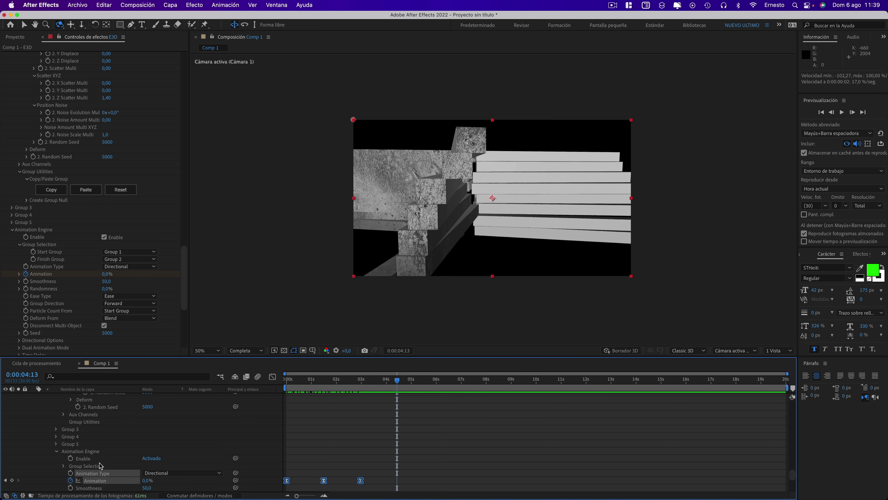
Add an expression to the Animation property, which defaults to effect("Element")(2058).
scroll(101, 465, down, 3)
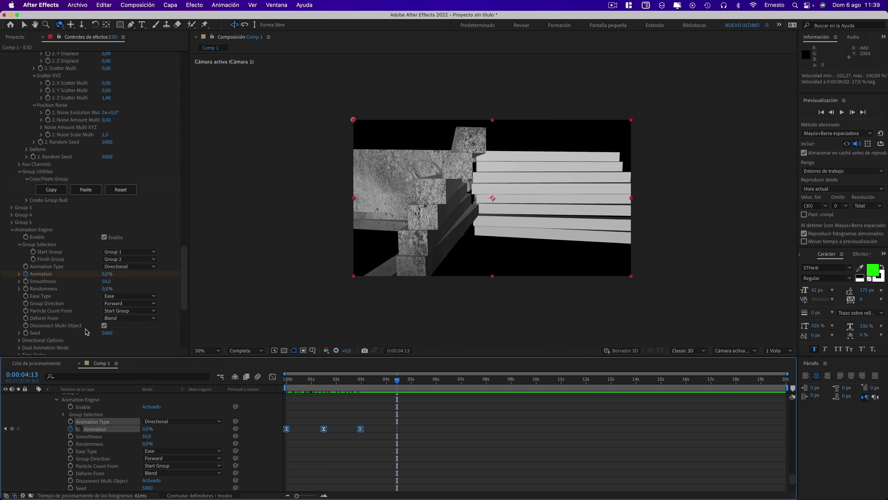
alt+click(26, 274)
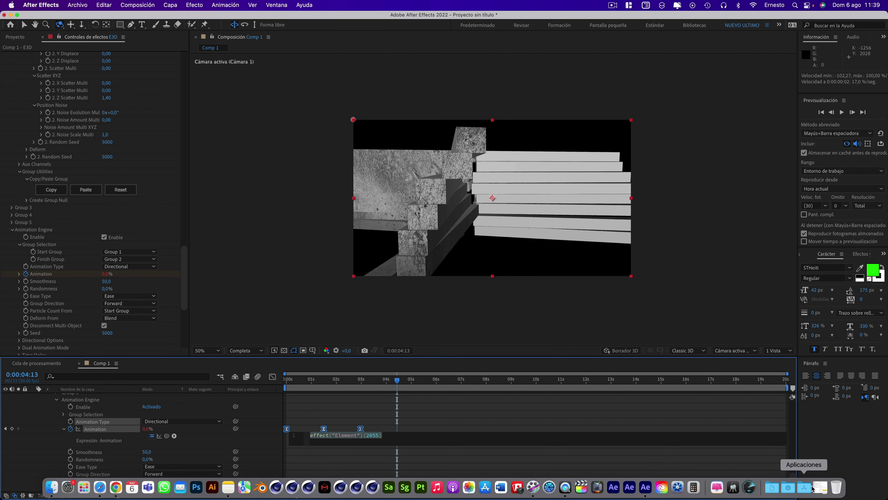
Copy the loopOut(type="cycle") line from the saved expressions note, then return to After Effects.
click(812, 485)
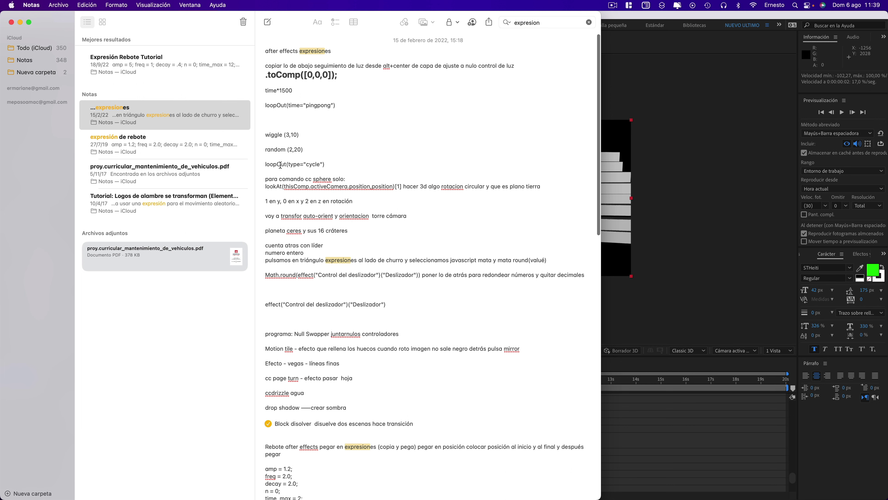
drag(267, 164, 290, 164)
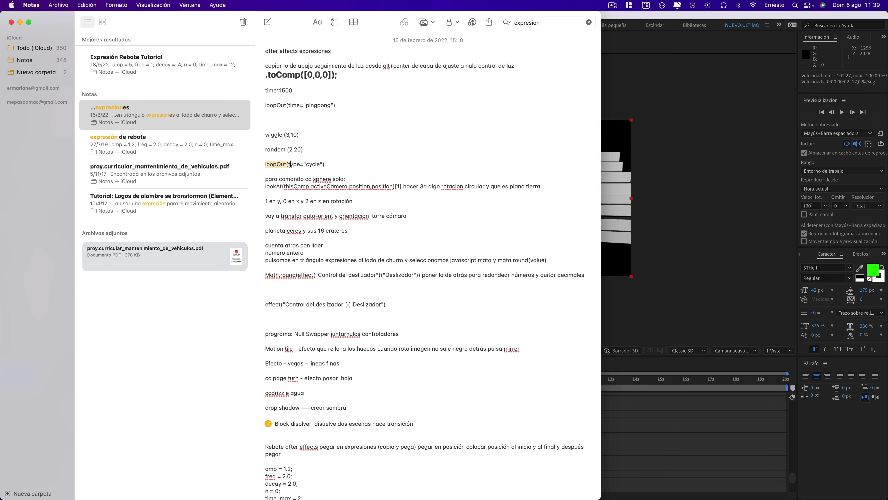
right_click(326, 165)
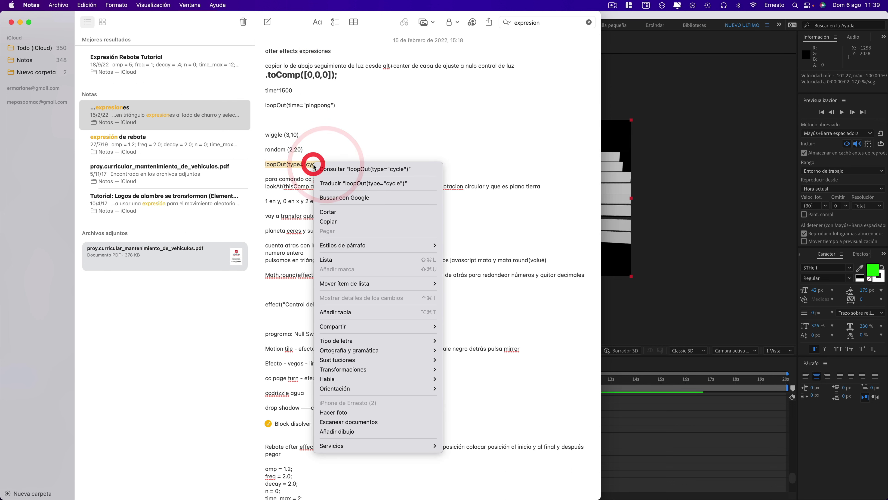
click(328, 221)
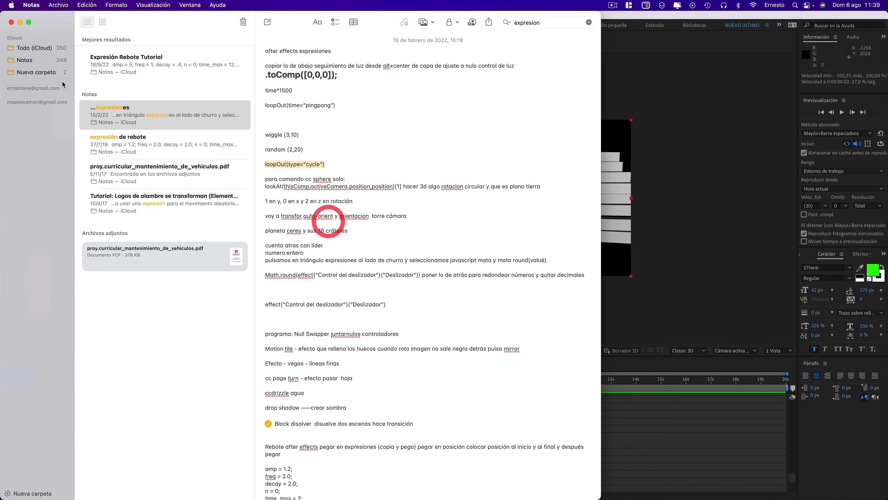
click(20, 22)
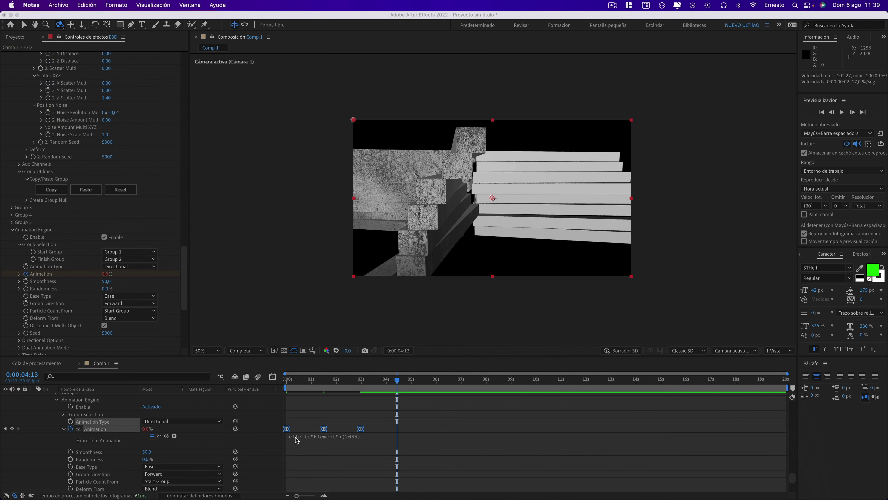
Replace the Animation expression with the pasted loopOut(type="cycle") and scrub to preview the repeating transition.
click(296, 440)
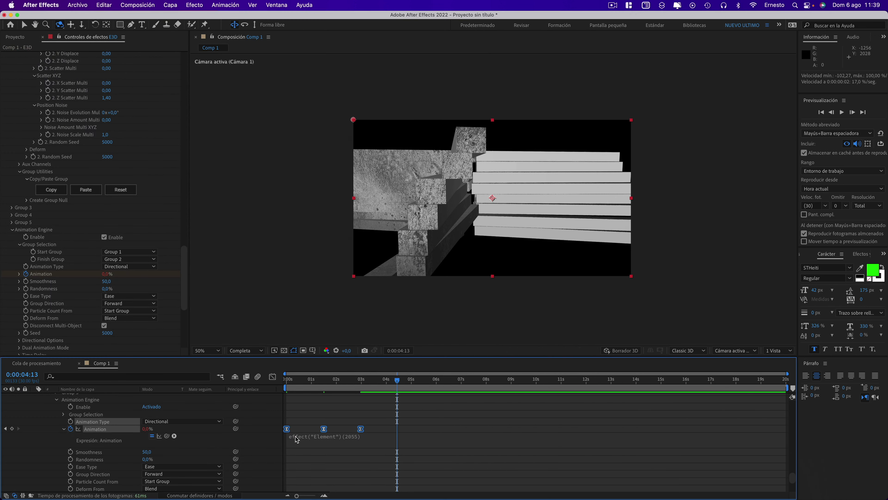
alt+click(25, 274)
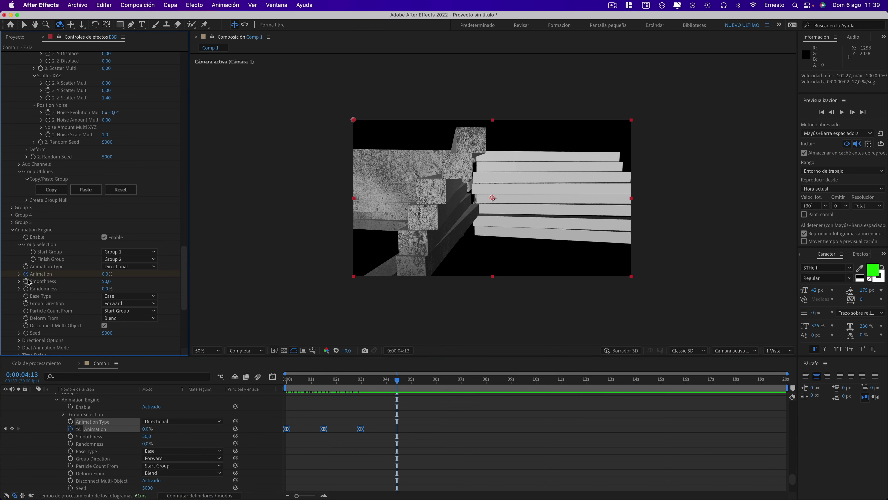
alt+click(26, 275)
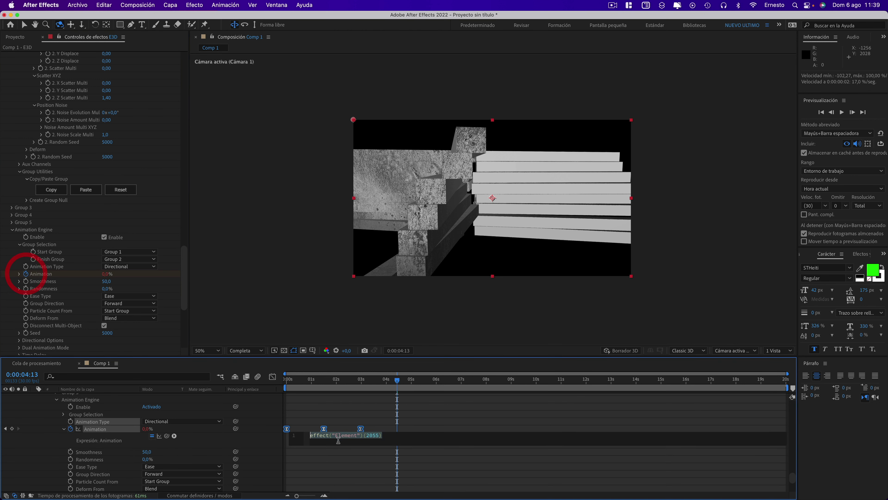
right_click(320, 437)
click(338, 468)
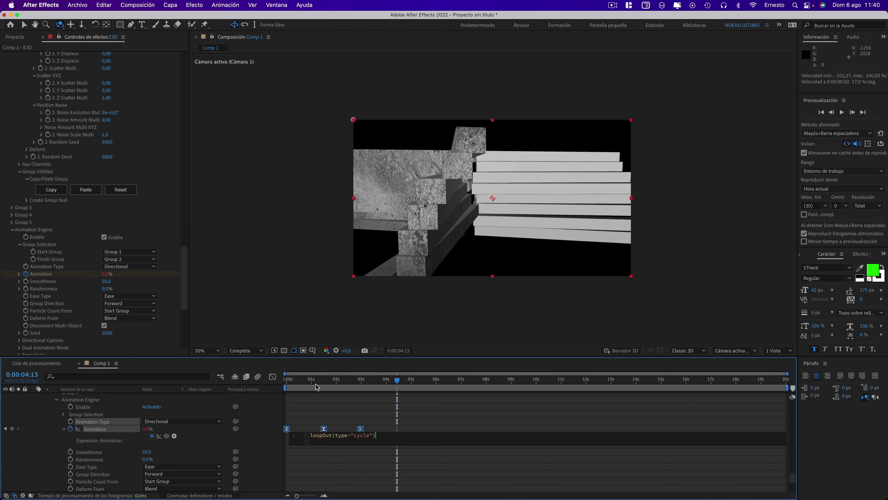
mouse_move(316, 387)
mouse_down()
mouse_move(300, 381)
mouse_move(393, 386)
mouse_up()
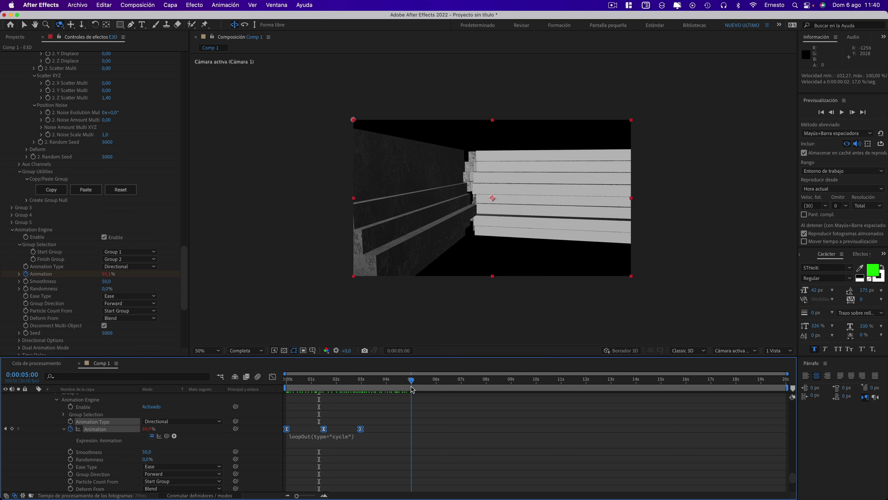
drag(383, 385, 621, 382)
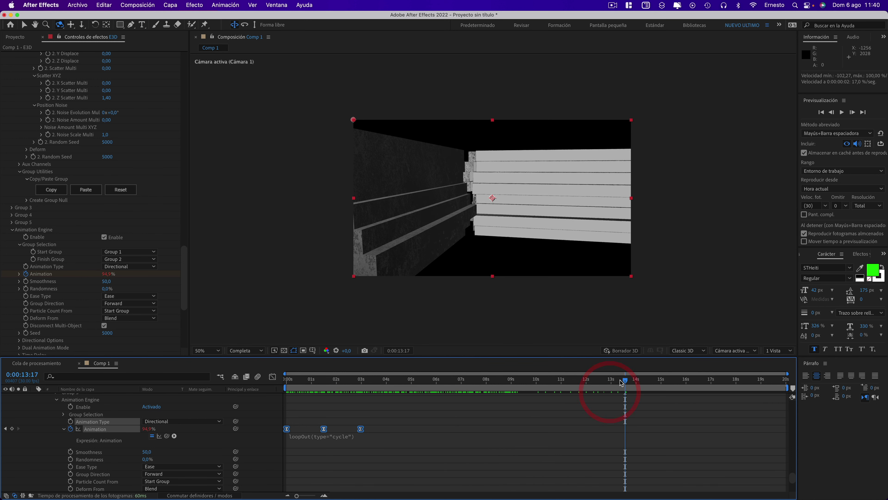
mouse_move(621, 383)
mouse_down()
mouse_move(737, 383)
mouse_move(498, 380)
mouse_up()
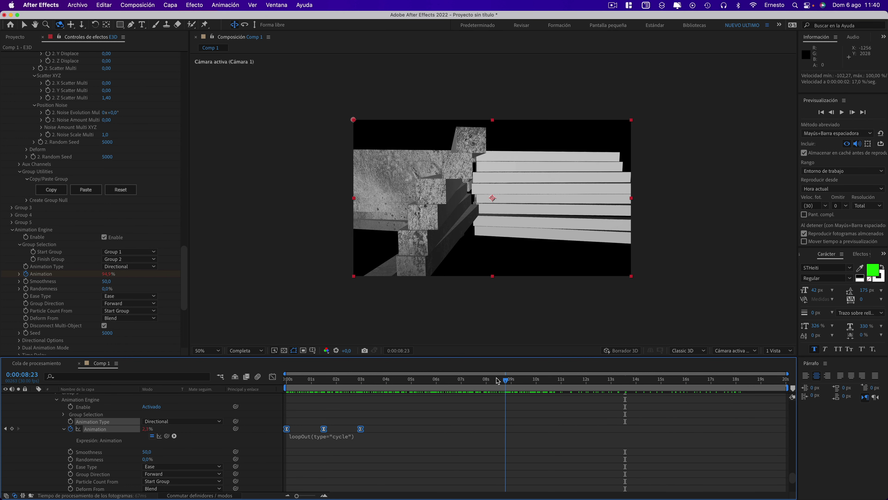
drag(497, 380, 395, 381)
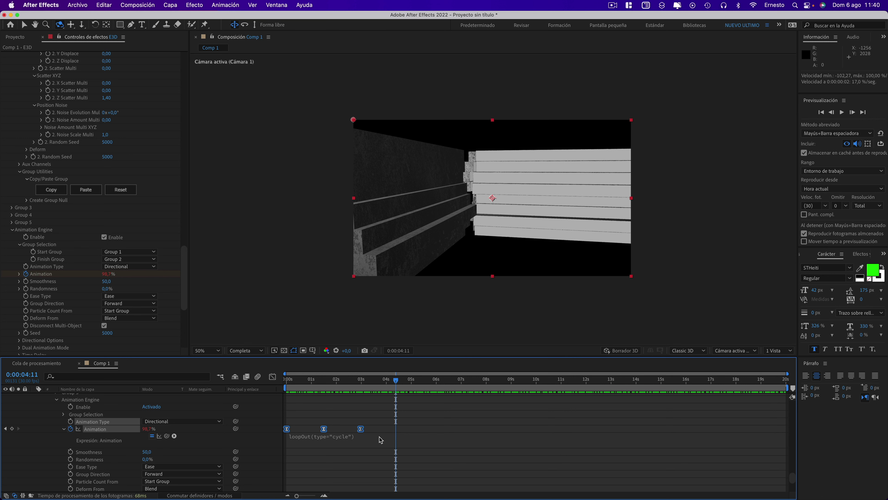
drag(396, 379, 346, 380)
click(347, 385)
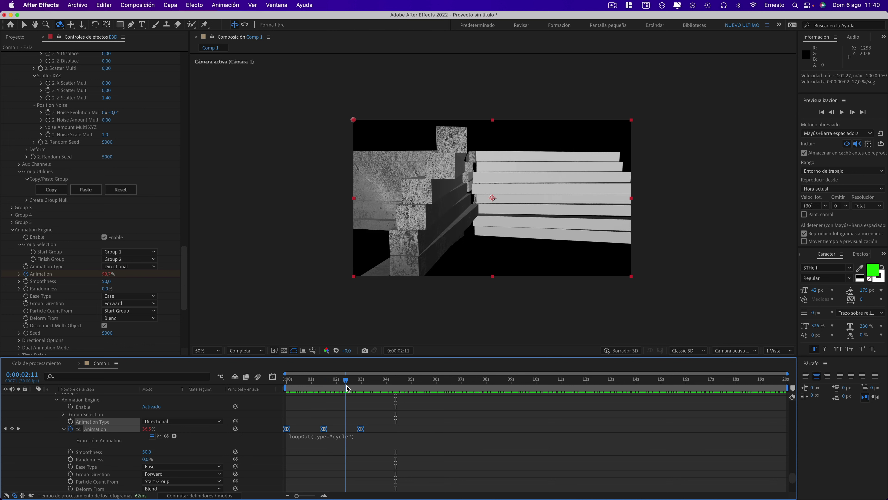
click(347, 384)
Import plantilla 22des FREE premium plus LATA deformable.mov from Videos renderizados AE AkiTio after previewing it.
click(17, 38)
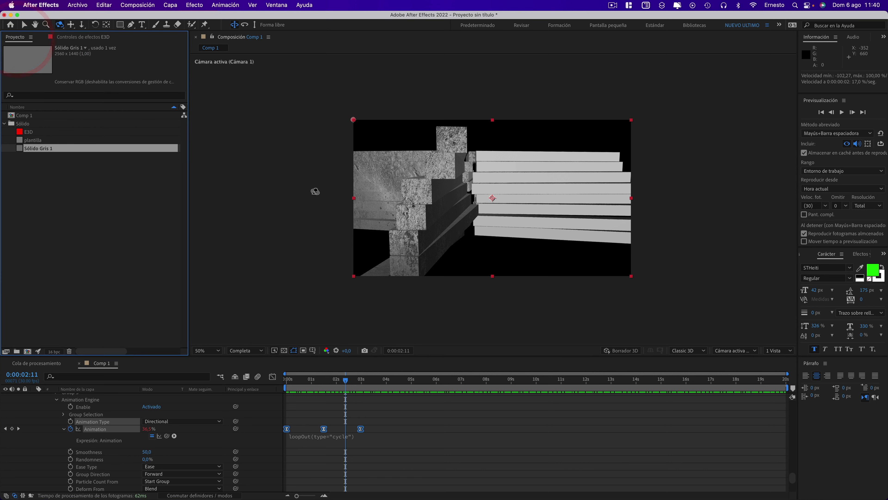
click(77, 5)
mouse_move(105, 132)
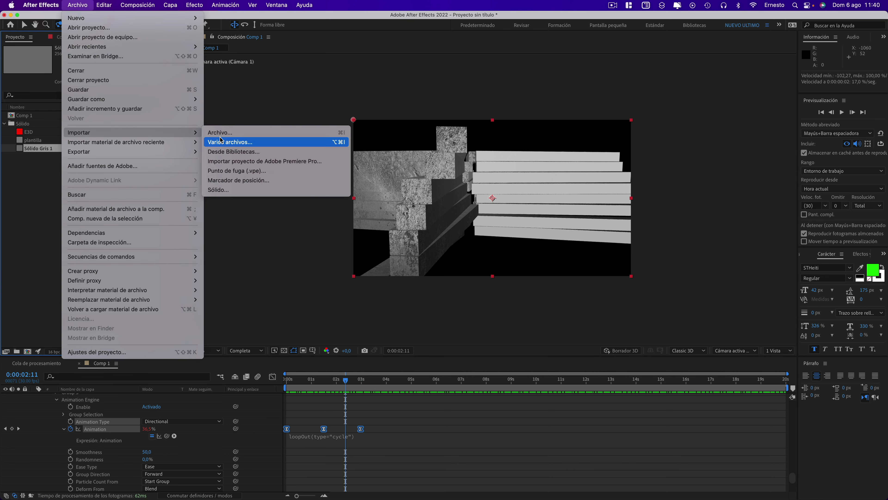
click(221, 136)
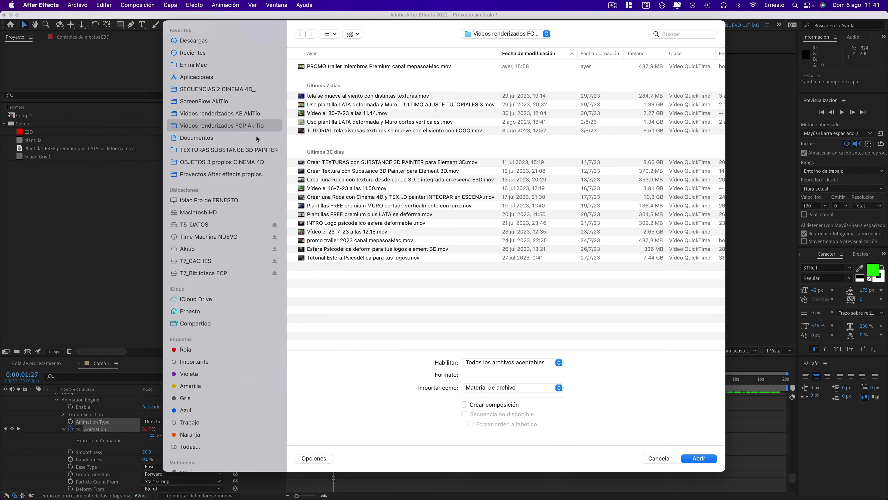
click(241, 114)
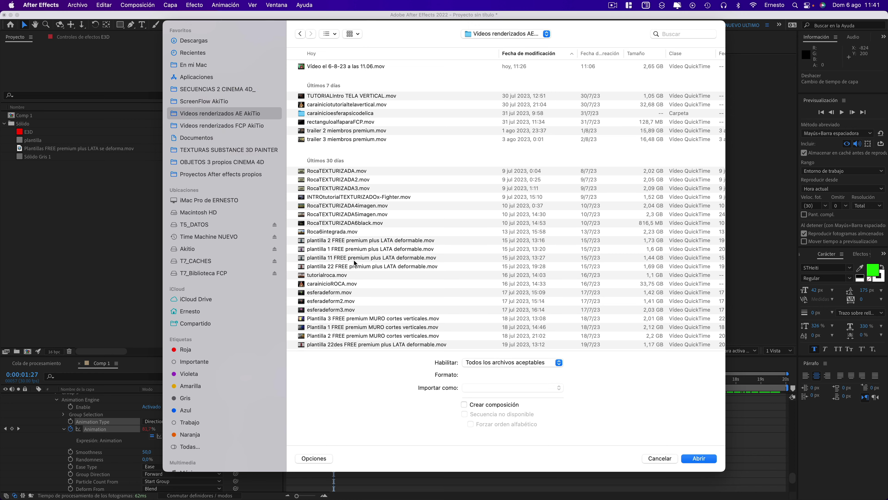
scroll(354, 262, down, 3)
scroll(354, 263, down, 3)
scroll(355, 271, down, 3)
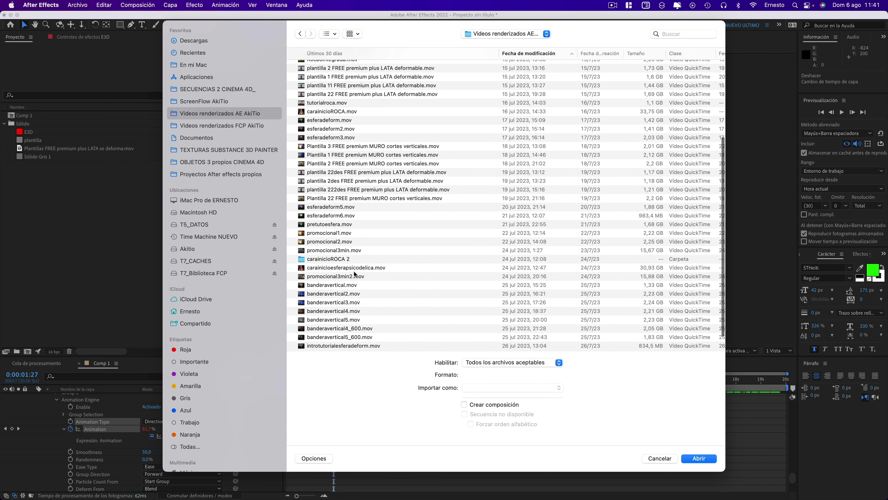
click(313, 172)
key(space)
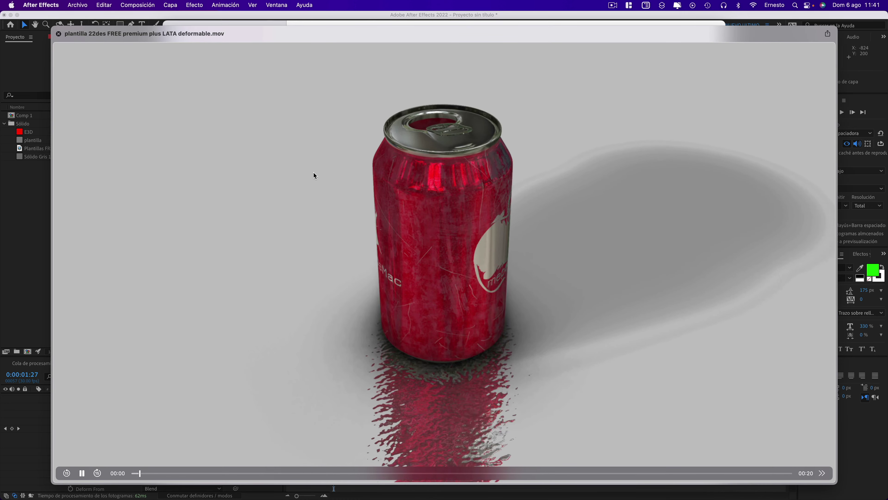
key(space)
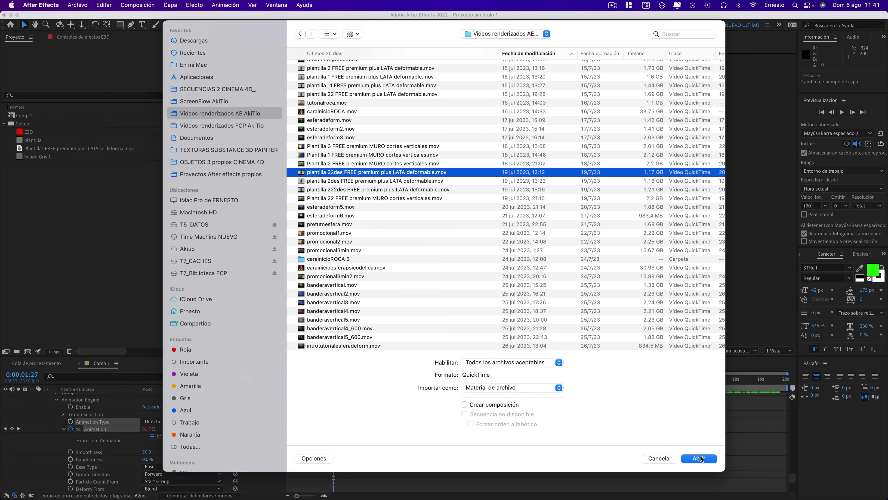
click(700, 457)
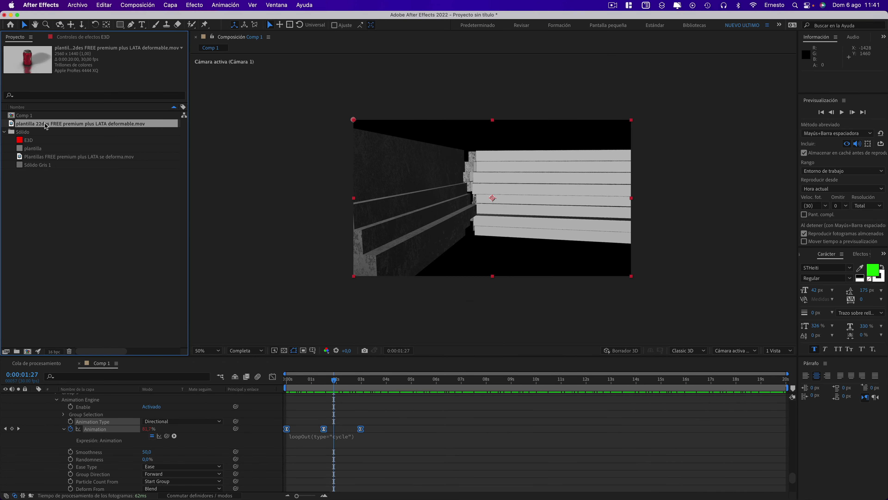
Create a new composition matching the LATA deformable can clip.
drag(34, 329, 31, 352)
drag(60, 123, 28, 344)
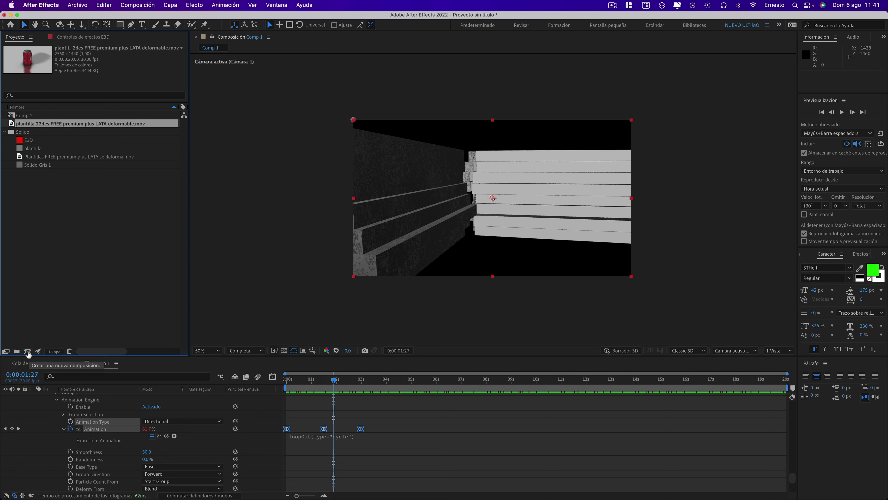
drag(55, 126, 121, 171)
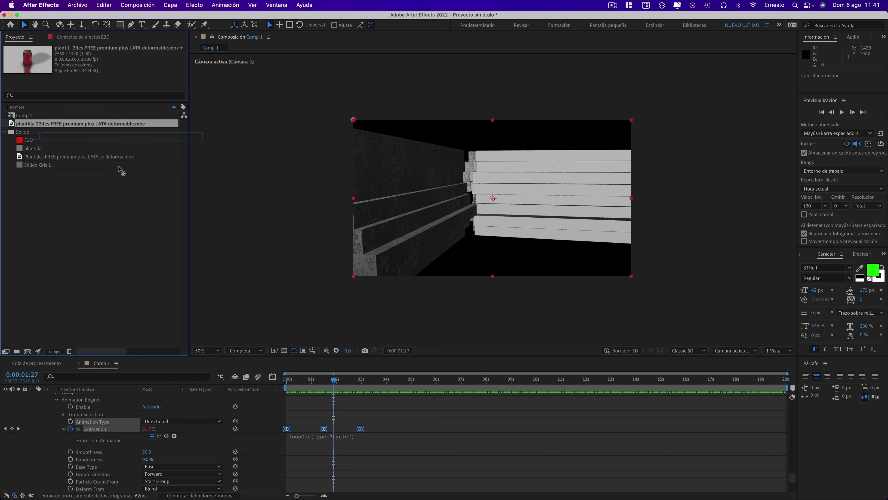
drag(39, 332, 27, 351)
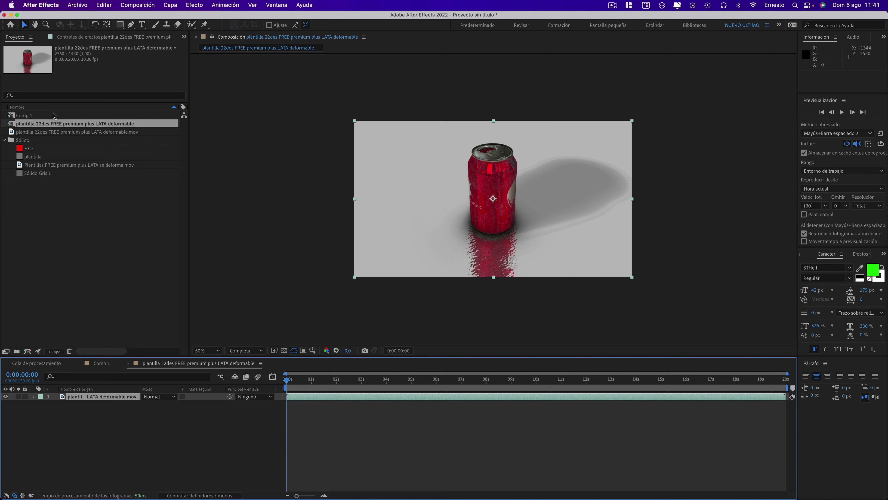
Rename the new composition to 'videos'.
right_click(40, 126)
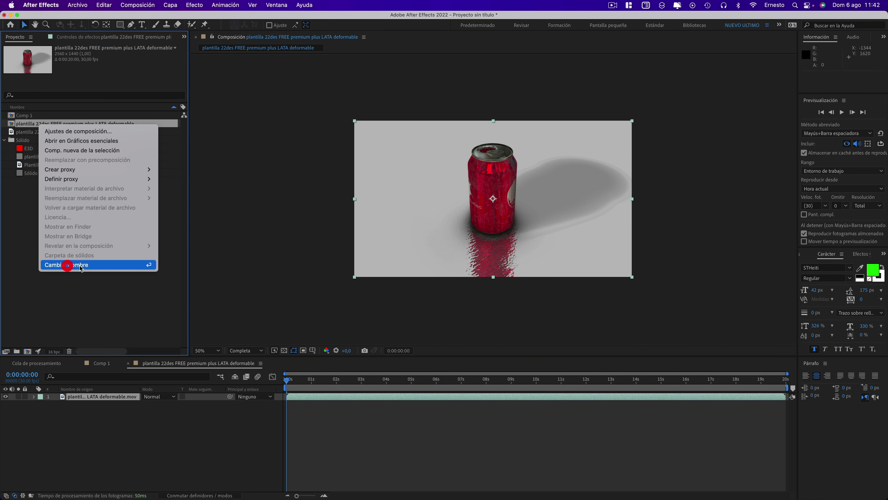
click(80, 267)
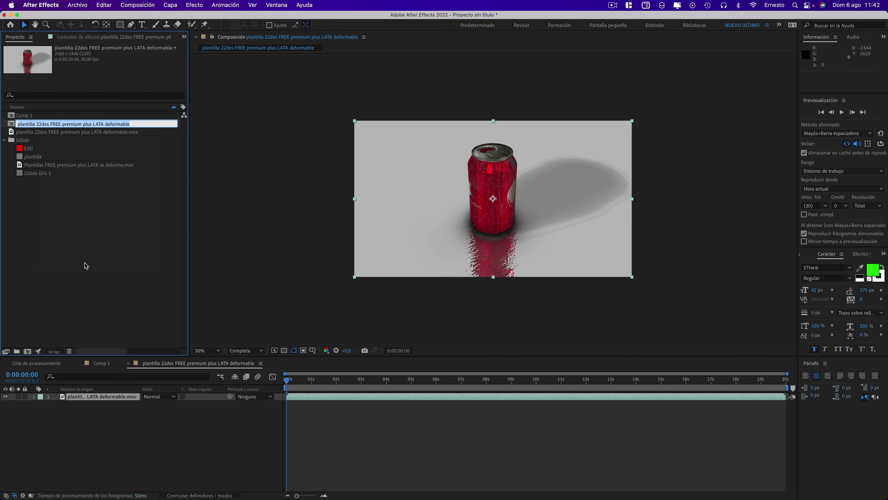
text(im)
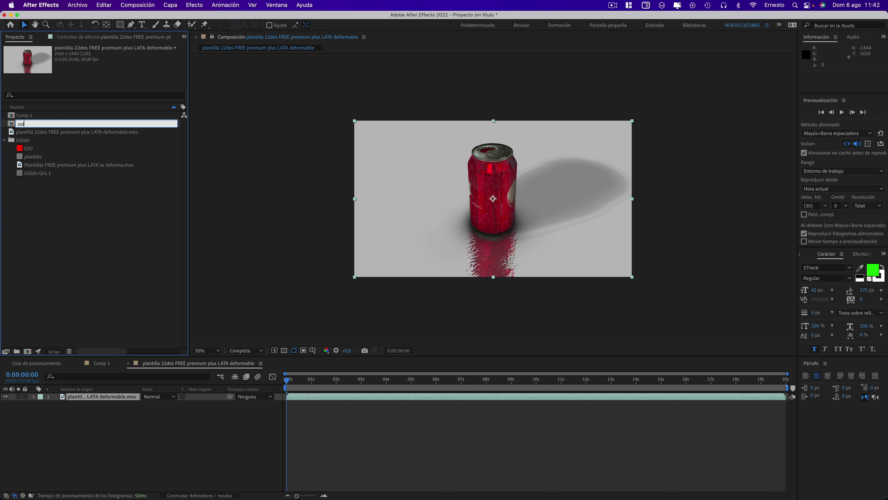
click(118, 220)
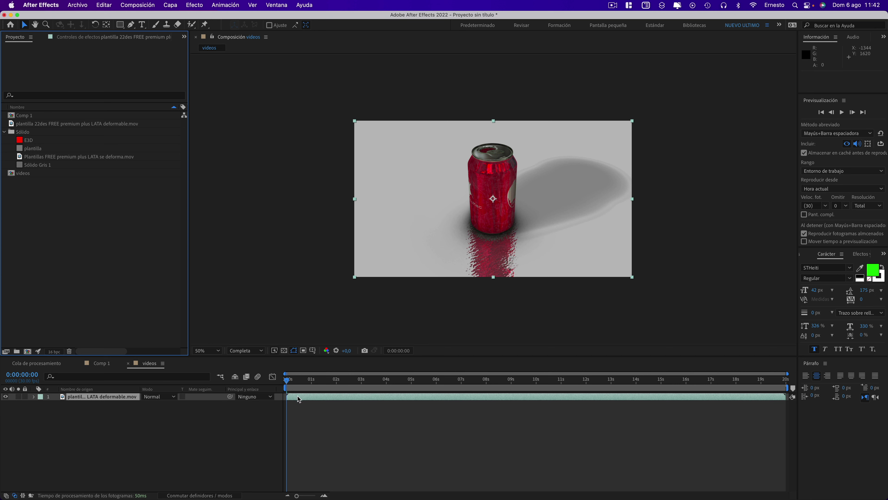
Shift the can clip earlier so it runs from -0:00:01:26 to 0:00:18:03.
mouse_move(288, 381)
mouse_down()
mouse_move(395, 386)
mouse_move(382, 397)
mouse_up()
click(286, 381)
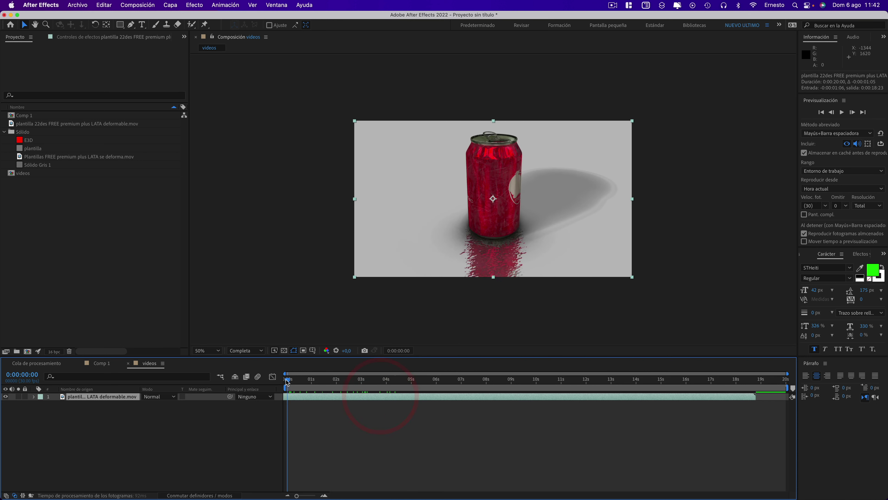
mouse_move(311, 396)
mouse_down()
mouse_move(294, 396)
mouse_move(334, 383)
mouse_move(410, 384)
mouse_up()
click(296, 381)
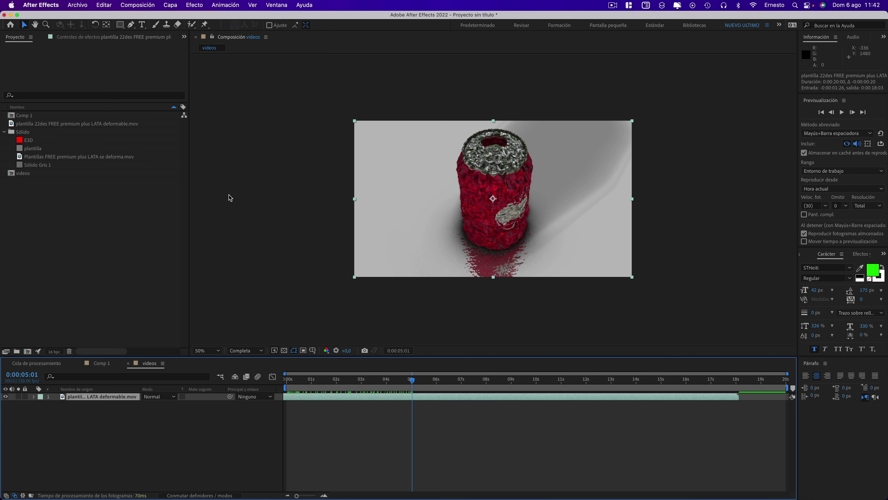
key(ctrl+Up)
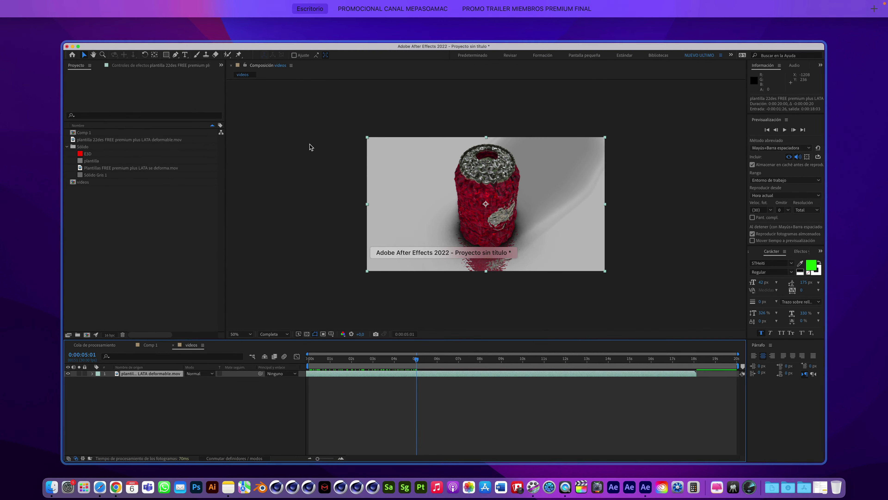
Open Videos renderizados AE AkiTio in Finder and preview RocaTEXTURIZADA3.mov.
click(53, 487)
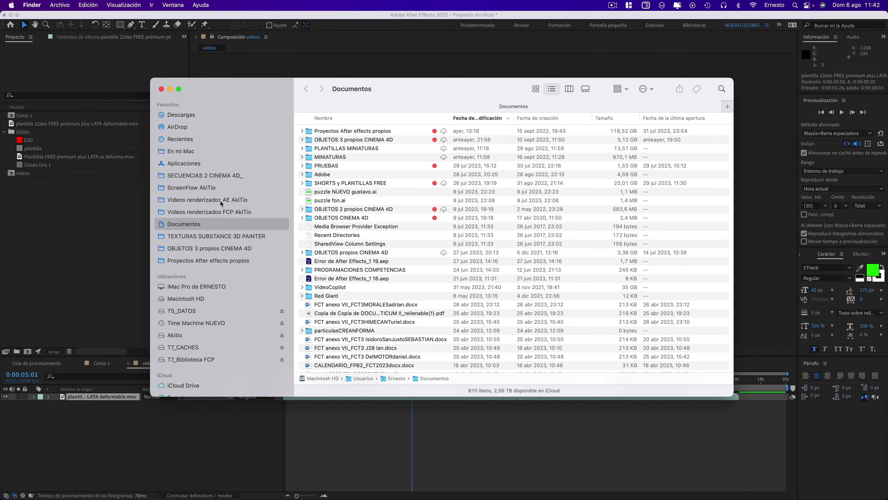
click(220, 200)
scroll(343, 292, down, 5)
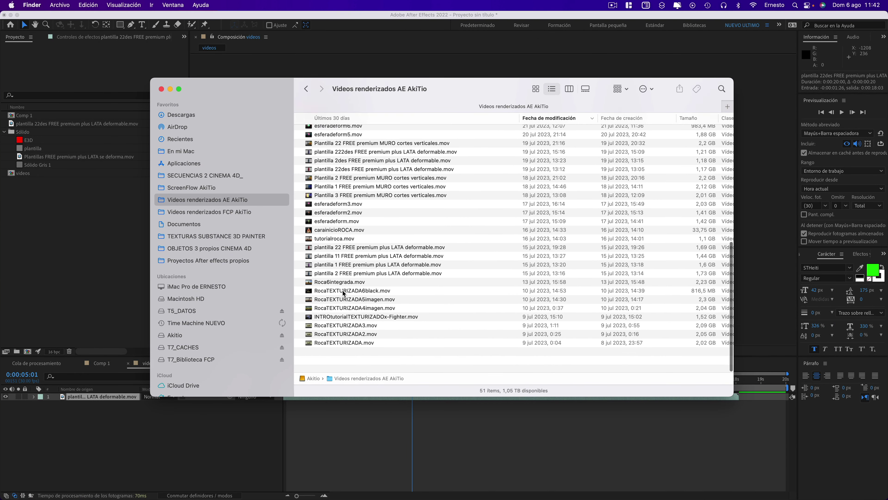
scroll(344, 294, up, 2)
click(337, 345)
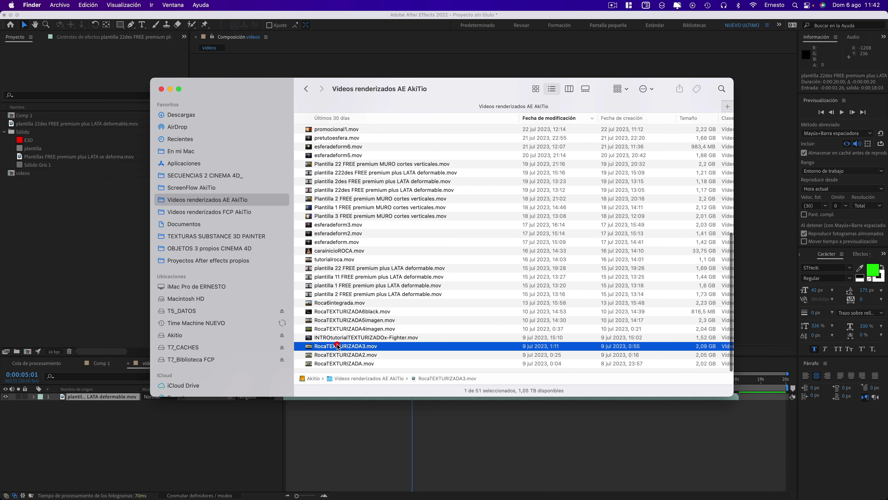
key(space)
key(space)
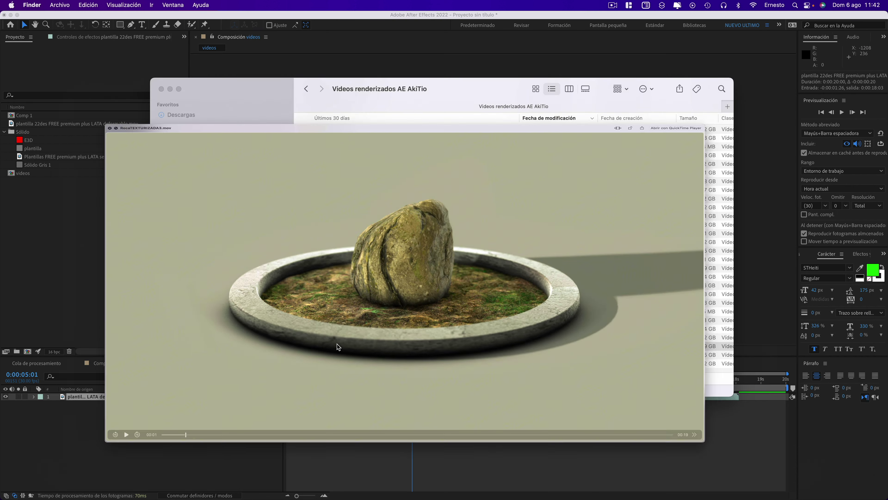
Preview RocaTEXTURIZADA5imagen.mov and drag it into the videos composition.
click(332, 320)
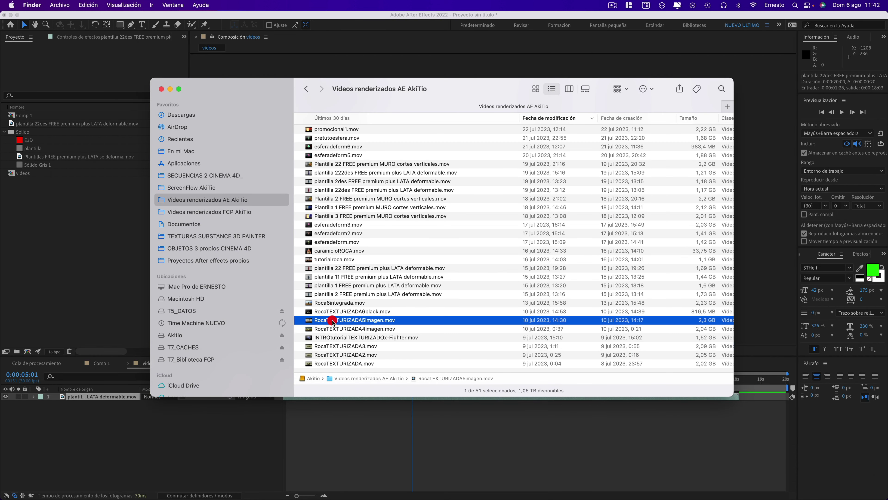
key(space)
key(space)
drag(335, 321, 102, 402)
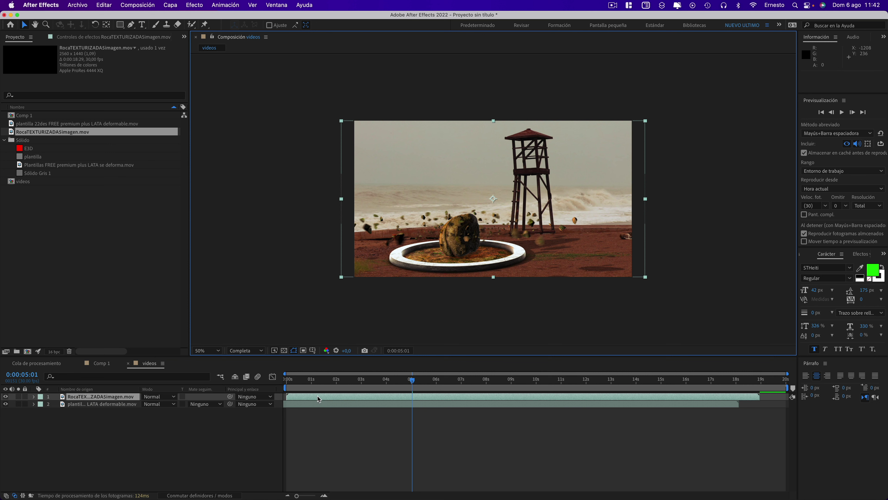
Slide the rock layer to start at 0:00:05:01, running to 0:00:23:06.
drag(318, 398, 443, 394)
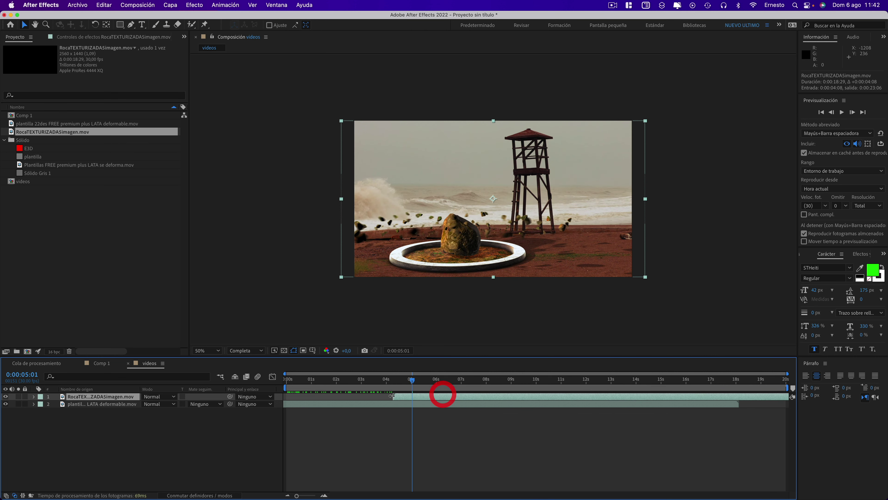
mouse_move(440, 394)
mouse_down()
mouse_move(411, 396)
mouse_move(537, 382)
mouse_up()
click(536, 379)
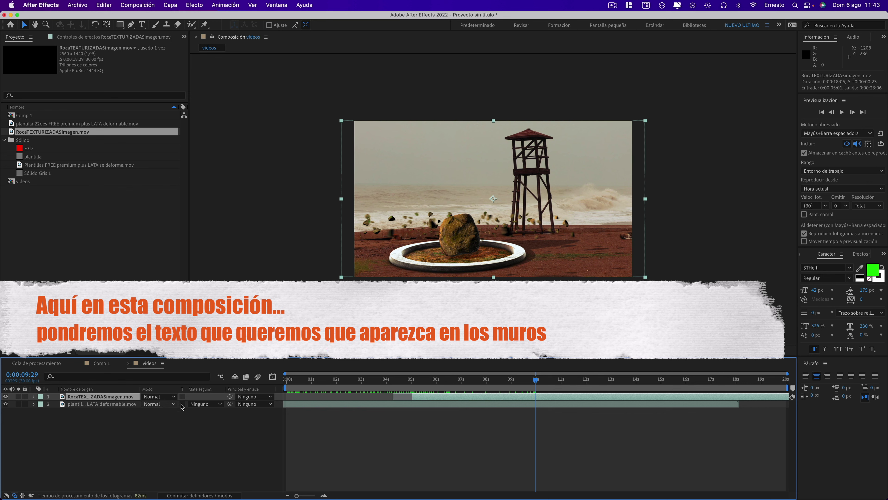
Bring the rendered-videos Finder window forward and Quick Look promocional1.mov and banderavertical5.mov.
key(ctrl+Up)
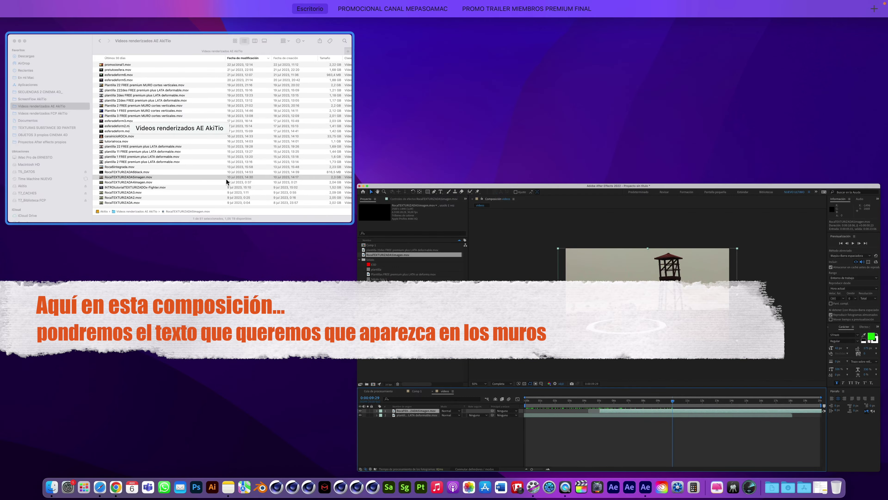
click(225, 178)
scroll(349, 196, up, 5)
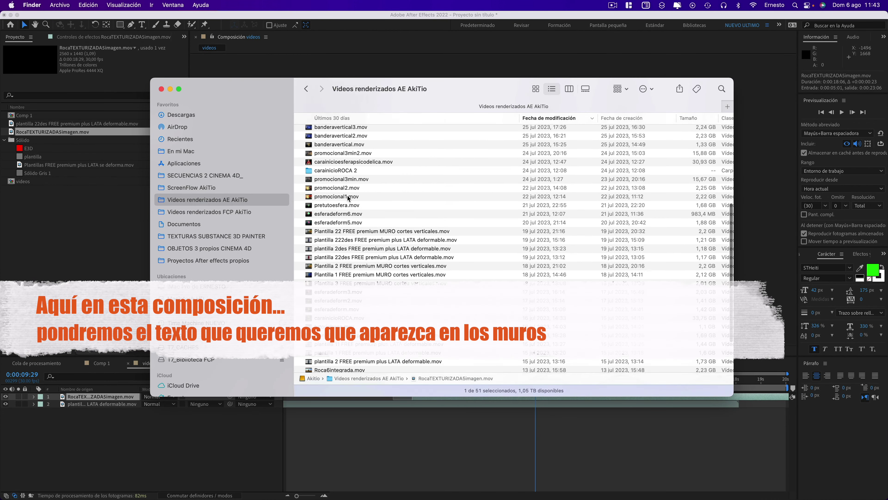
click(334, 203)
key(space)
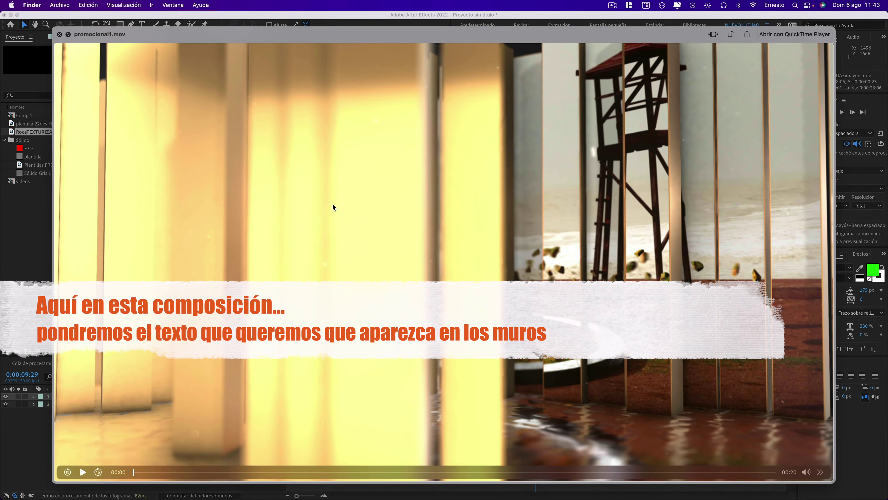
key(space)
scroll(333, 205, up, 5)
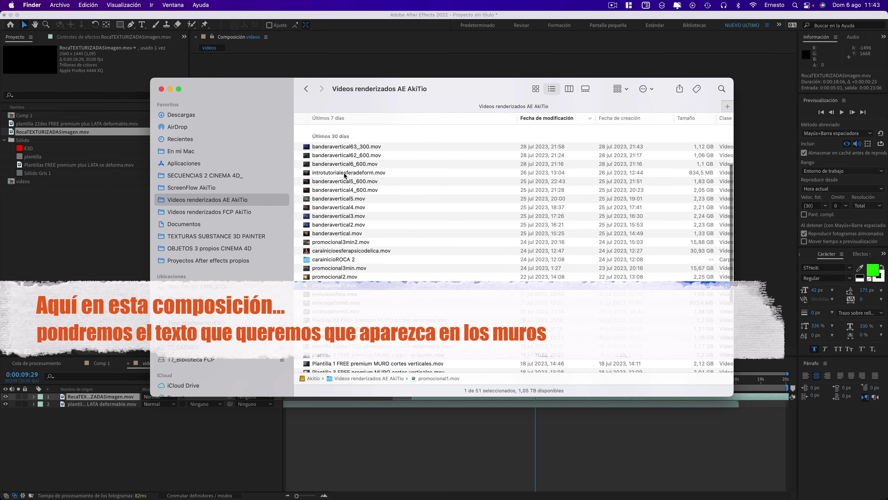
click(329, 199)
key(space)
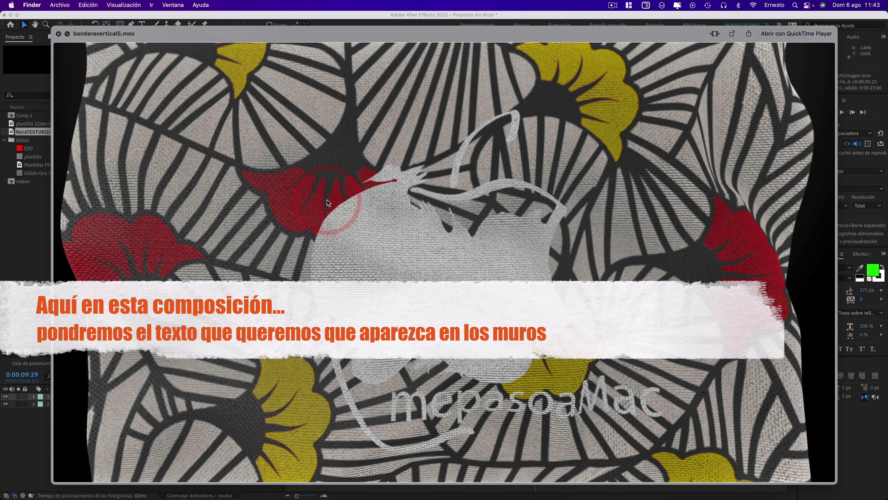
key(space)
Drop banderavertical5.mov into the videos timeline, start it at 0:00:09:29, and scrub to check.
drag(332, 200, 114, 399)
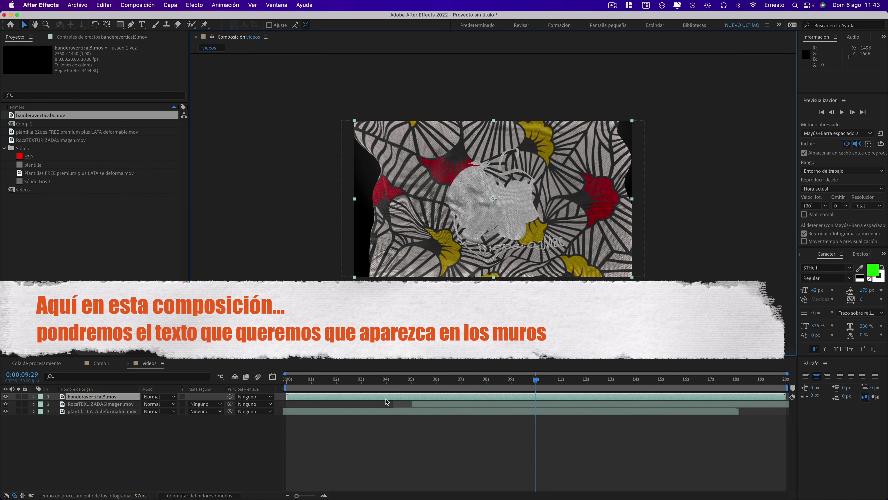
drag(387, 397, 619, 395)
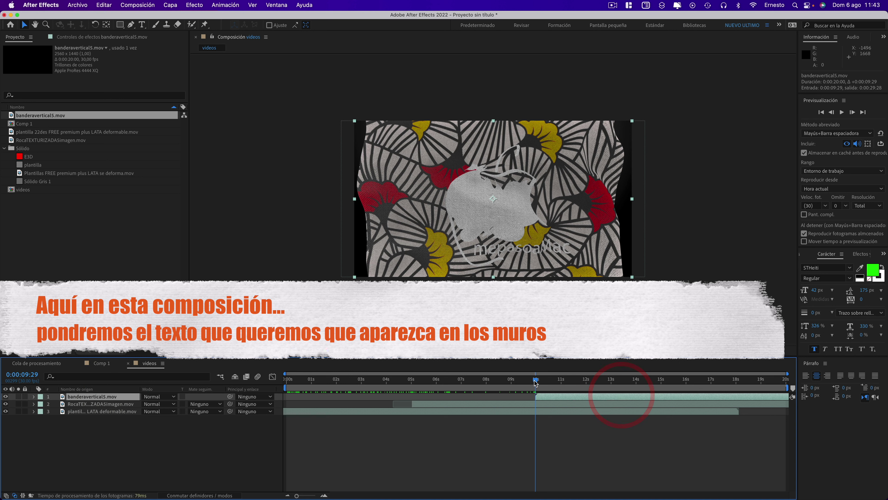
click(545, 380)
mouse_move(547, 381)
mouse_down()
mouse_move(324, 376)
mouse_move(546, 380)
mouse_up()
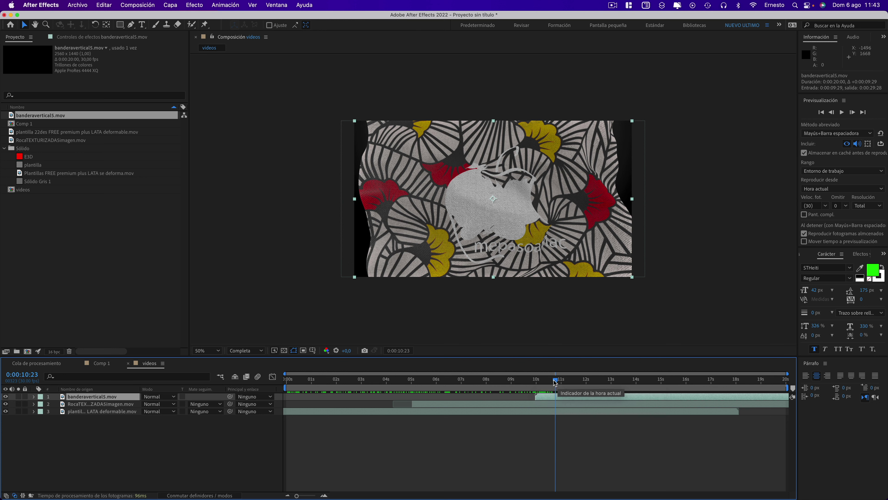
drag(555, 381, 659, 381)
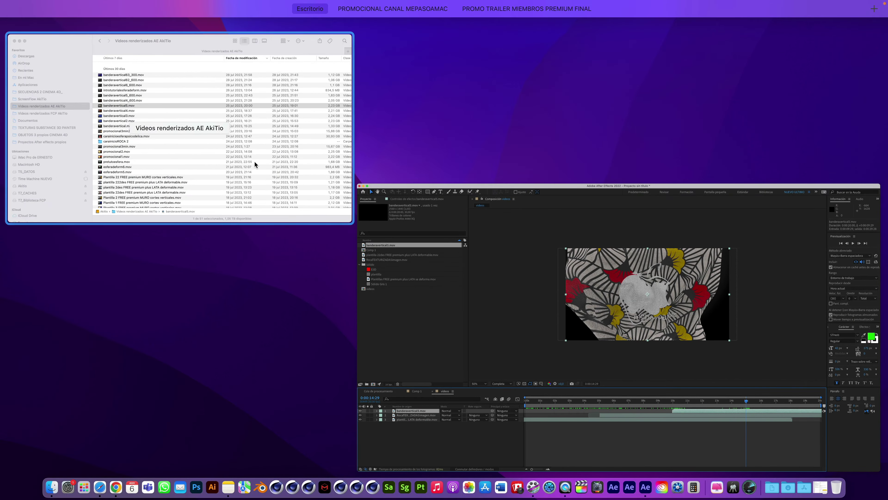
Preview esferadeform5.mov in the rendered-videos folder and drag it toward the composition.
click(257, 162)
scroll(326, 168, up, 5)
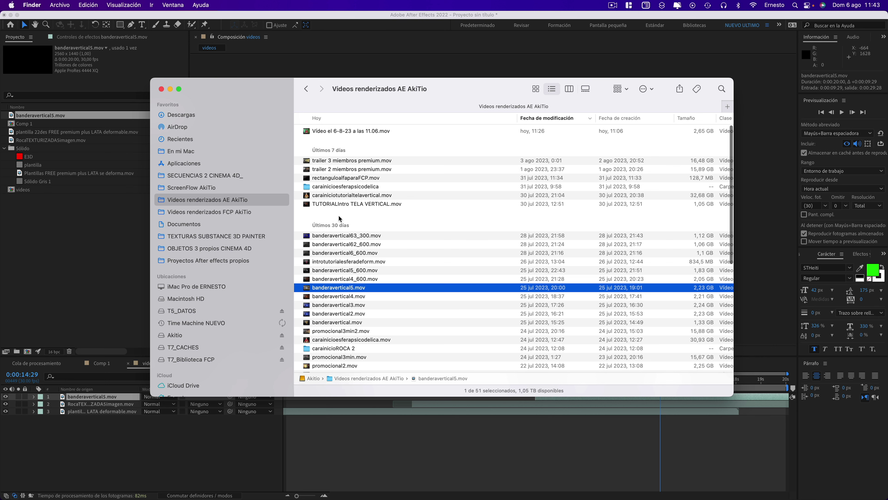
scroll(337, 221, down, 8)
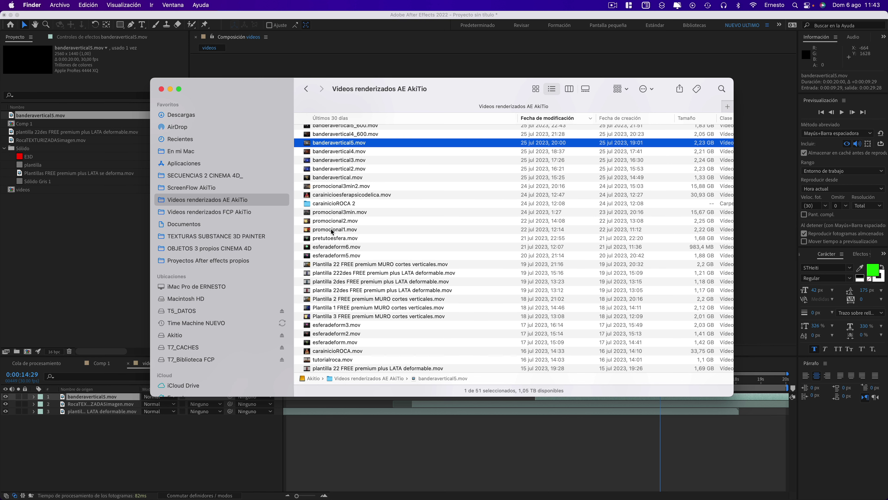
click(334, 256)
key(space)
key(space)
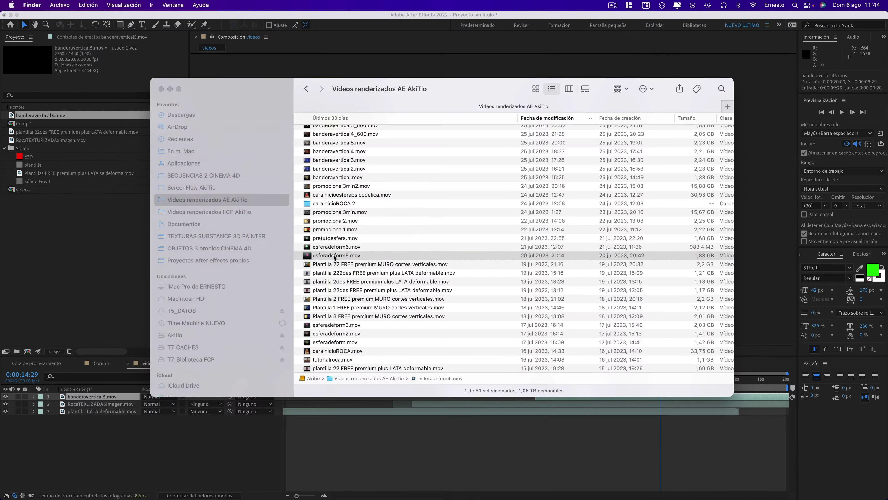
drag(334, 256, 101, 397)
Start the esferadeform5.mov layer near 0:00:14:28 and scrub back through the four staggered clips.
drag(351, 394, 725, 380)
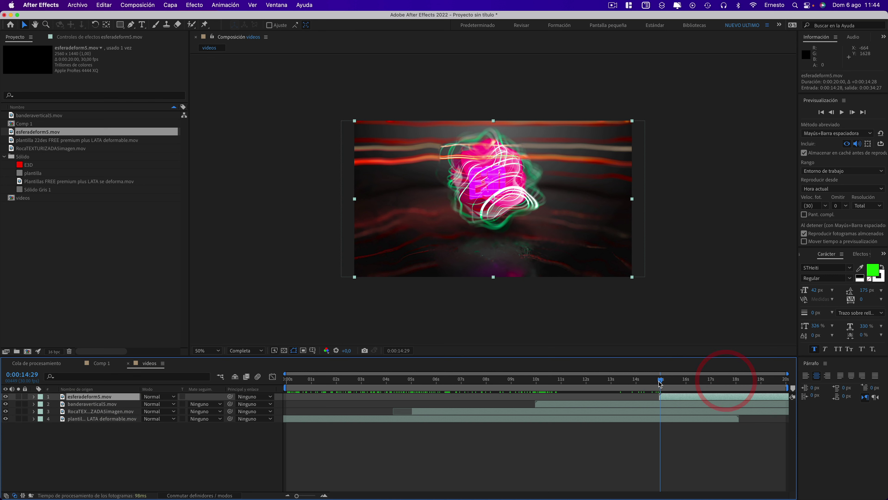
click(721, 380)
drag(723, 382, 331, 367)
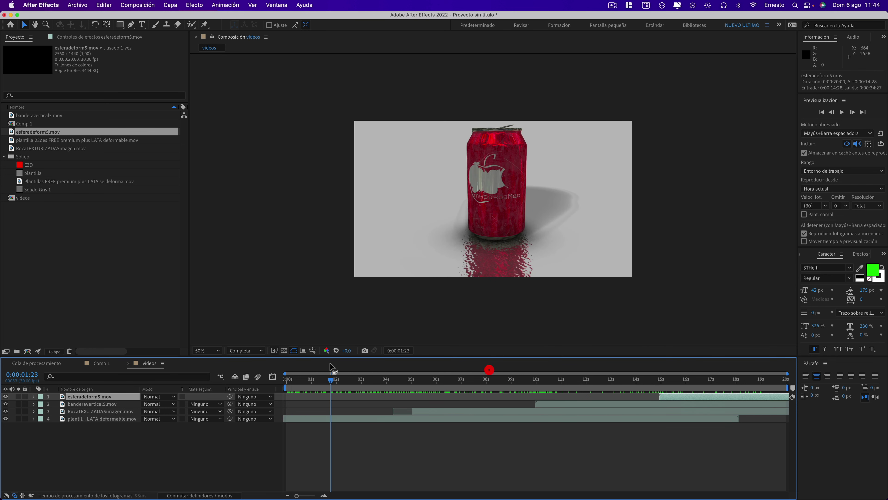
Add the videos composition to Comp 1 as a layer and turn off its visibility.
click(98, 364)
click(51, 426)
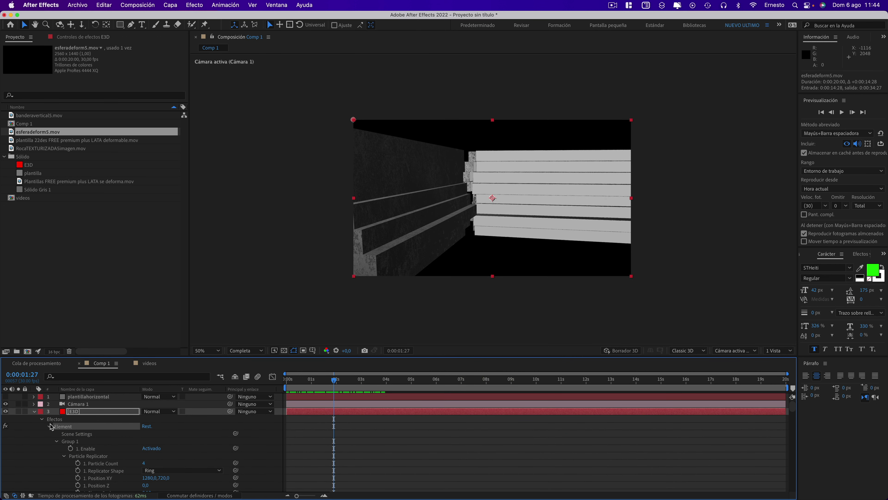
click(34, 411)
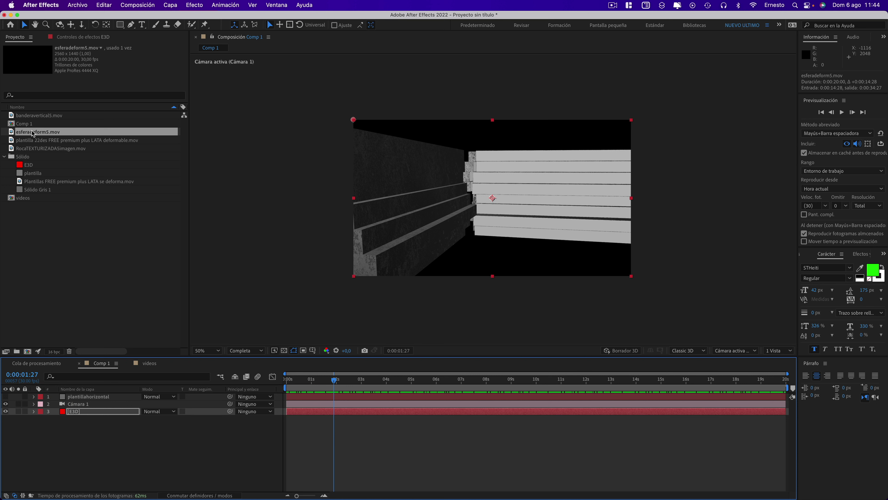
click(21, 199)
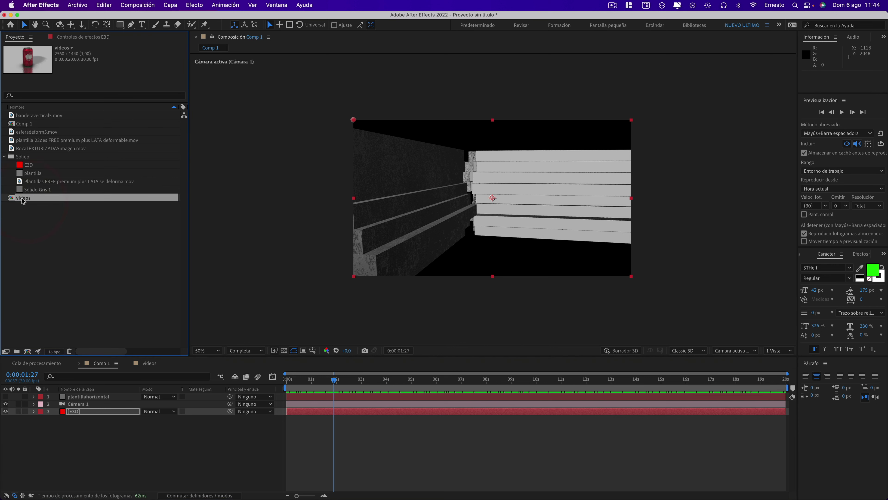
drag(21, 199, 91, 436)
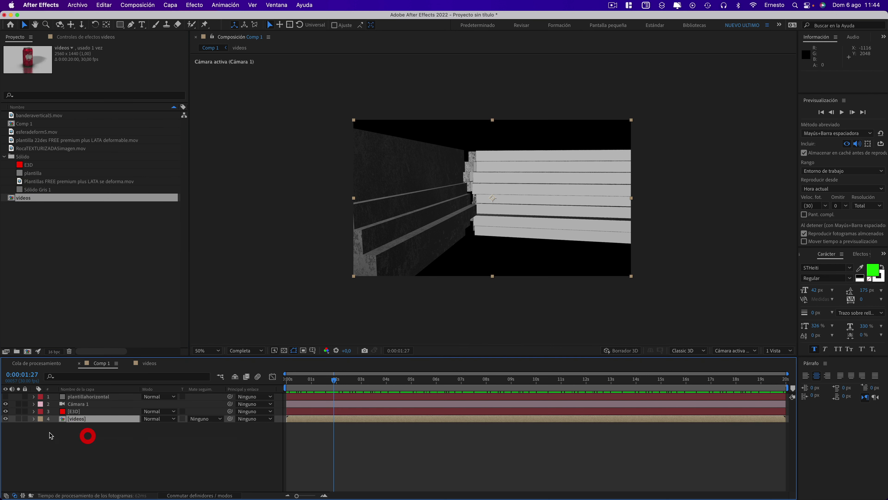
click(5, 419)
Select the E3D layer and collapse the Animation Engine and group settings in Effect Controls.
click(73, 411)
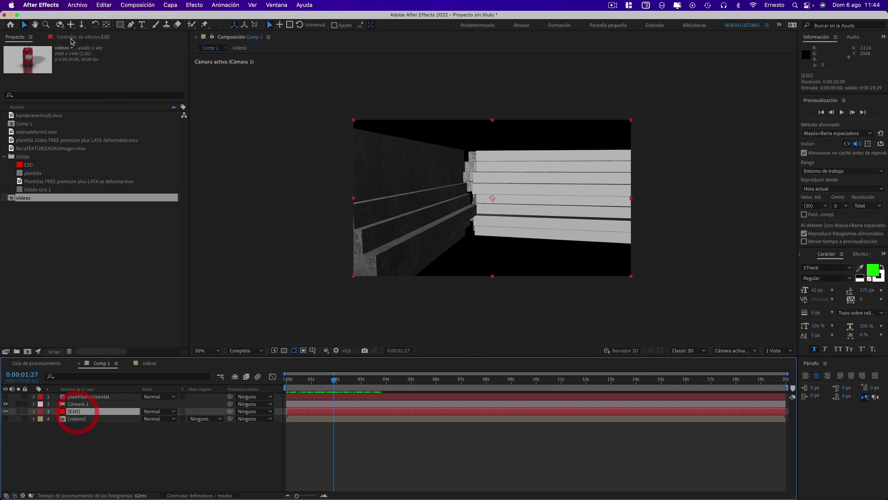
click(88, 37)
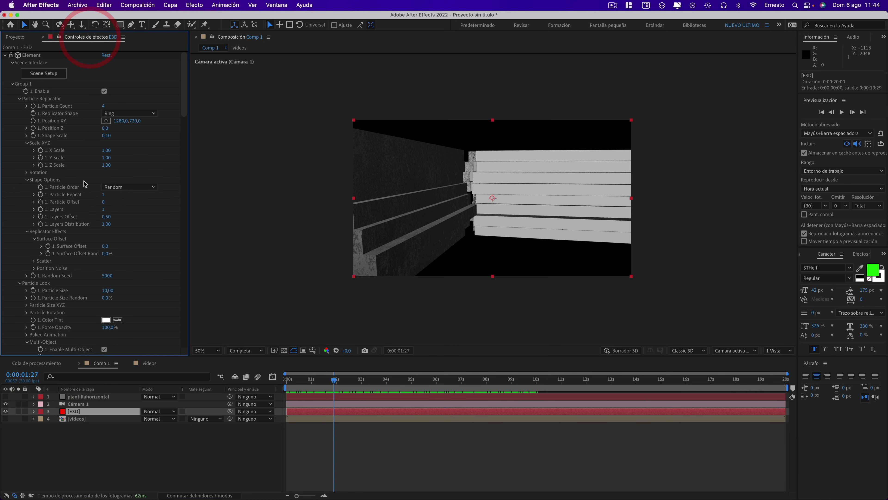
scroll(76, 187, down, 10)
scroll(76, 187, down, 5)
scroll(77, 187, down, 5)
scroll(76, 187, down, 5)
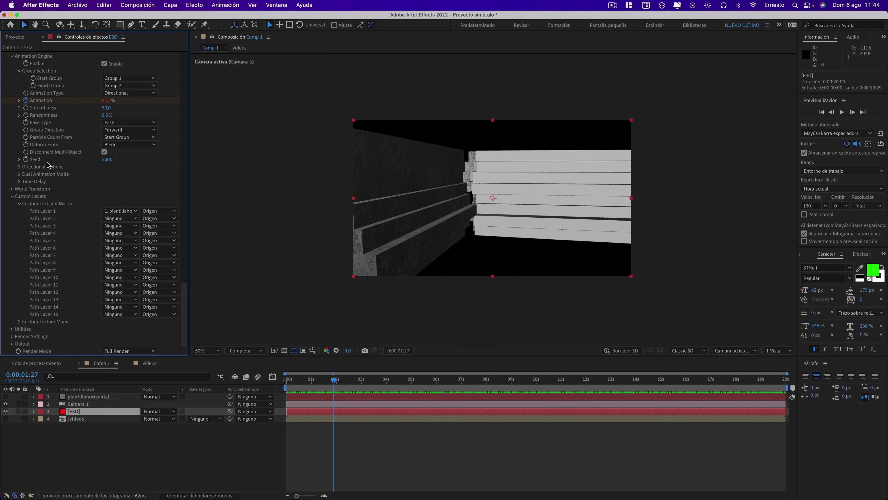
scroll(48, 165, up, 5)
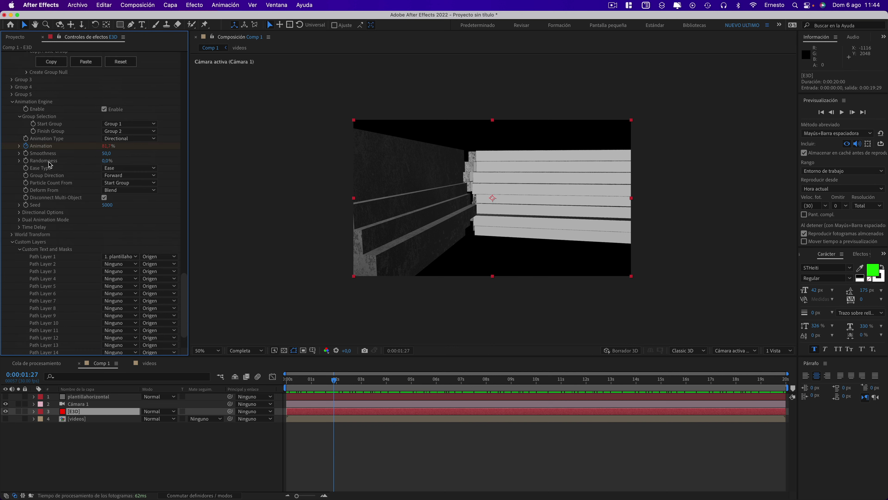
click(13, 102)
scroll(15, 95, up, 5)
scroll(16, 91, up, 5)
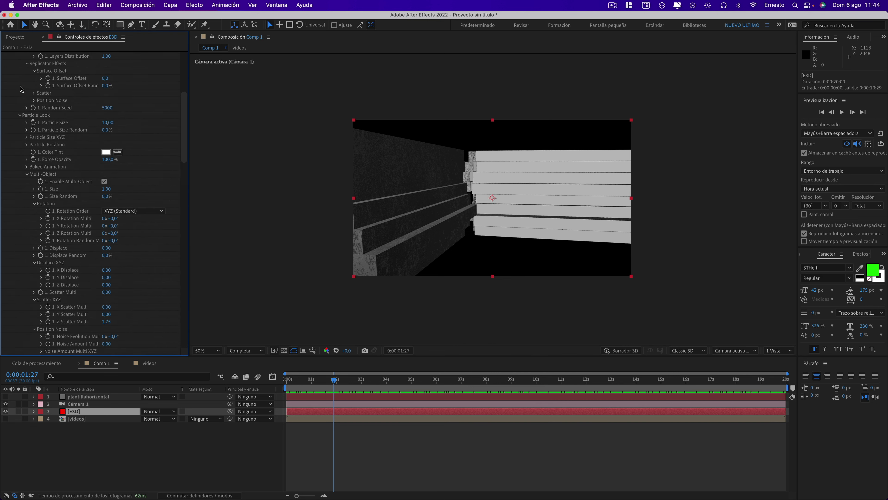
scroll(18, 87, up, 5)
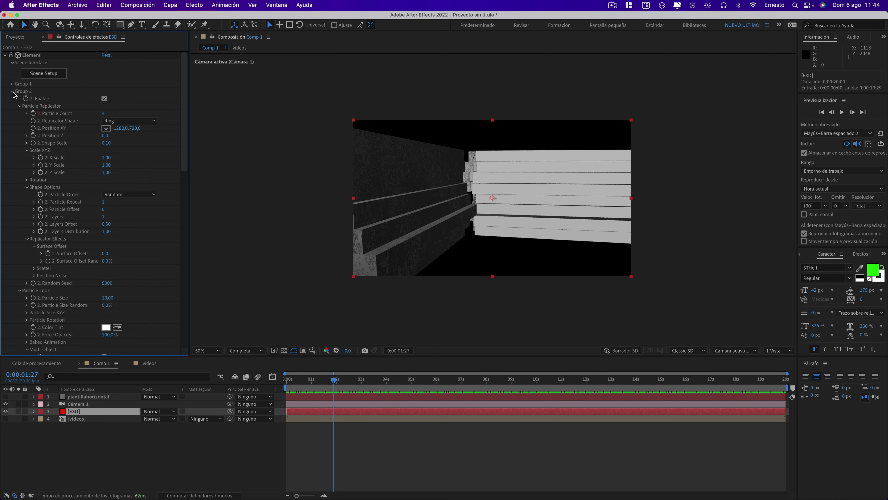
click(12, 84)
Assign '4. videos' as Custom Texture Maps Layer 1, then open Element's Scene Setup.
click(12, 136)
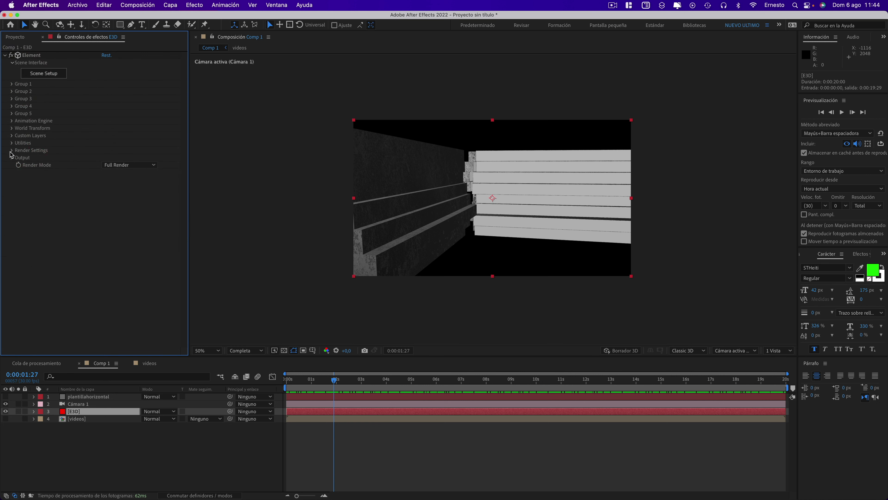
click(11, 136)
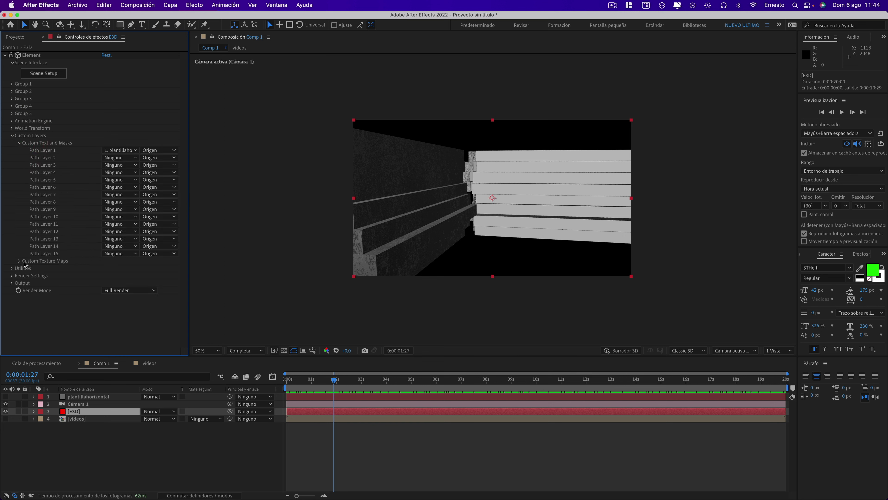
click(20, 143)
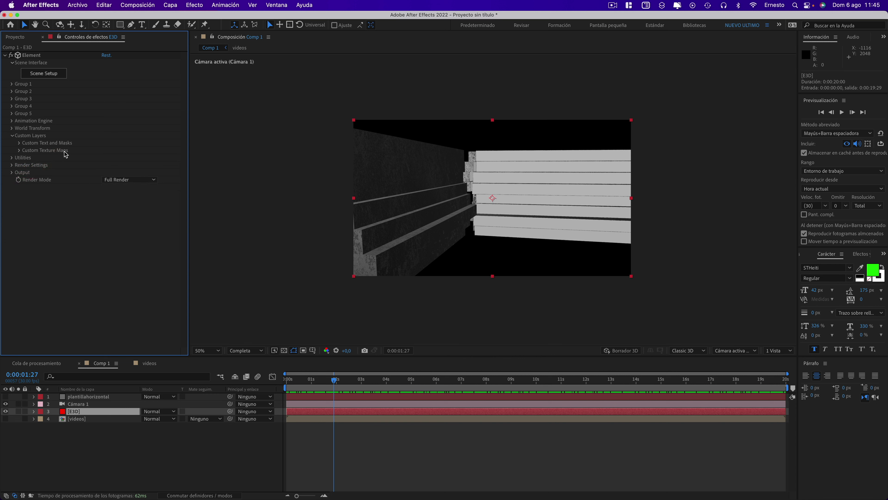
click(19, 151)
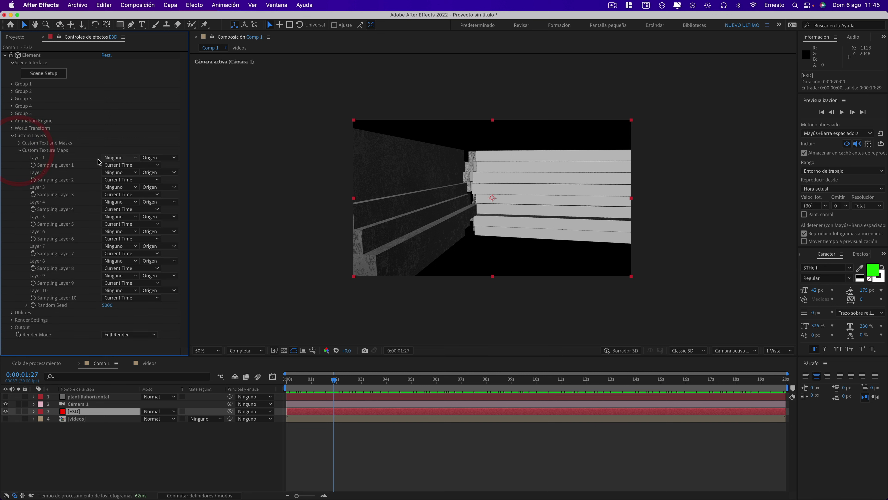
click(112, 159)
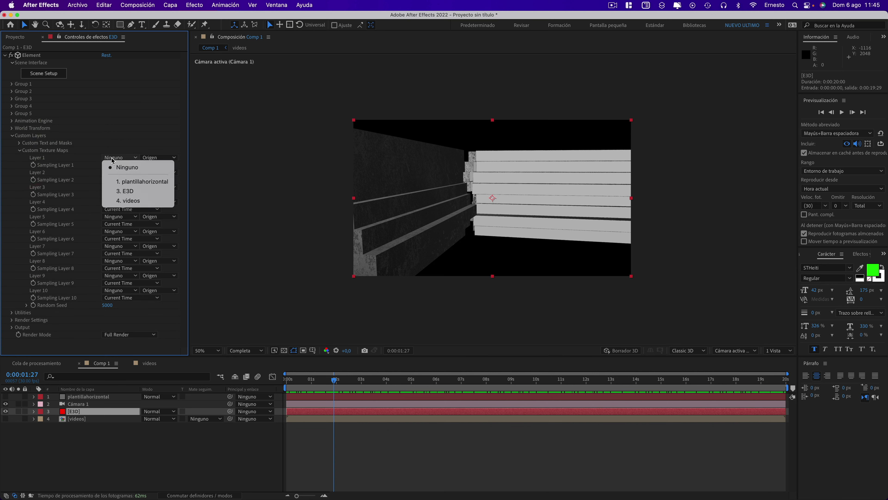
click(128, 200)
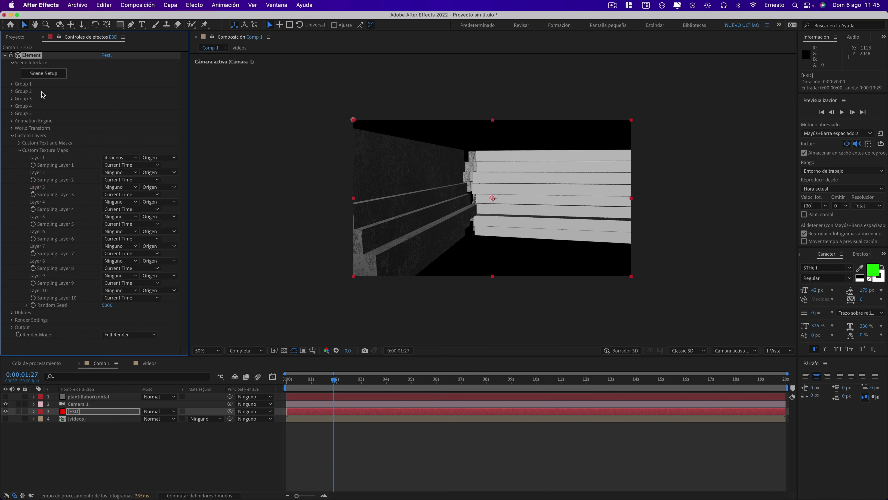
click(41, 75)
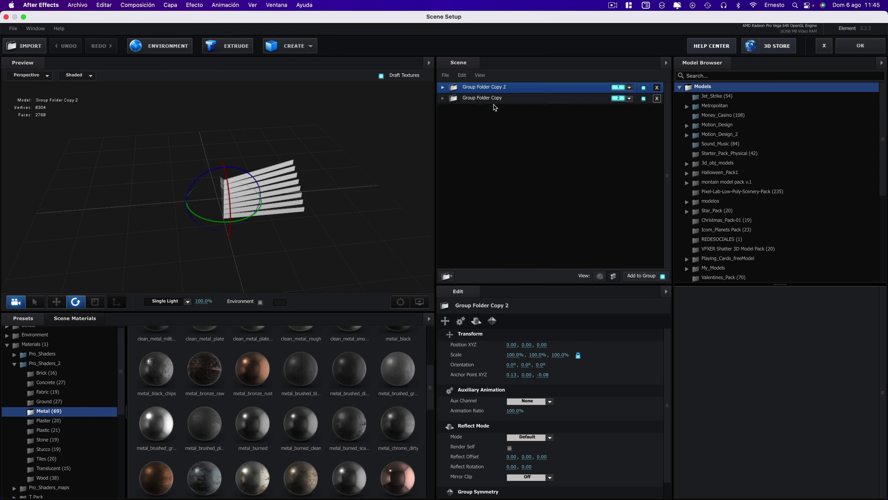
Remove the unused Bevel 1 material from Scene Materials.
click(90, 317)
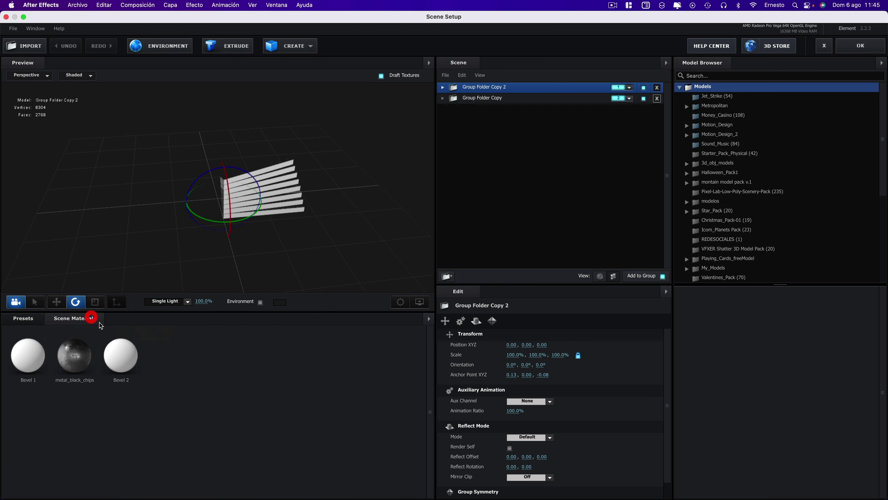
right_click(280, 396)
click(301, 418)
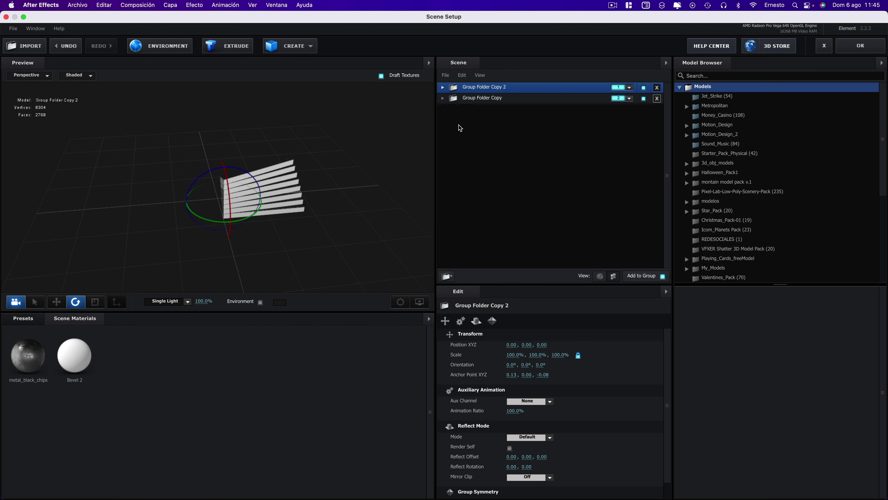
Expand both group folders in material view to inspect metal_black_chips and Bevel 2.
click(442, 99)
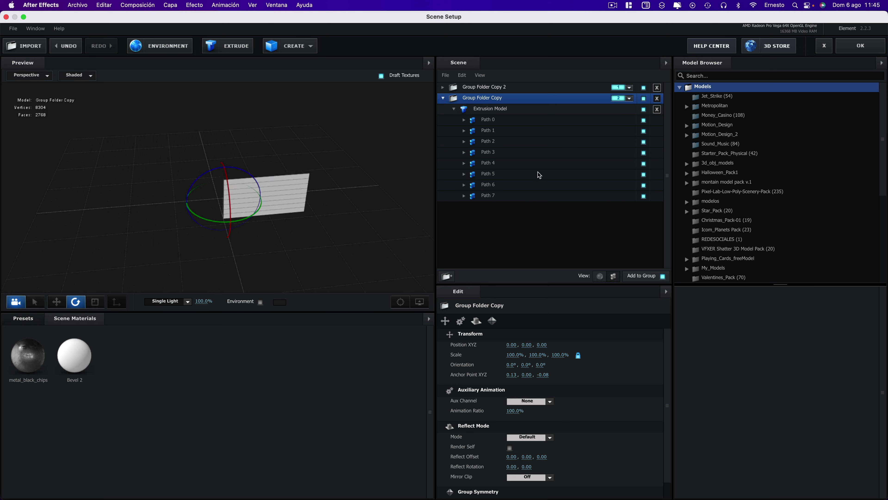
click(599, 277)
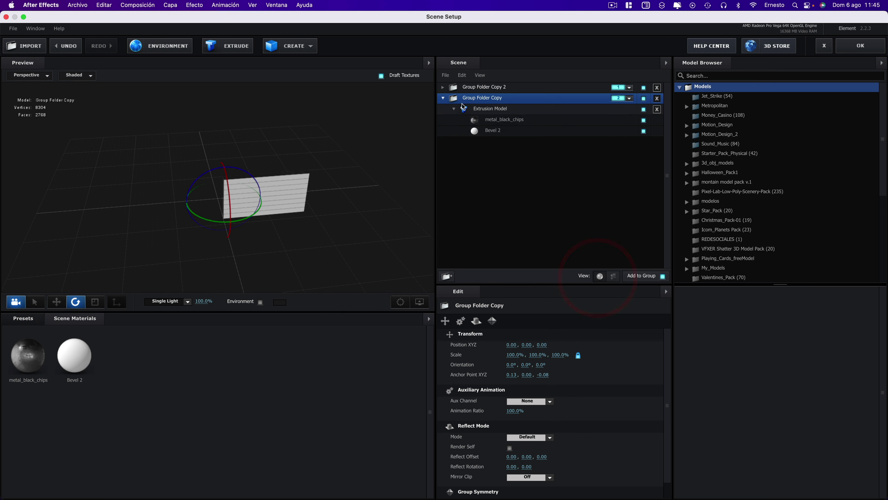
click(443, 87)
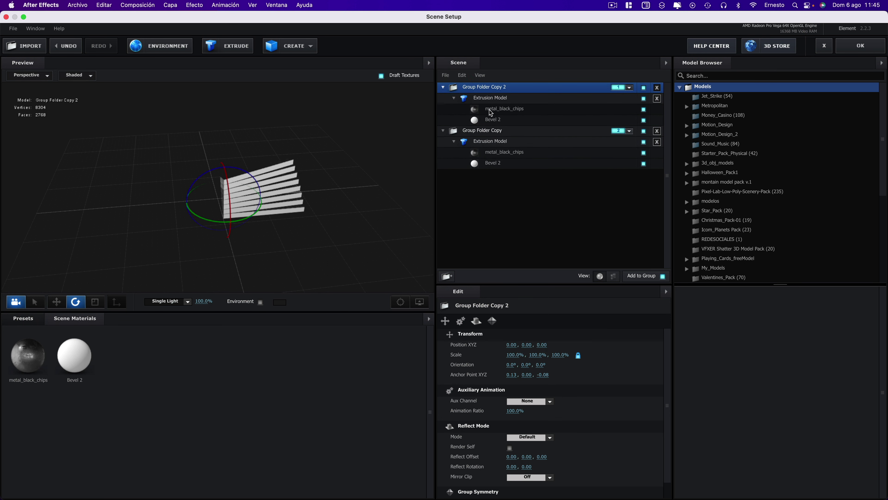
click(508, 111)
click(493, 120)
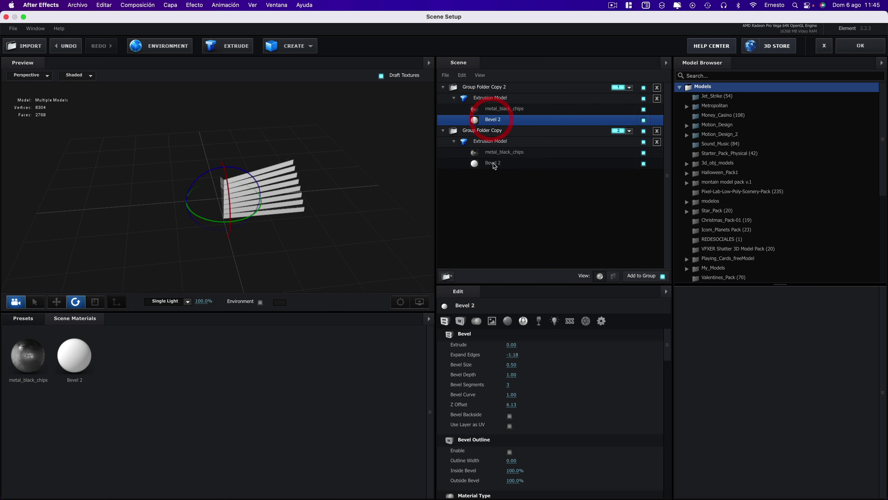
click(130, 376)
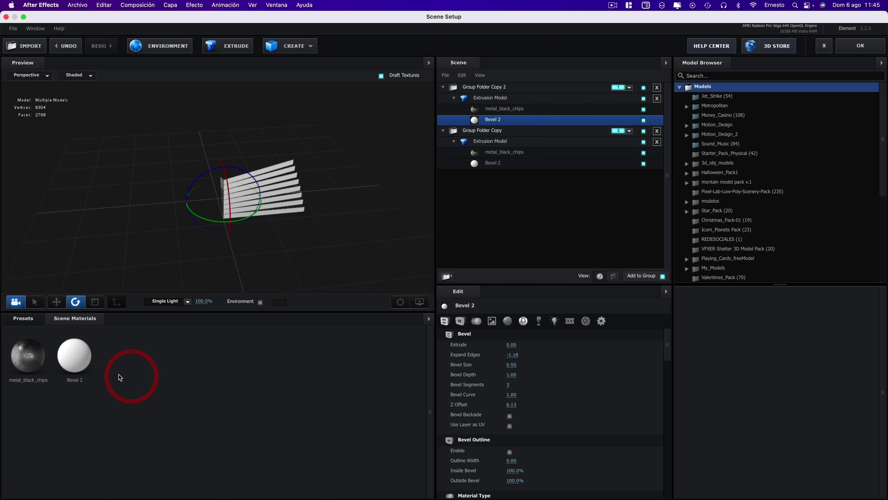
Run Remove Unused Materials again and open the Bevel 2 material's settings.
right_click(168, 382)
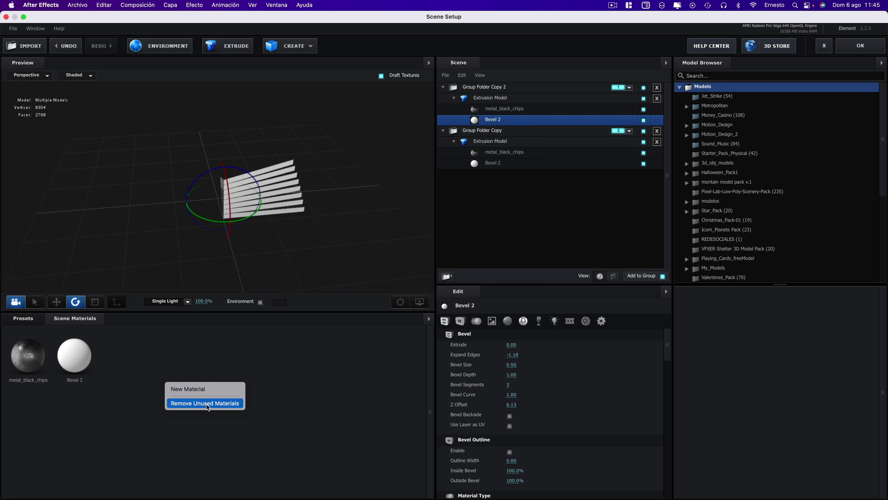
click(224, 403)
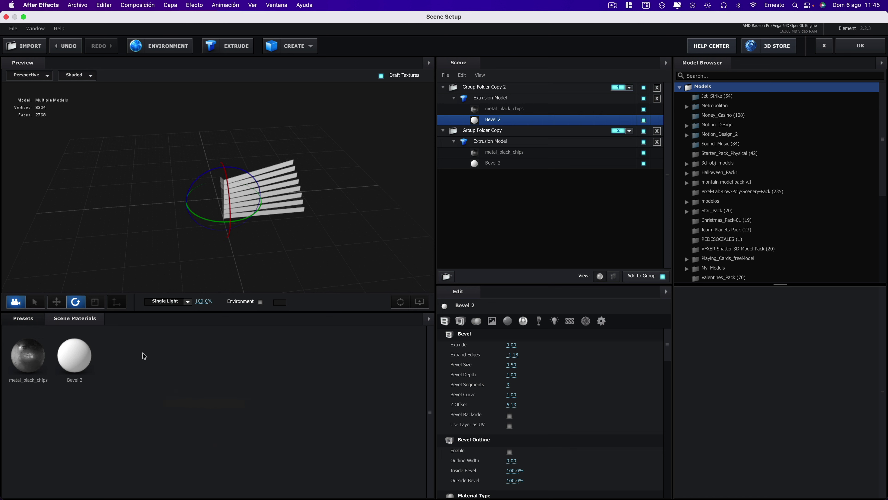
click(85, 356)
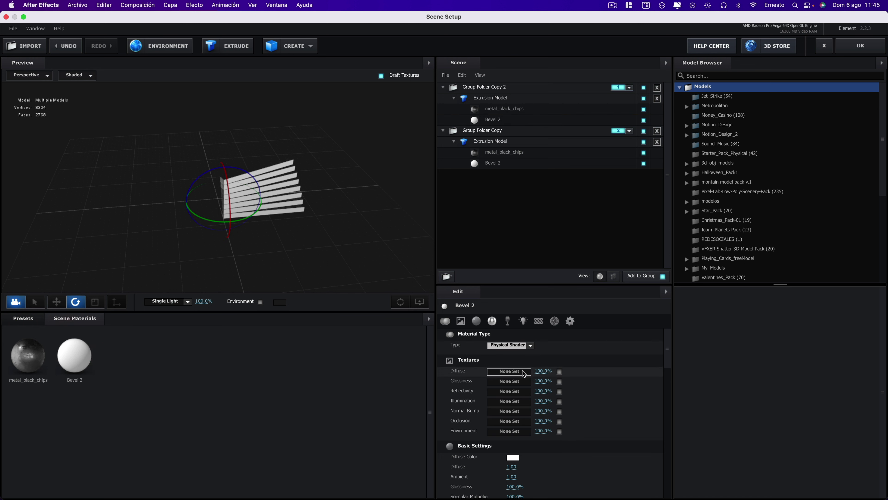
Set Bevel 2's Diffuse texture to Custom Layer 1 (videos) and enable Use Layer as UV.
click(511, 372)
click(415, 121)
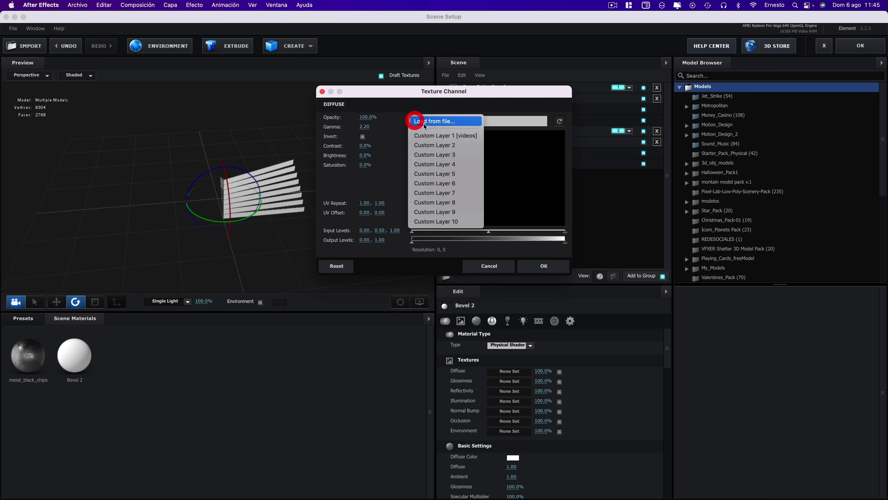
click(434, 137)
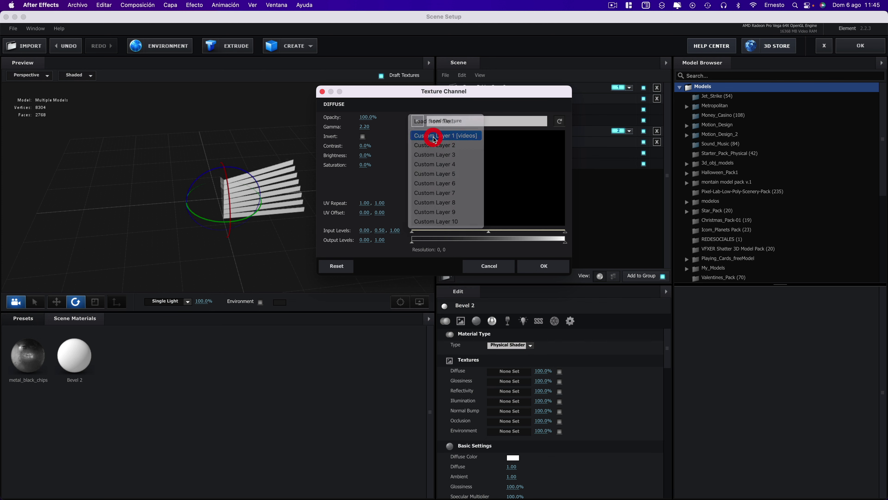
click(544, 266)
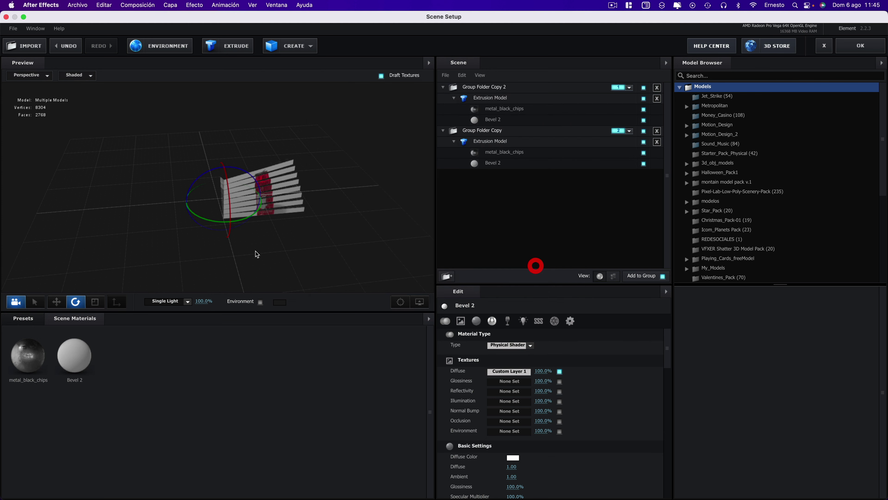
mouse_move(255, 252)
mouse_down()
mouse_move(327, 222)
mouse_move(344, 233)
mouse_up()
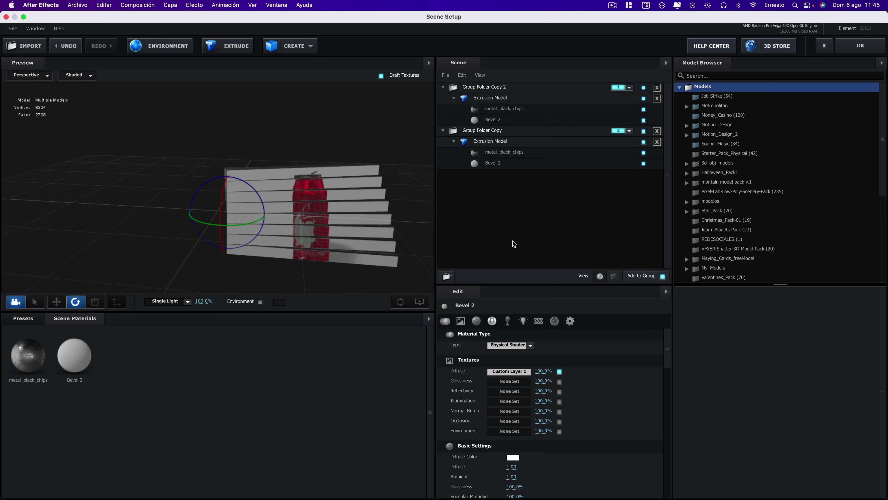
click(498, 165)
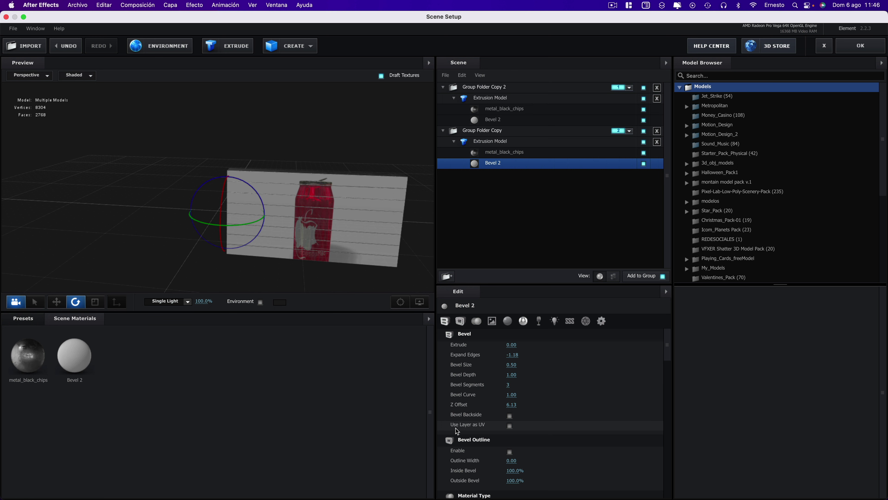
click(509, 425)
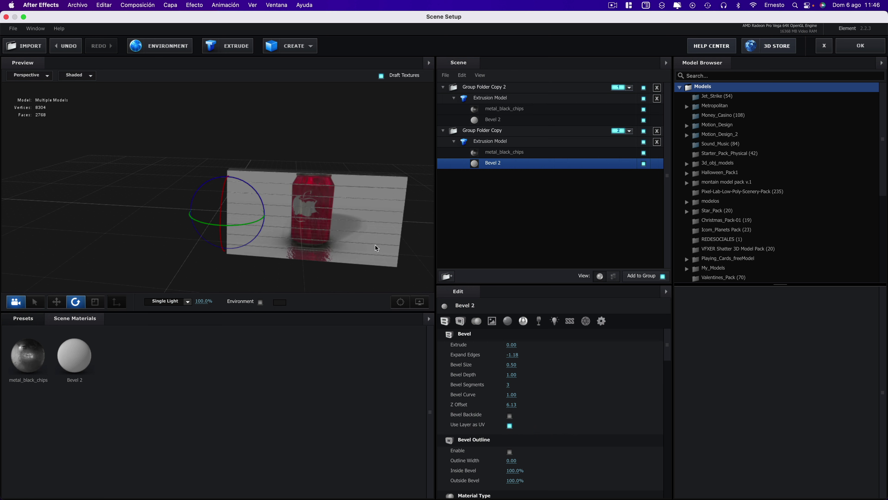
Check the textured planks near 8 seconds, then reselect Group Folder Copy 2's bevel in Scene Setup.
click(858, 49)
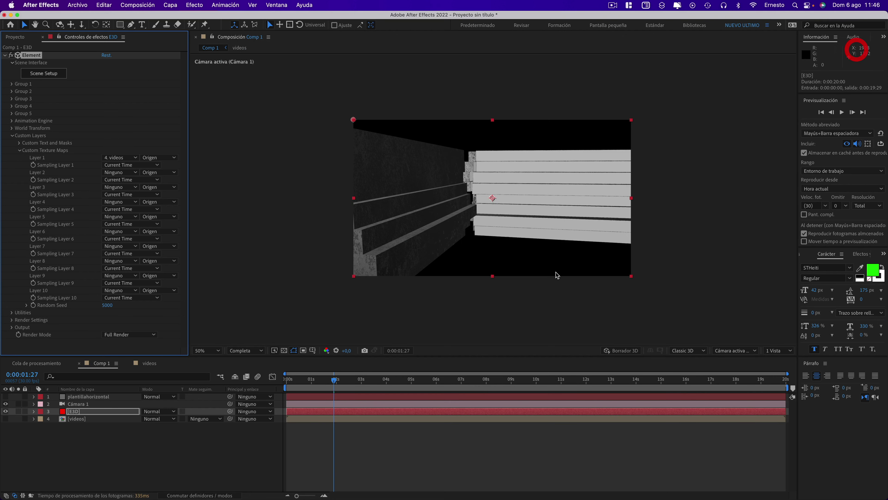
mouse_move(435, 381)
mouse_down()
mouse_move(532, 385)
mouse_move(461, 380)
mouse_up()
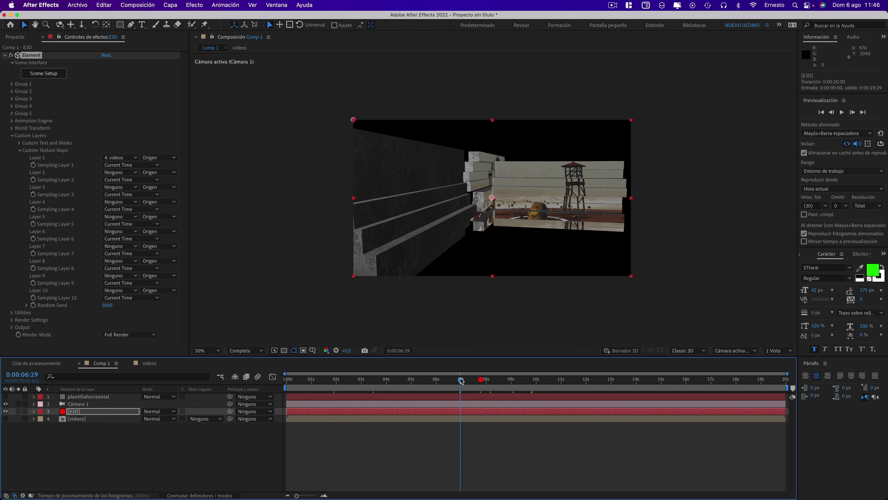
click(54, 72)
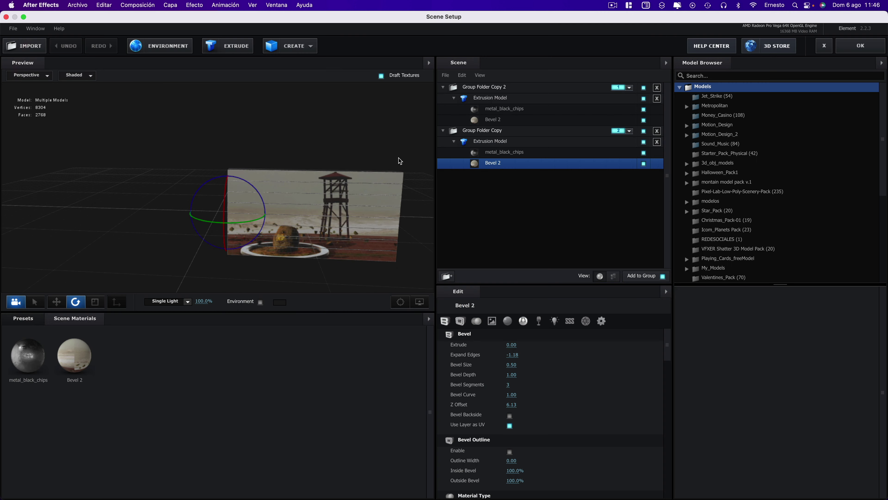
drag(474, 119, 508, 455)
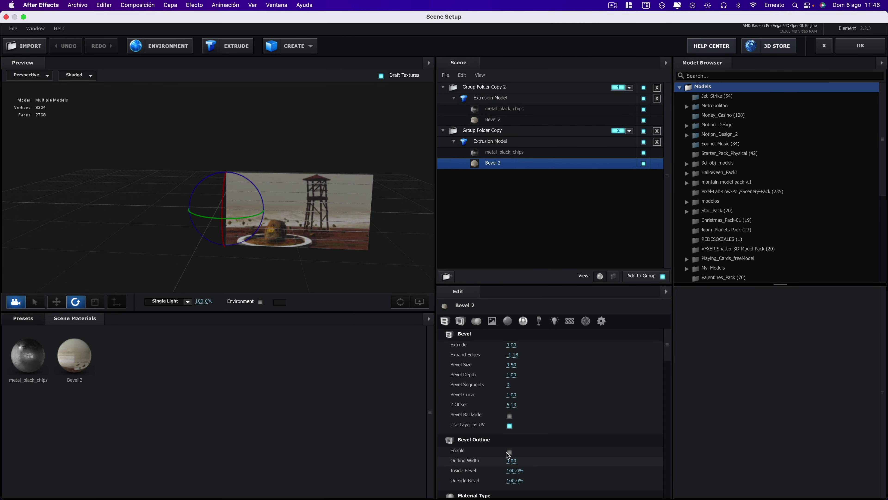
click(493, 119)
Turn off Use Layer as UV on Group Folder Copy 2's Bevel 2 and apply the scene.
click(509, 425)
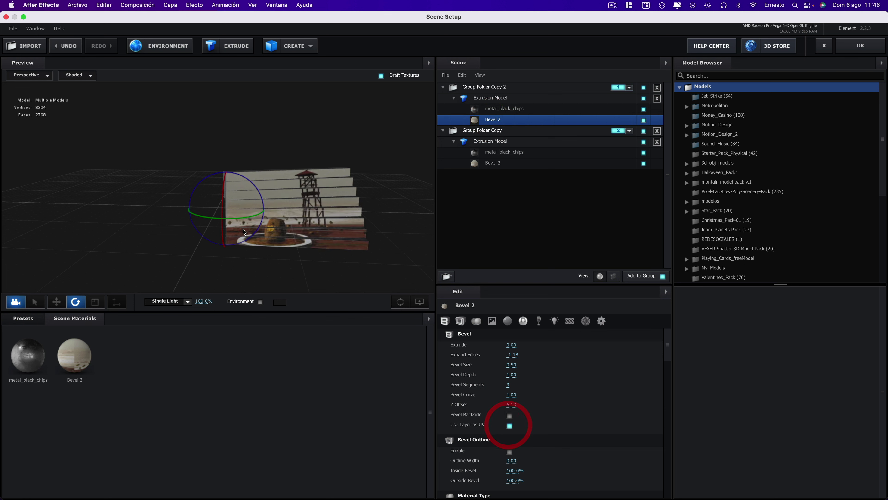
click(500, 162)
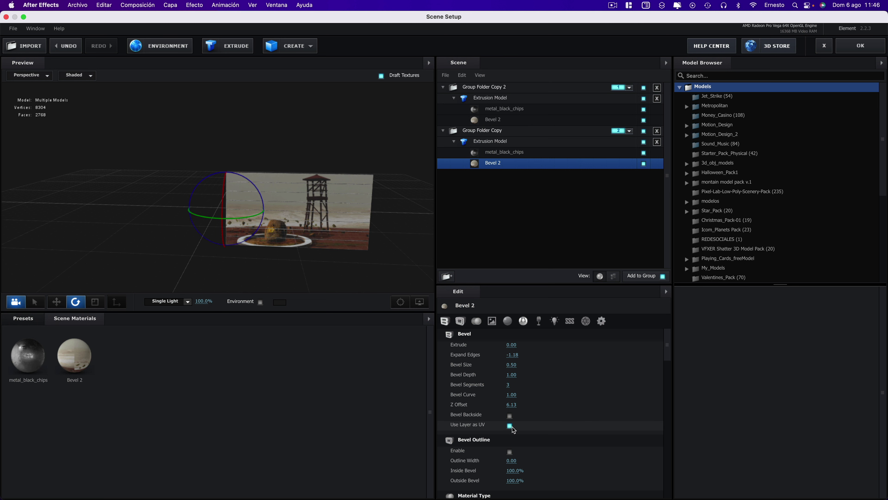
click(494, 120)
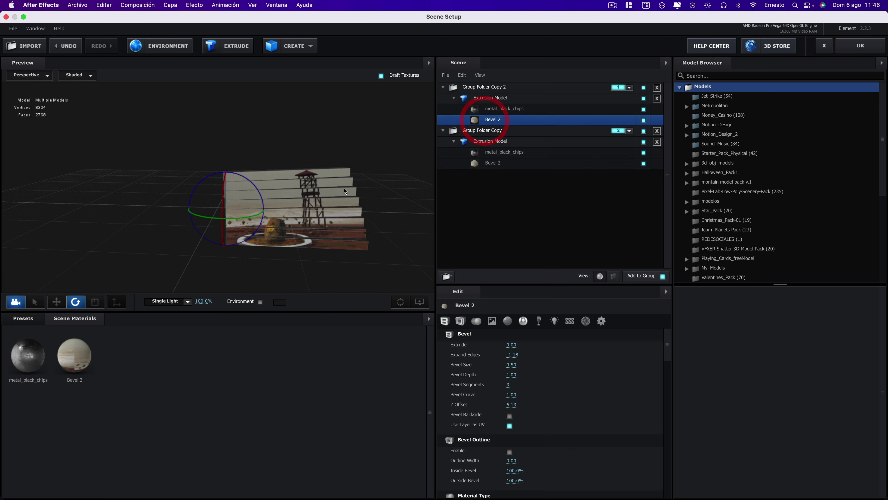
click(509, 425)
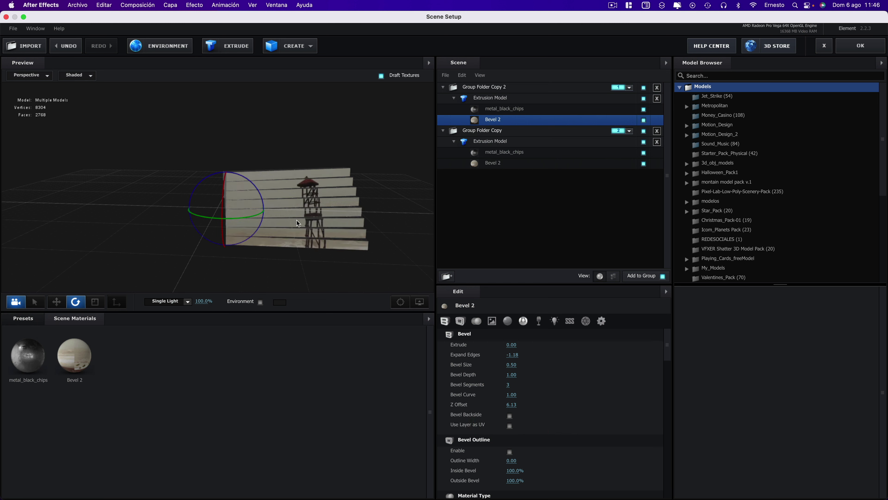
click(483, 162)
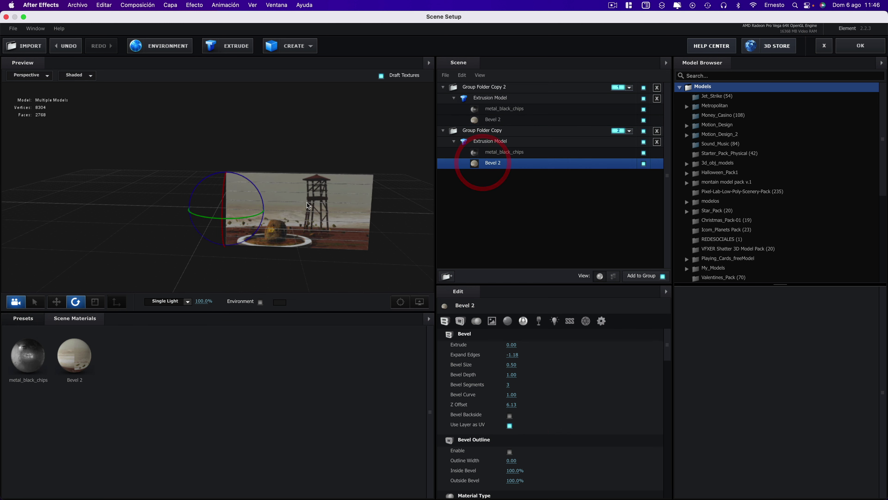
click(482, 120)
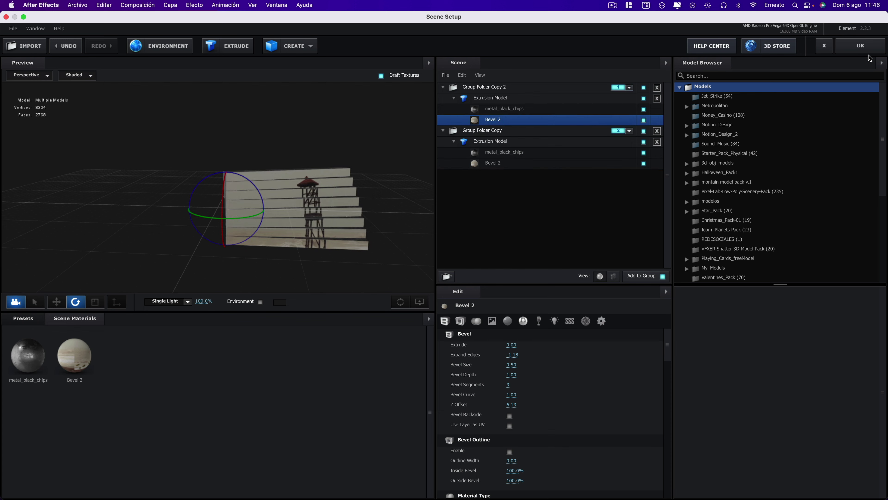
click(859, 47)
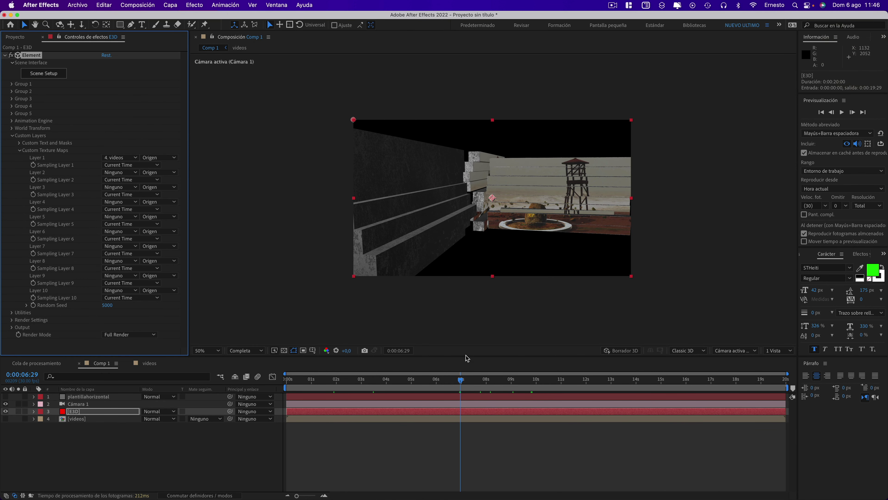
Re-enable Use Layer as UV on Group Folder Copy 2's Bevel 2 and scrub to review the video-textured planks.
mouse_move(457, 381)
mouse_down()
mouse_move(364, 376)
mouse_move(420, 379)
mouse_up()
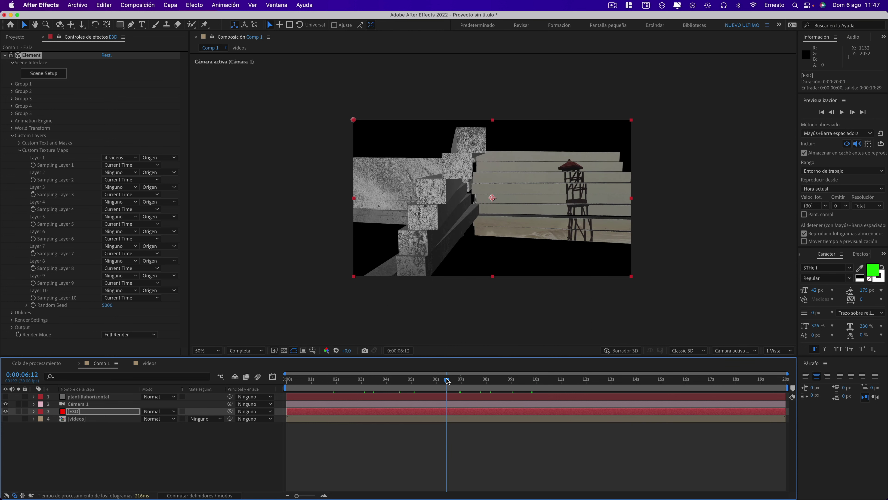
mouse_move(420, 379)
mouse_down()
mouse_move(427, 381)
mouse_move(412, 380)
mouse_up()
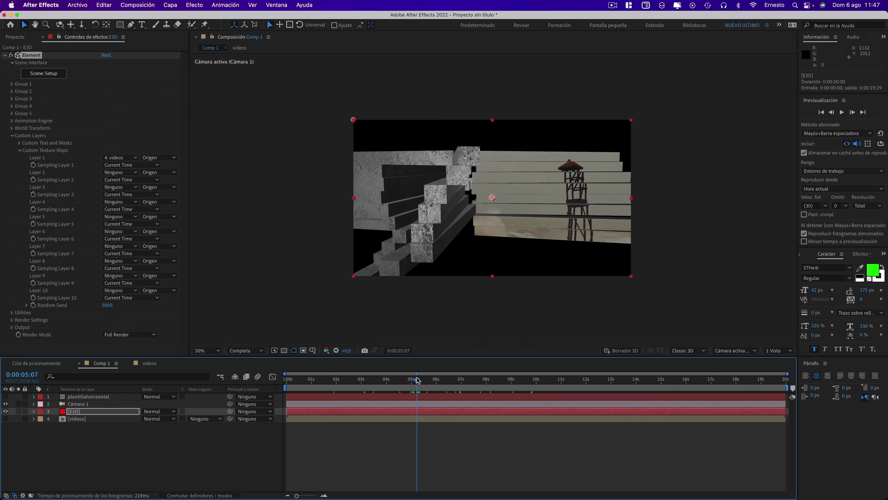
mouse_move(412, 380)
mouse_down()
mouse_move(453, 381)
mouse_move(420, 378)
mouse_up()
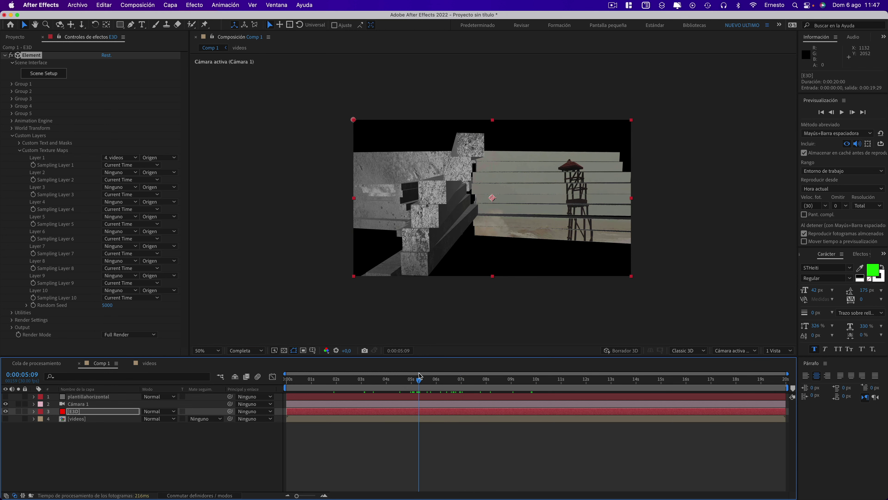
click(32, 73)
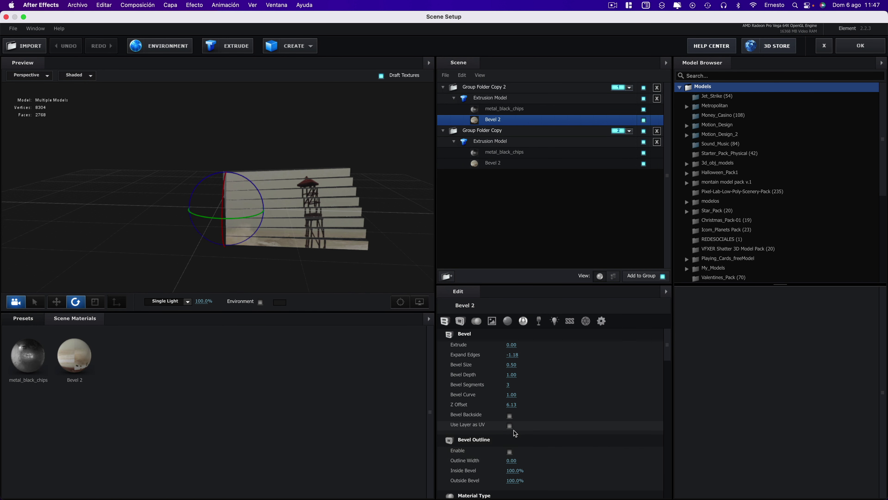
click(509, 426)
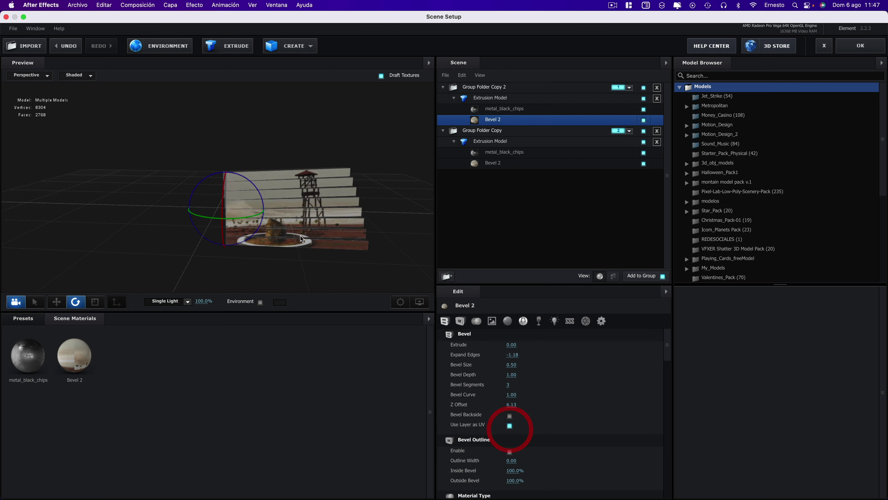
click(497, 162)
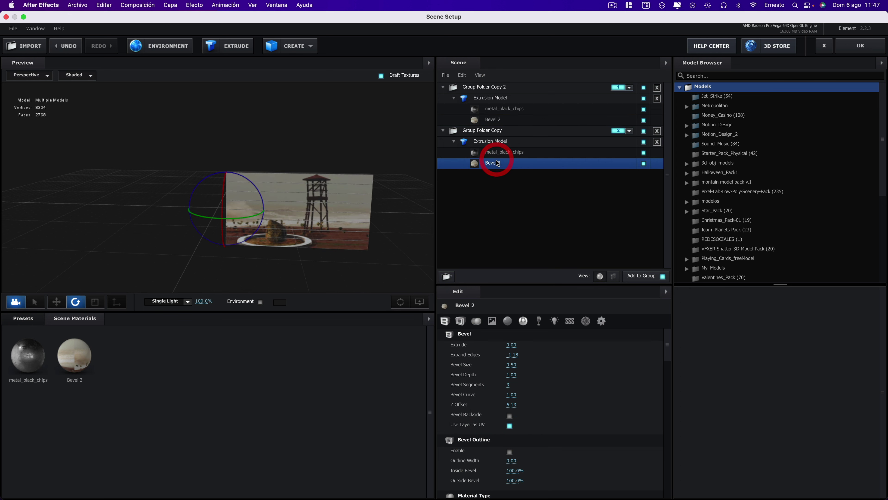
click(852, 45)
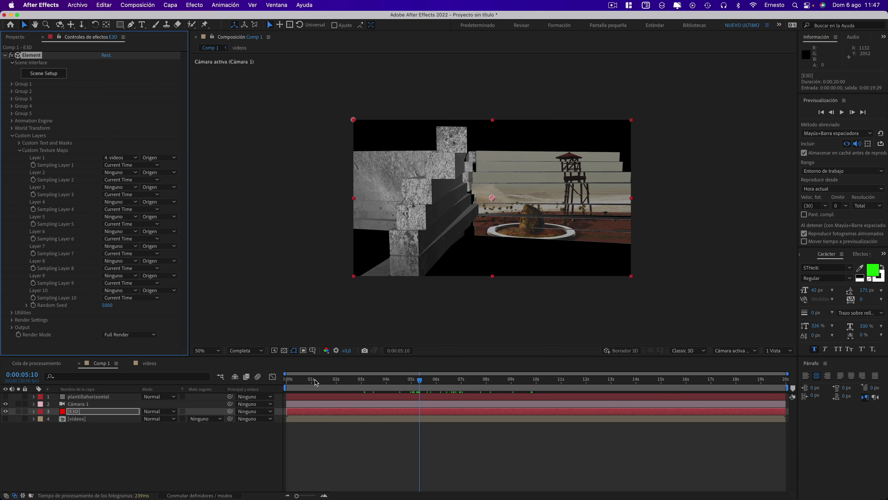
mouse_move(364, 380)
mouse_down()
mouse_move(570, 390)
mouse_move(263, 357)
mouse_up()
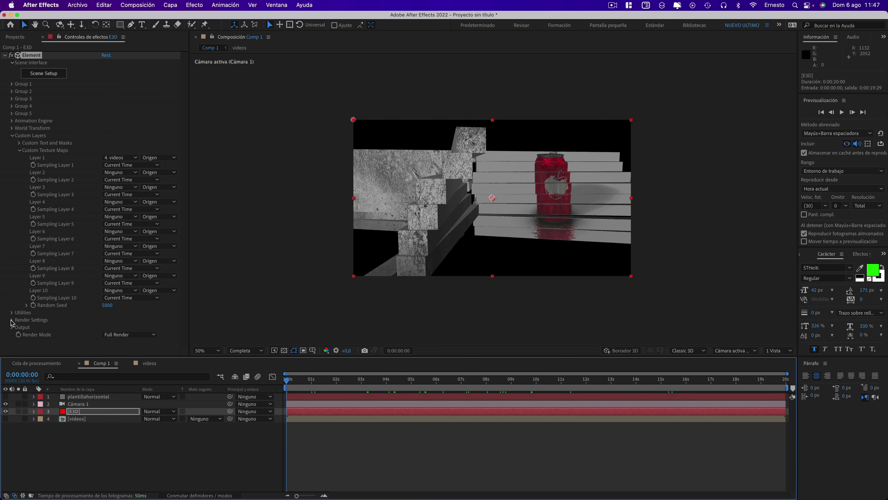
Keyframe Y Rotation World from 13° at the start to 2x+13° at the last frame.
click(14, 128)
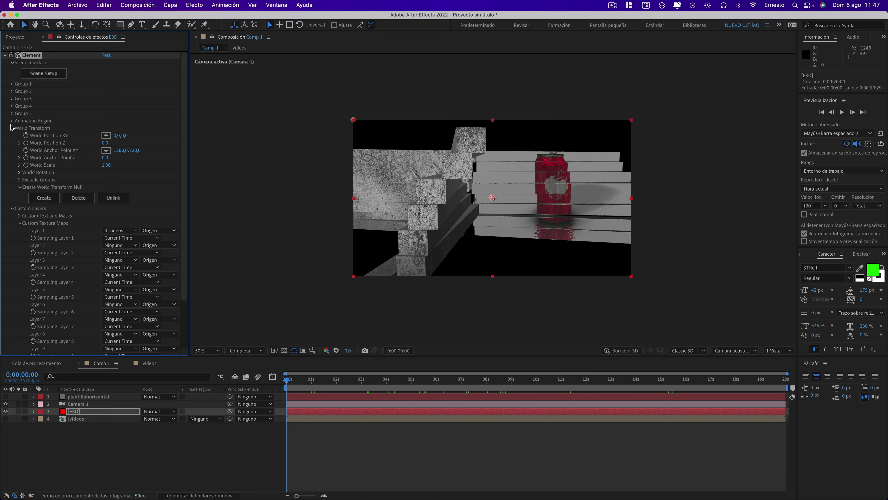
click(19, 173)
drag(118, 188, 117, 187)
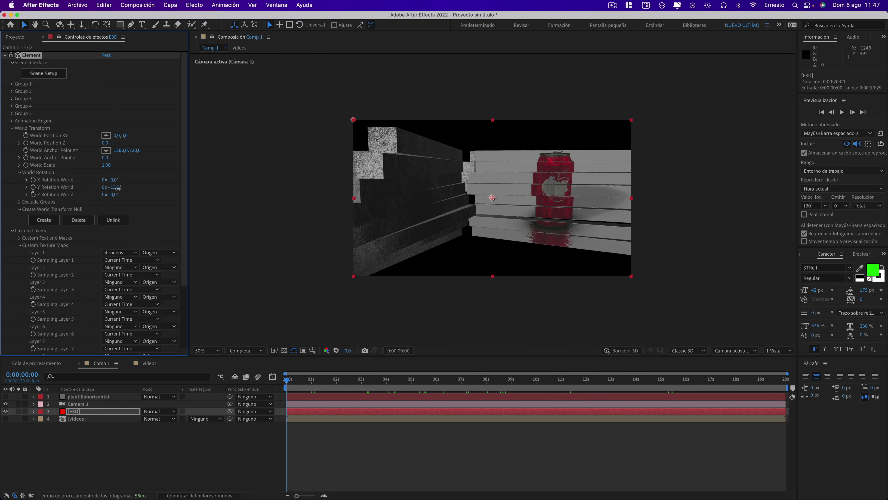
click(34, 188)
drag(289, 381, 741, 381)
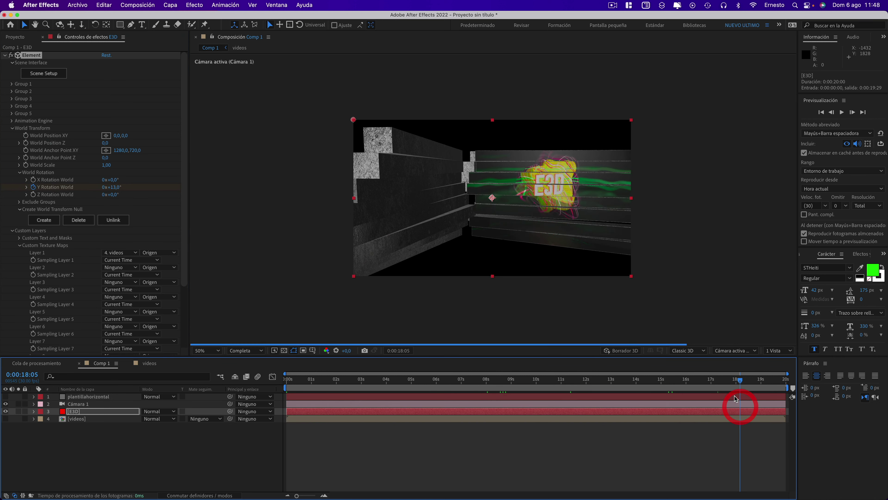
click(820, 381)
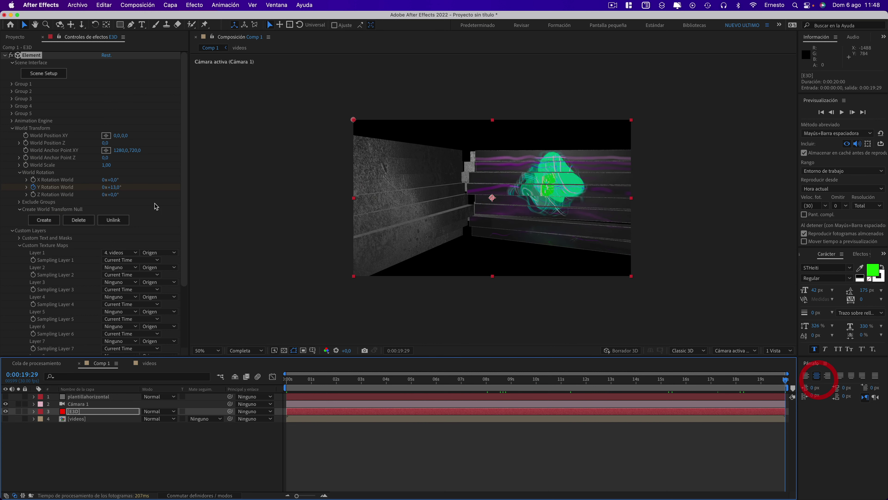
click(103, 187)
text(2)
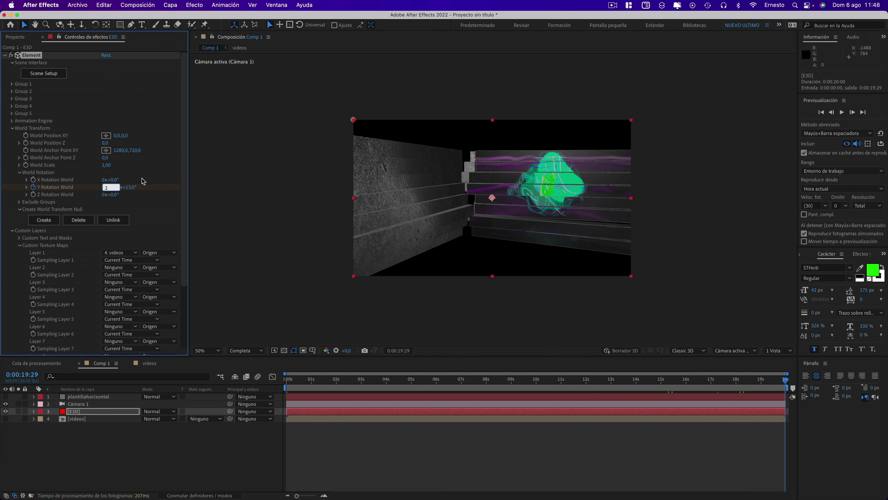
click(142, 180)
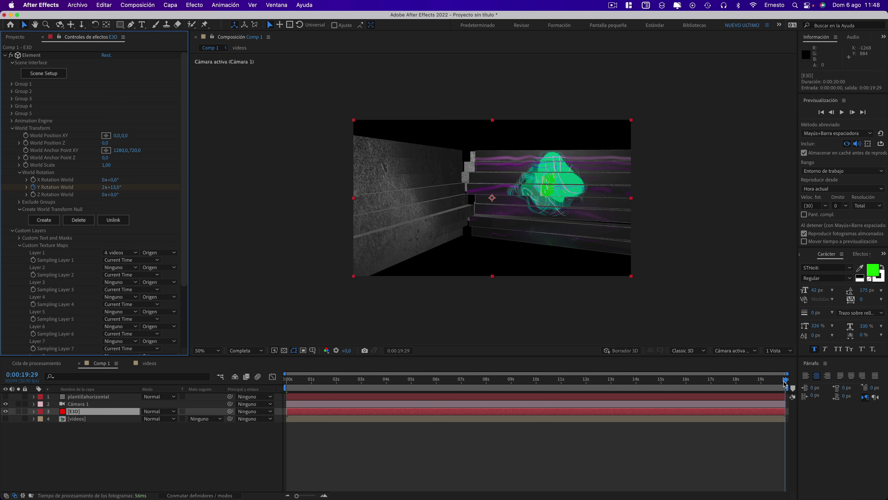
Preview the rotation at 13 seconds and show only the layer's animated keyframes with U.
drag(775, 381, 612, 379)
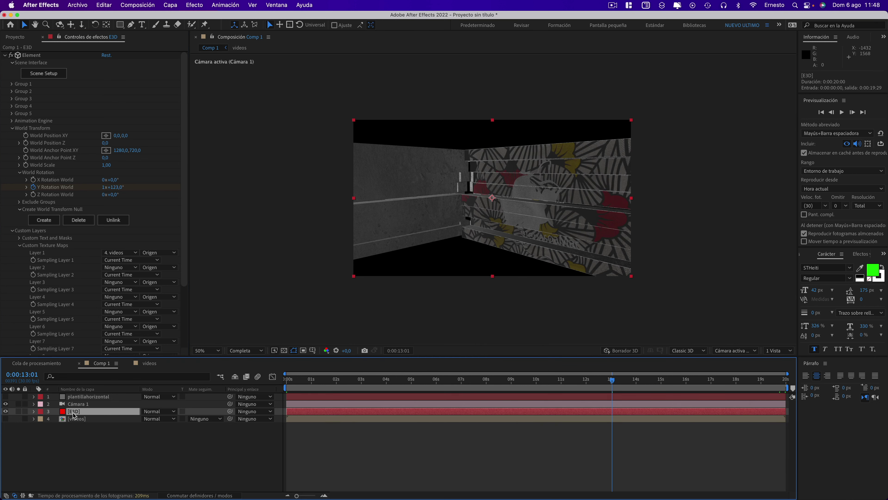
key(u)
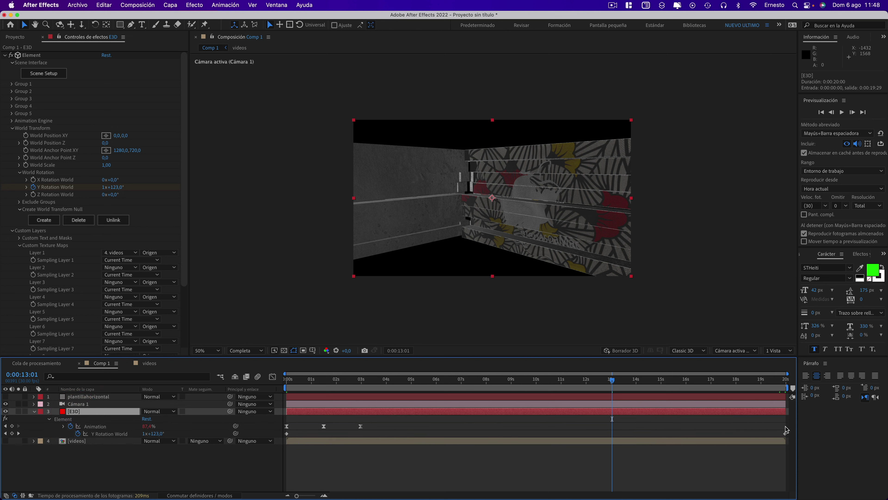
click(272, 377)
click(272, 377)
drag(786, 429, 446, 449)
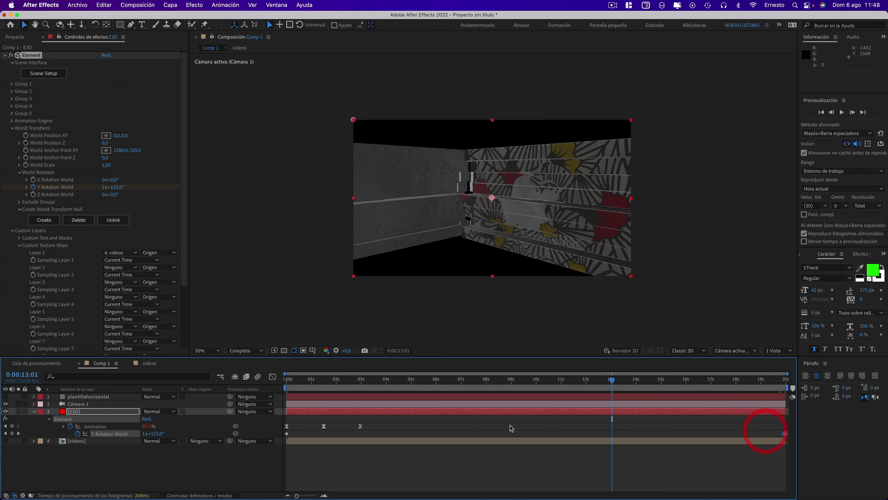
click(419, 438)
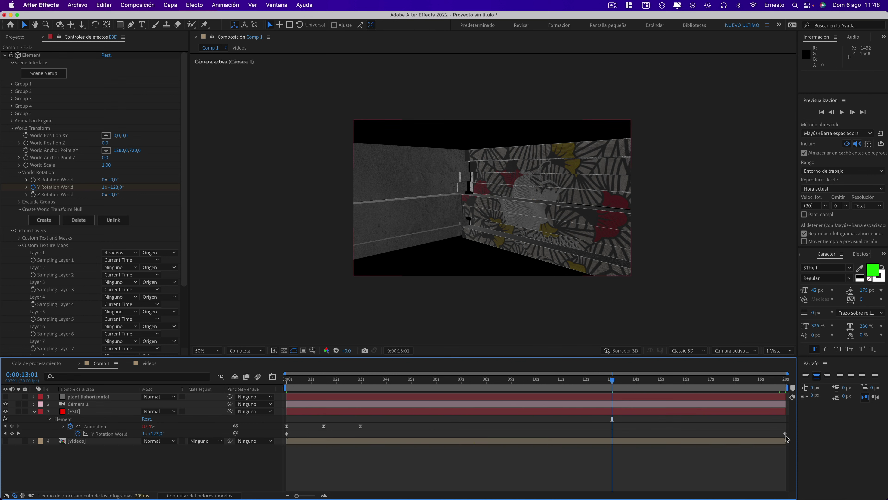
Apply Easy Ease to both Y Rotation World keyframes in the speed graph and nudge them slightly later.
drag(784, 437, 282, 435)
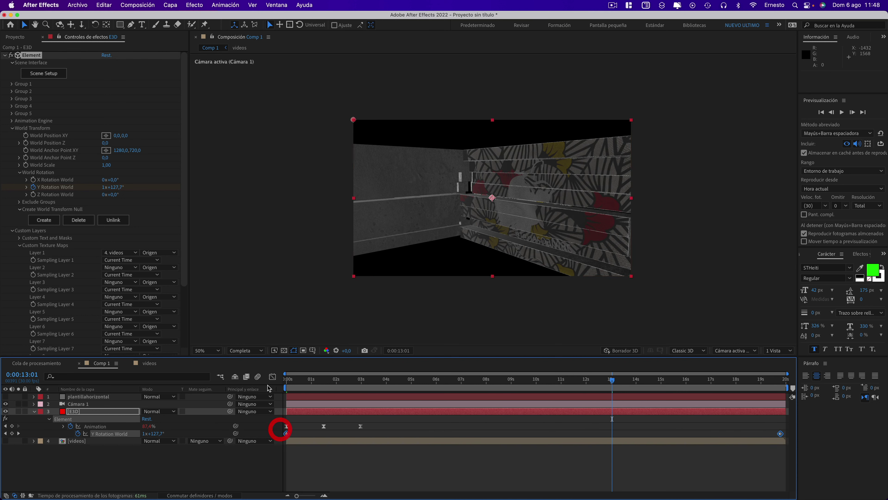
click(272, 376)
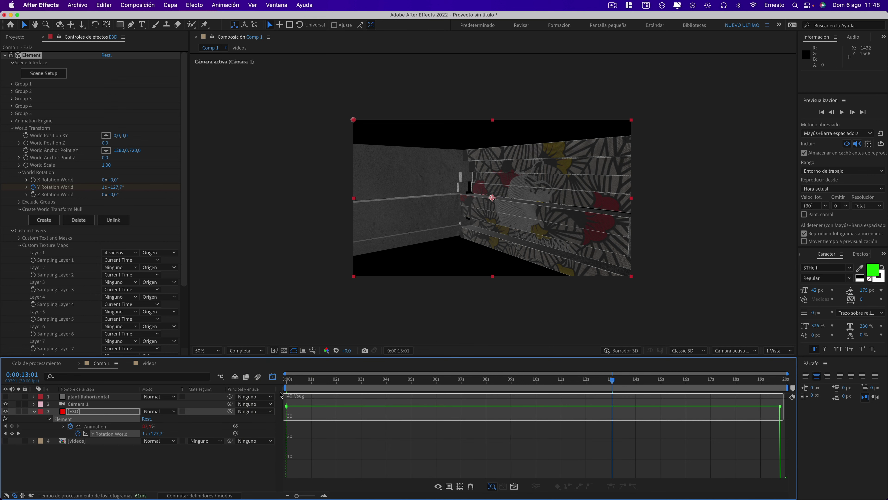
drag(774, 402, 286, 394)
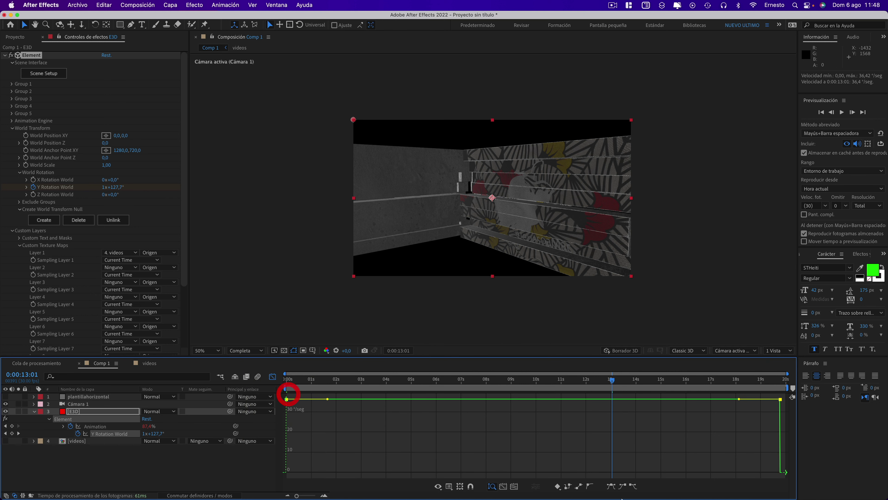
click(611, 486)
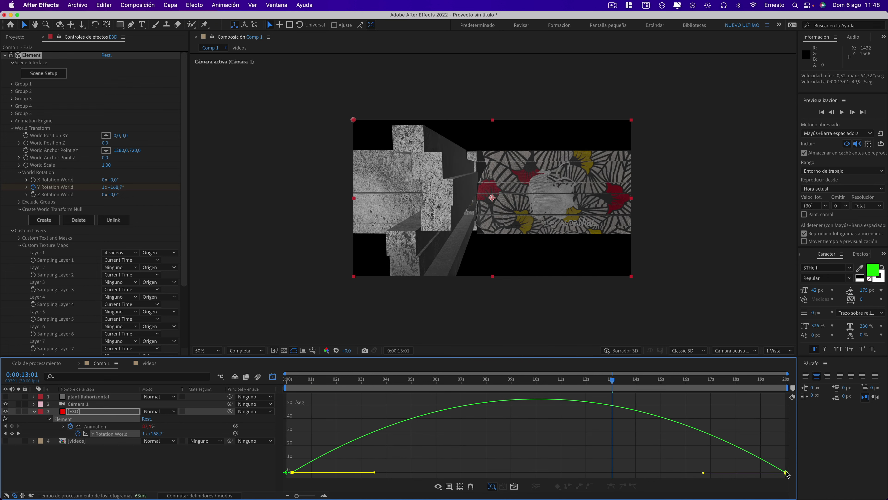
drag(785, 473, 791, 472)
click(272, 376)
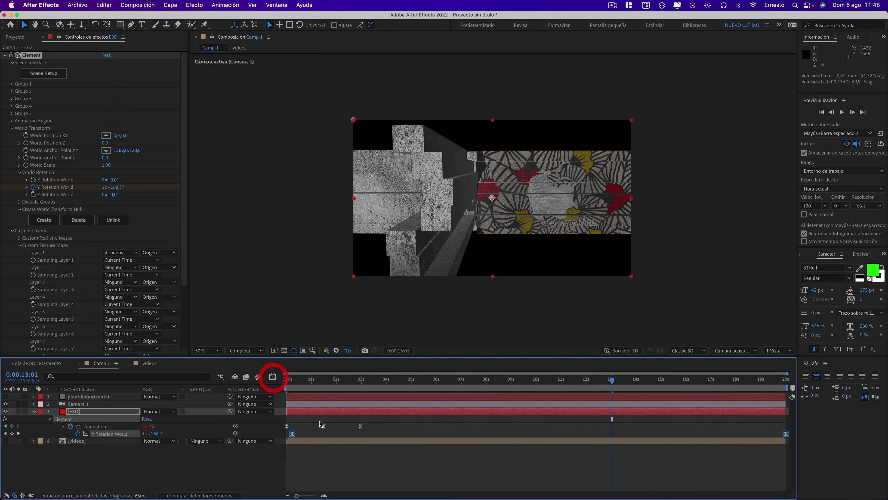
Move the first rotation keyframe to 0 seconds, check the rotation around 0:00:03:03, and open Scene Setup.
drag(292, 434, 287, 434)
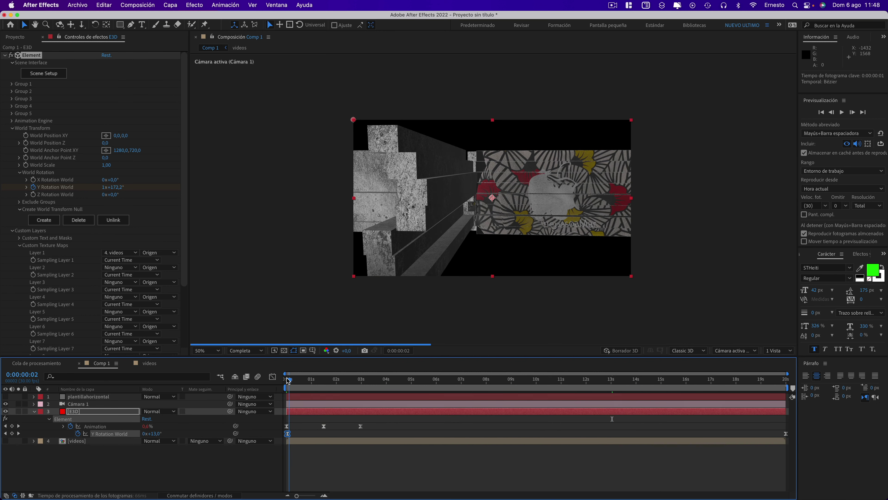
drag(287, 381, 635, 409)
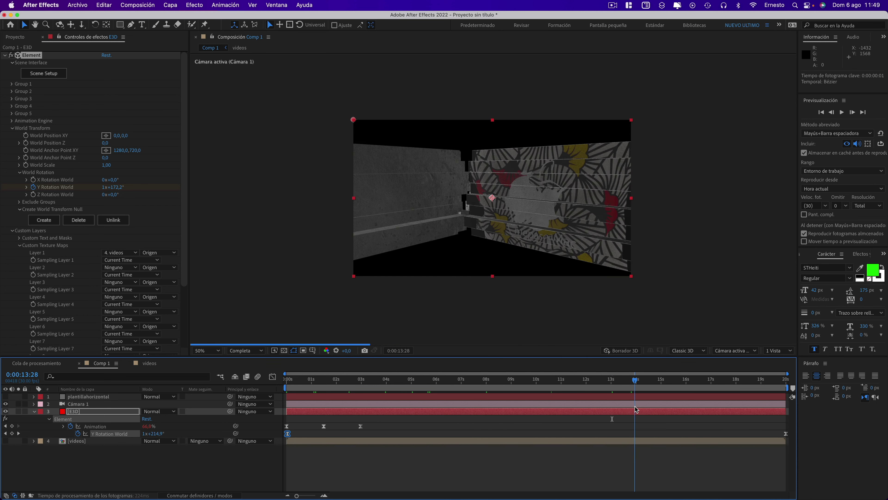
click(339, 381)
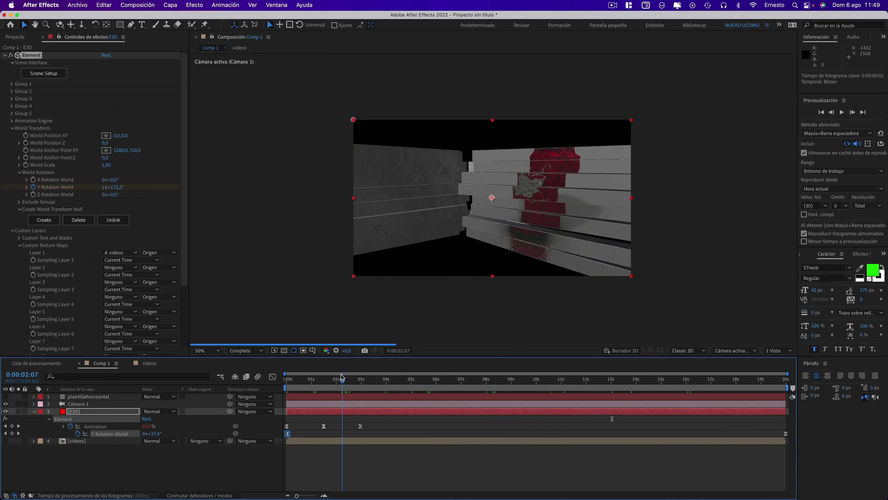
click(363, 381)
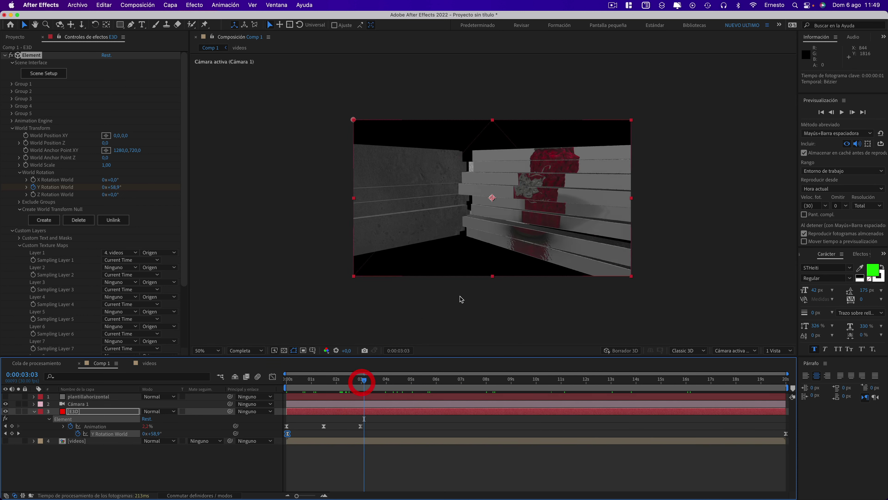
click(52, 75)
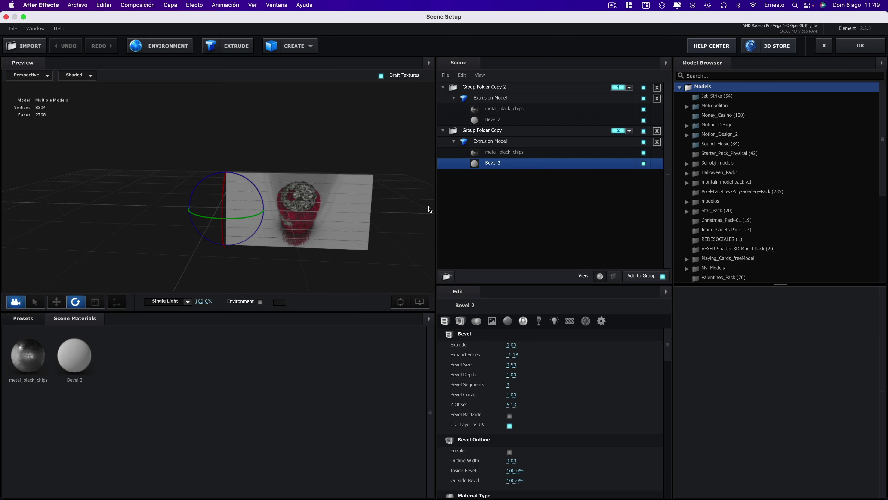
Set Bevel 2's Glossiness to 0% and orbit the preview to check the matte plane.
scroll(539, 403, down, 2)
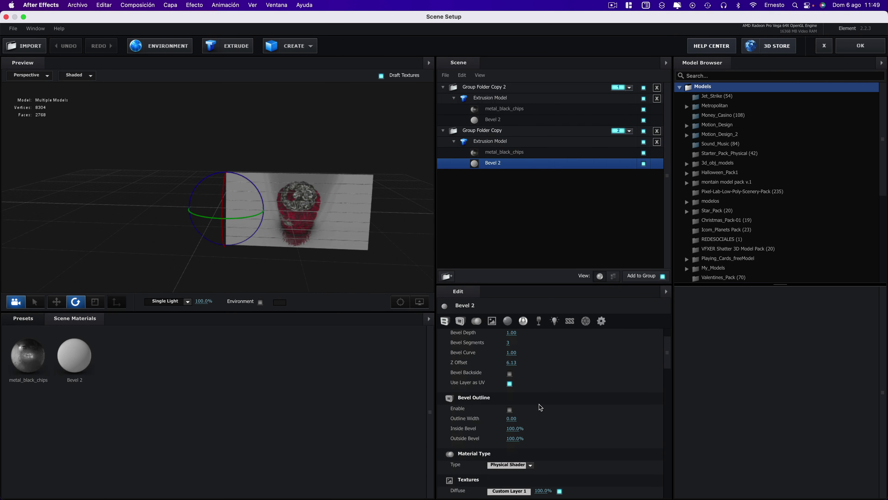
scroll(539, 404, up, 2)
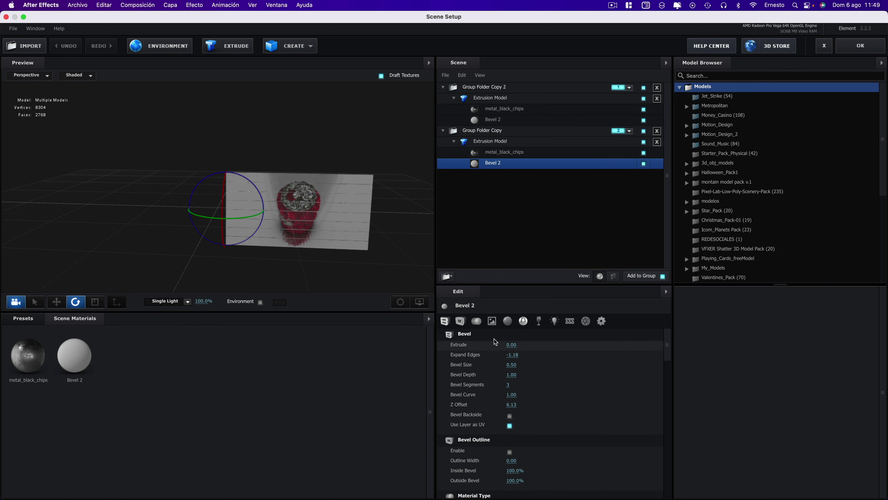
scroll(506, 388, down, 1)
scroll(509, 396, down, 4)
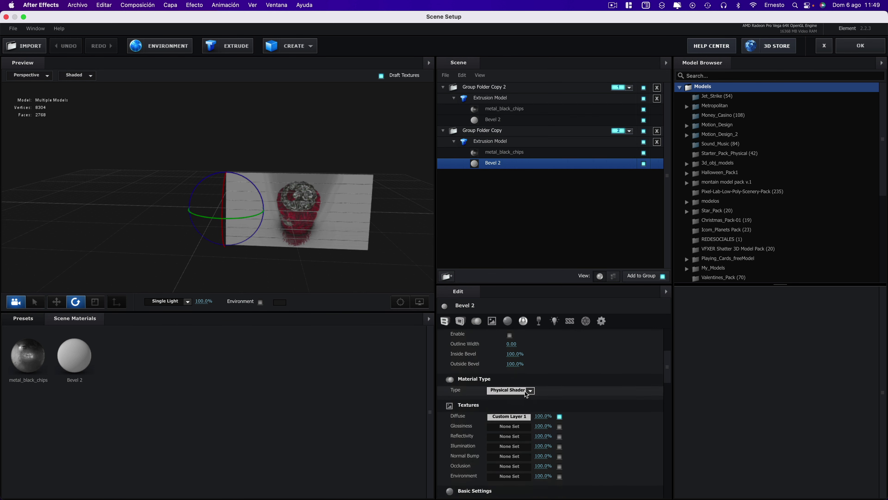
scroll(526, 394, down, 3)
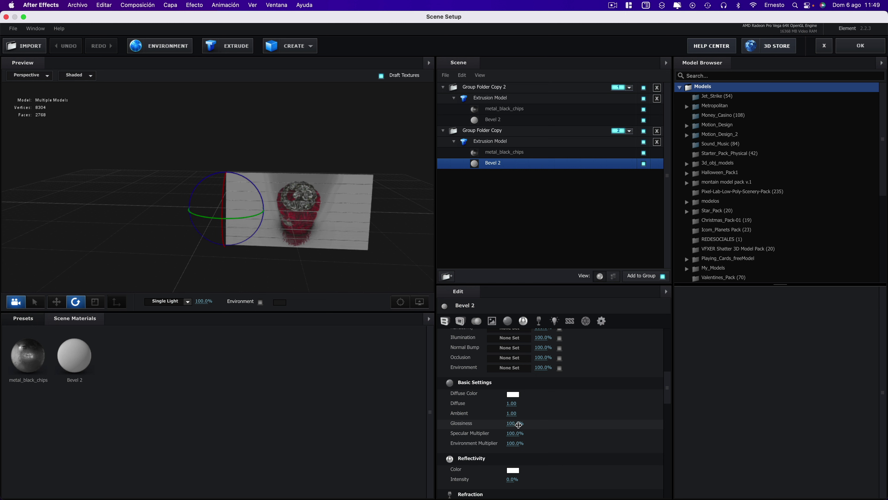
click(418, 417)
scroll(357, 234, up, 5)
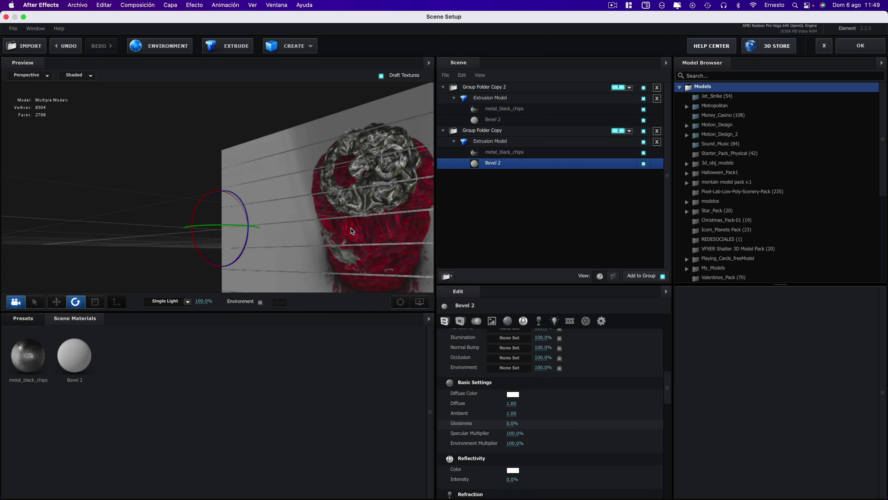
drag(352, 228, 344, 227)
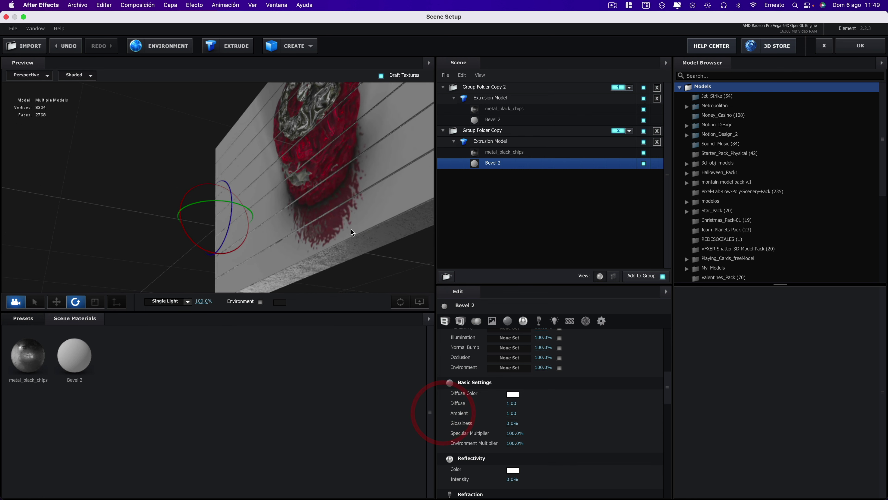
drag(358, 257, 365, 238)
scroll(364, 238, down, 5)
drag(433, 253, 416, 264)
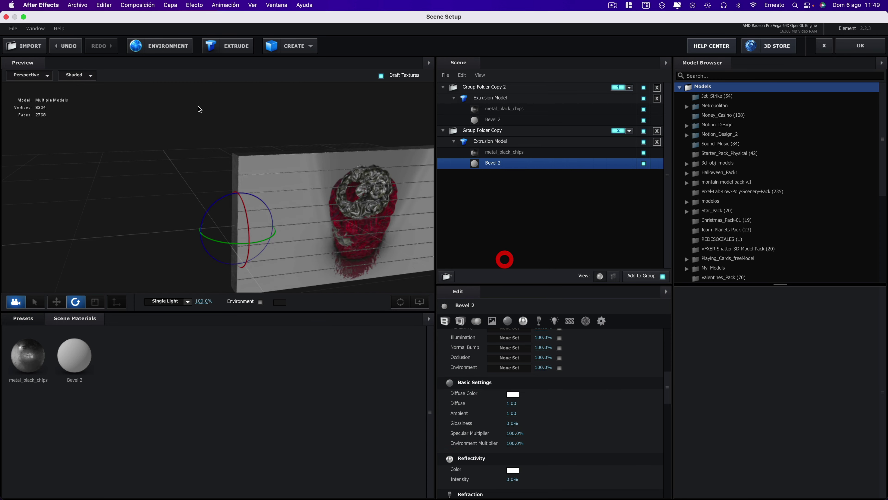
click(853, 47)
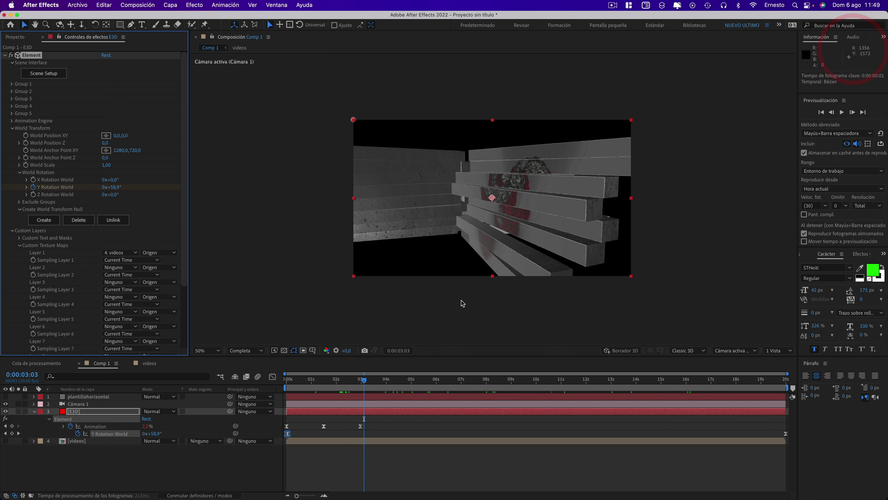
Scrub the playhead back to 0:00:02:00 and open the Capa menu.
mouse_move(363, 383)
mouse_down()
mouse_move(382, 385)
mouse_move(336, 382)
mouse_up()
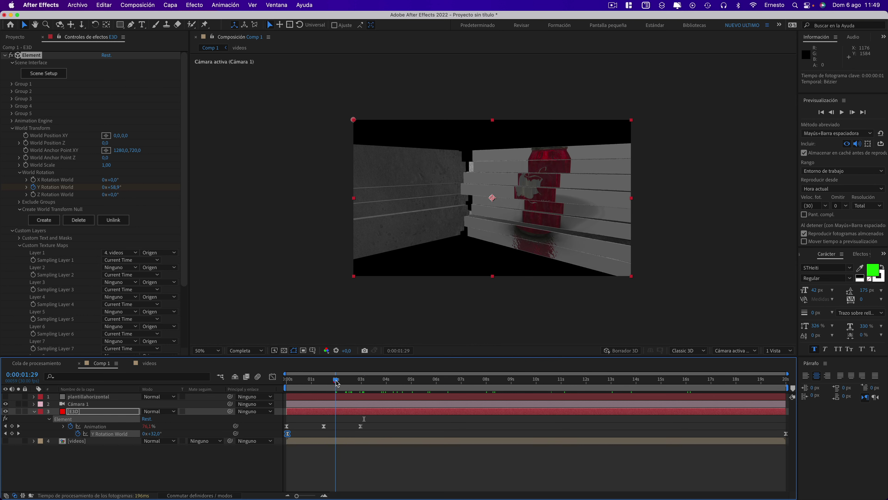
click(170, 5)
Add a new Luz concentrada (spot light) layer via Capa > Nuevo > Luz.
mouse_move(171, 18)
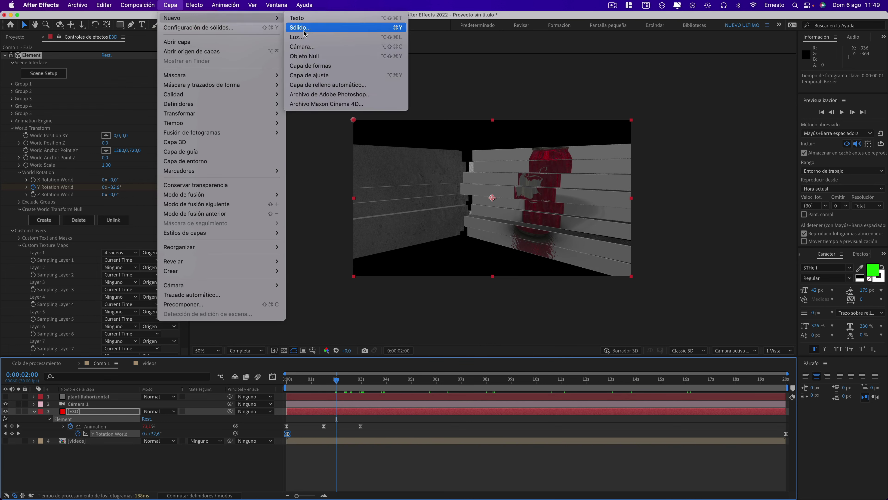
click(298, 37)
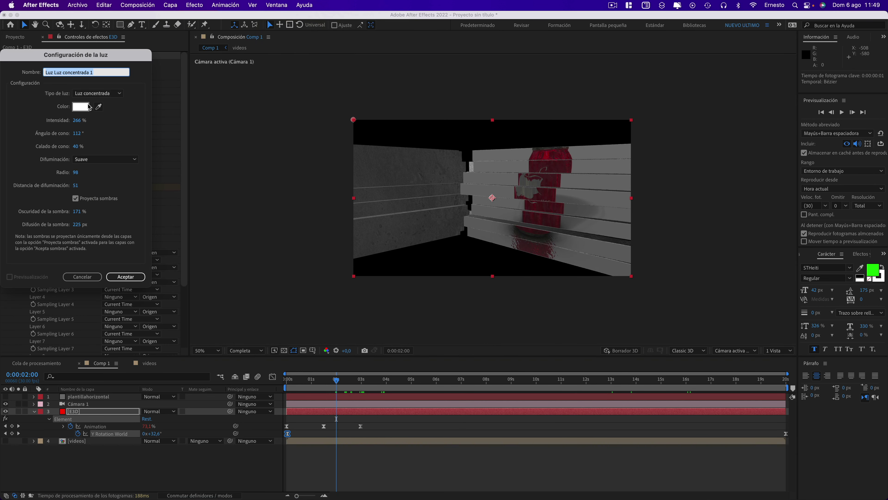
click(125, 277)
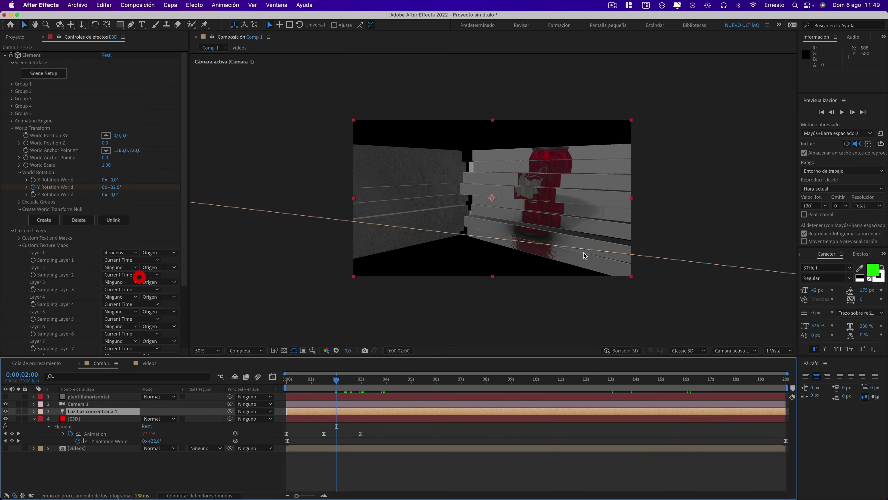
Move the spot light up and left in Vista personalizada 1, then return to Cámara activa.
key(comma)
key(comma)
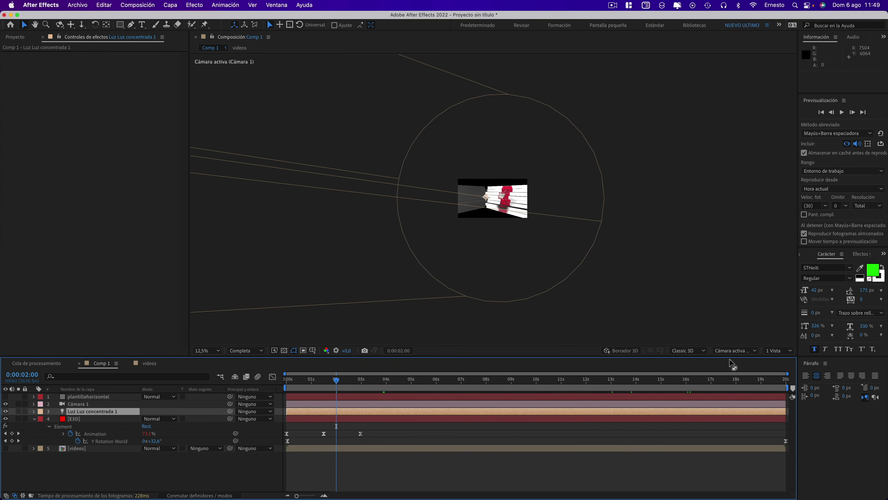
click(735, 350)
click(738, 291)
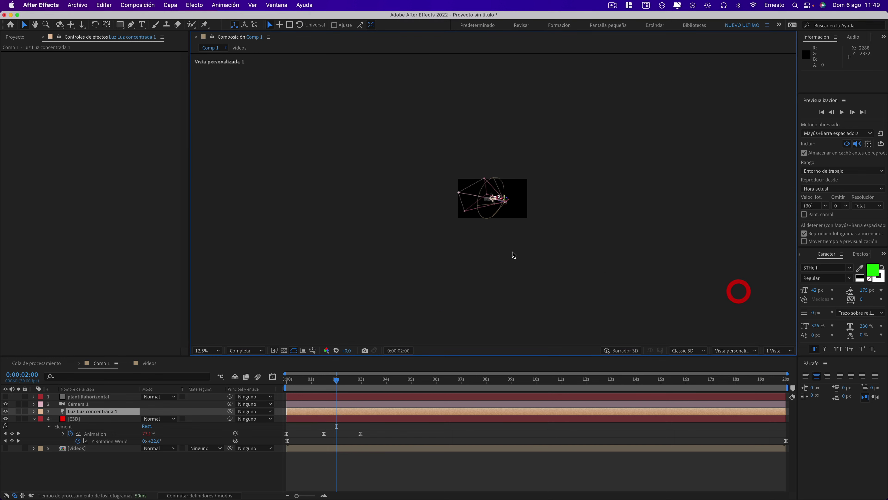
key(slash)
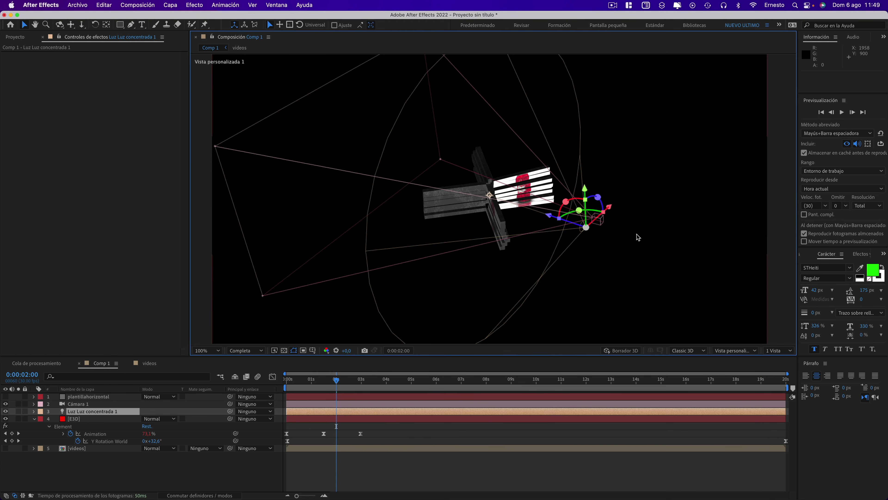
mouse_move(632, 236)
mouse_down()
mouse_move(526, 198)
mouse_move(495, 202)
mouse_up()
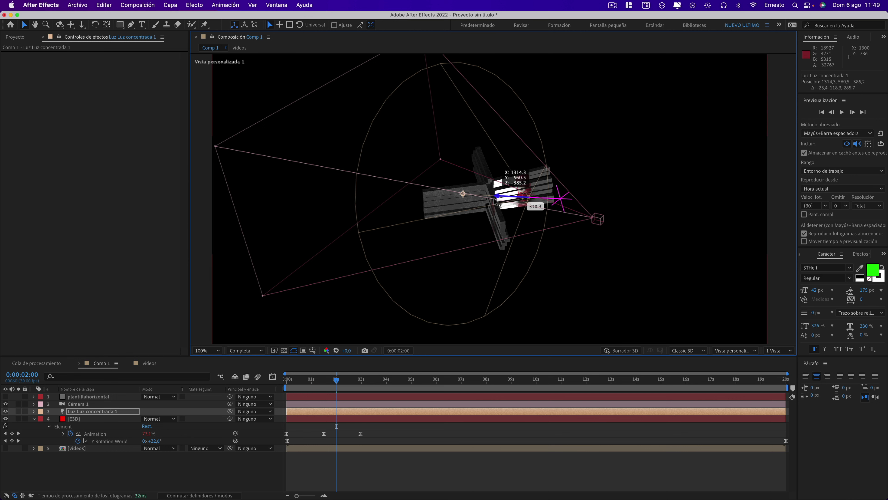
click(733, 352)
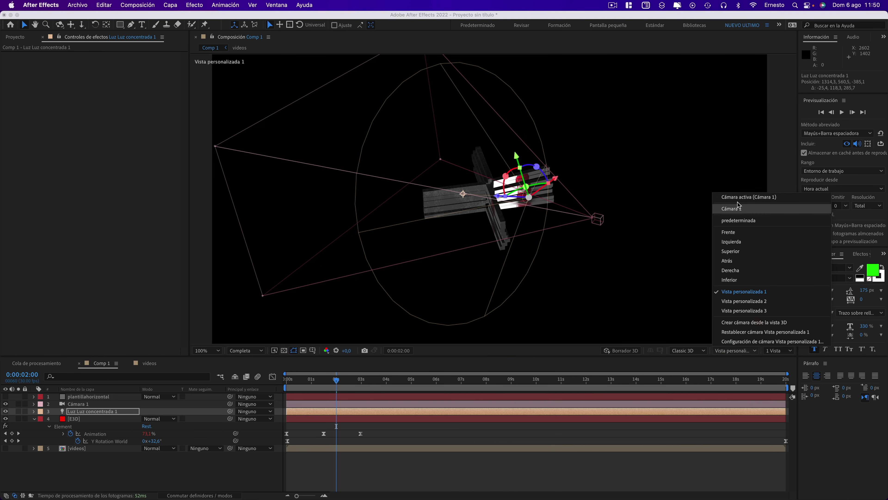
click(723, 197)
scroll(511, 211, down, 2)
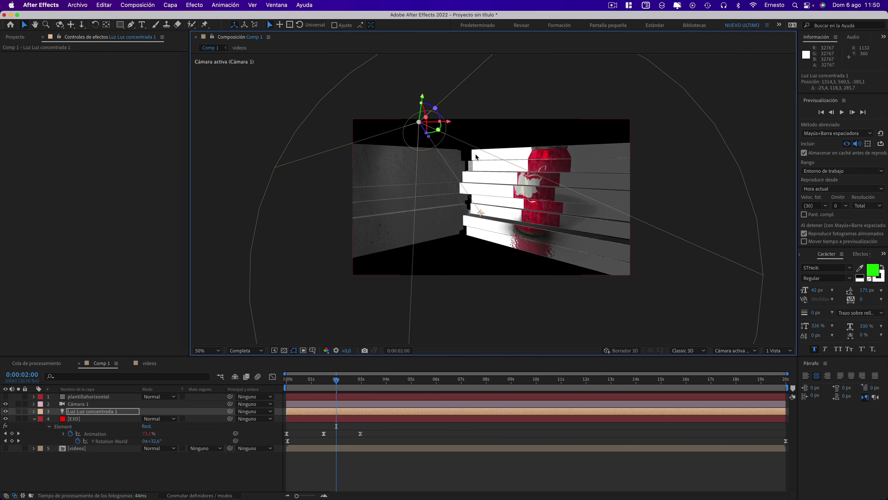
Reposition Luz concentrada 1 above the planks at 1628,0, 524,8, -585,0.
click(549, 82)
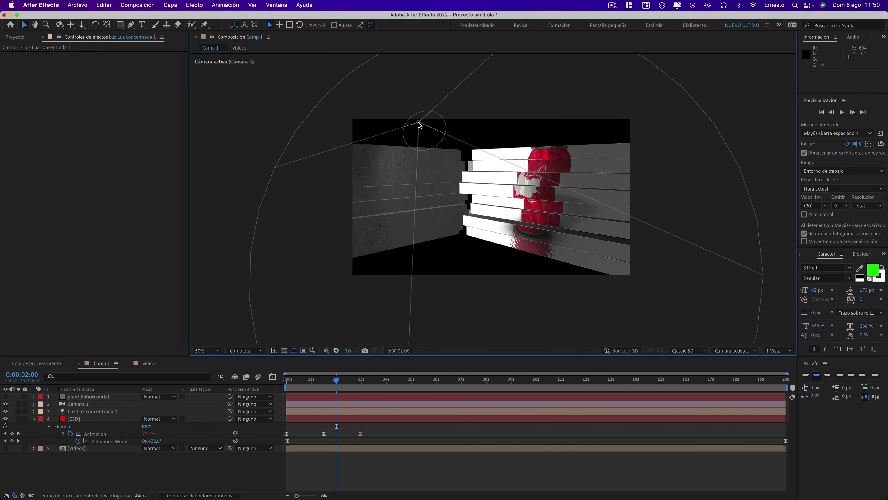
mouse_move(419, 125)
mouse_down()
mouse_move(465, 152)
mouse_move(616, 167)
mouse_up()
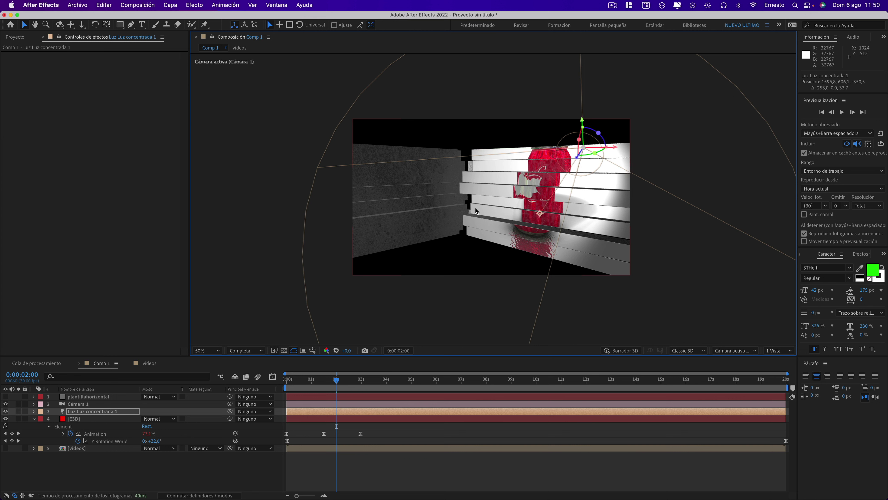
mouse_move(336, 380)
mouse_down()
mouse_move(429, 391)
mouse_move(422, 390)
mouse_up()
drag(598, 134, 629, 49)
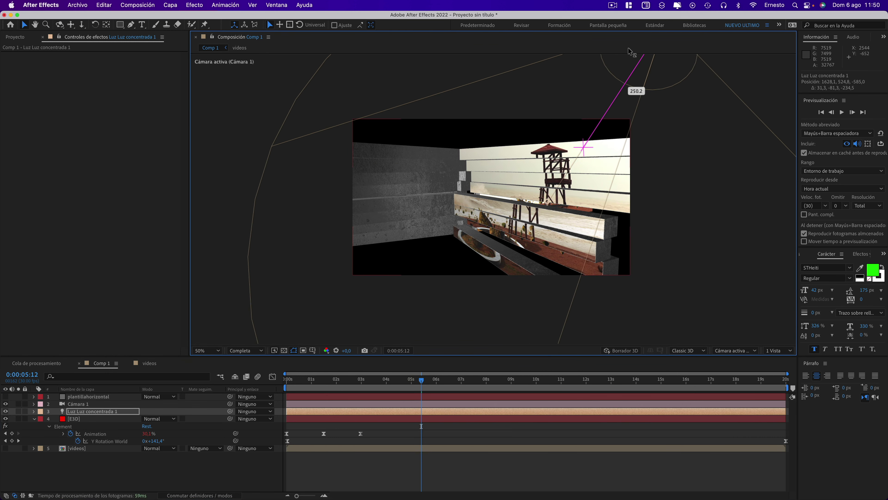
Scrub to an earlier frame and open Scene Setup for the E3D layer.
mouse_move(422, 380)
mouse_down()
mouse_move(517, 386)
mouse_move(384, 380)
mouse_up()
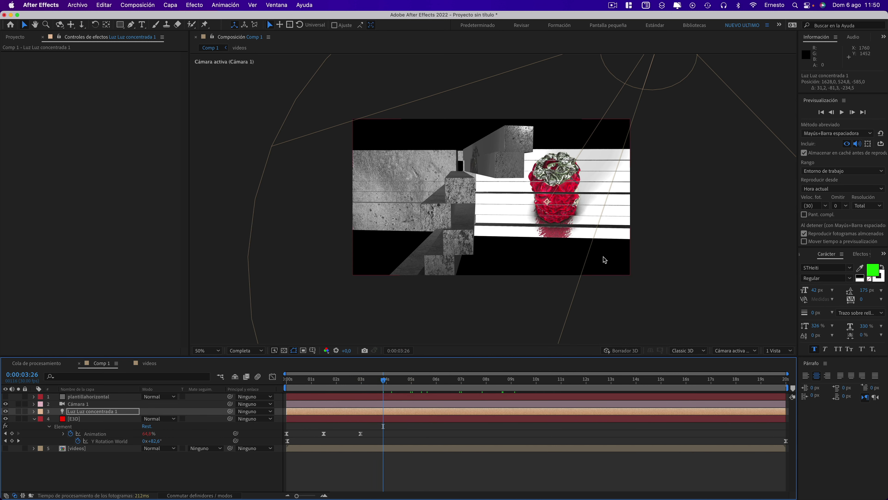
click(64, 422)
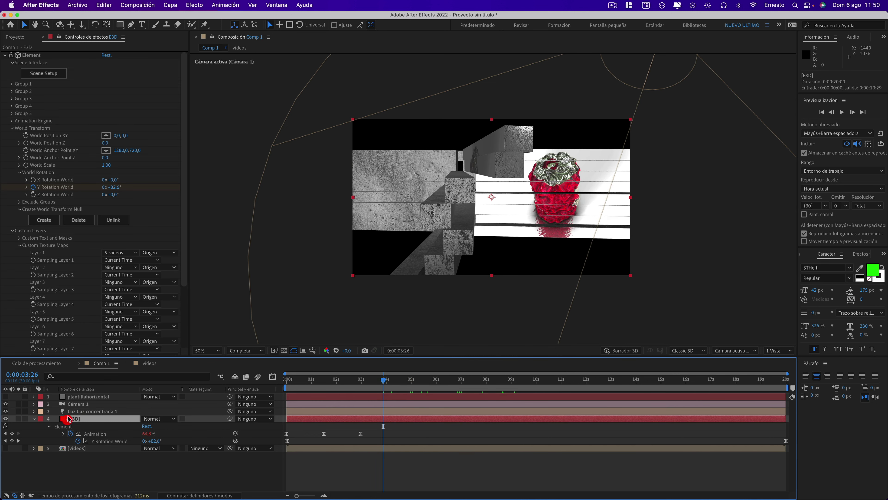
click(54, 73)
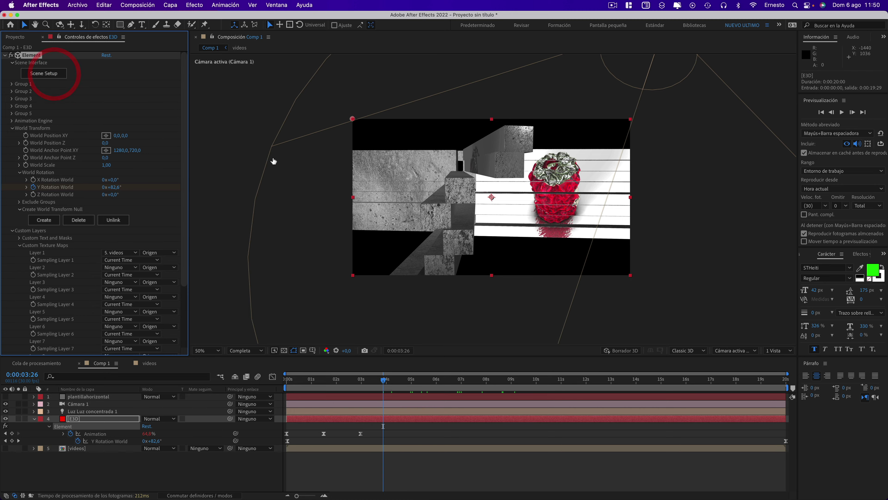
Add a Plane model to the plank group and scale it to 5000%.
drag(401, 167, 354, 194)
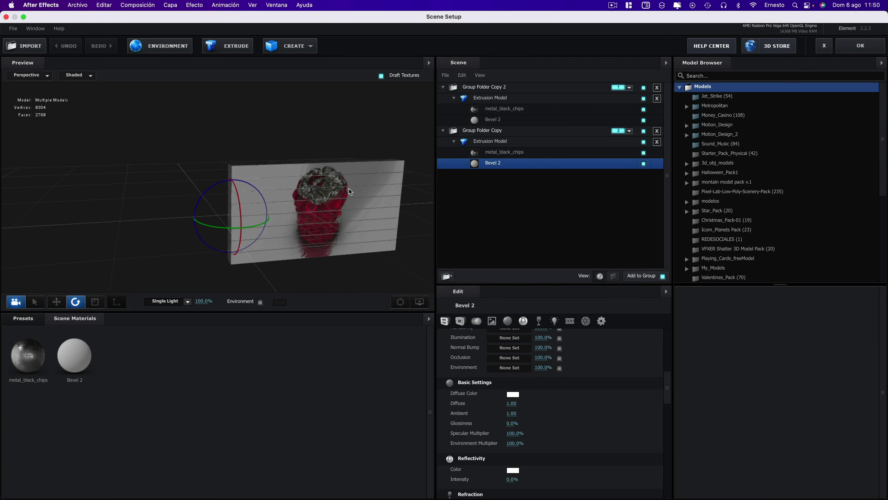
click(290, 46)
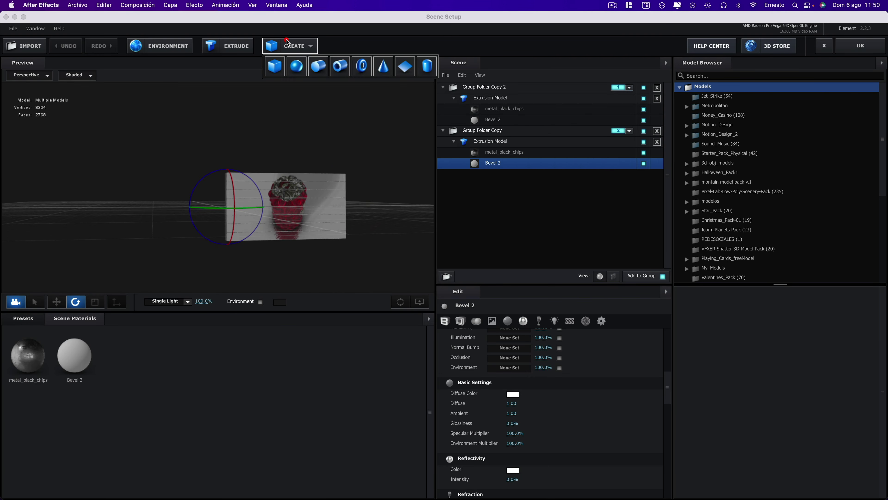
click(409, 72)
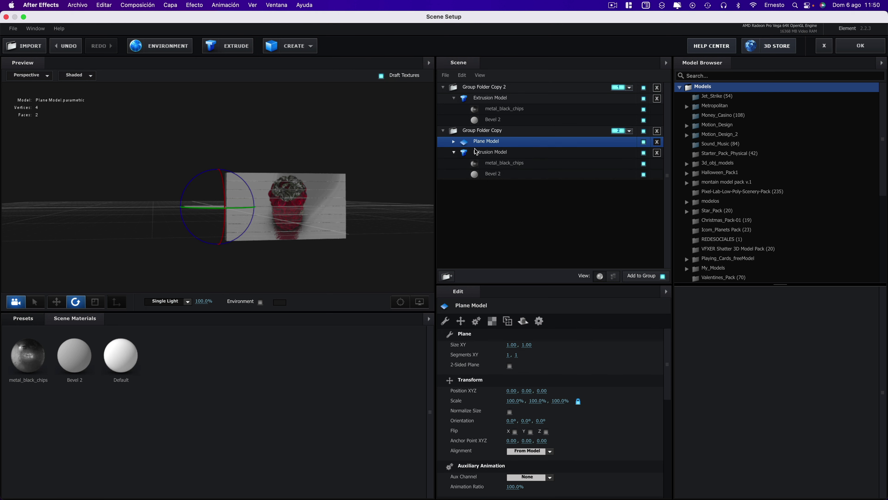
click(460, 321)
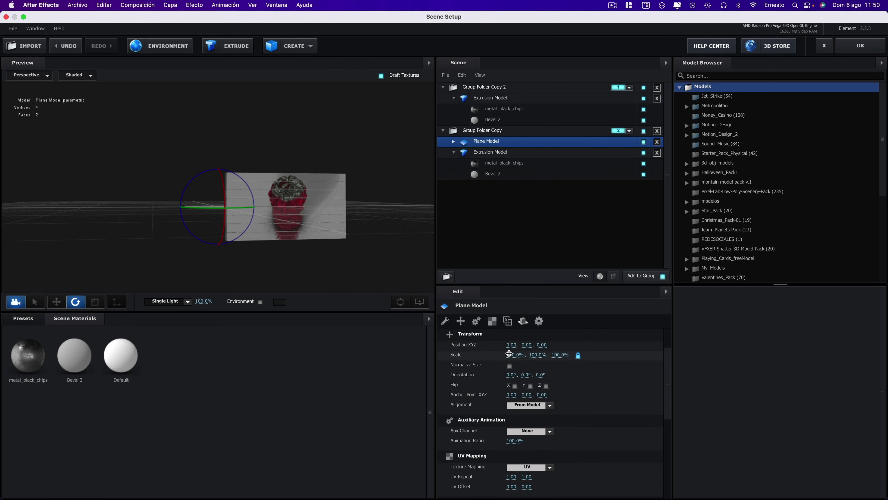
click(511, 354)
text(5000)
click(365, 226)
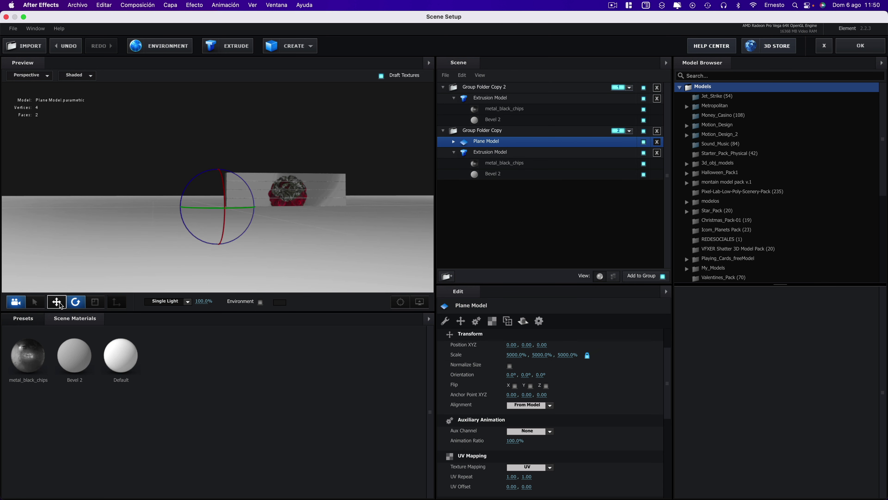
Move the plane down on its Y axis to about -0.57 so it sits as a floor beneath the planks.
click(57, 301)
mouse_move(242, 161)
mouse_down()
mouse_move(288, 152)
mouse_move(220, 185)
mouse_move(220, 211)
mouse_up()
drag(400, 228, 396, 224)
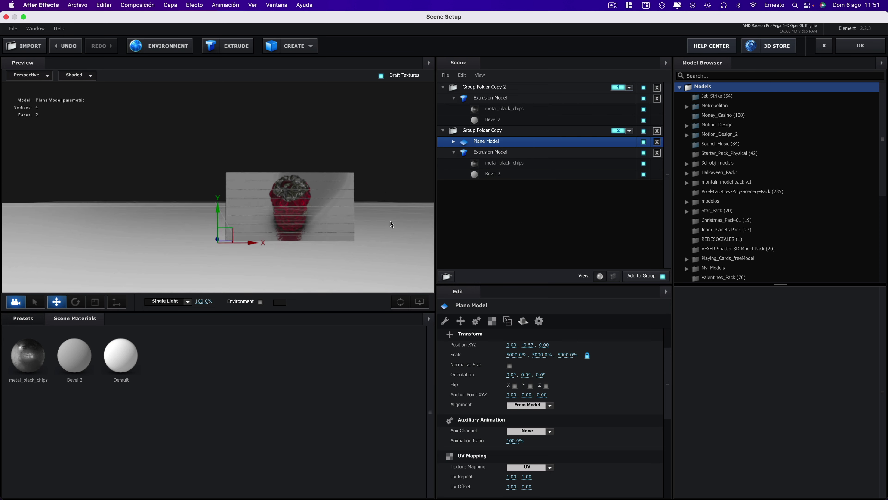
click(23, 318)
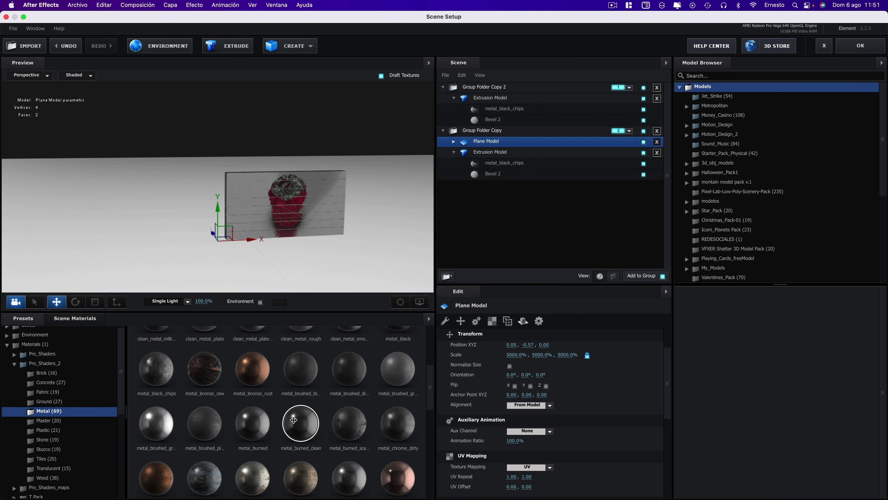
Drag the metal_burned_scatterbox metal preset onto the floor plane and inspect its glossiness texture.
scroll(315, 424, down, 2)
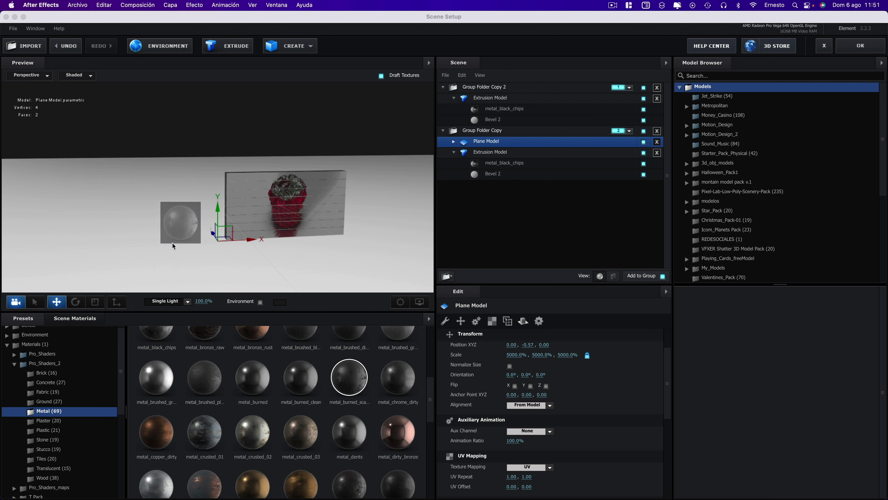
drag(355, 386, 153, 233)
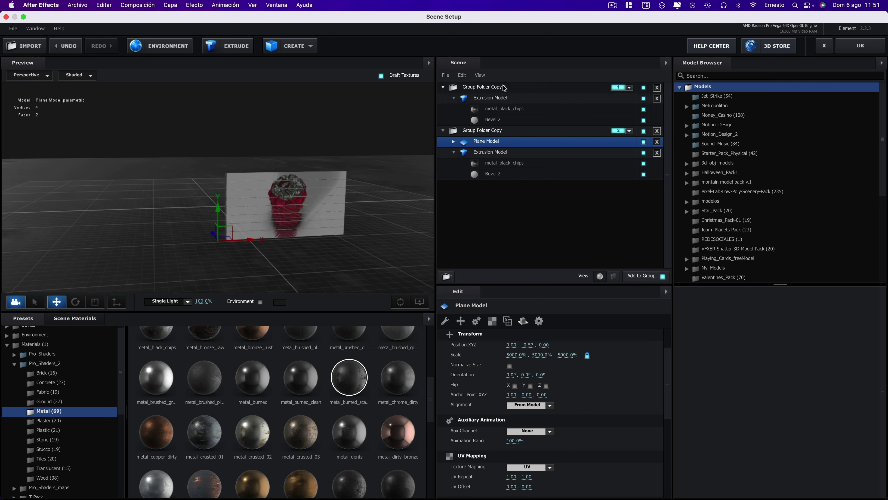
click(454, 141)
click(475, 153)
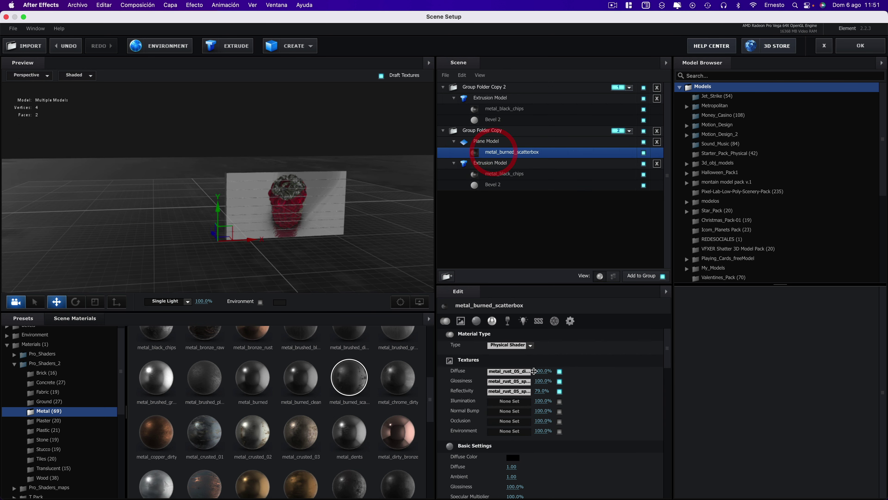
click(518, 382)
click(498, 263)
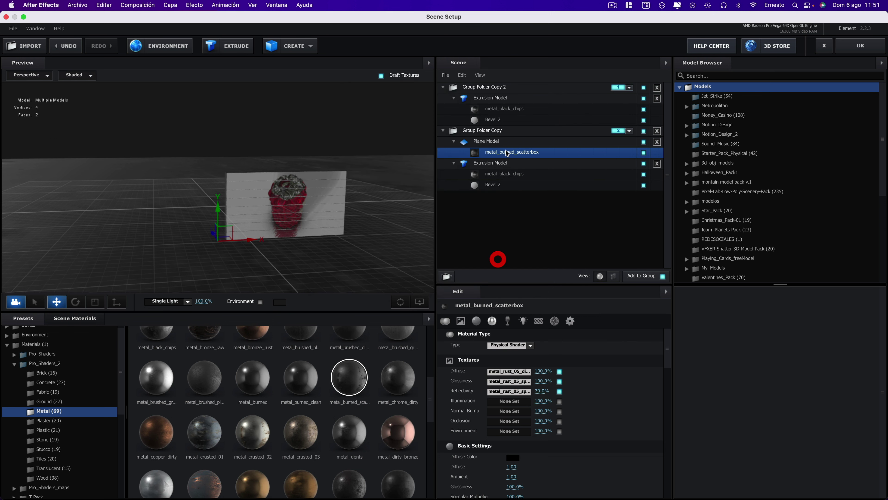
click(486, 141)
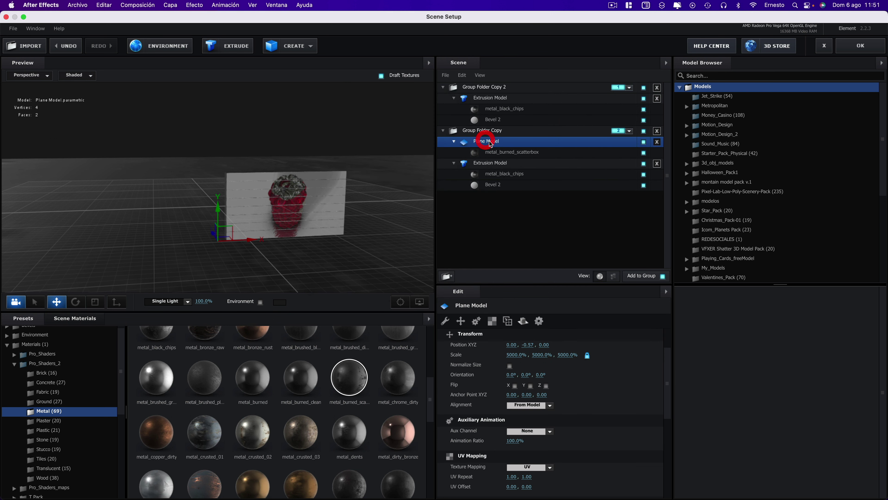
Try a UV Repeat of 3 × 3 on the floor plane and preview the tiling.
click(491, 325)
text(3)
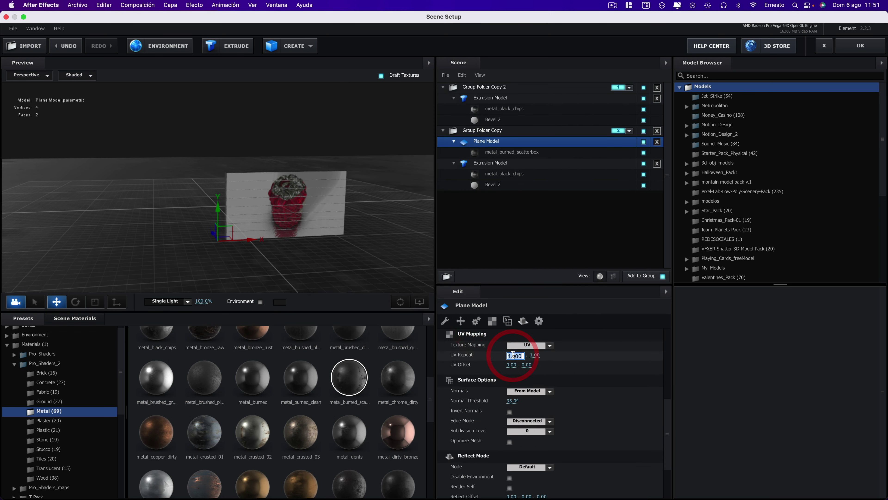
click(561, 352)
click(527, 354)
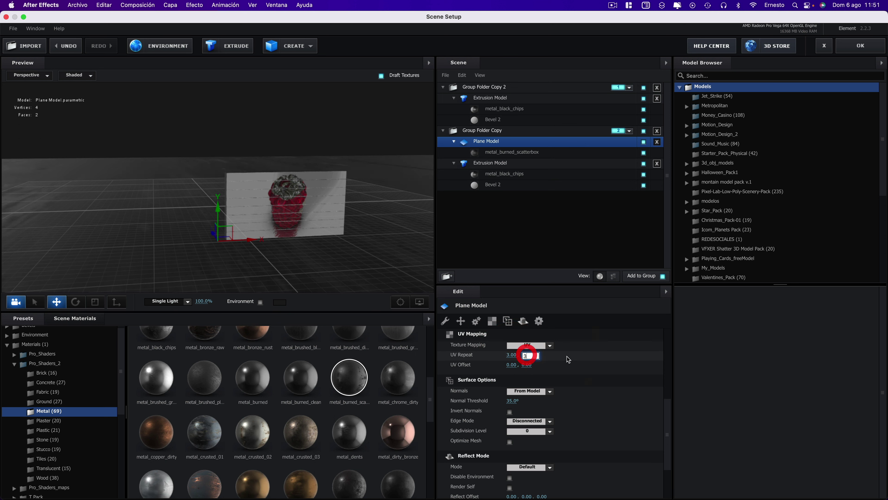
text(3)
click(581, 356)
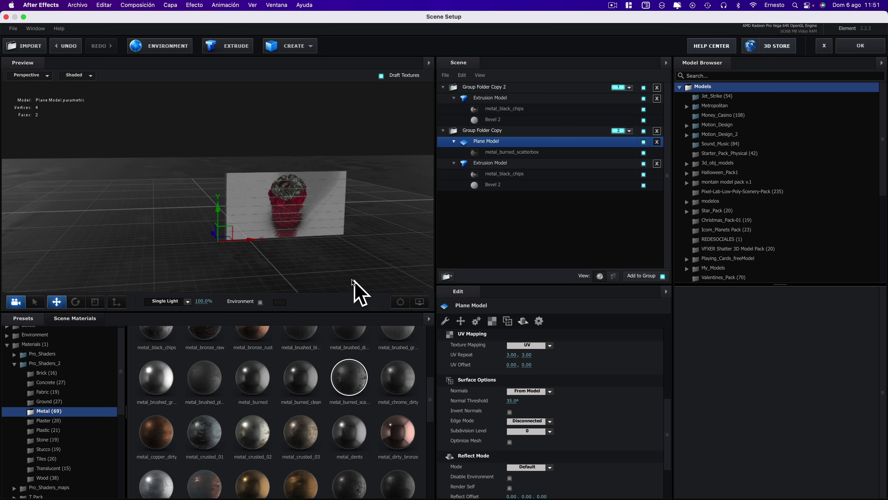
drag(352, 280, 374, 275)
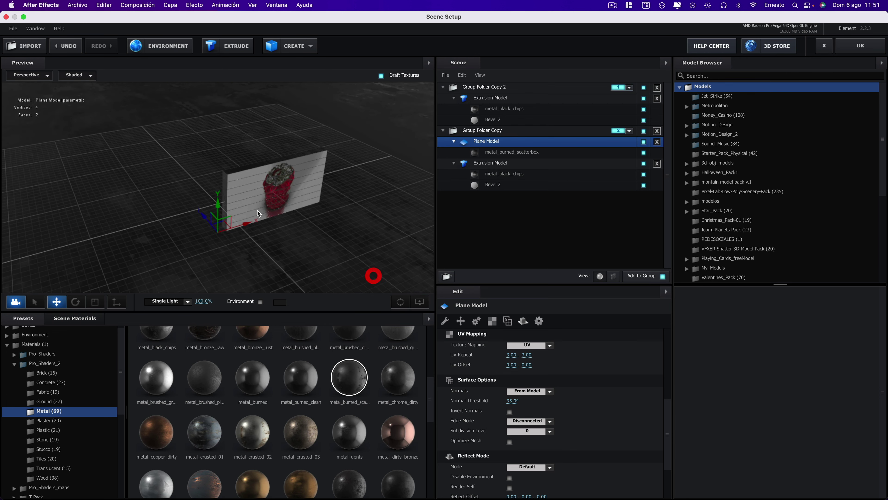
Change the floor's UV Repeat to 5 × 5 and orbit to check the finer tiling.
click(512, 355)
text(5)
click(570, 355)
click(530, 355)
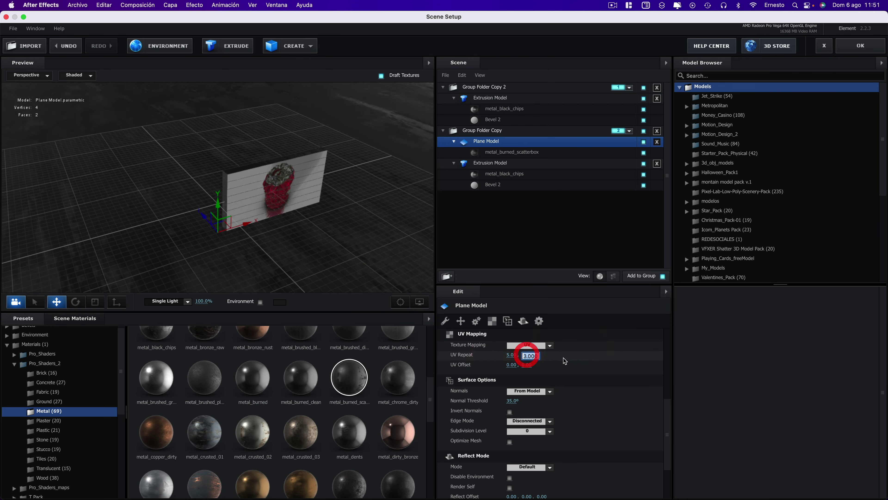
text(5)
click(565, 361)
drag(298, 262, 326, 249)
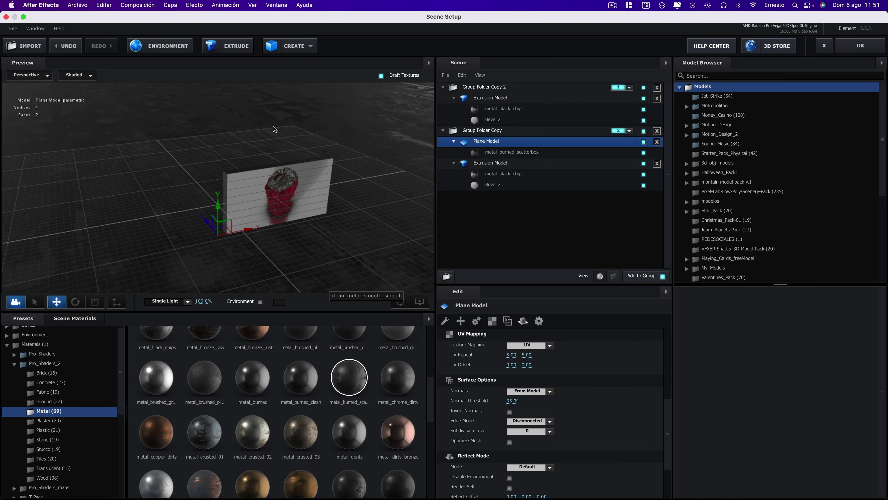
scroll(332, 254, down, 5)
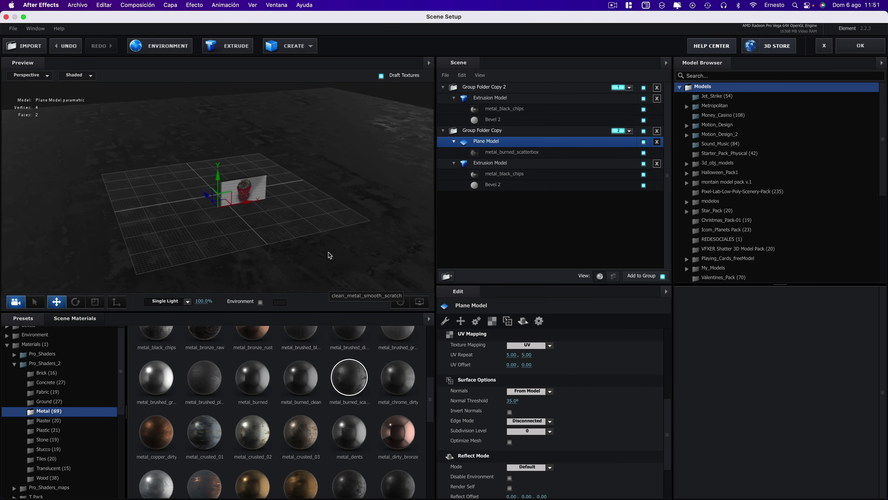
drag(329, 252, 317, 255)
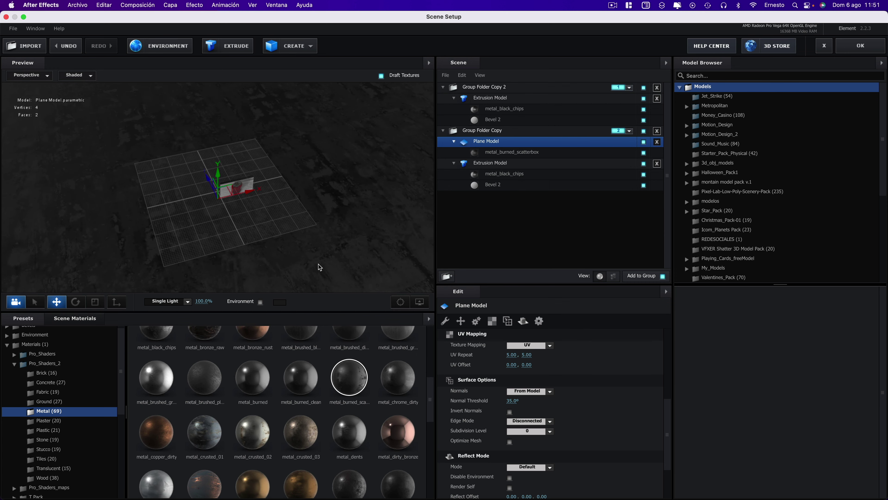
scroll(290, 229, up, 5)
scroll(293, 230, down, 5)
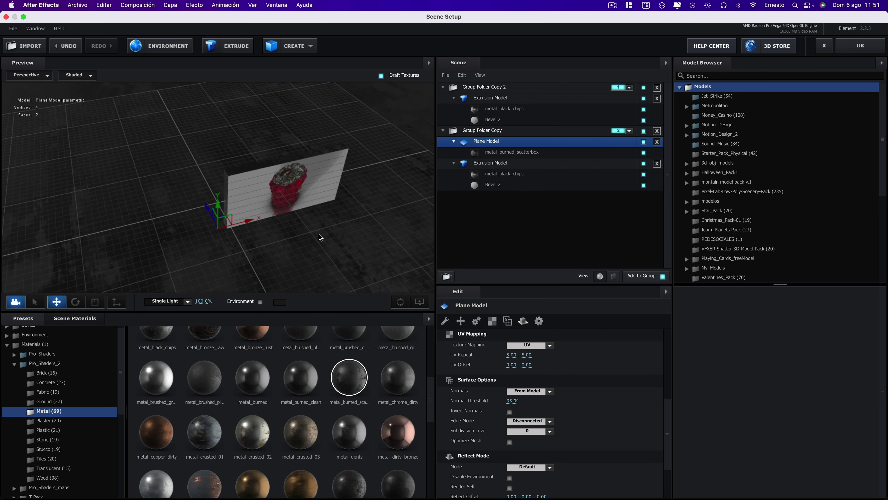
drag(319, 234, 320, 230)
Set the floor material's glossiness map Input Levels to 0.57 / 0.35 / 0.81.
click(510, 152)
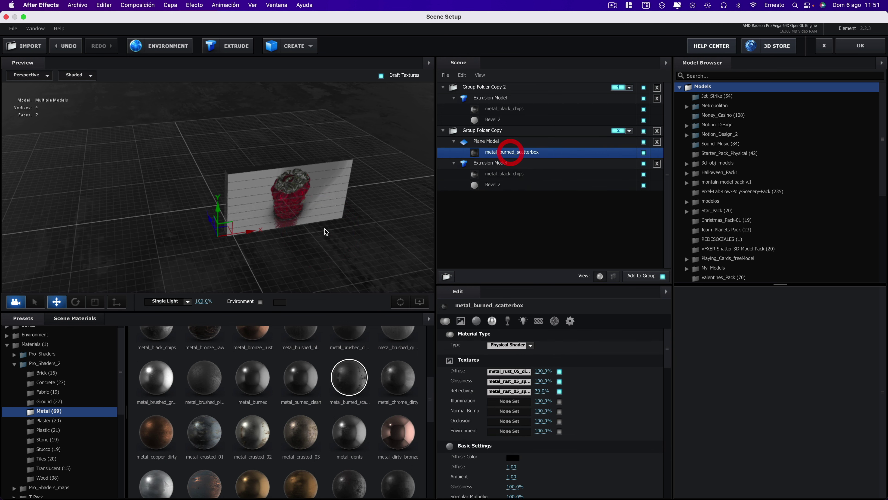
click(511, 382)
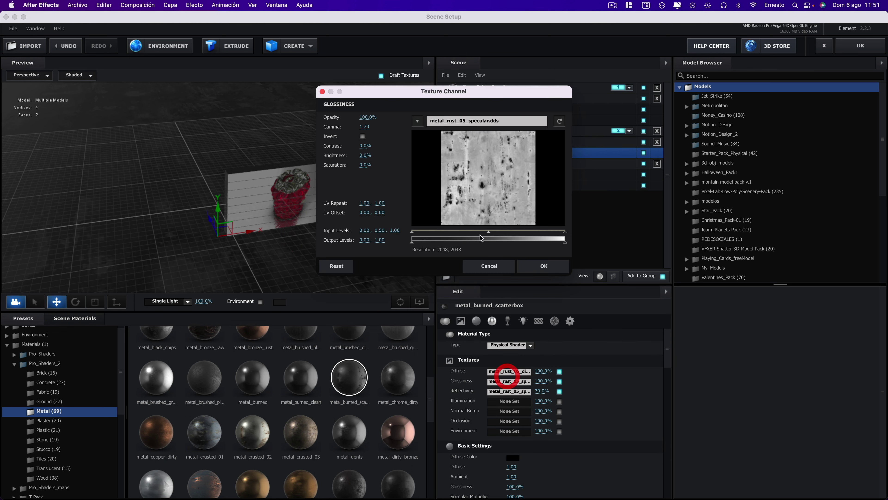
drag(565, 232, 531, 232)
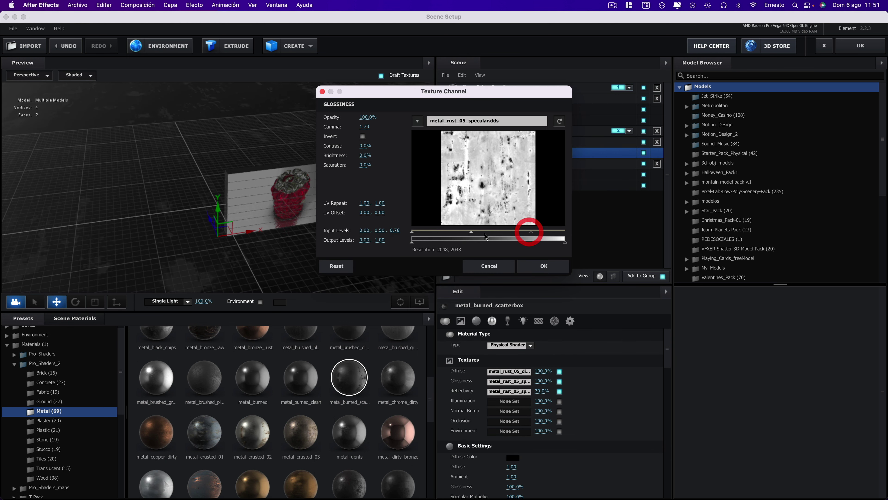
mouse_move(413, 231)
mouse_down()
mouse_move(543, 235)
mouse_move(489, 232)
mouse_move(502, 232)
mouse_up()
click(544, 265)
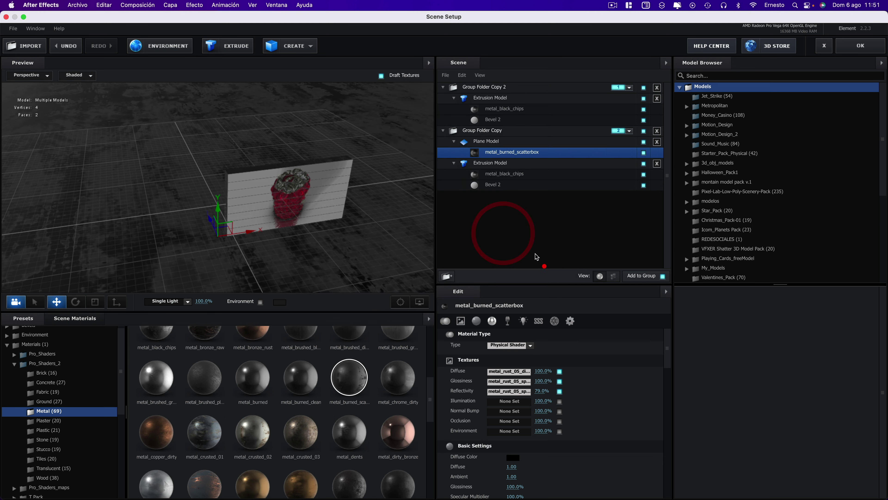
Set the plane model's Reflect Mode to Mirror Surface.
click(485, 141)
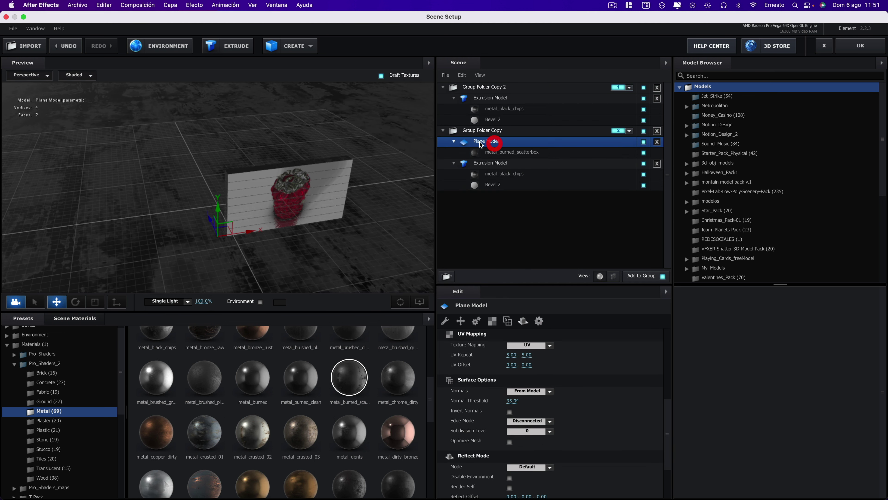
click(523, 322)
click(550, 345)
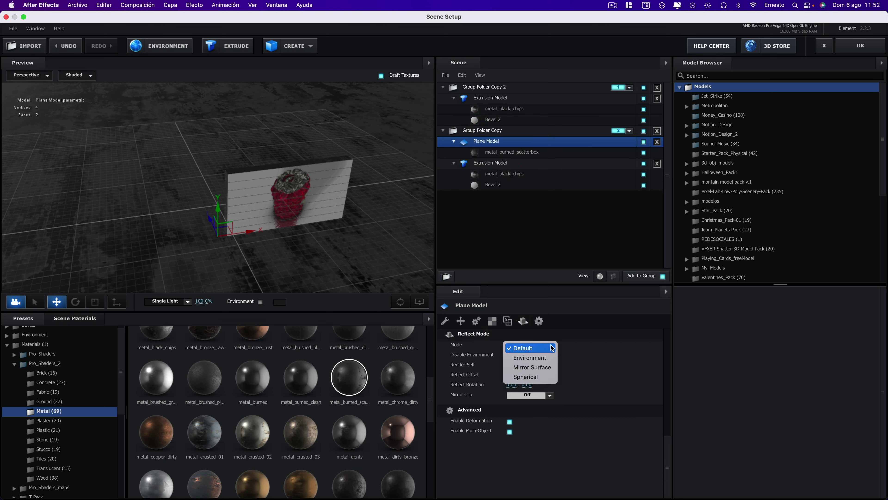
click(527, 367)
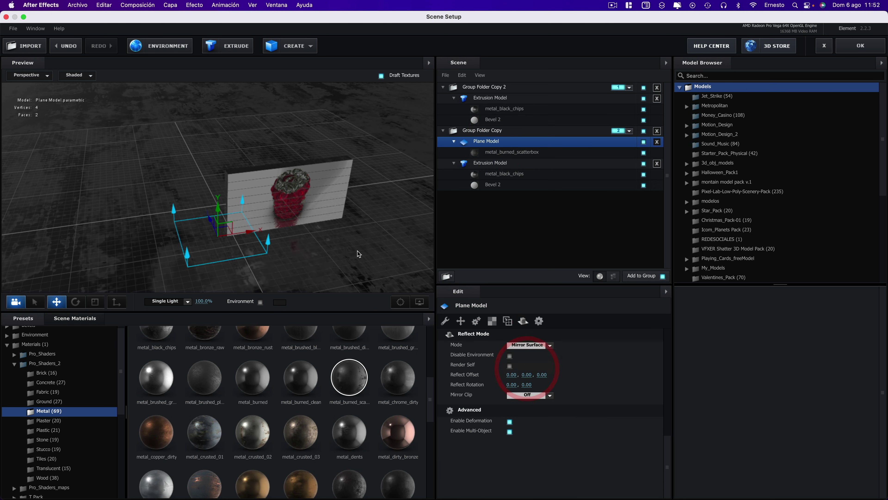
click(352, 232)
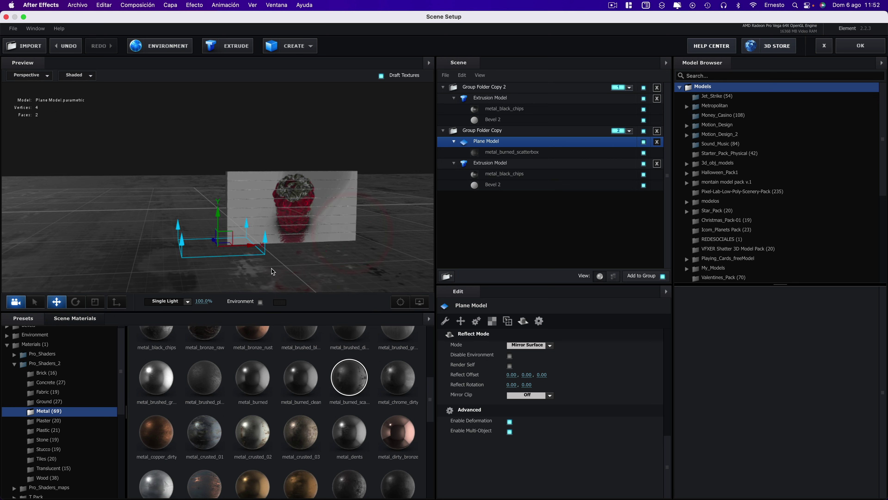
Raise the metal_burned_scatterbox Reflectivity Intensity to 100% and tweak its glossiness.
click(501, 153)
scroll(514, 455, down, 5)
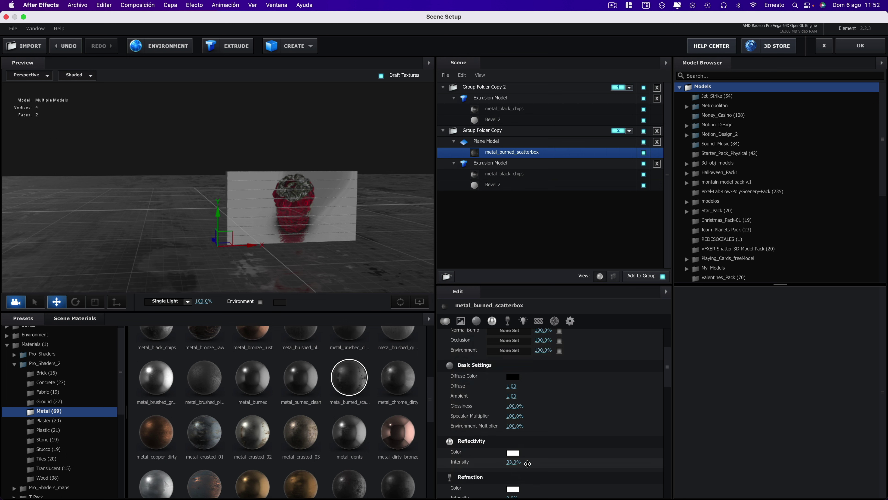
drag(528, 463, 544, 464)
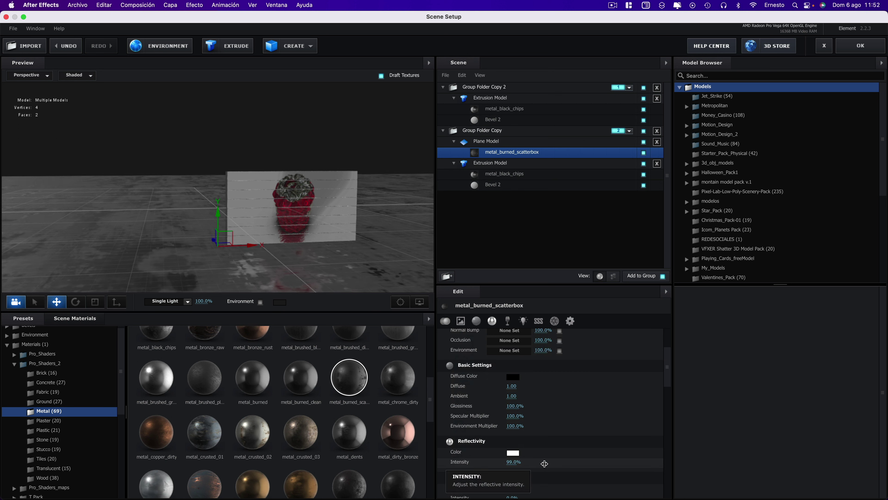
click(568, 464)
mouse_move(513, 406)
mouse_down()
mouse_move(500, 407)
mouse_move(535, 410)
mouse_up()
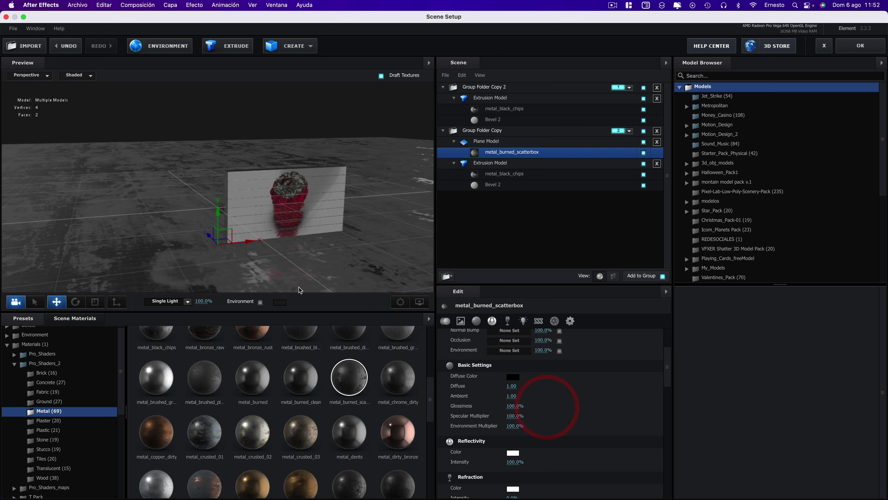
drag(288, 245, 291, 298)
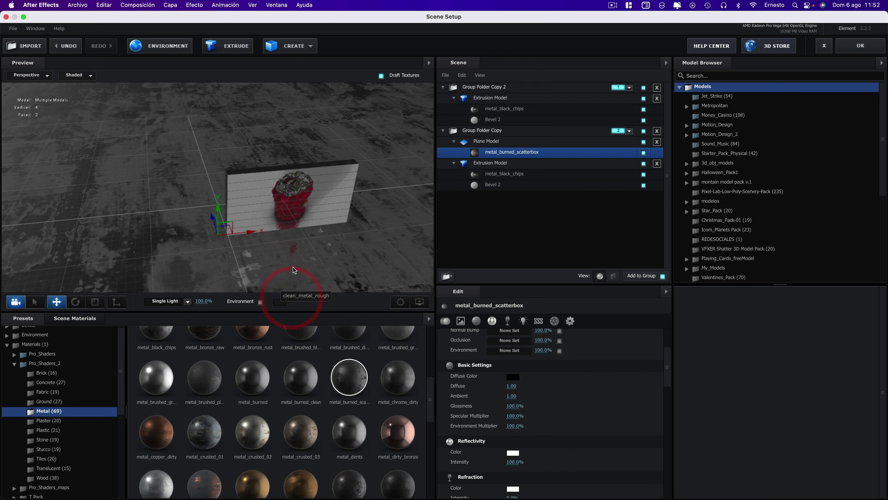
Lower the glossiness map's black and white input levels, leaving white at 0.74.
scroll(546, 369, up, 3)
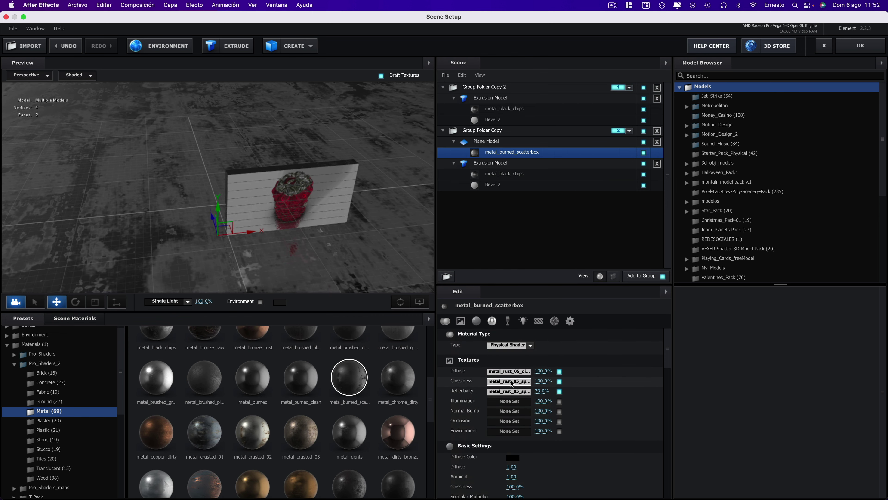
click(509, 381)
drag(490, 90, 620, 84)
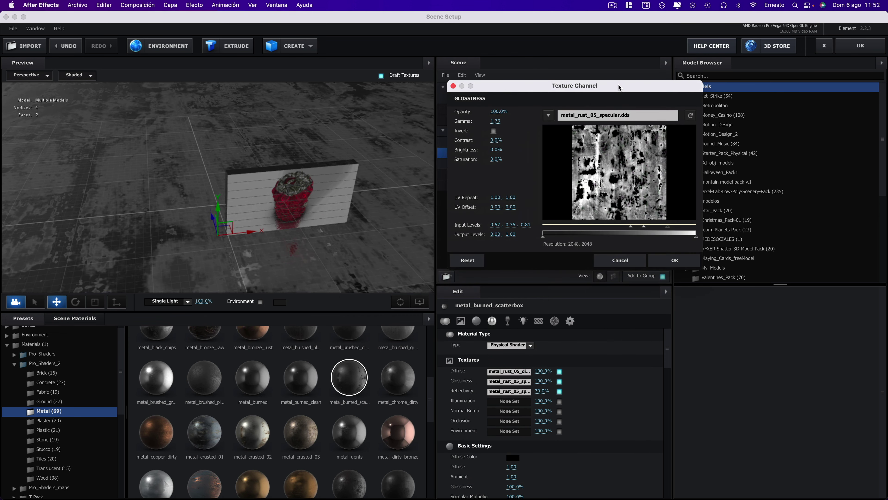
drag(631, 226, 565, 223)
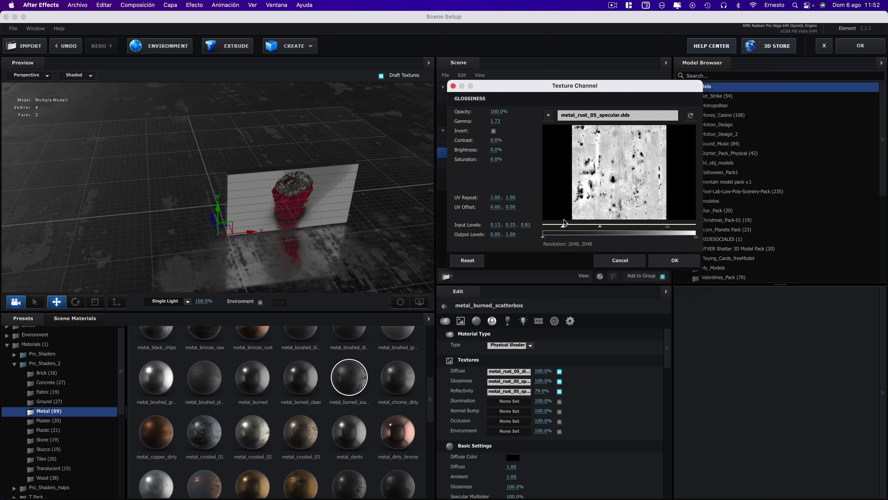
mouse_move(668, 226)
mouse_down()
mouse_move(649, 228)
mouse_move(659, 230)
mouse_up()
click(659, 227)
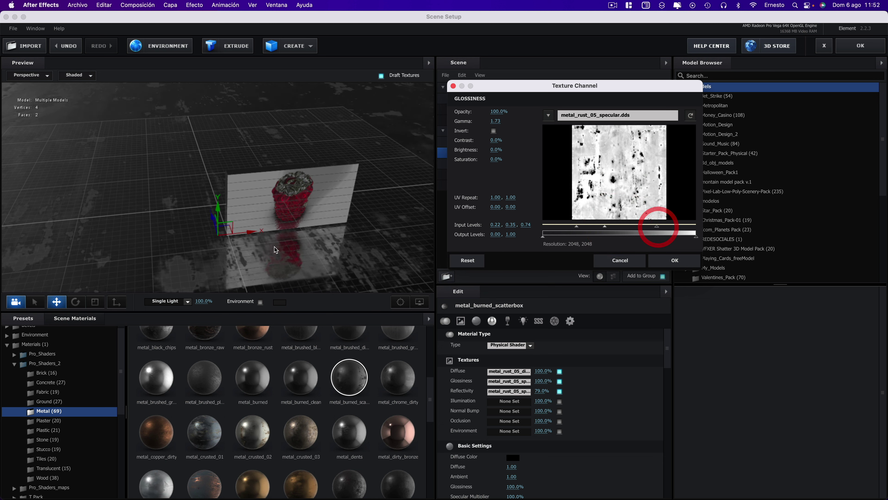
click(675, 260)
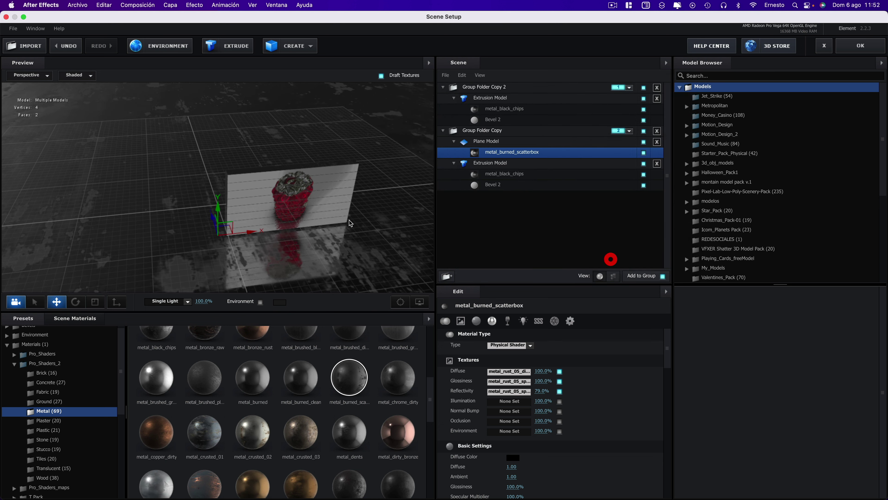
click(335, 200)
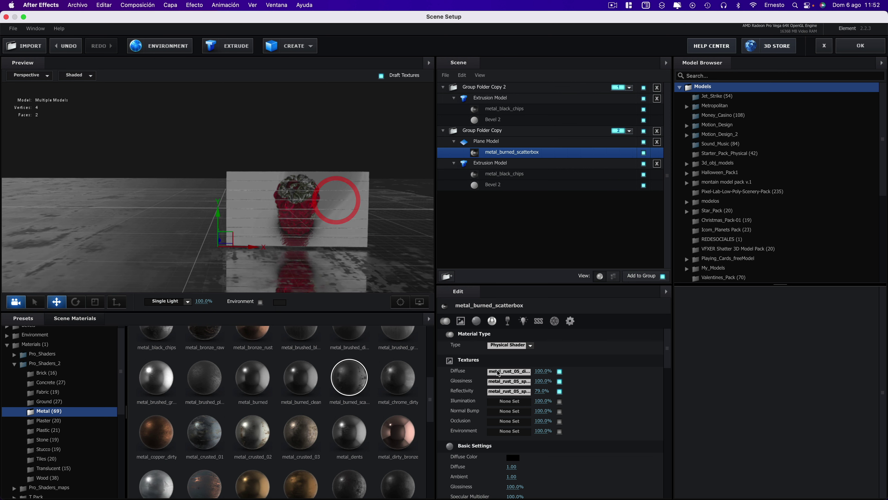
Raise the glossiness midtone and black levels to 0.52 and 0.38, then close Scene Setup.
click(513, 385)
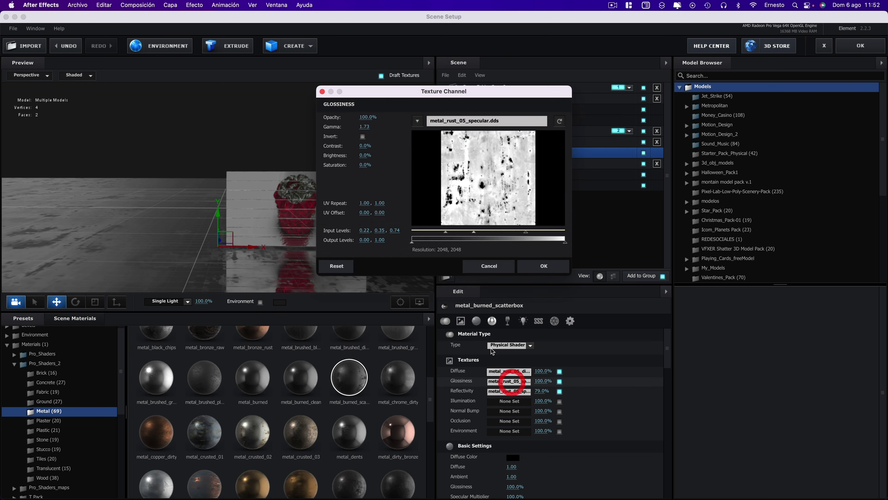
drag(458, 94, 560, 107)
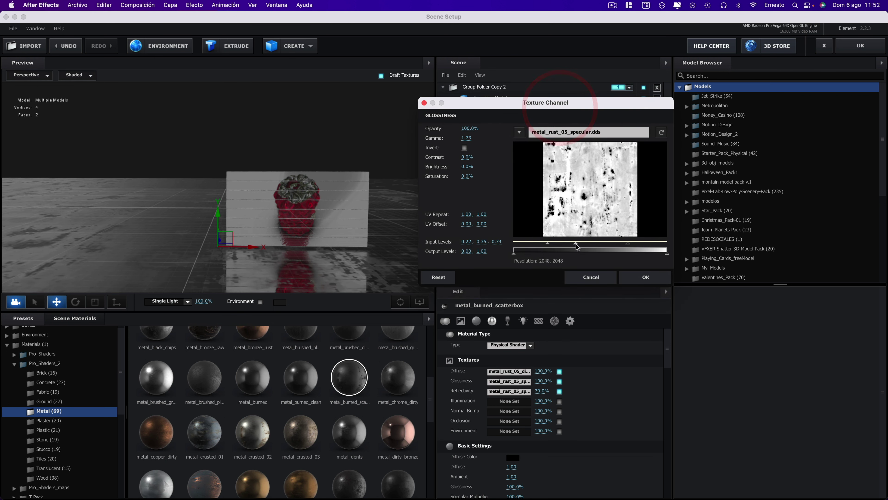
drag(568, 244, 588, 244)
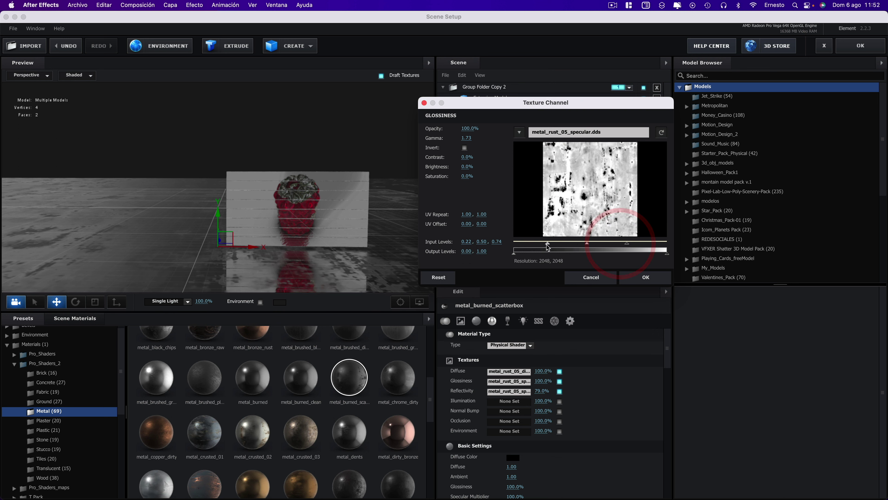
drag(547, 244, 601, 244)
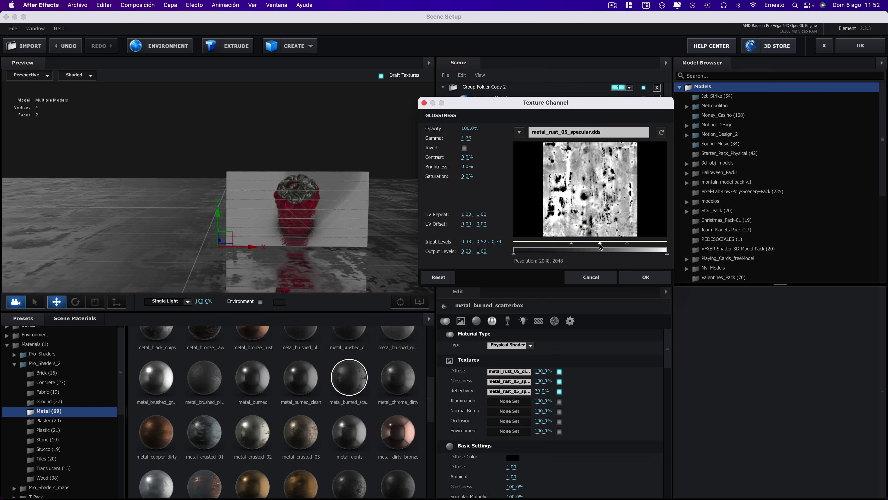
click(634, 276)
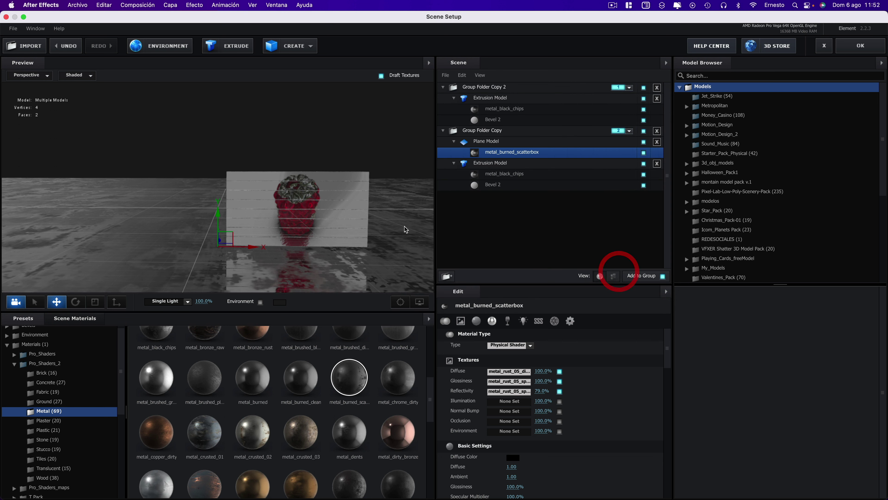
drag(405, 226, 388, 222)
click(392, 225)
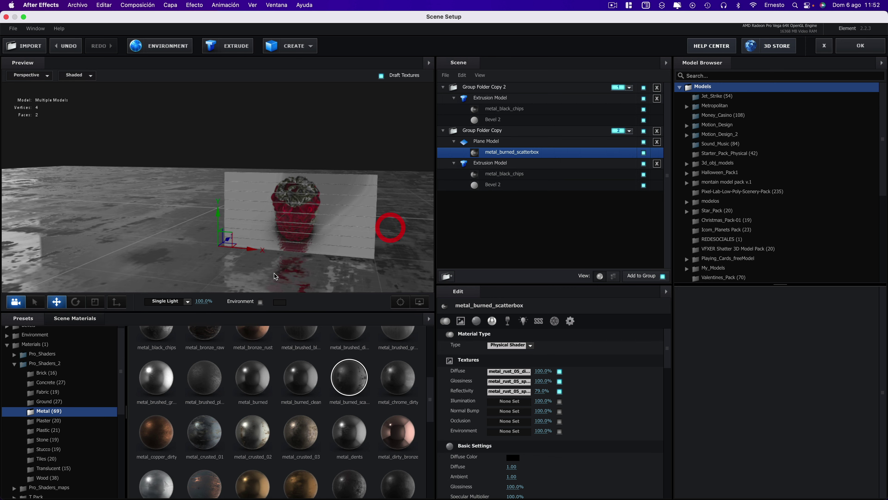
mouse_move(286, 271)
mouse_down()
mouse_move(311, 300)
mouse_move(284, 269)
mouse_up()
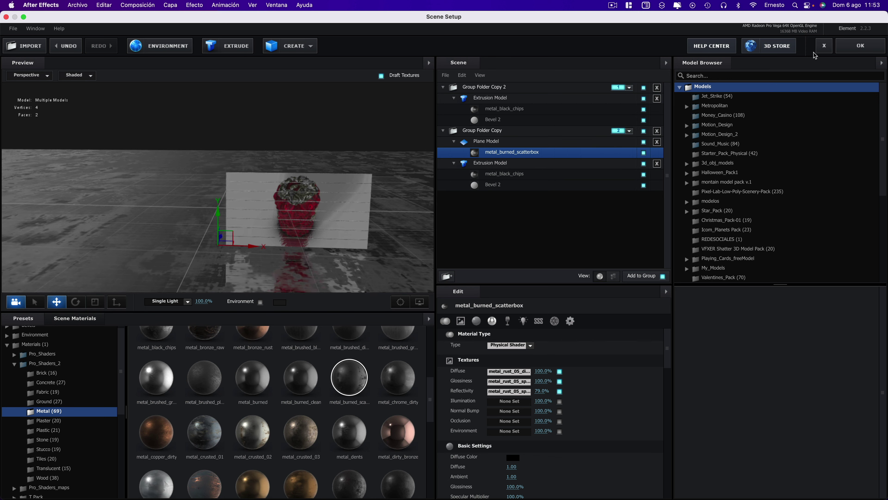
click(872, 51)
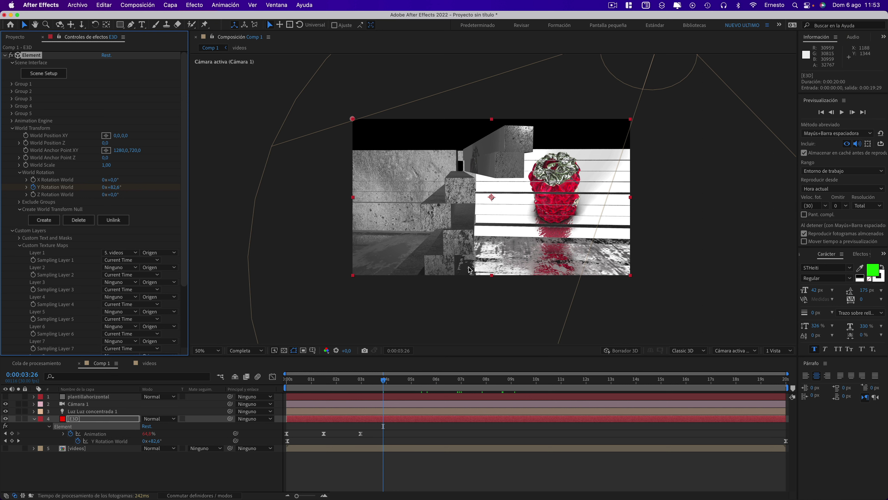
Enable Ambient Occlusion in Element's Render Settings and reduce SSAO Intensity to about 7.2.
scroll(165, 284, down, 5)
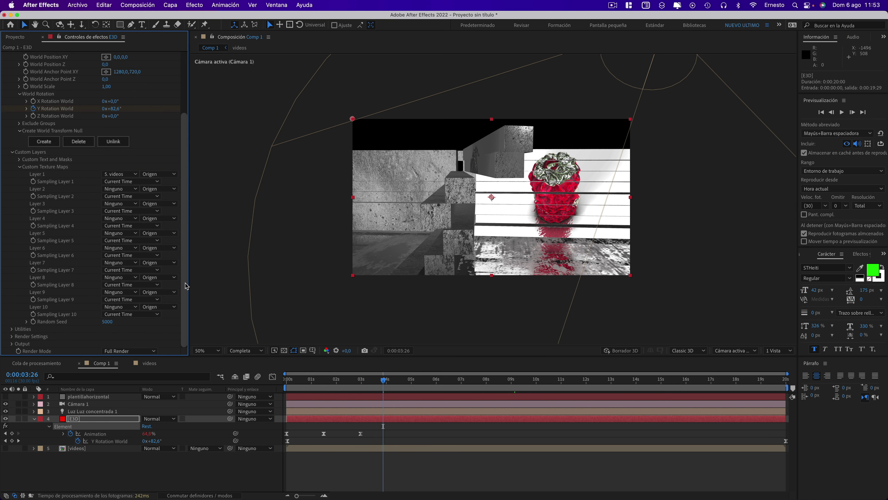
click(11, 336)
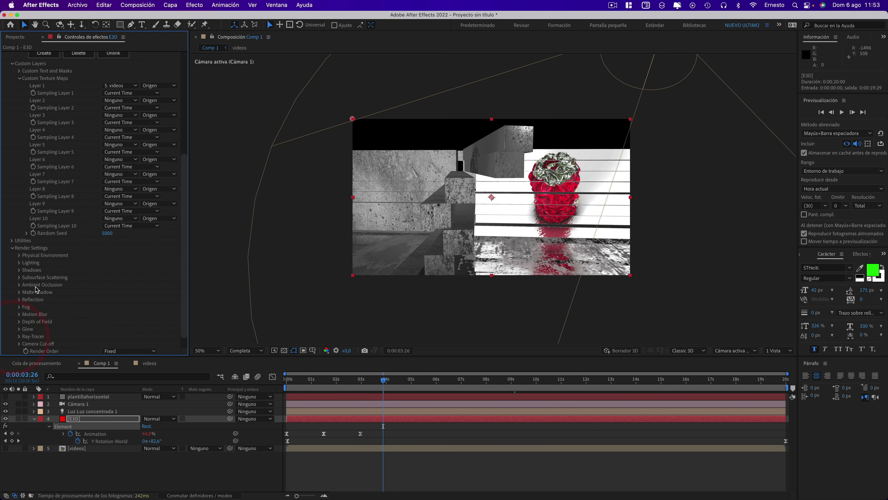
click(20, 285)
click(104, 248)
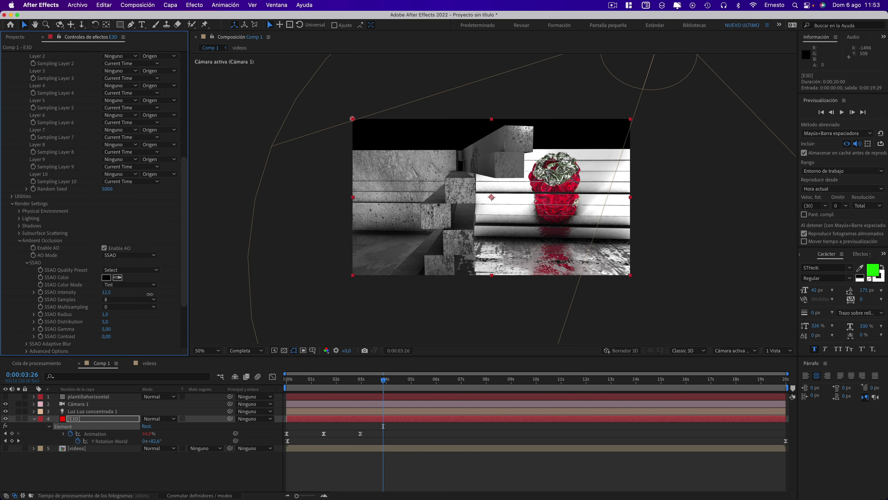
drag(150, 294, 121, 293)
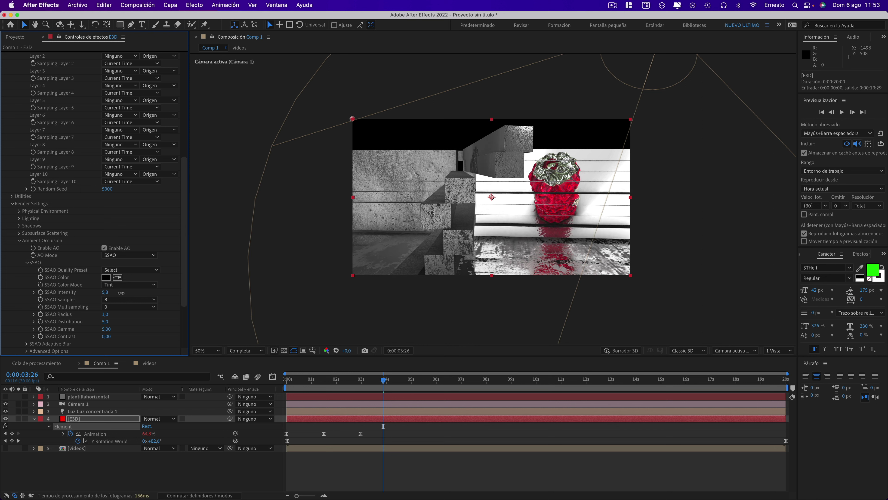
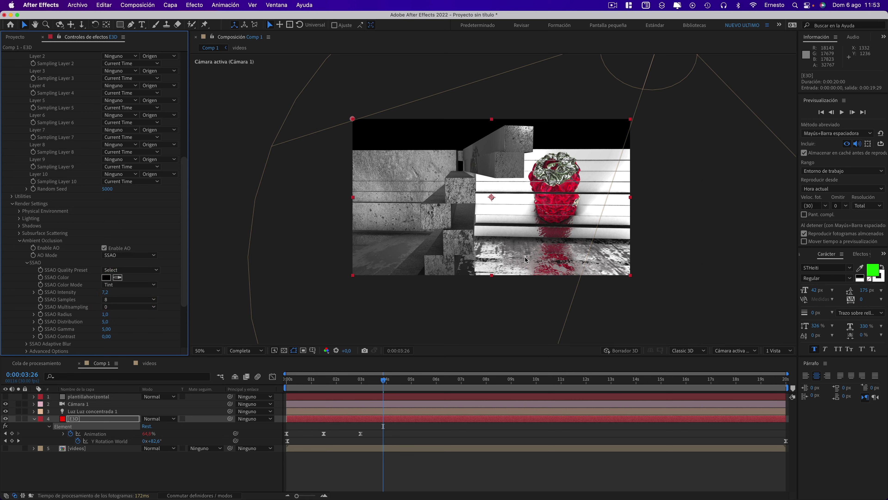
Scrub the playhead from 0:00:03:26 back to 0:00:03:00 and scroll Effect Controls to the top.
drag(383, 382, 375, 382)
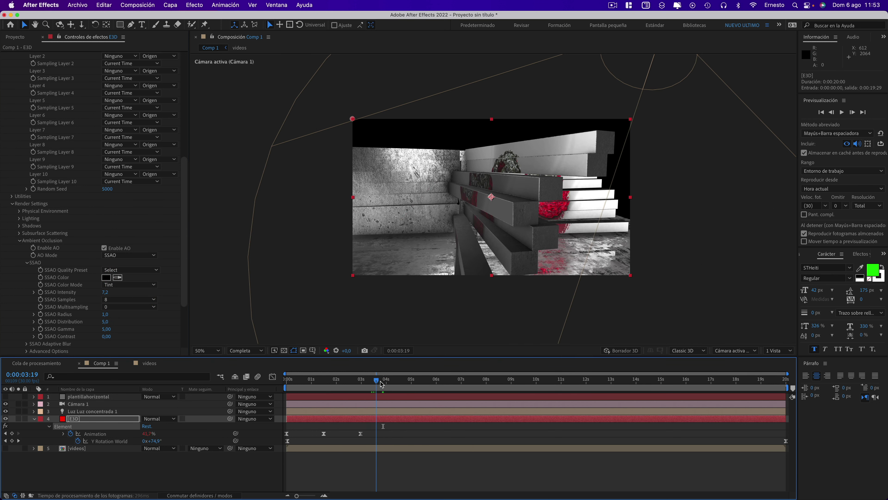
drag(381, 383, 362, 381)
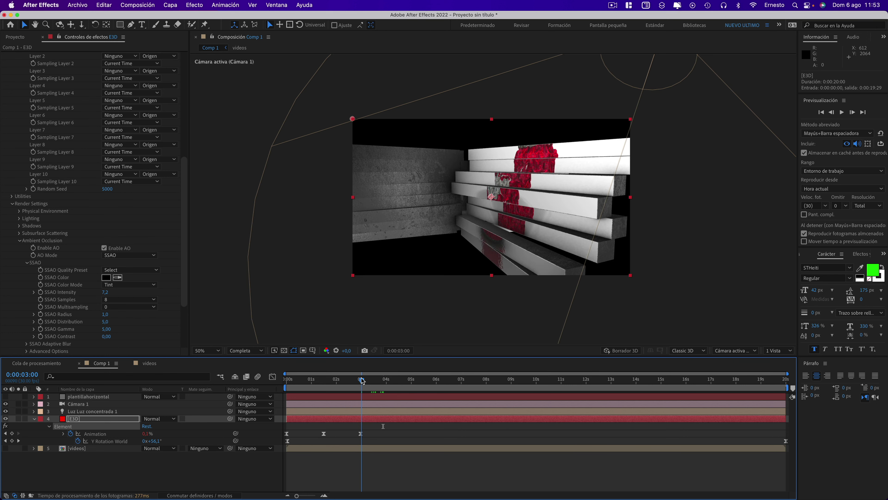
drag(184, 224, 182, 86)
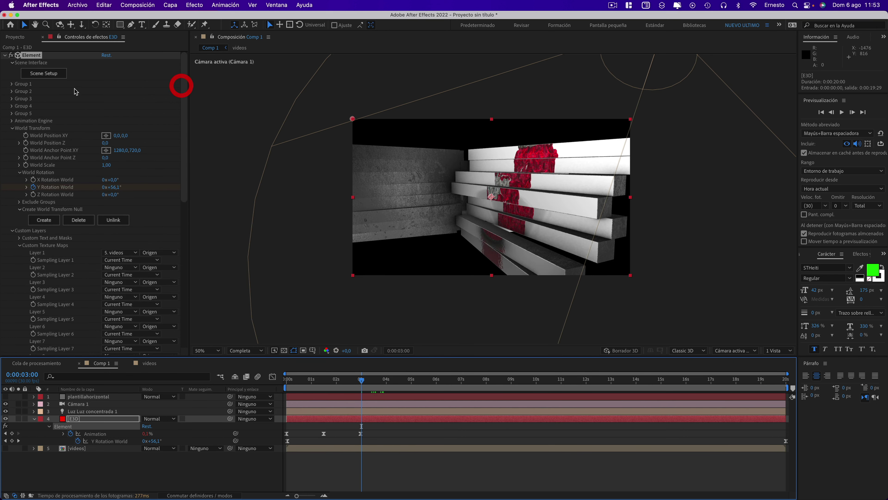
In Scene Setup, move Plane Model out of Group Folder Copy, assign it to group 5, and apply.
click(63, 74)
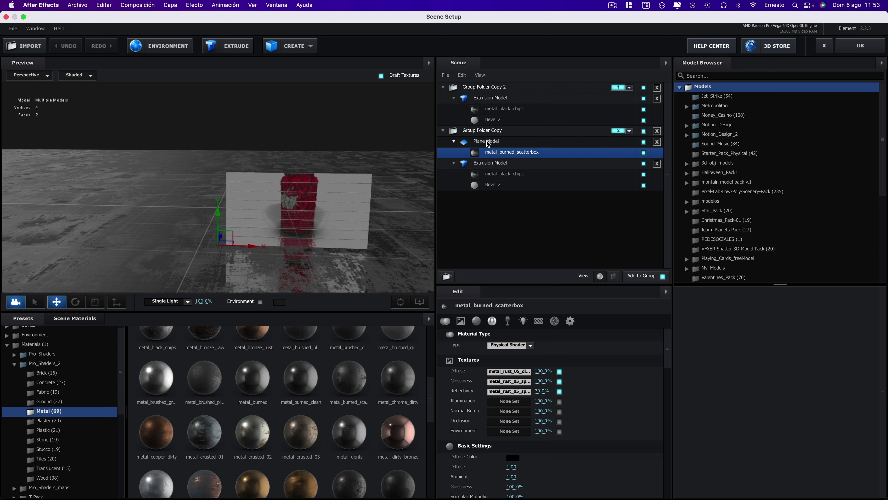
drag(488, 144, 517, 228)
click(629, 175)
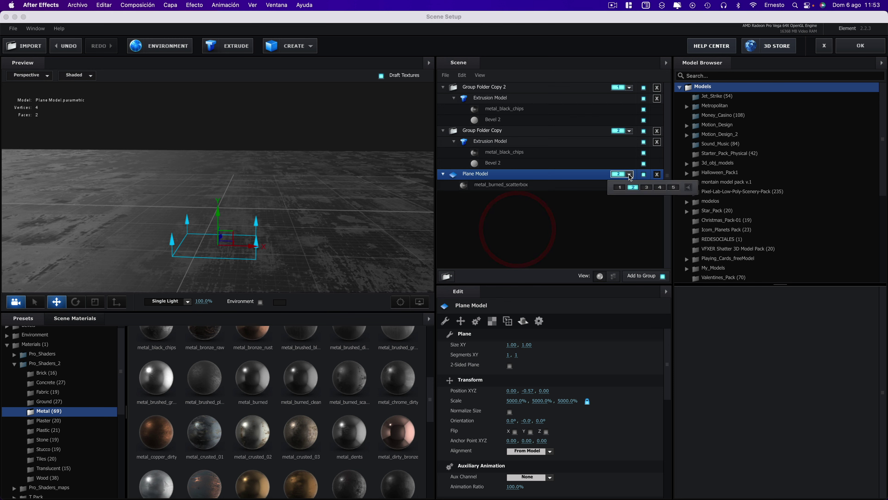
click(669, 191)
click(539, 232)
click(861, 45)
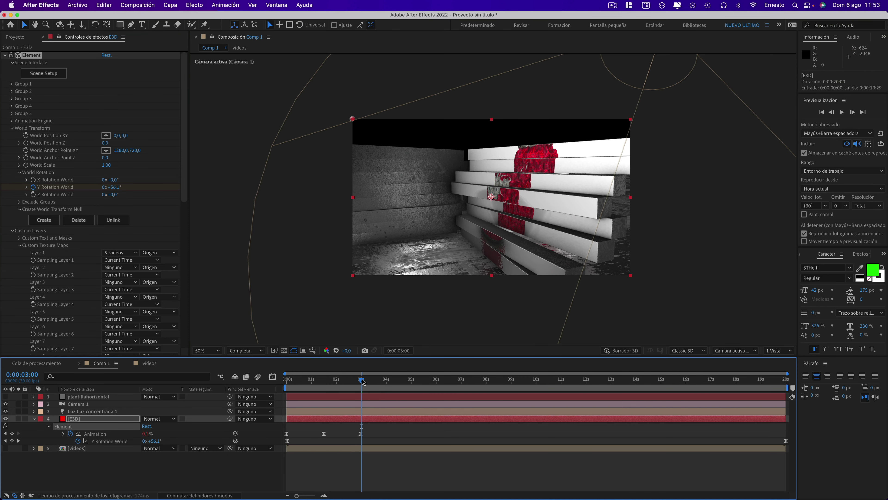
Set Group 5's Particle Replicator Position to 1280, 714, checking frames around 4 seconds.
drag(361, 380, 382, 384)
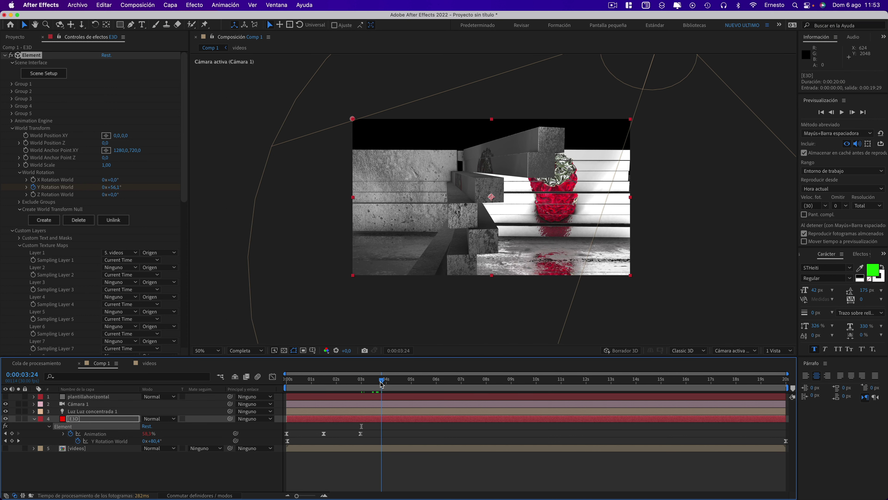
drag(385, 383, 392, 385)
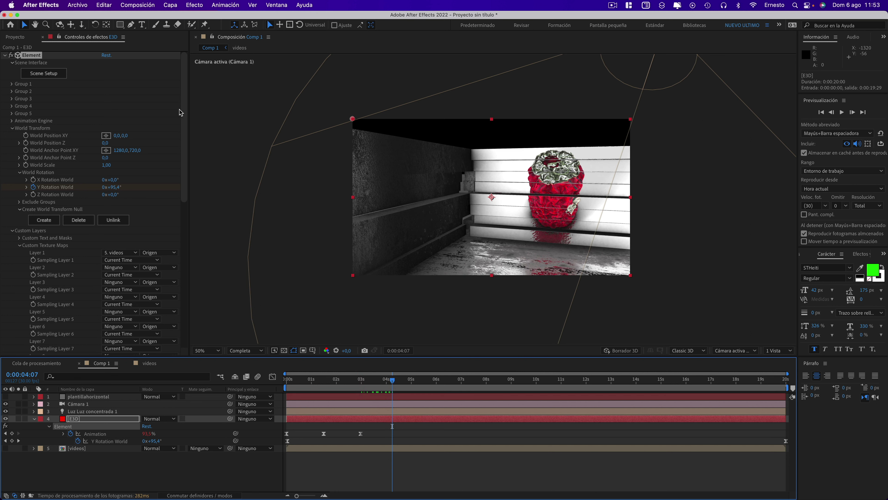
click(11, 113)
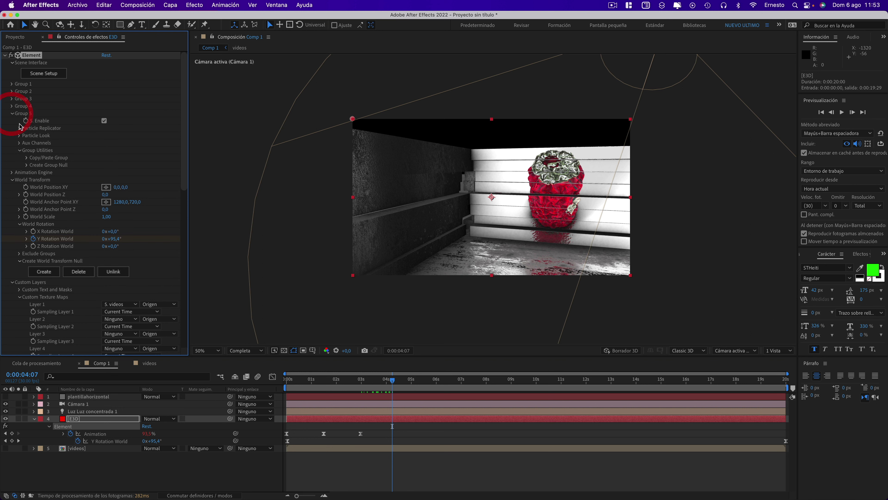
click(19, 128)
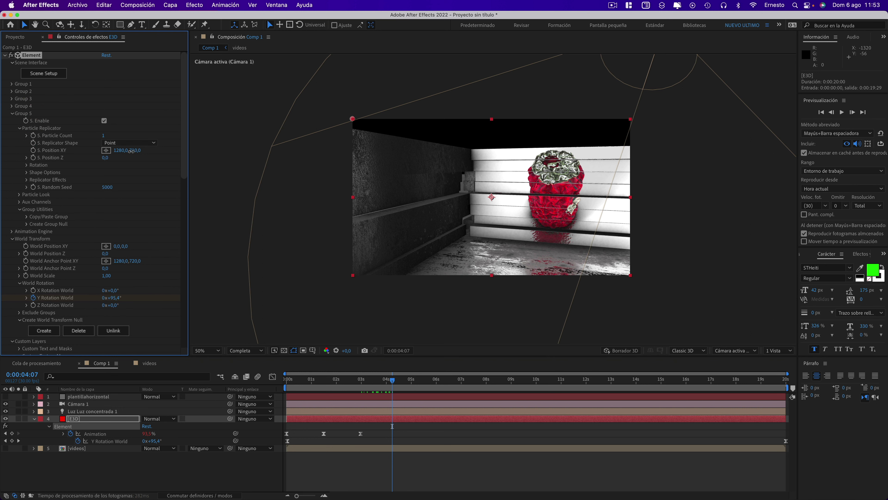
drag(130, 151, 135, 151)
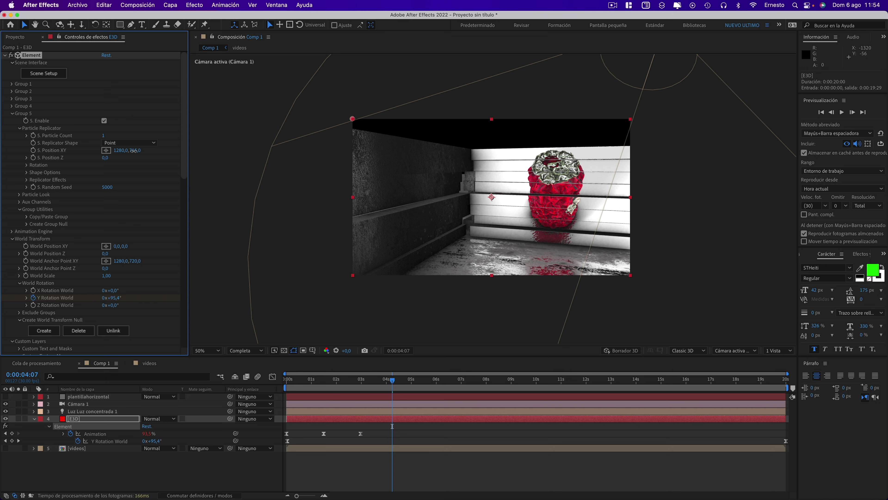
drag(133, 151, 132, 151)
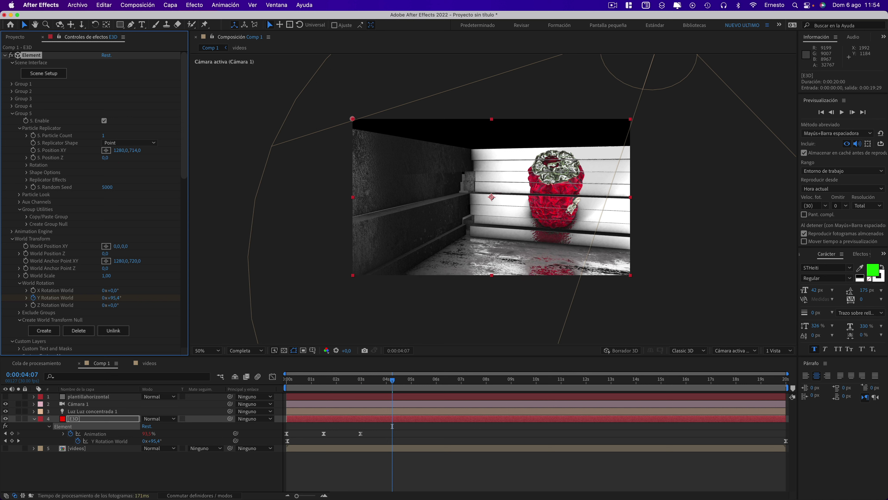
mouse_move(393, 381)
mouse_down()
mouse_move(419, 381)
mouse_move(408, 382)
mouse_up()
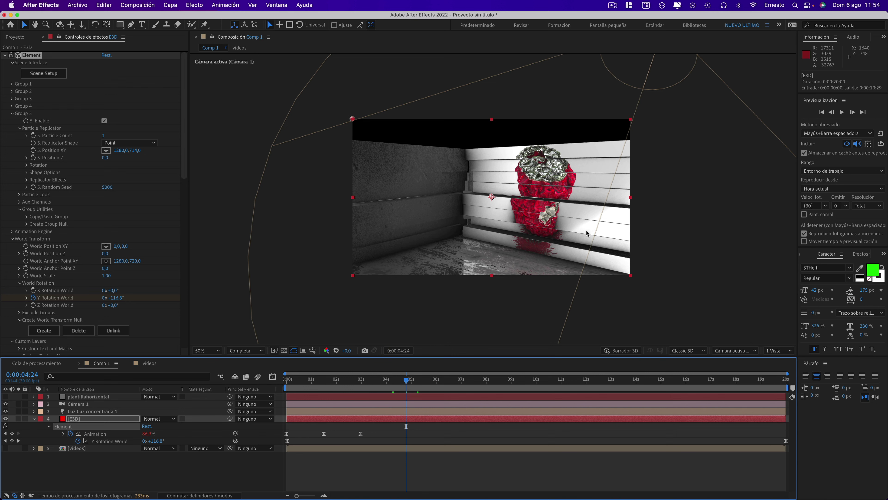
Duplicate the Plane Model in Scene Setup and assign the copy to group 4.
click(43, 73)
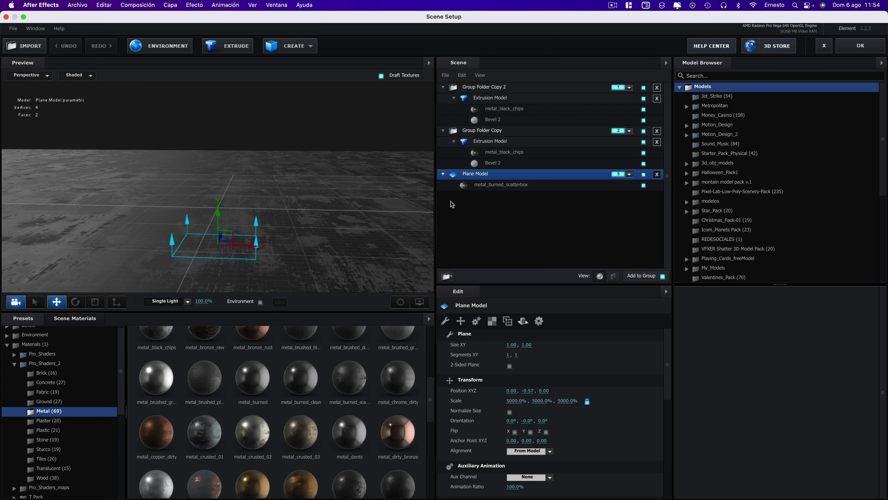
click(485, 174)
key(super+d)
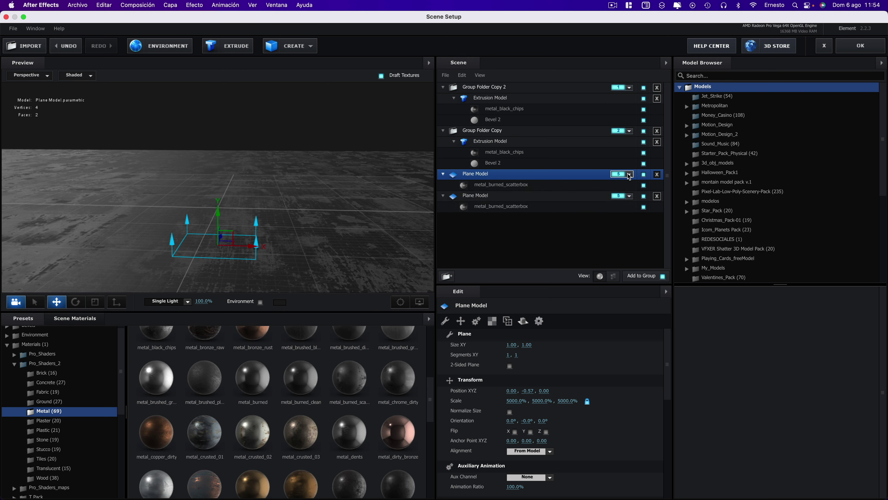
click(629, 175)
click(656, 188)
click(581, 221)
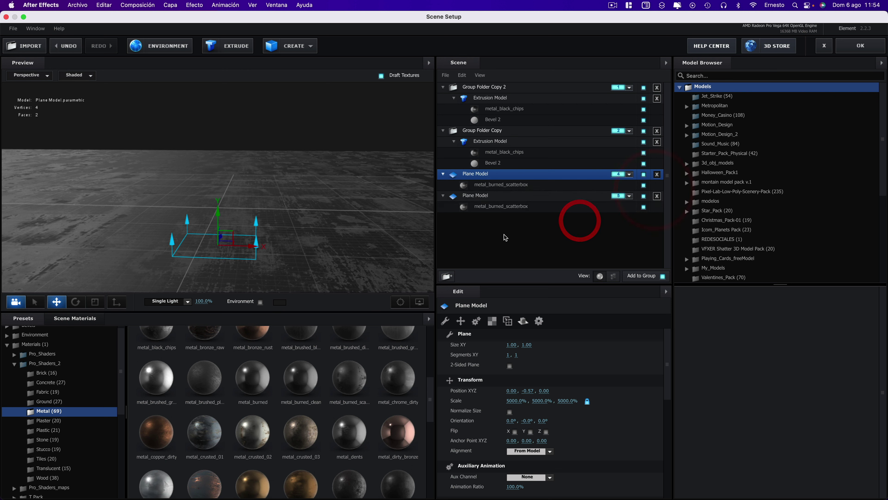
Rotate the plane to stand it upright and turn it to 180°.
drag(307, 226, 301, 238)
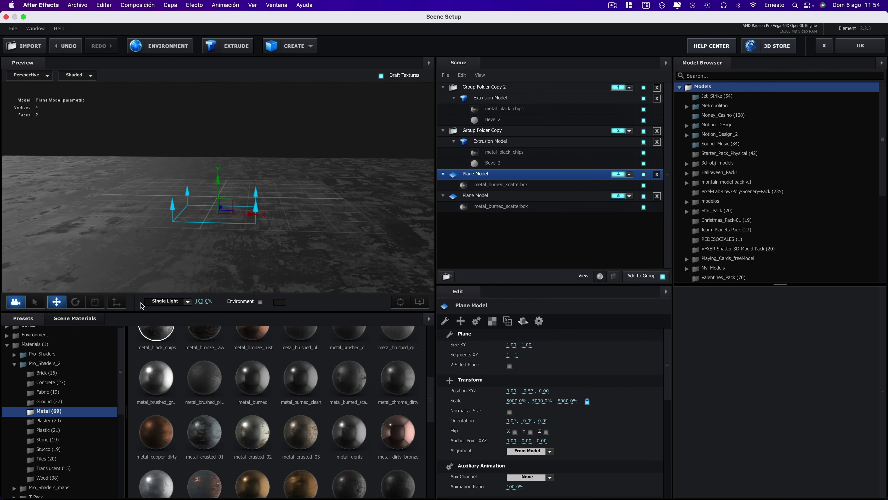
click(76, 302)
mouse_move(346, 208)
mouse_down()
mouse_move(340, 224)
mouse_move(388, 218)
mouse_move(251, 270)
mouse_move(258, 245)
mouse_up()
click(57, 302)
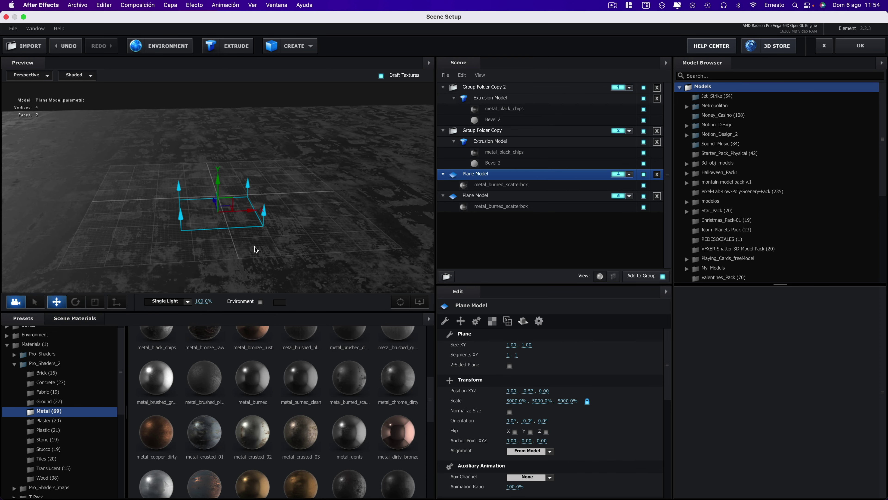
click(75, 302)
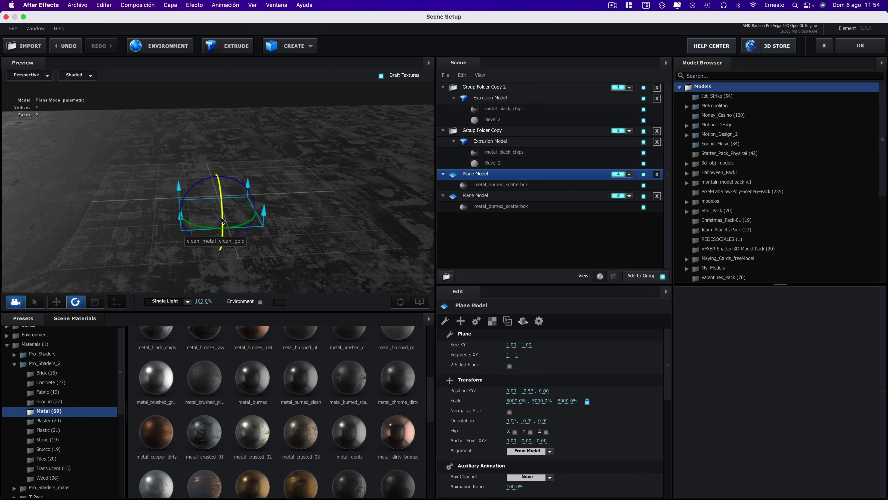
mouse_move(224, 225)
mouse_down()
mouse_move(222, 85)
mouse_move(230, 187)
mouse_up()
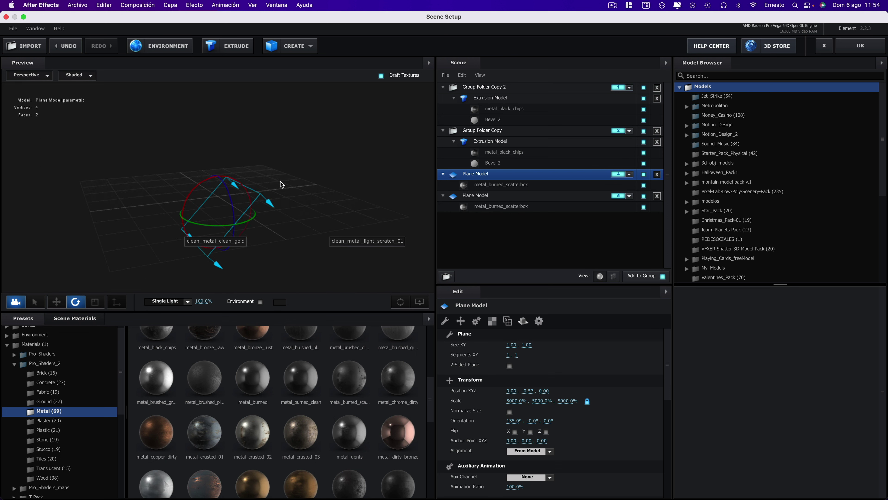
click(231, 181)
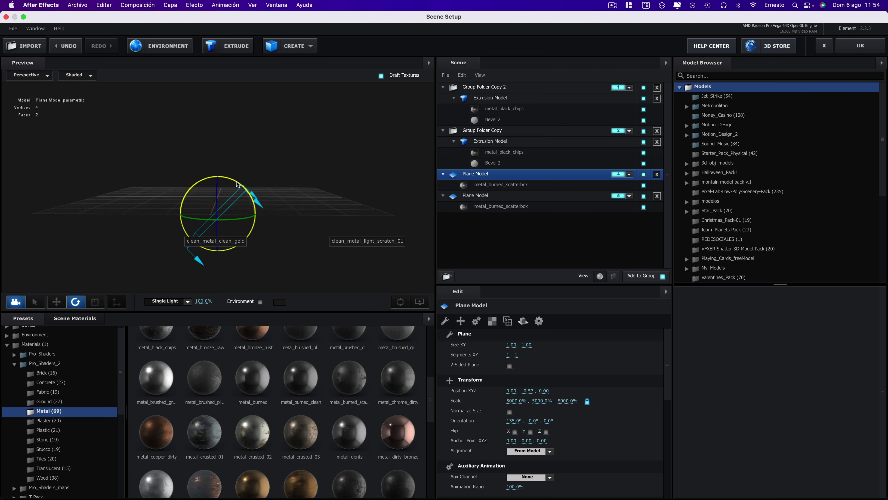
drag(248, 189, 274, 188)
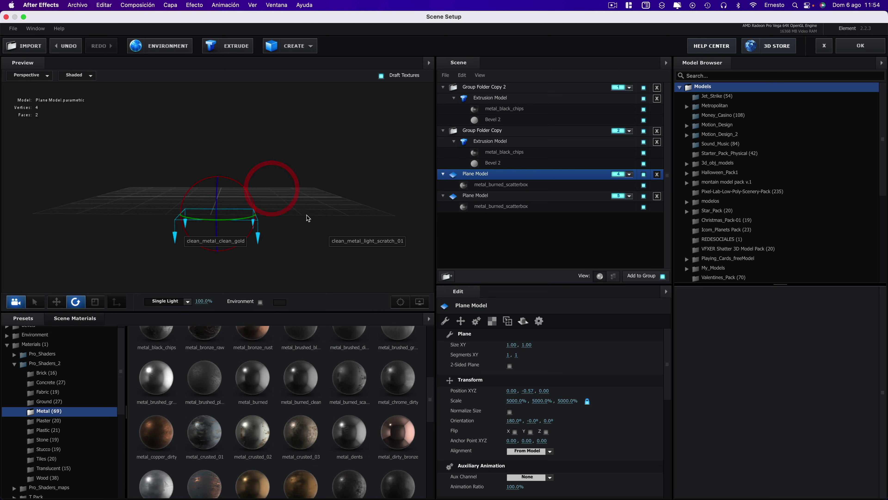
Enable back-face rendering on the plane's metal_burned_scatterbox material.
click(378, 221)
click(477, 184)
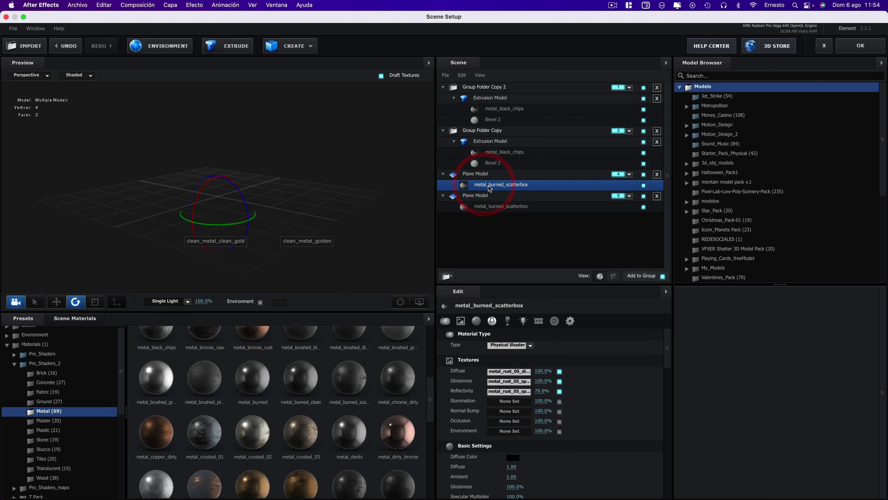
drag(668, 338, 667, 483)
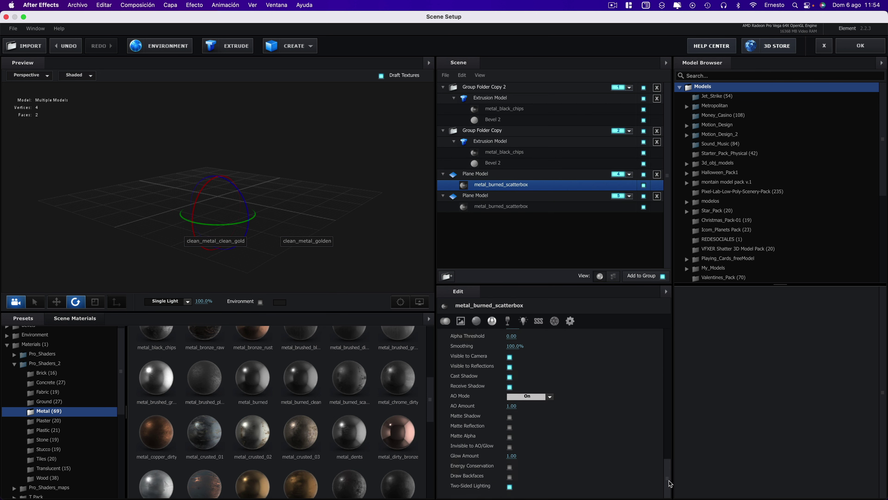
click(510, 476)
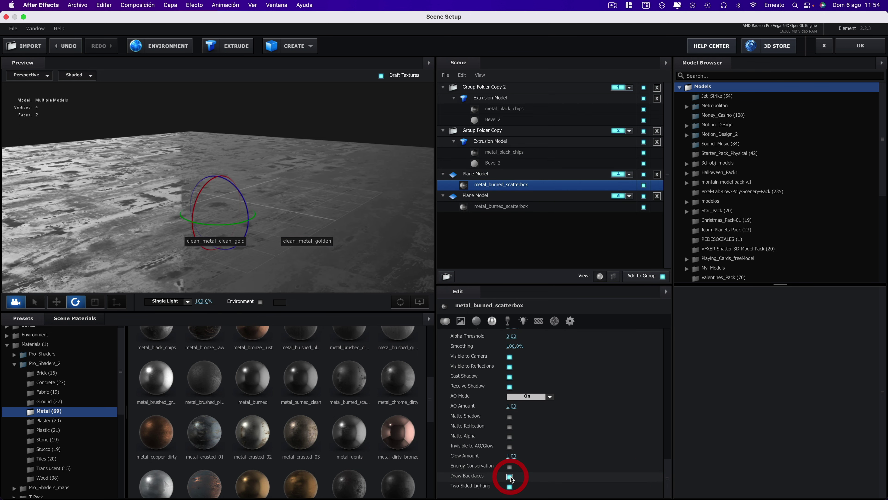
click(497, 206)
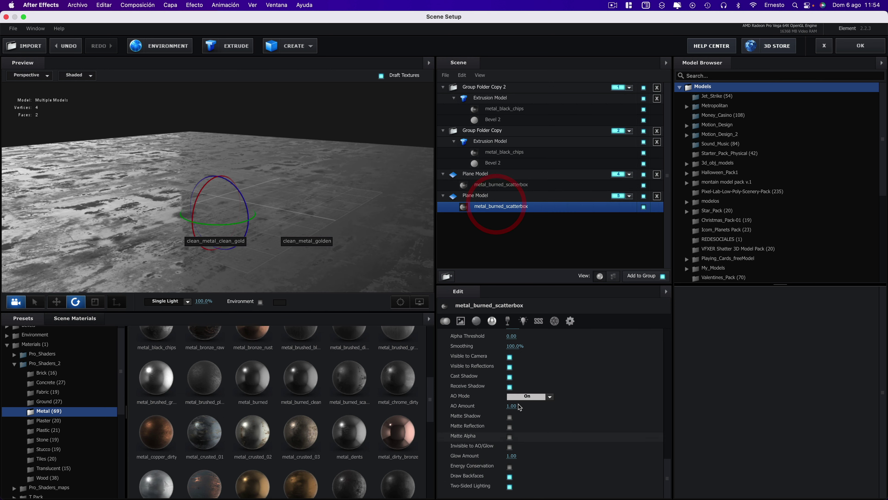
click(491, 188)
drag(353, 214, 382, 215)
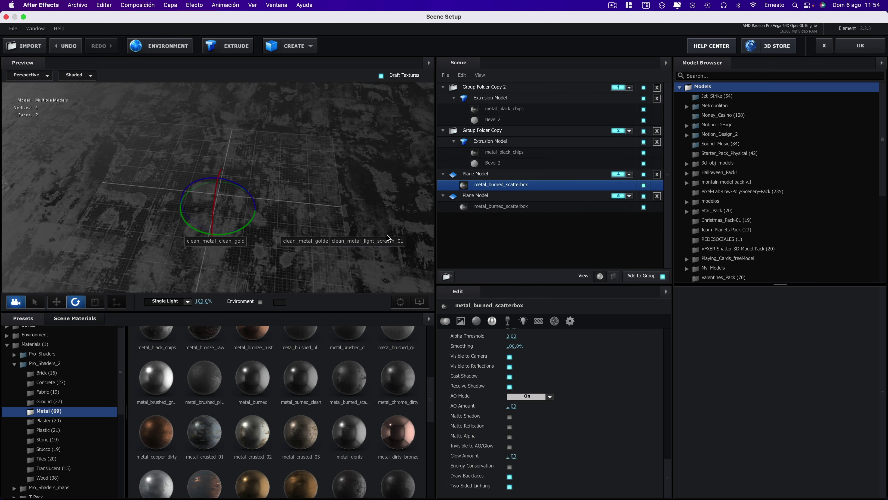
click(381, 212)
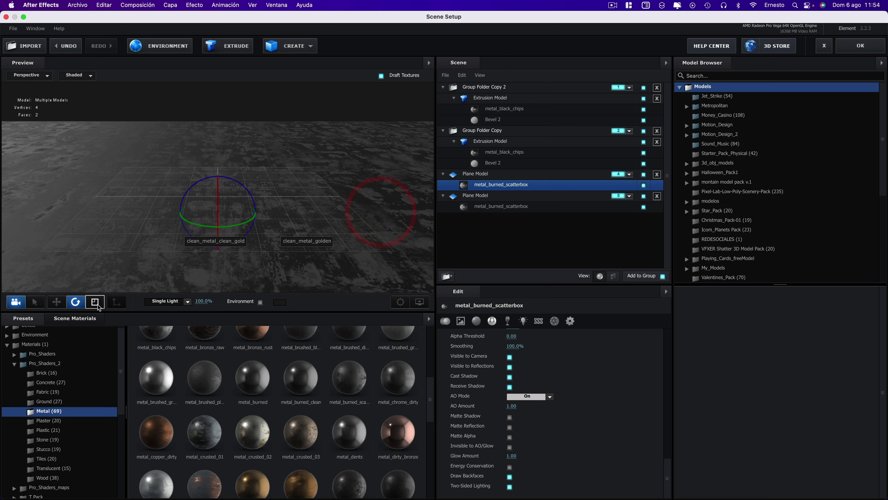
Raise the first Plane Model to Position Y 2.42 as a ceiling and apply the scene.
click(479, 176)
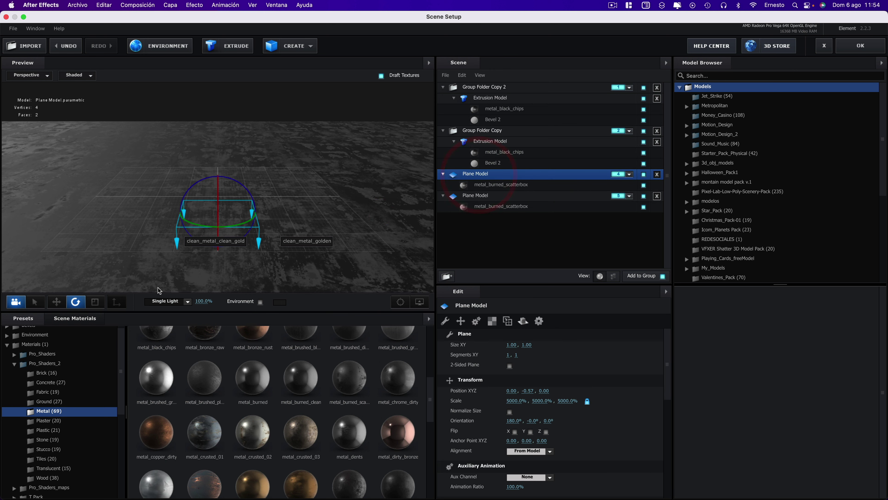
click(58, 301)
drag(219, 179, 240, 88)
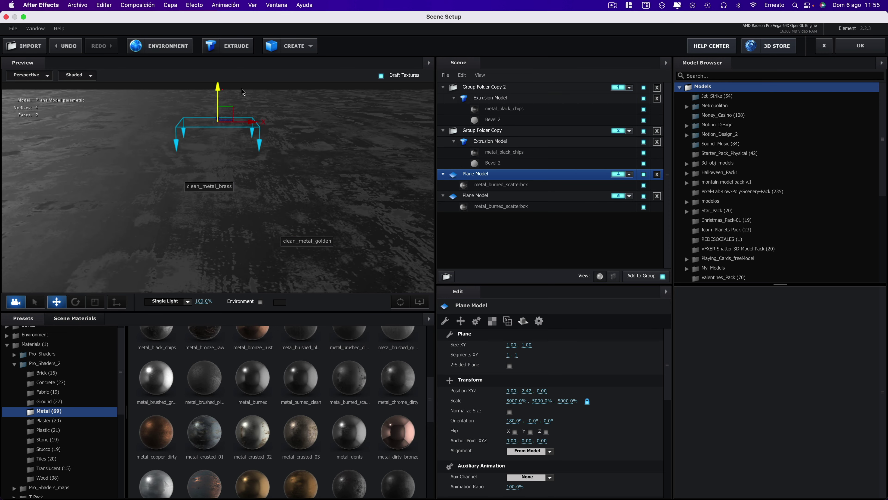
click(848, 49)
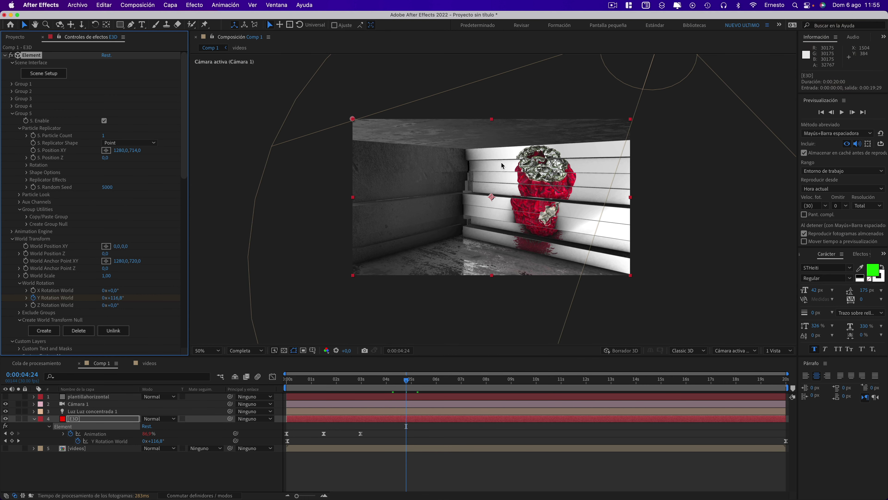
Set Group 4's Particle Replicator Position to 1280, 1188 and check the frame near five seconds.
click(11, 107)
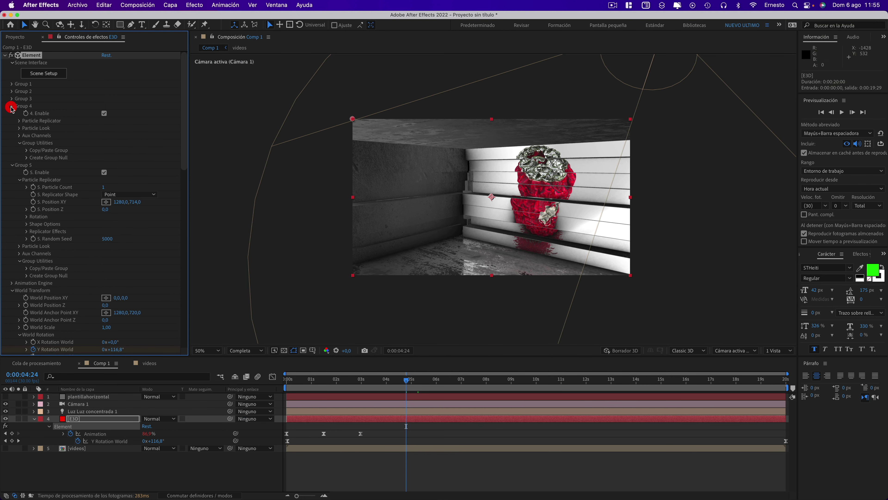
click(19, 121)
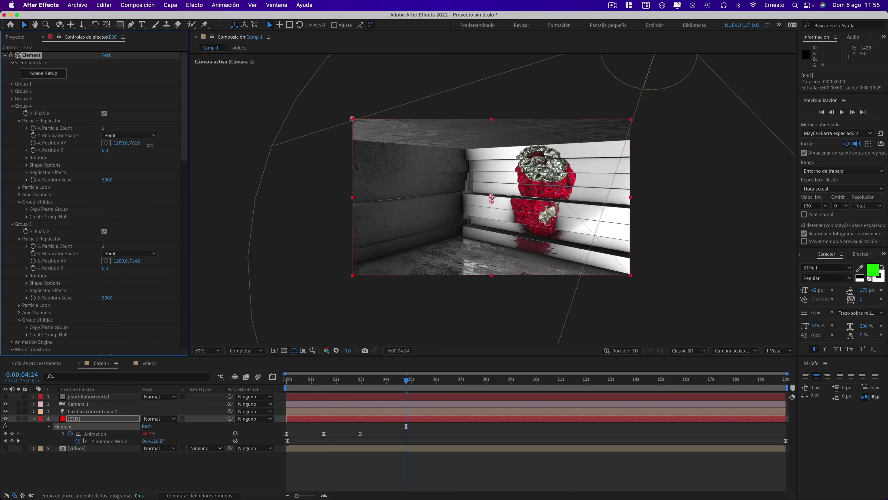
drag(150, 145, 246, 151)
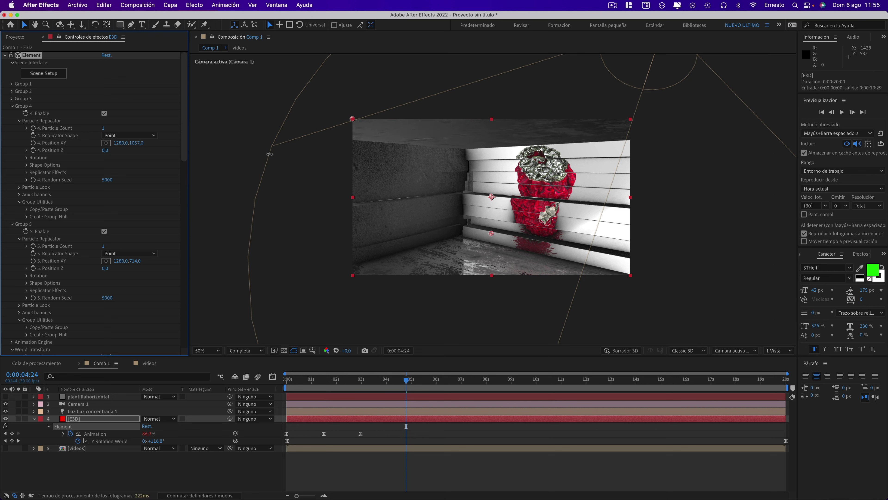
mouse_move(341, 167)
mouse_down()
mouse_move(363, 168)
mouse_move(31, 139)
mouse_up()
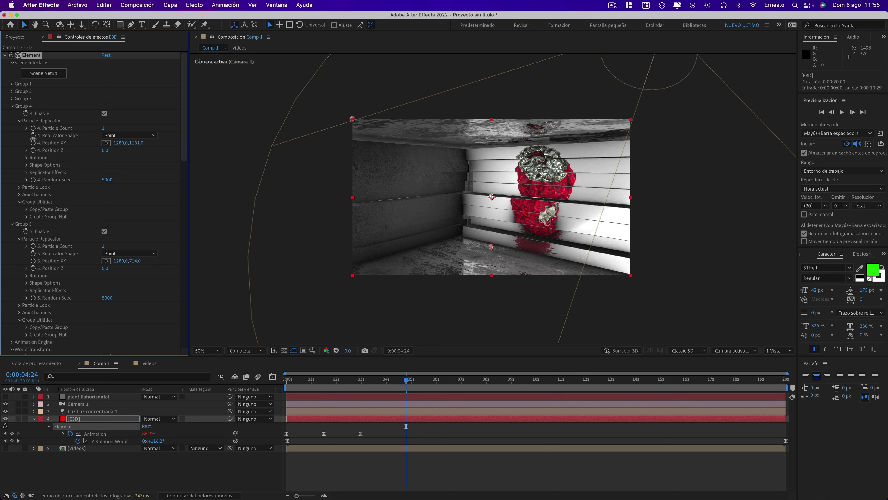
drag(33, 139, 36, 139)
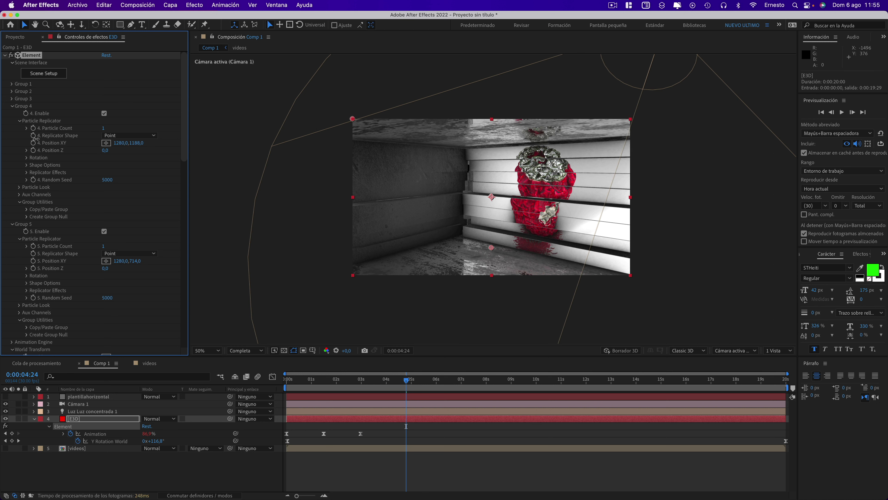
drag(406, 379, 432, 383)
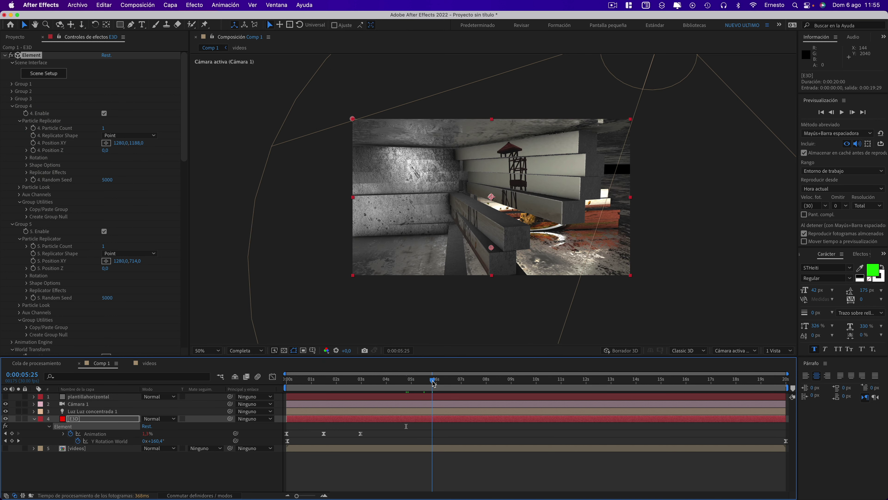
click(433, 381)
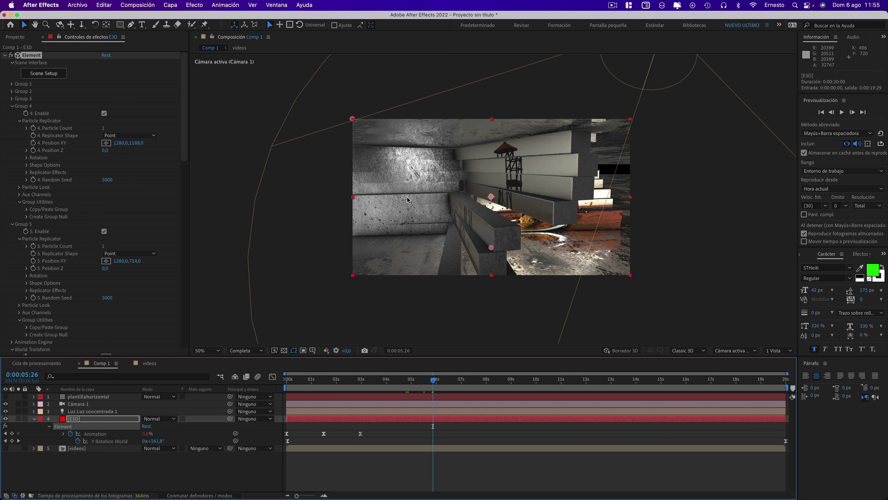
click(60, 75)
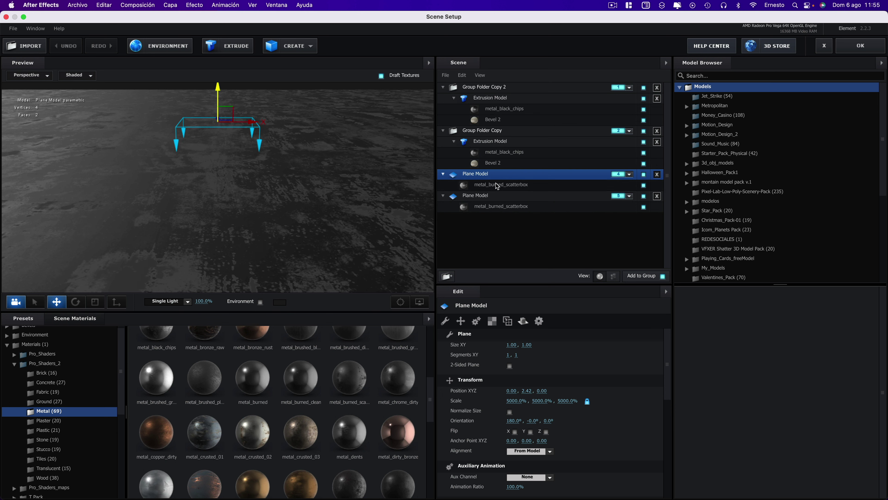
Turn on Matte Shadow for the upper plane's metal_burned_scatterbox material and return to about four seconds.
click(497, 186)
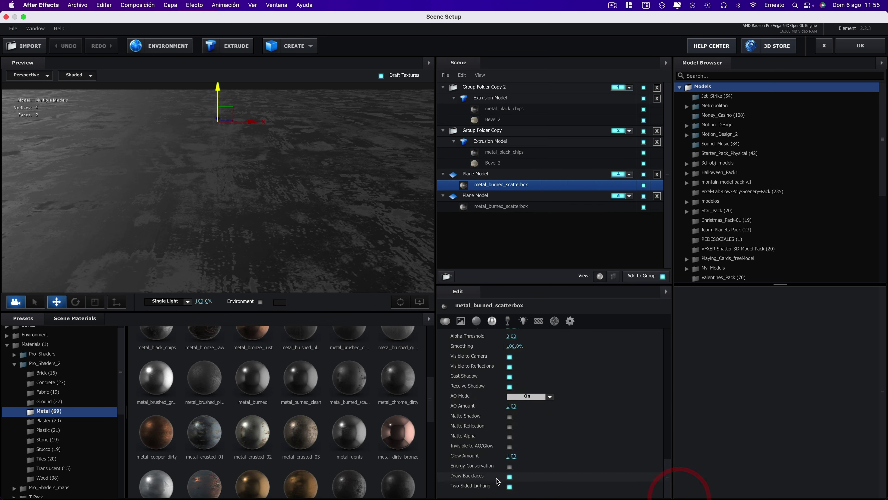
click(510, 417)
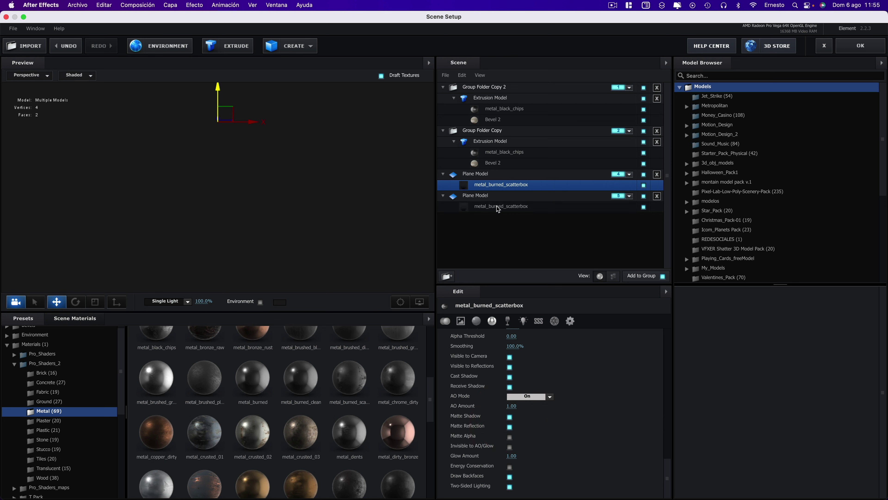
click(876, 53)
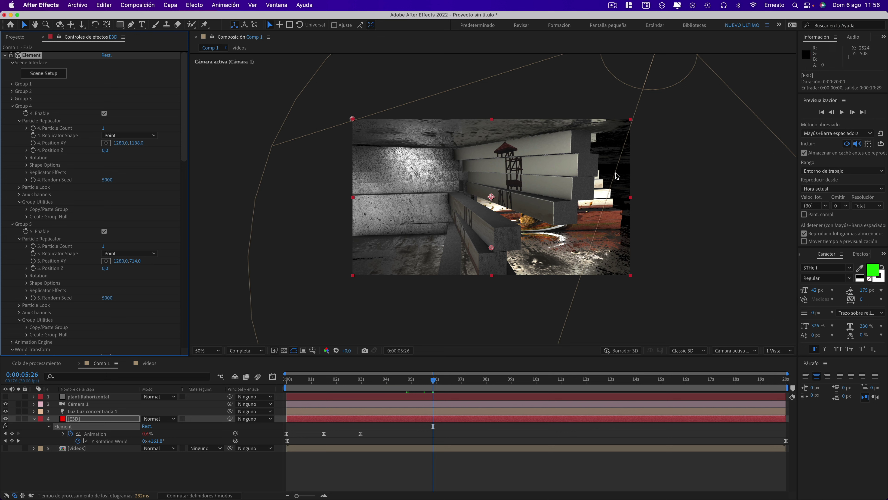
drag(433, 381, 287, 370)
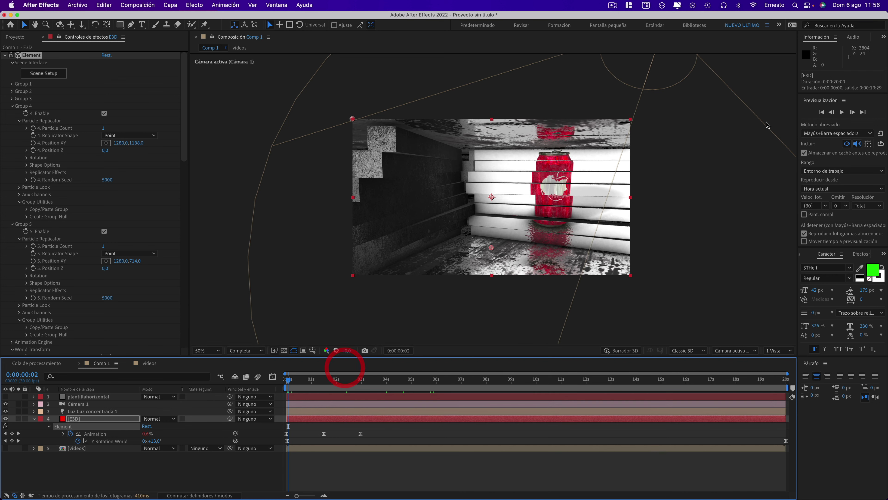
Play the room animation preview, stop it, and scroll Effect Controls back up.
click(842, 113)
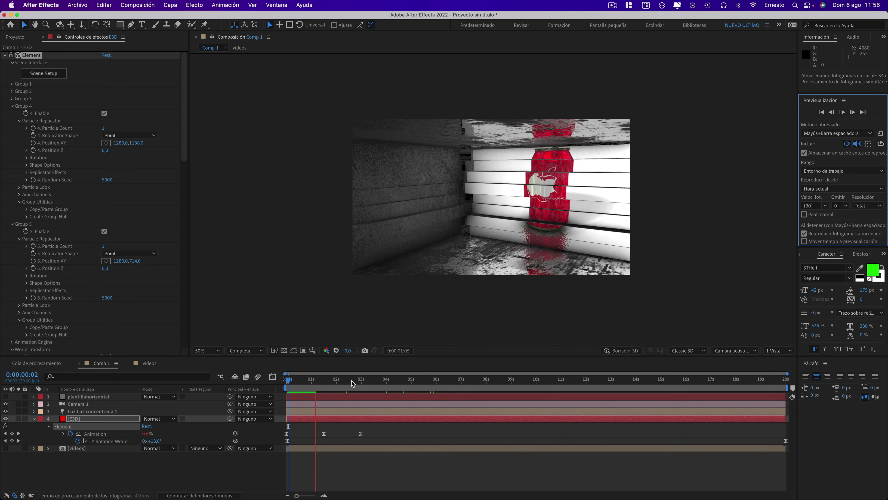
key(space)
scroll(486, 189, up, 2)
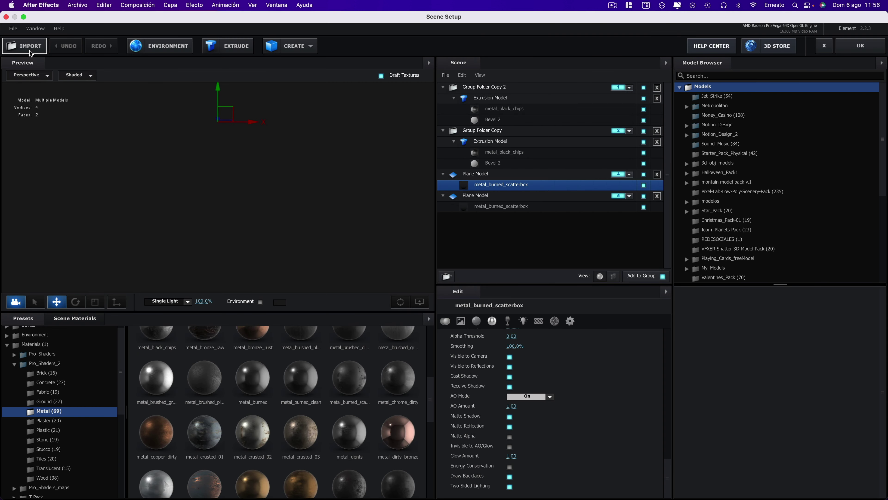
Apply the BackLight_4K_24 environment map from the BackLight_4K presets and return to After Effects.
click(35, 335)
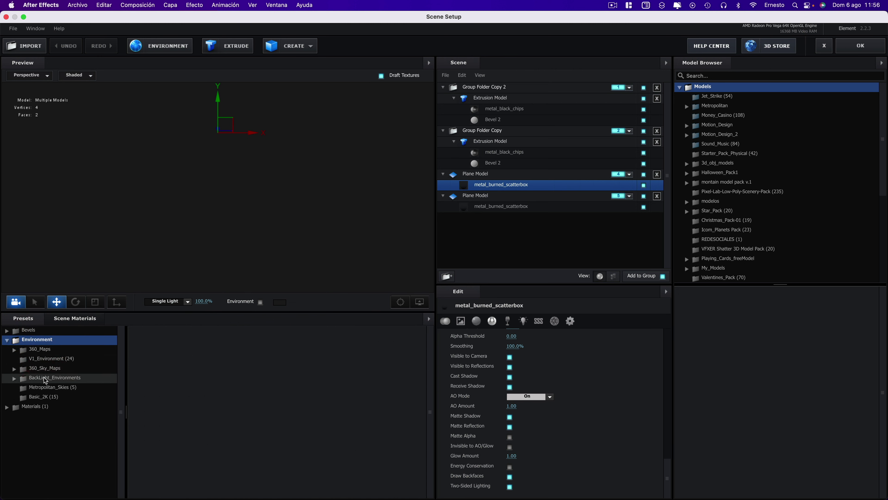
click(46, 378)
click(52, 387)
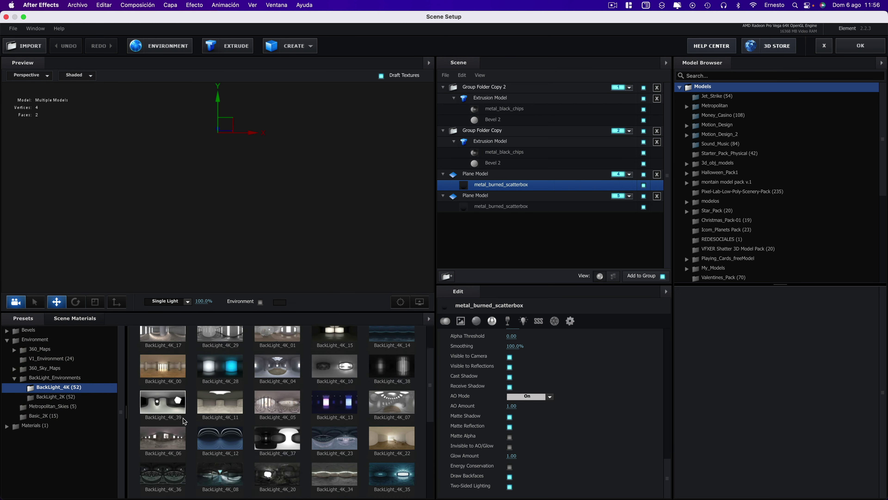
scroll(185, 421, down, 2)
click(277, 474)
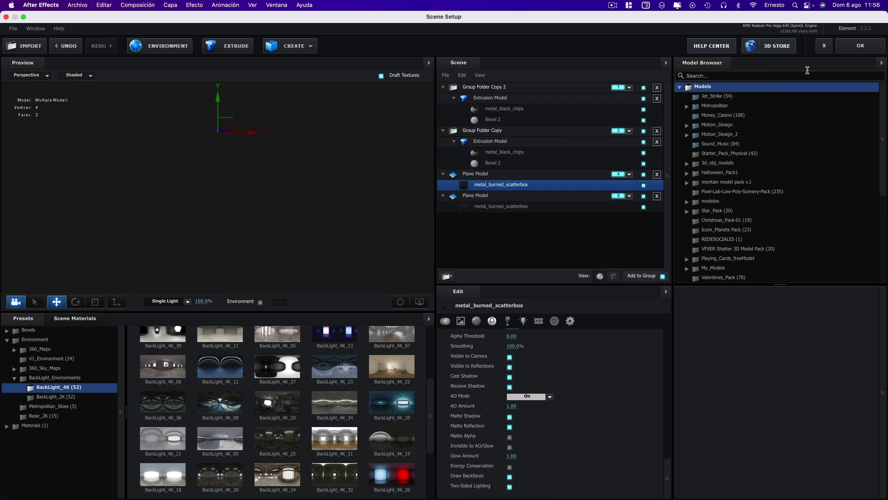
click(843, 51)
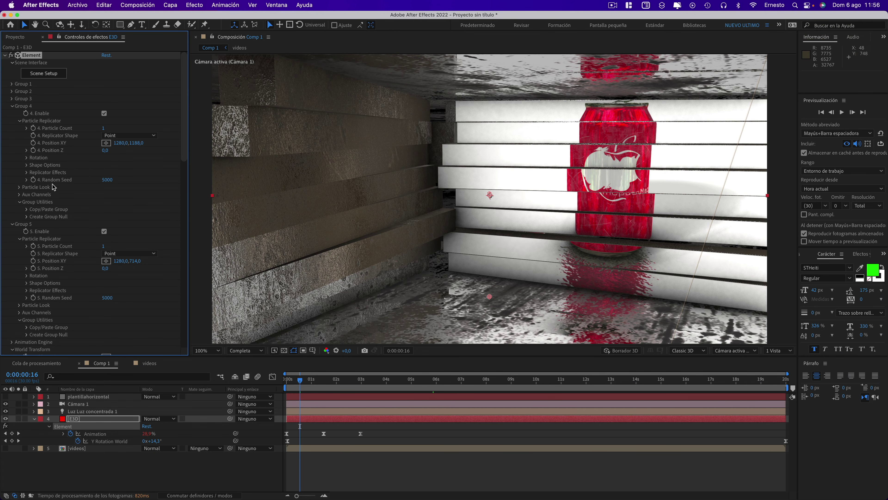
Raise the Physical Environment exposure to 1.17.
scroll(29, 215, down, 5)
scroll(29, 215, down, 5)
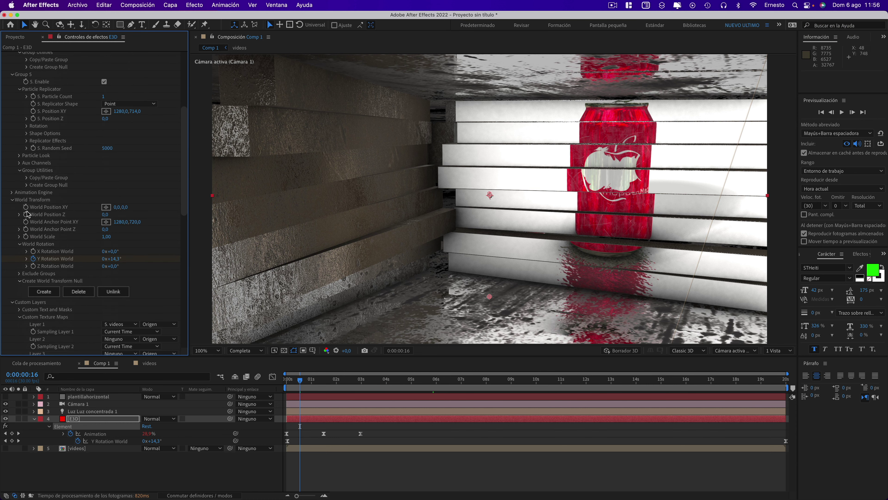
scroll(29, 215, down, 5)
scroll(28, 214, down, 3)
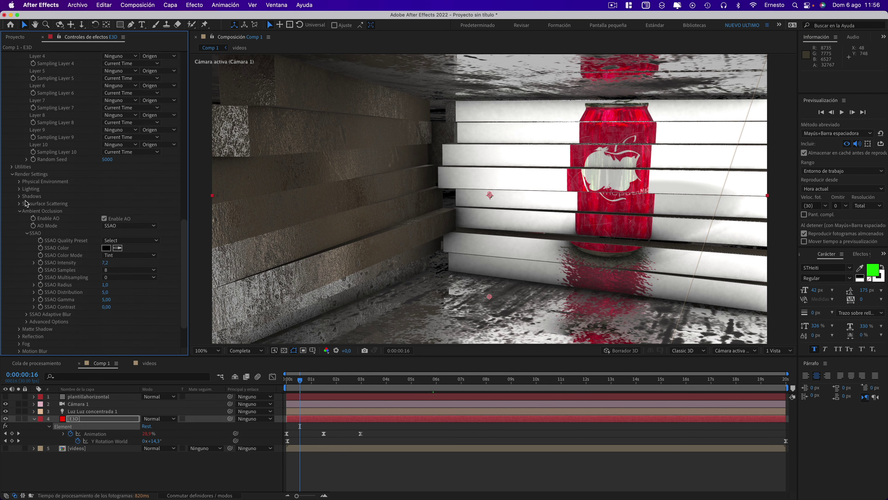
click(19, 182)
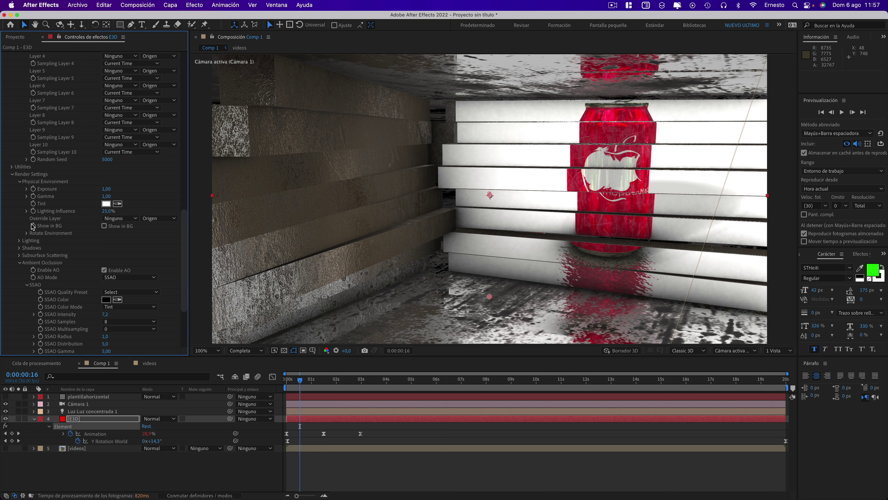
drag(107, 189, 121, 196)
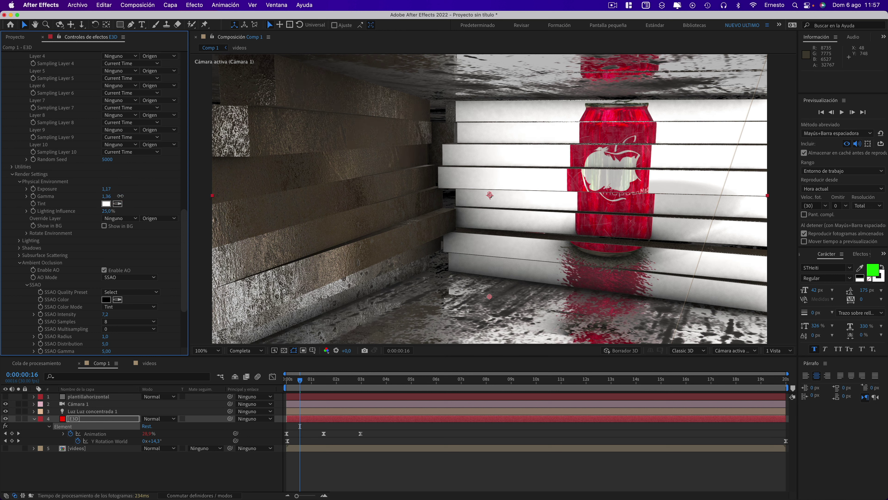
Set Add Lighting to Single Light after briefly trying Dramatic.
click(19, 240)
click(113, 262)
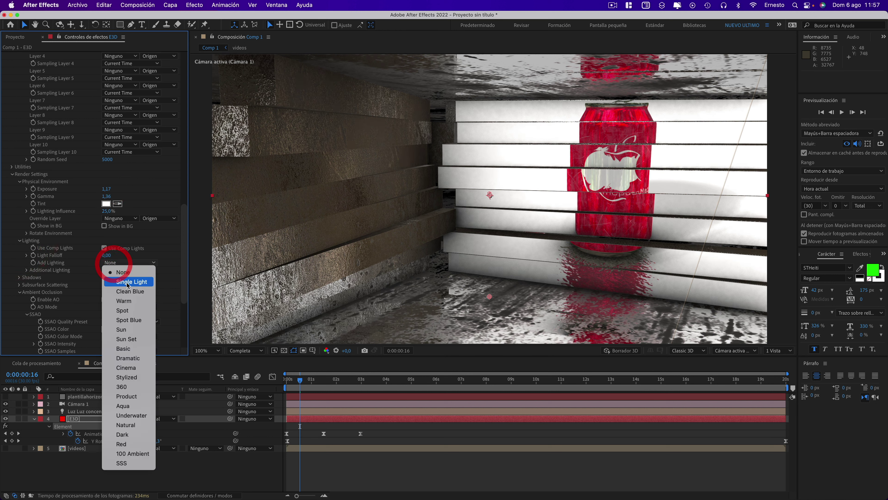
click(127, 285)
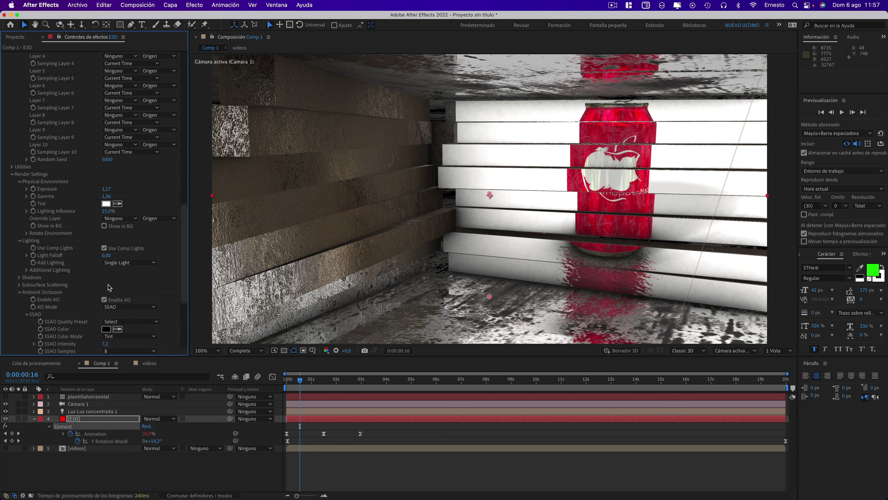
click(123, 266)
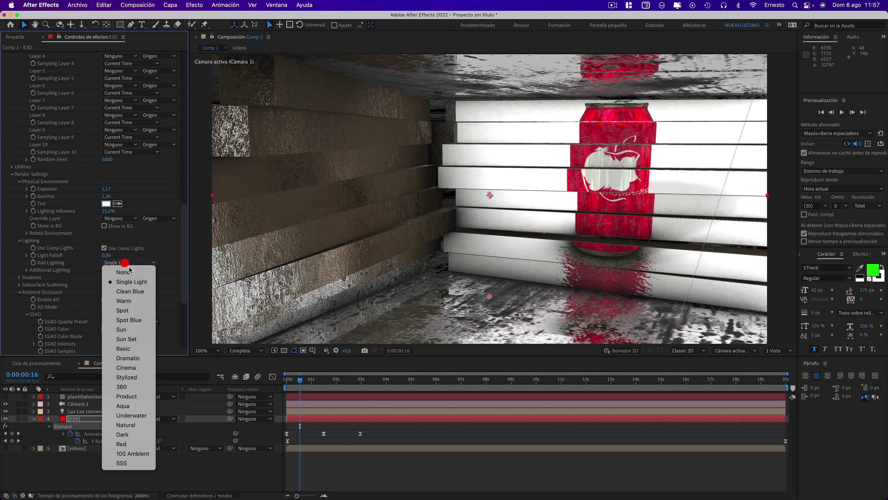
click(127, 358)
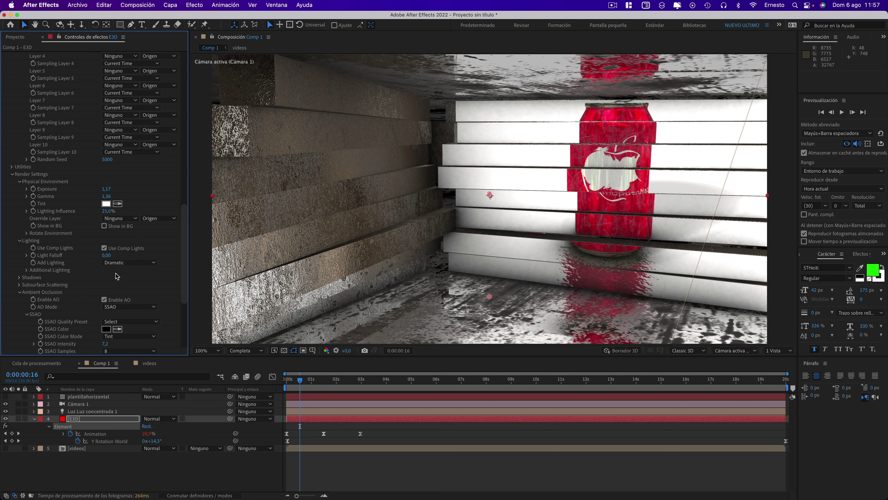
click(122, 263)
click(126, 282)
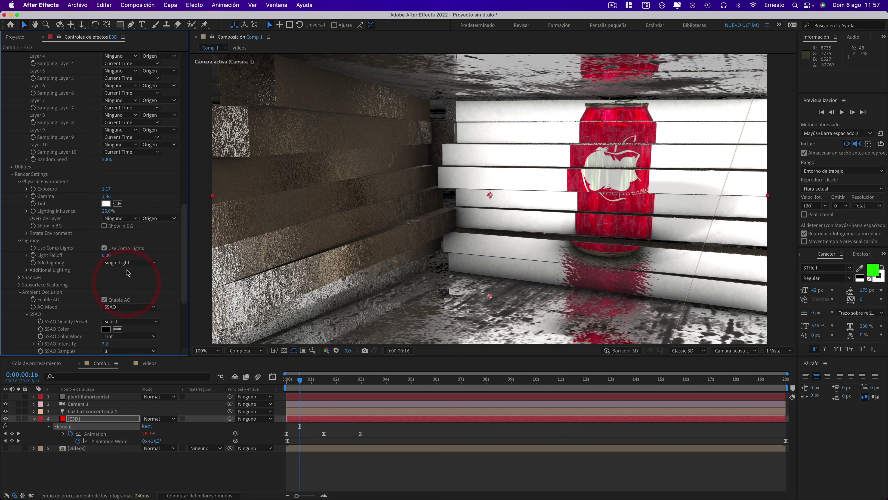
Scrub the playhead through 3:24 to 4:19 to check the lit render.
drag(310, 377, 362, 379)
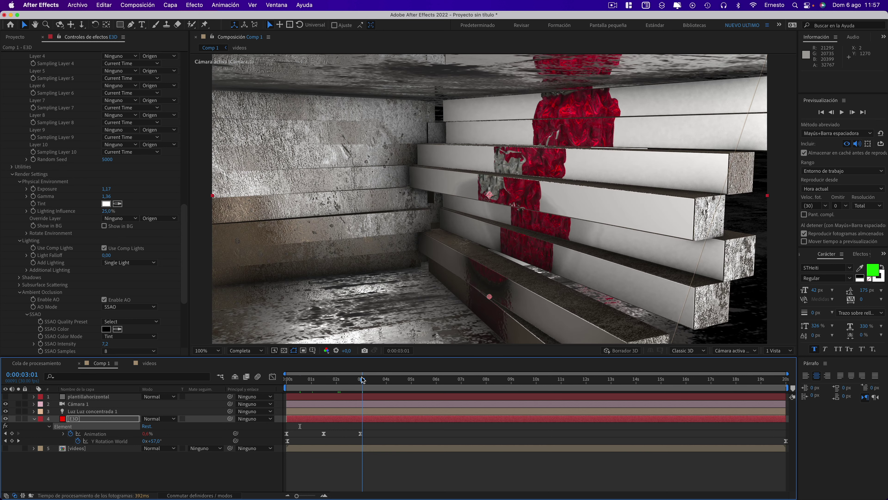
drag(362, 379, 382, 380)
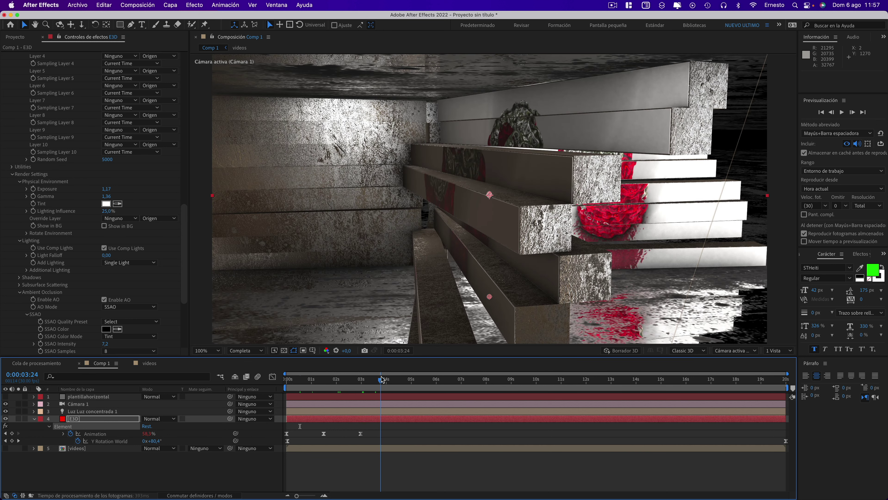
drag(382, 380, 403, 379)
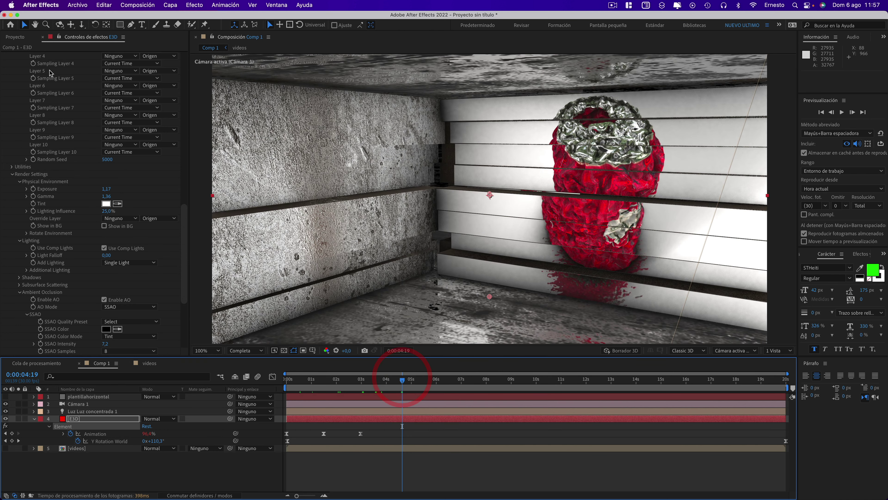
scroll(61, 64, up, 15)
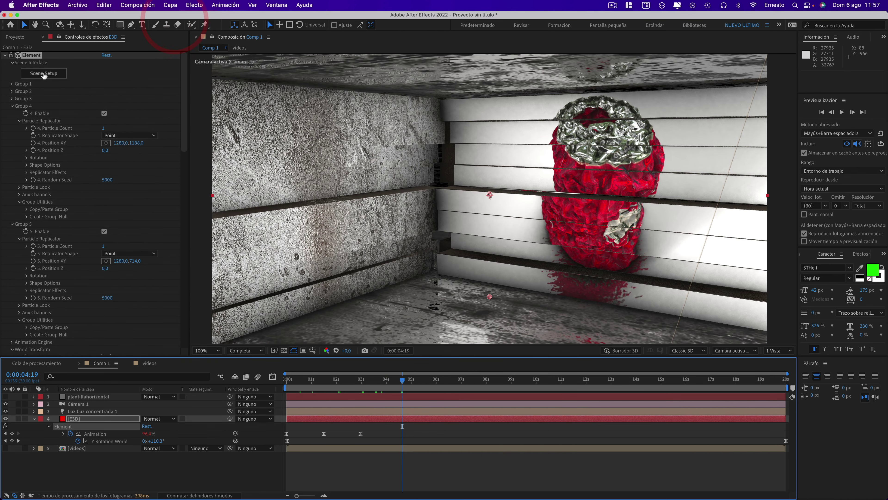
Set the first Plane Model's UV Repeat to 3, 3 in Scene Setup.
click(43, 73)
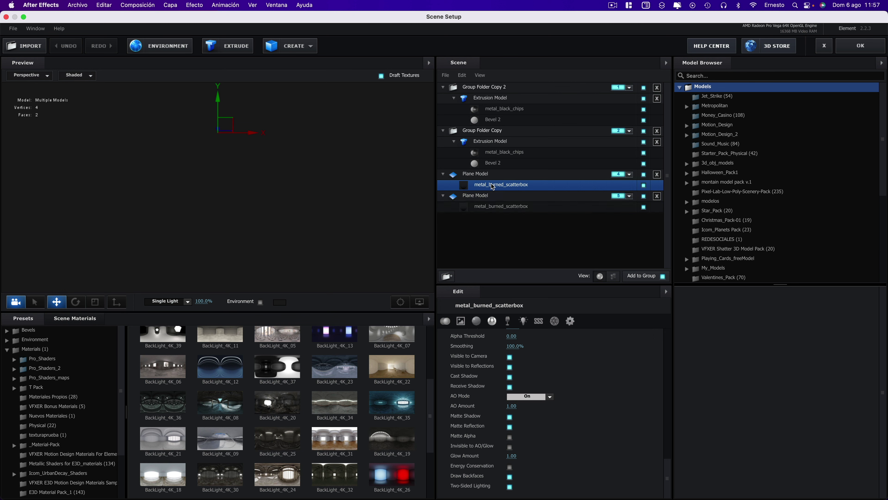
click(479, 175)
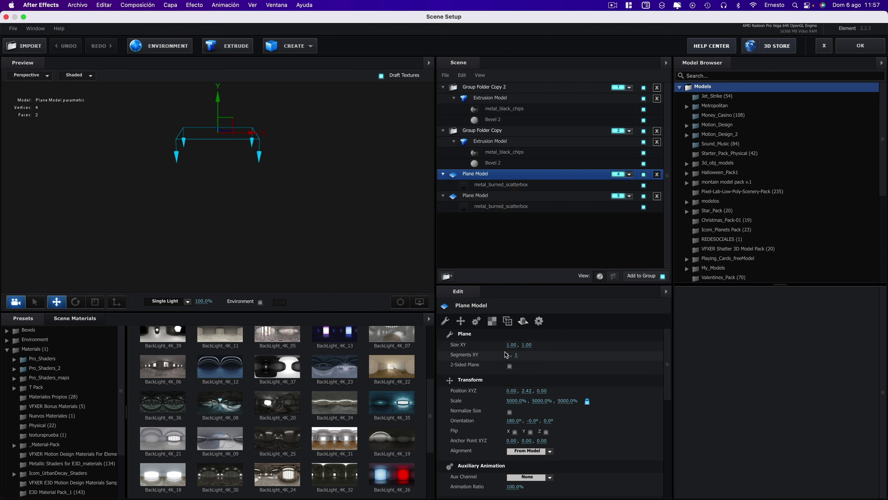
click(491, 320)
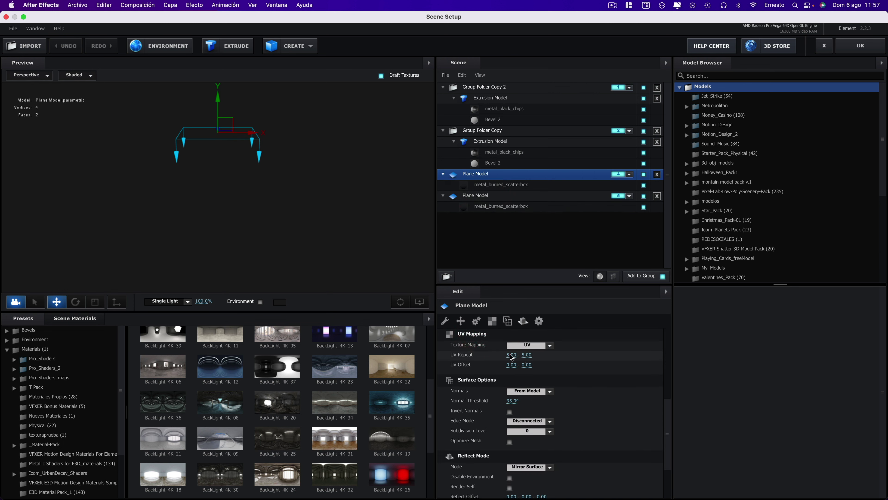
click(511, 355)
text(3)
click(565, 357)
click(527, 355)
text(3)
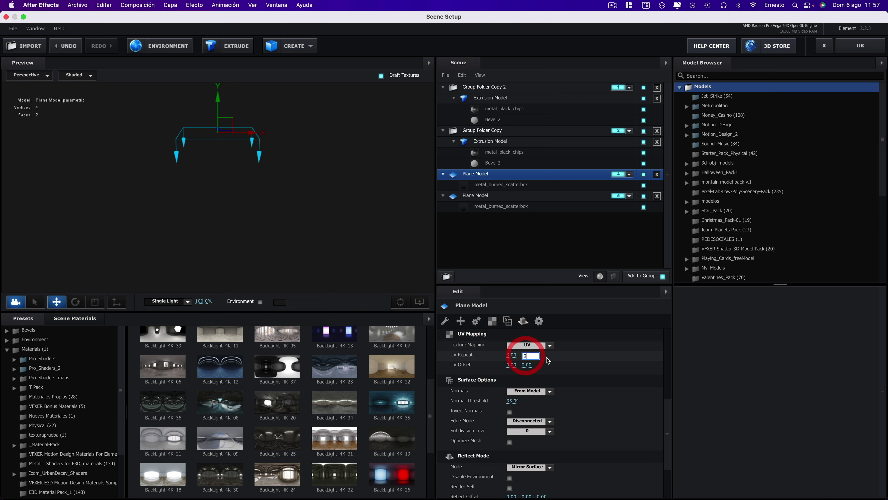
Set the second Plane Model's UV Repeat to 3, 3 and apply the scene.
click(477, 196)
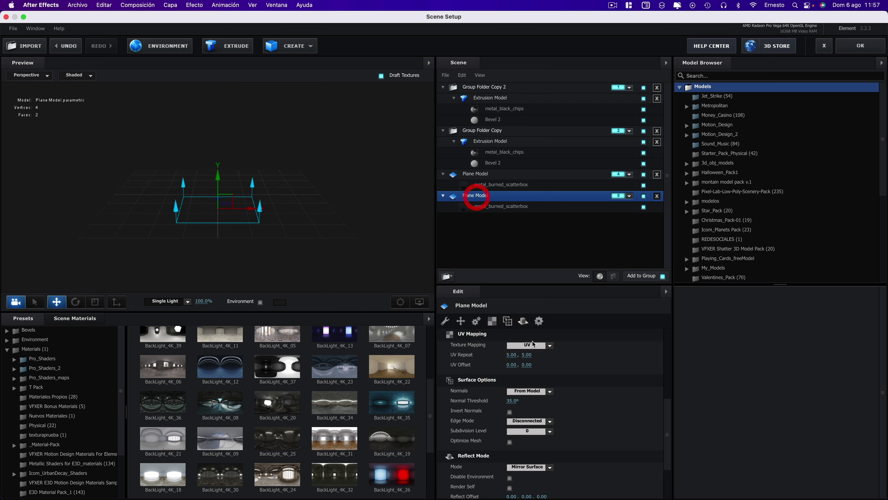
click(511, 354)
text(3)
click(565, 355)
click(529, 355)
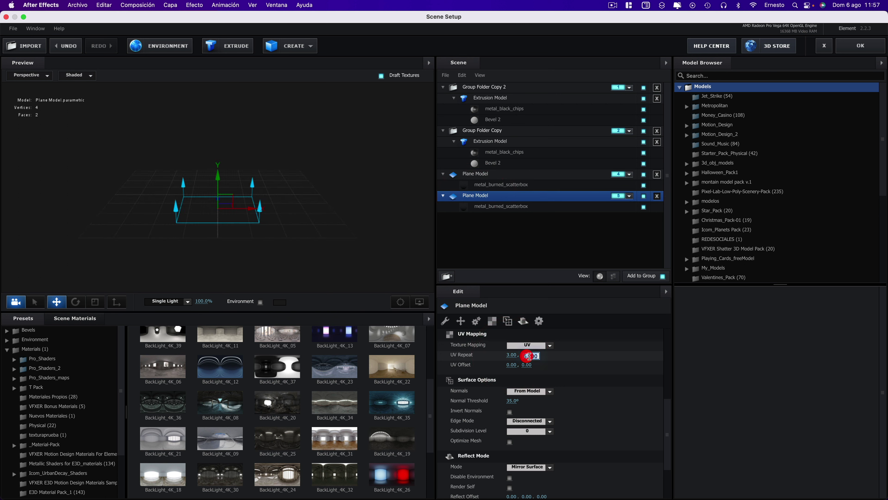
text(3)
click(861, 47)
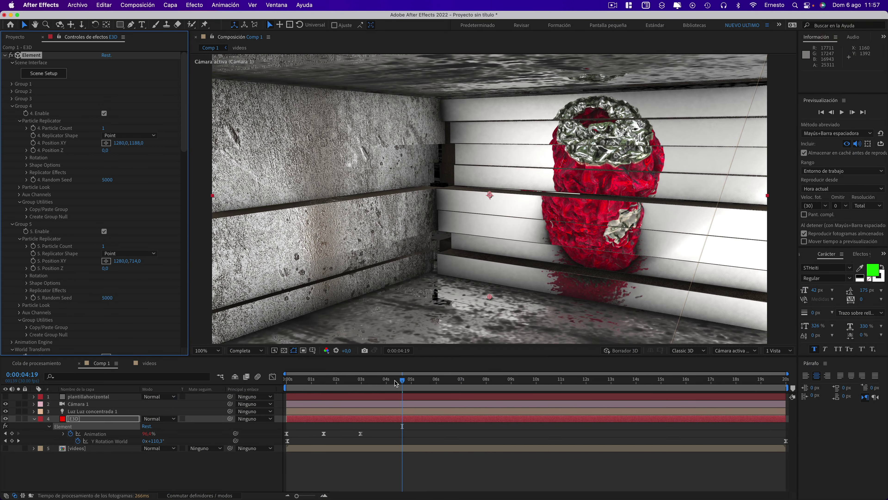
Check the tower frame near 6 seconds, then select the second plane's metal_burned_scatterbox material in Scene Setup.
mouse_move(395, 383)
mouse_down()
mouse_move(351, 377)
mouse_move(441, 381)
mouse_up()
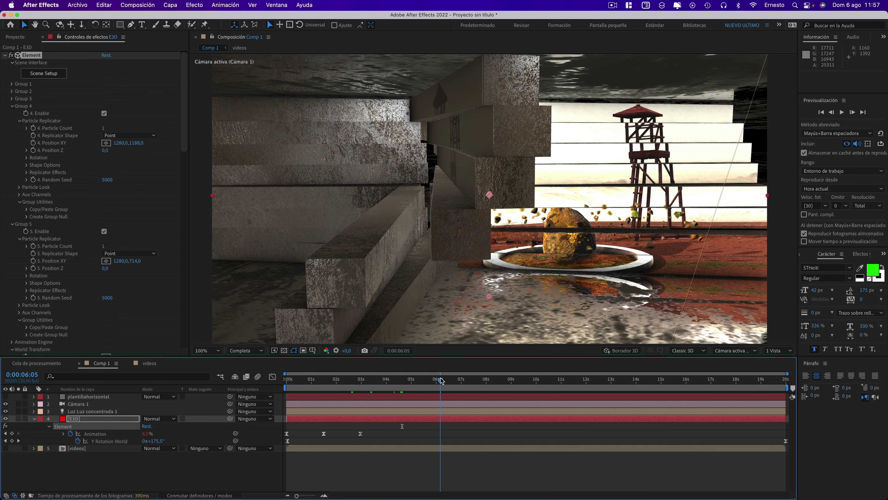
drag(441, 381, 445, 380)
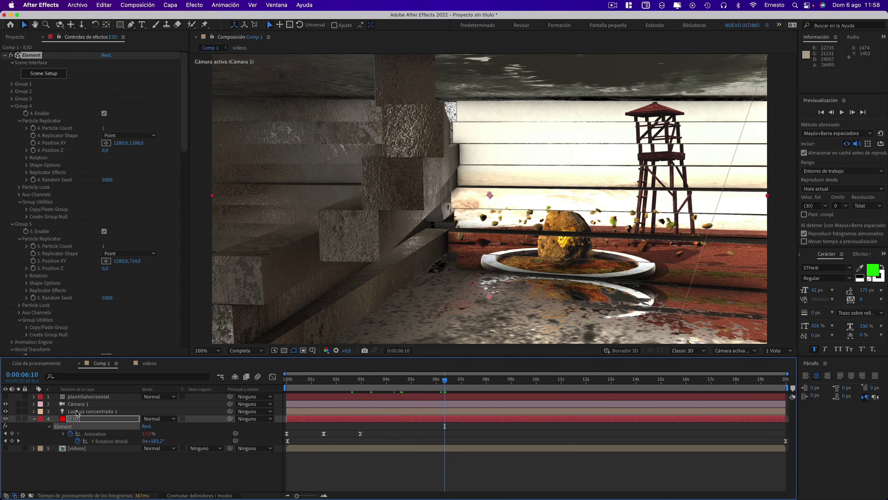
click(58, 75)
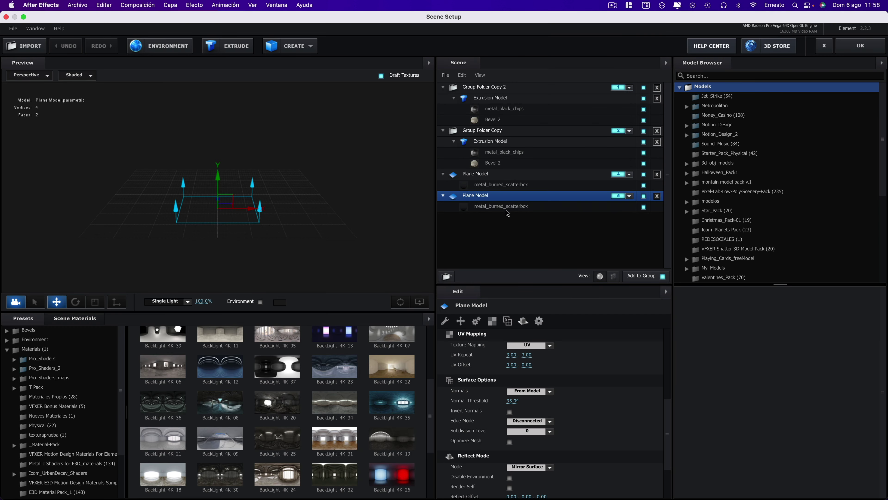
click(506, 209)
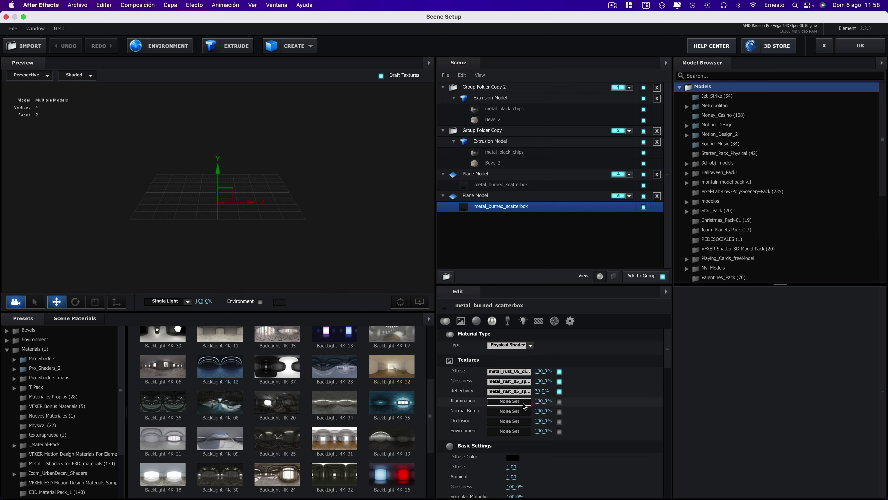
Set the burned metal Glossiness map's black input level to 0.41 and apply the scene.
click(514, 381)
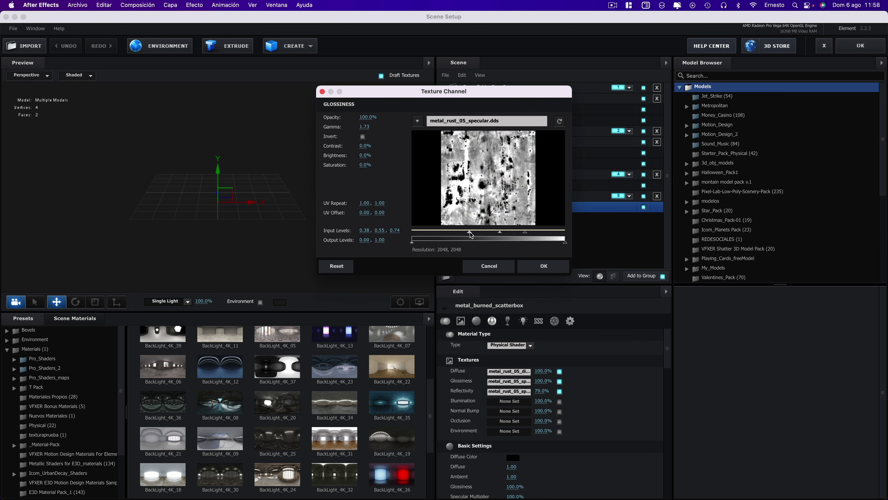
drag(470, 235, 460, 235)
click(544, 266)
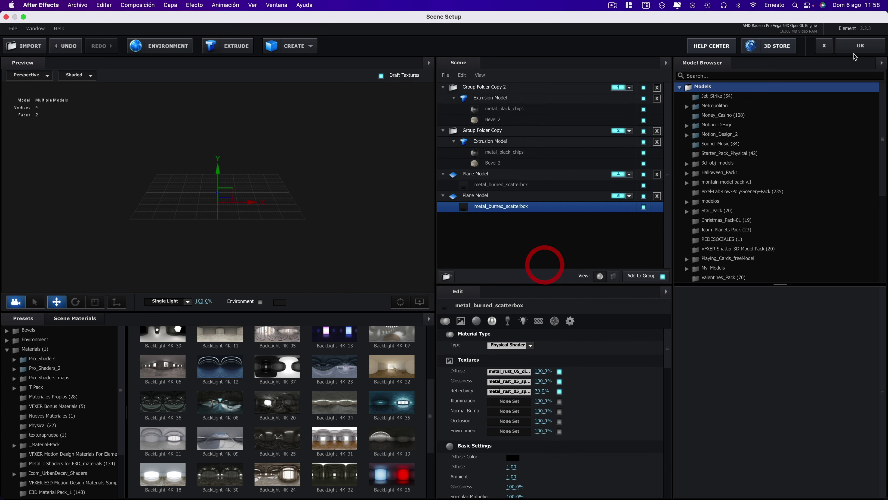
click(854, 47)
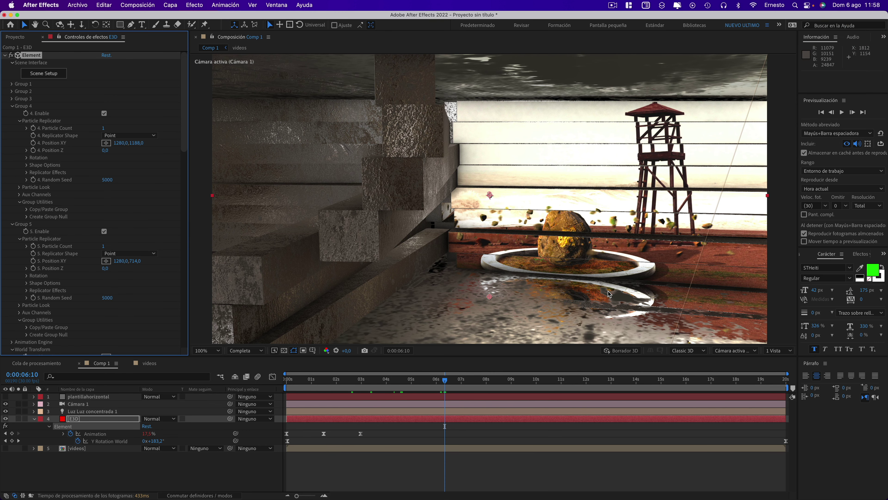
Preview frames around 6 seconds and switch on Profundidad de campo in Cámara 1's camera options.
click(458, 379)
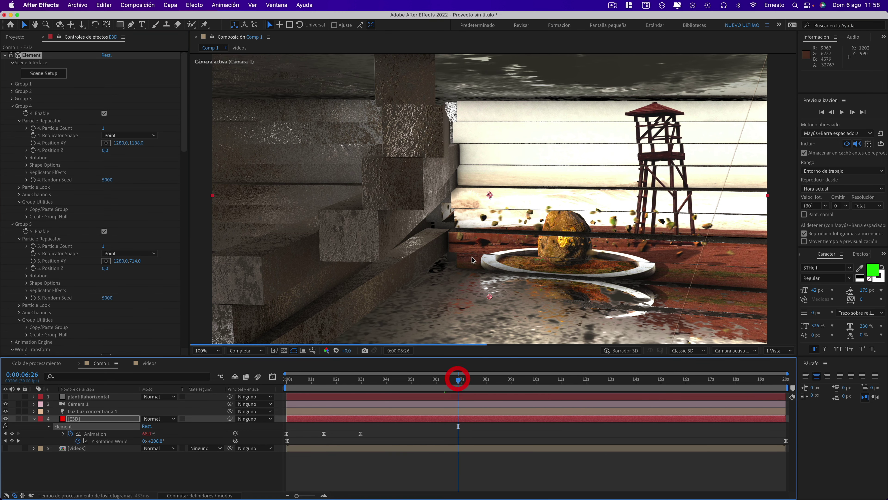
click(440, 380)
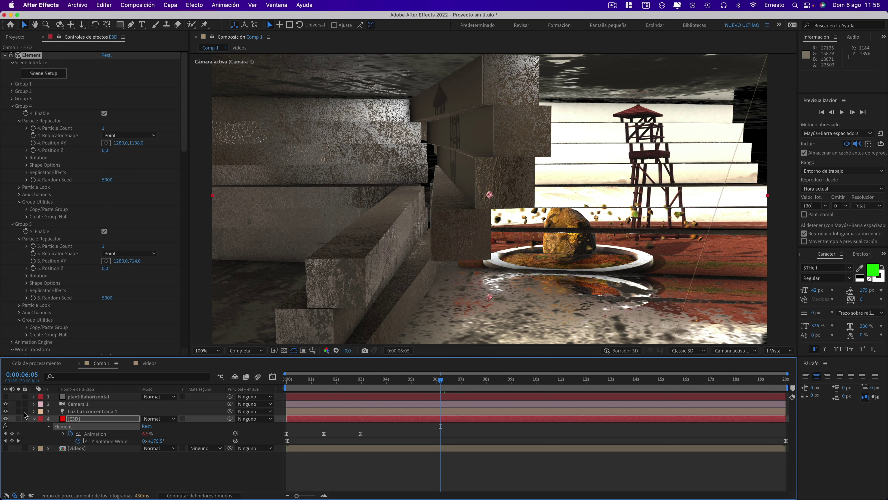
click(34, 404)
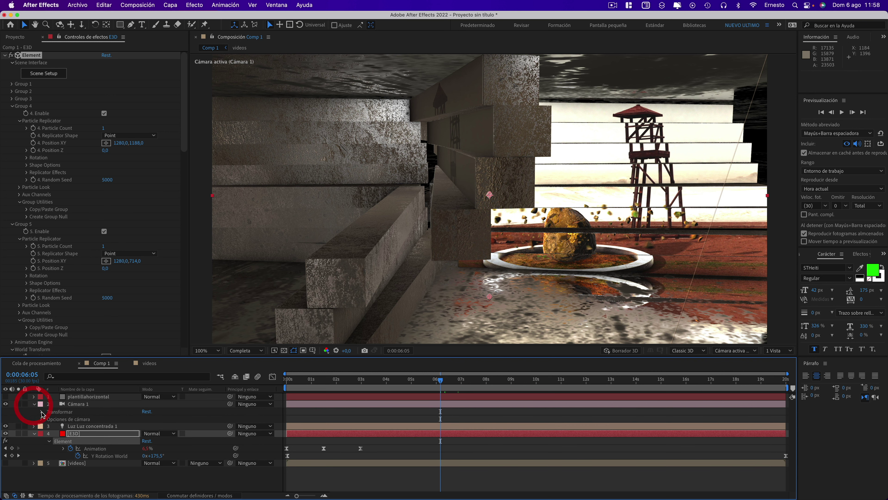
click(41, 412)
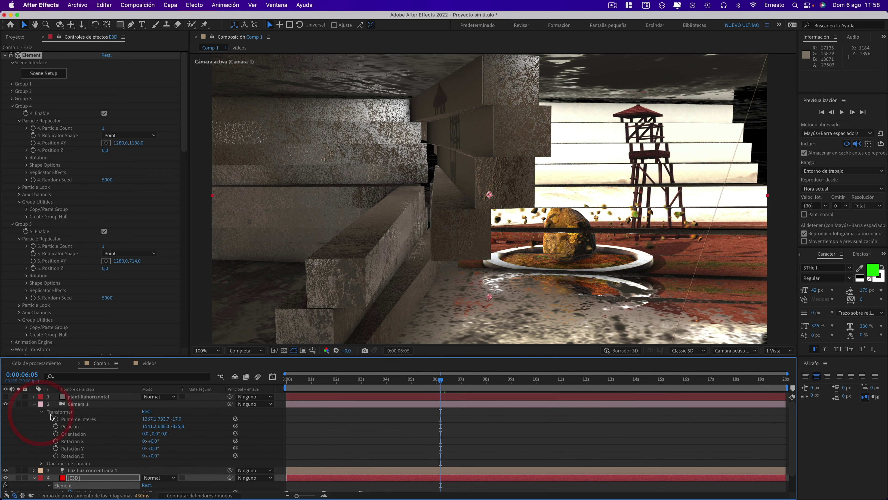
click(41, 411)
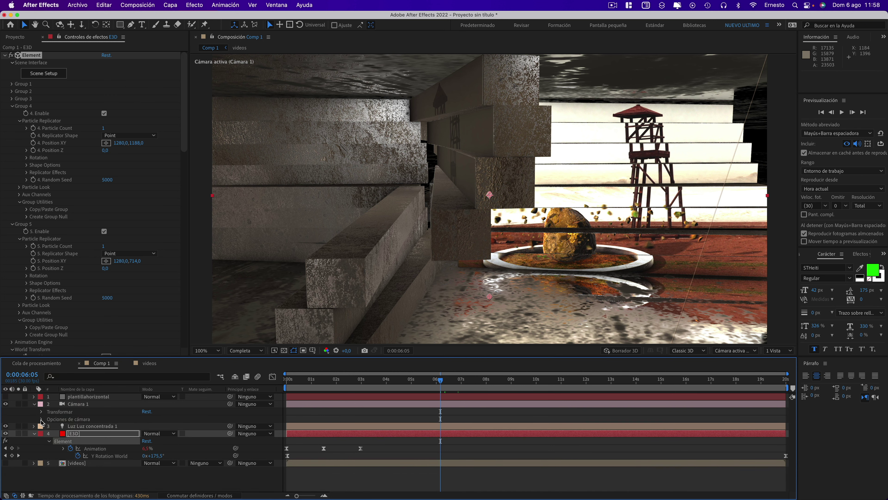
click(42, 419)
click(160, 412)
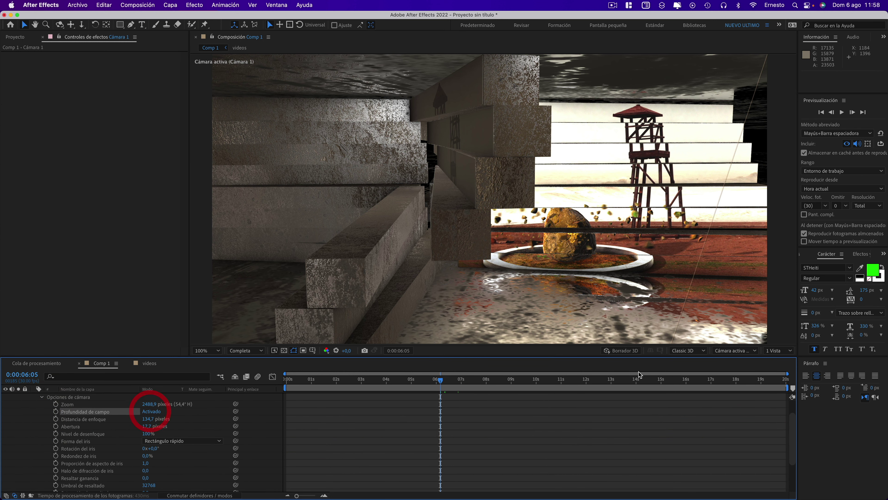
Push Distancia de enfoque out to about 667,7 px, checking the Izquierda and Atrás views.
click(730, 351)
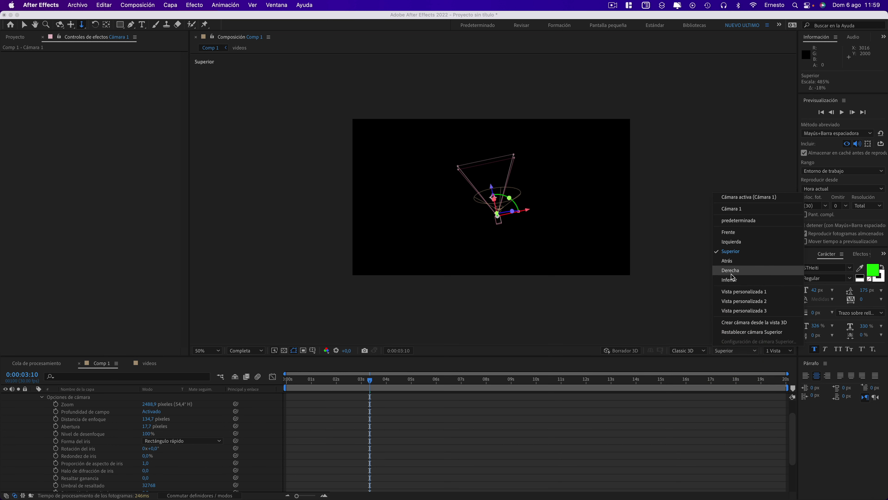
click(732, 241)
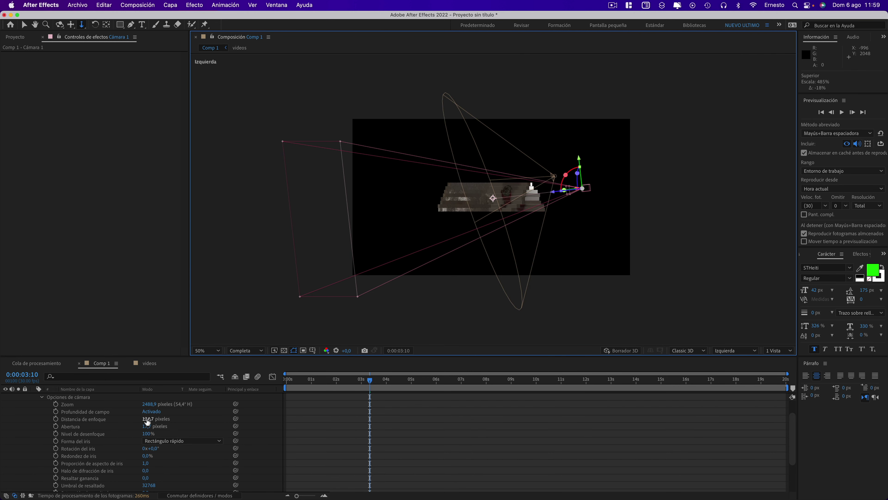
drag(147, 421, 355, 422)
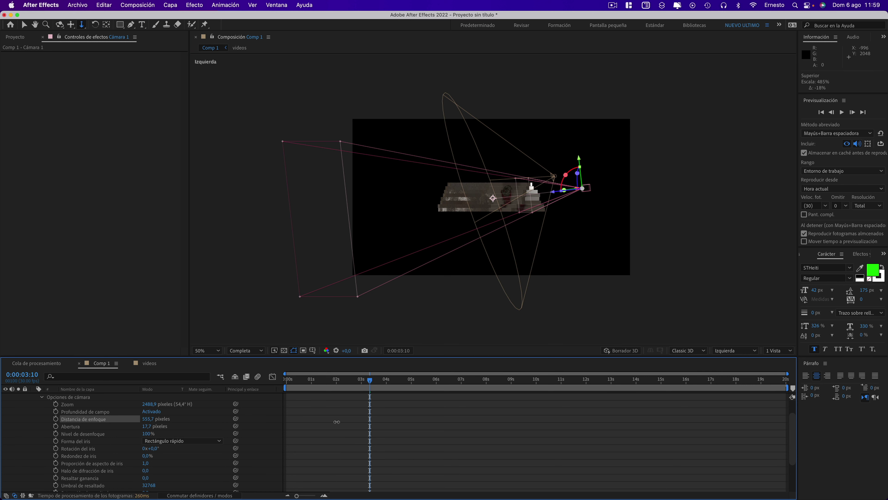
key(period)
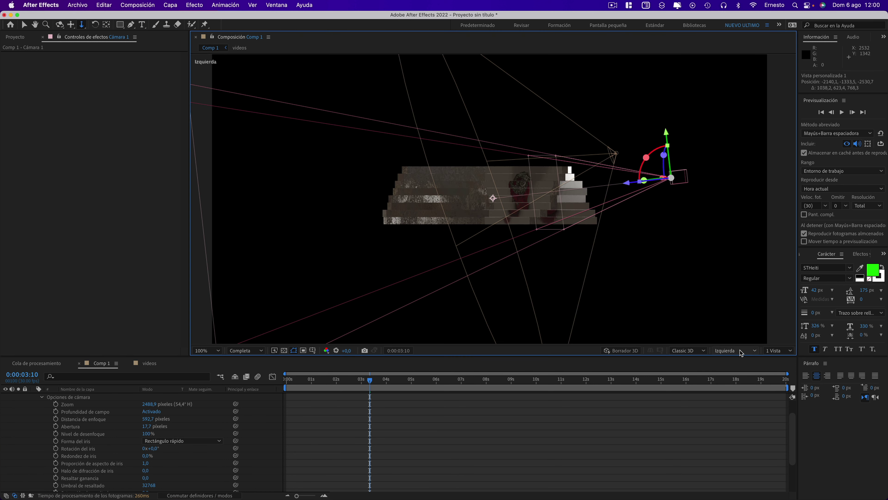
click(739, 351)
click(729, 263)
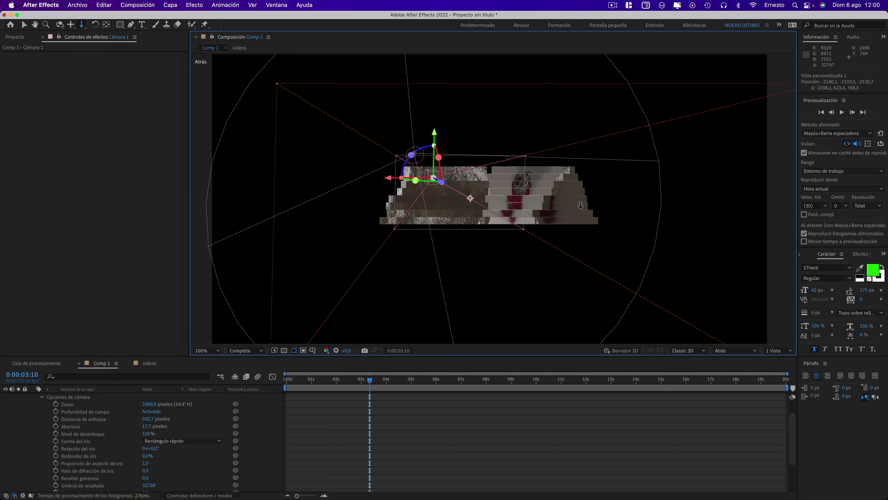
click(726, 351)
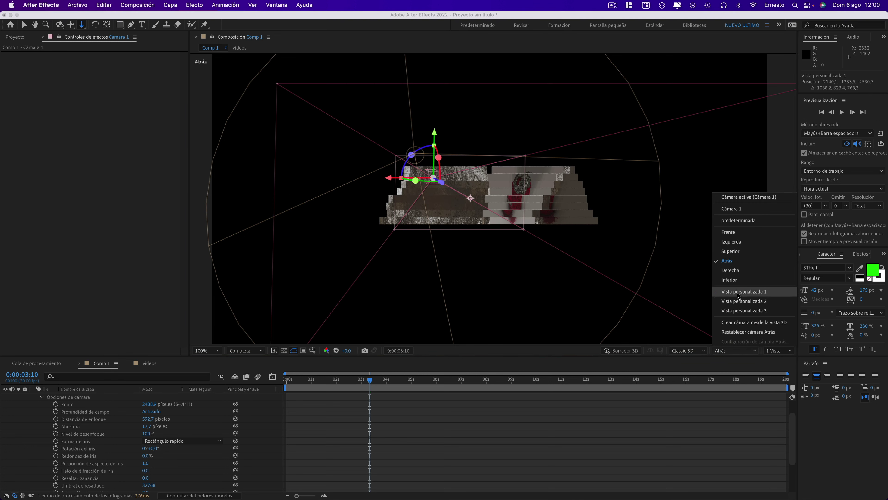
click(731, 242)
drag(149, 419, 198, 418)
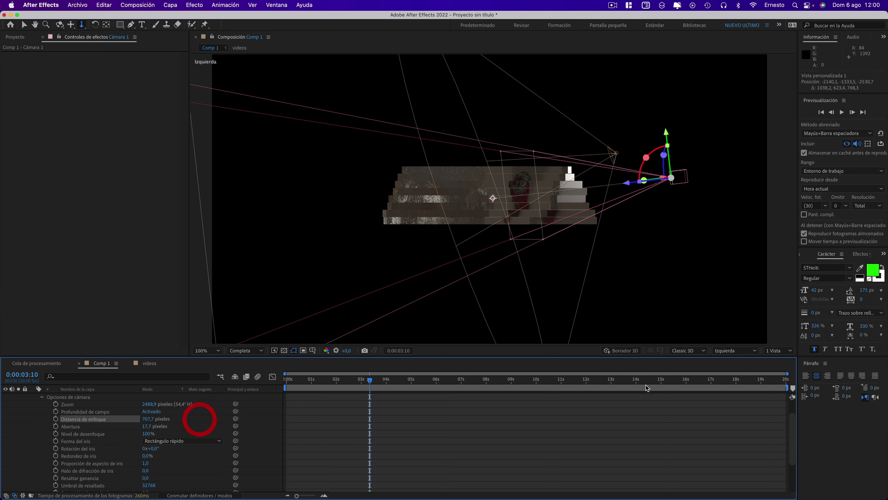
Back in the active camera view, set focus distance 840,7 px and aperture 49,7 px.
click(730, 351)
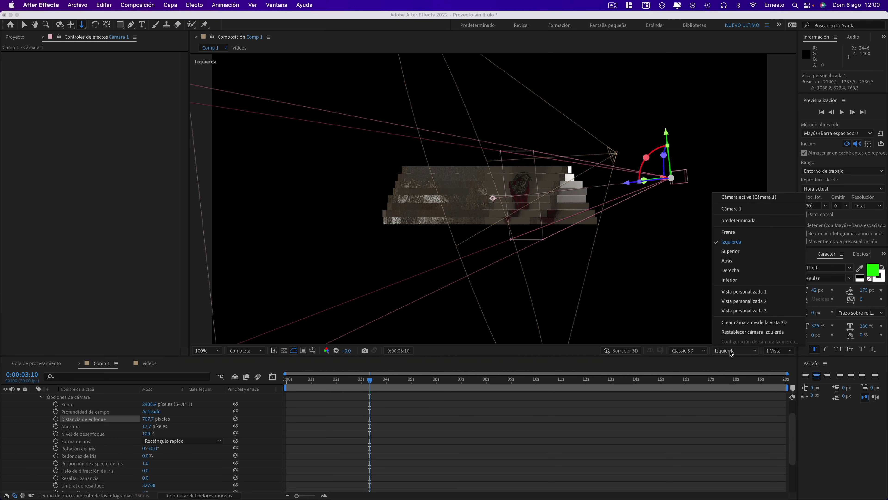
click(741, 198)
drag(148, 419, 164, 419)
drag(148, 426, 164, 426)
scroll(140, 437, up, 2)
click(315, 379)
scroll(452, 284, down, 1)
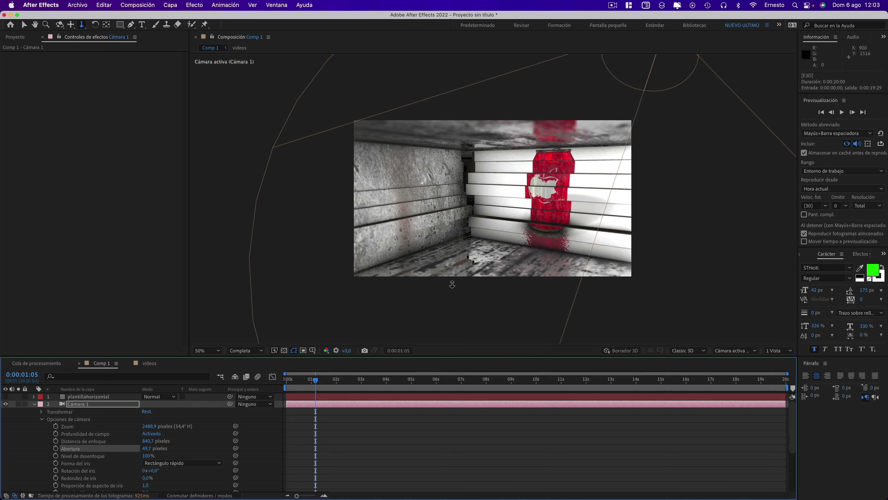
Check the blur at 2:17 and 3:02, then set Distancia de enfoque to 797,7 px.
click(351, 379)
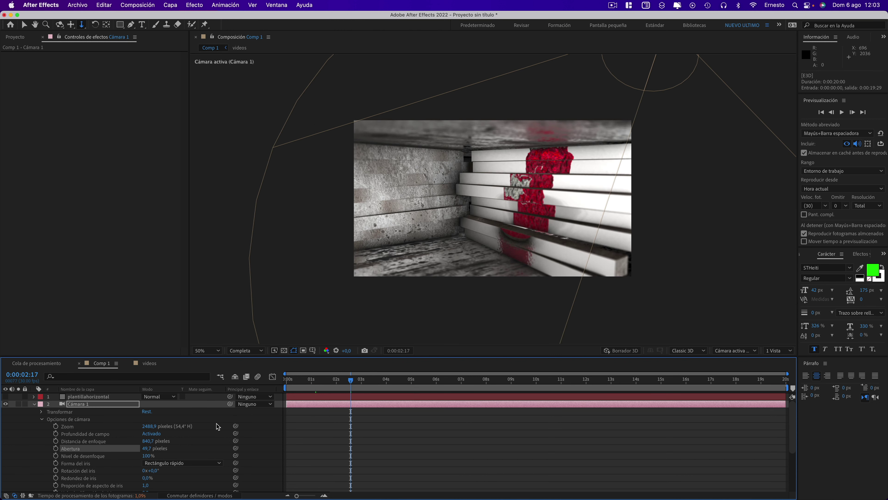
click(363, 382)
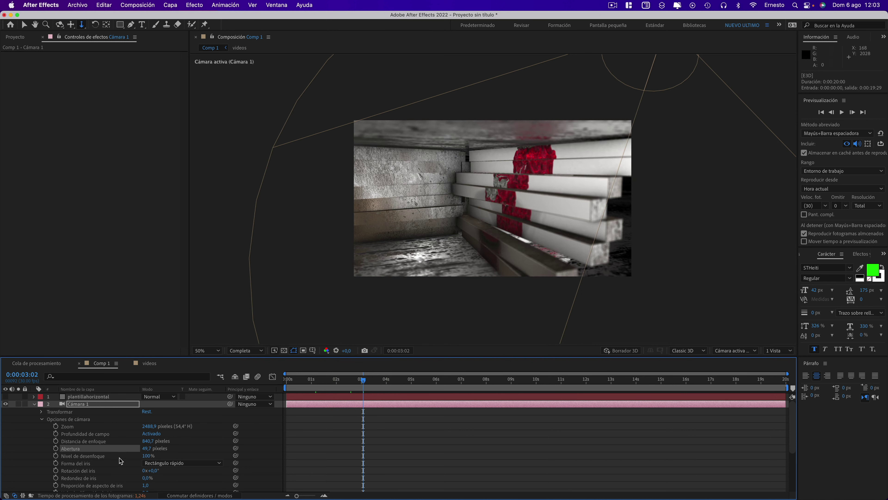
drag(146, 442, 136, 444)
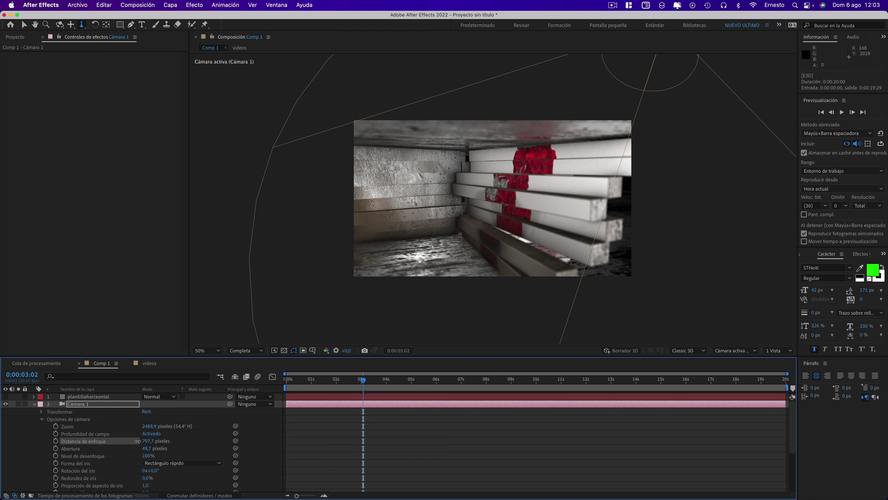
click(138, 440)
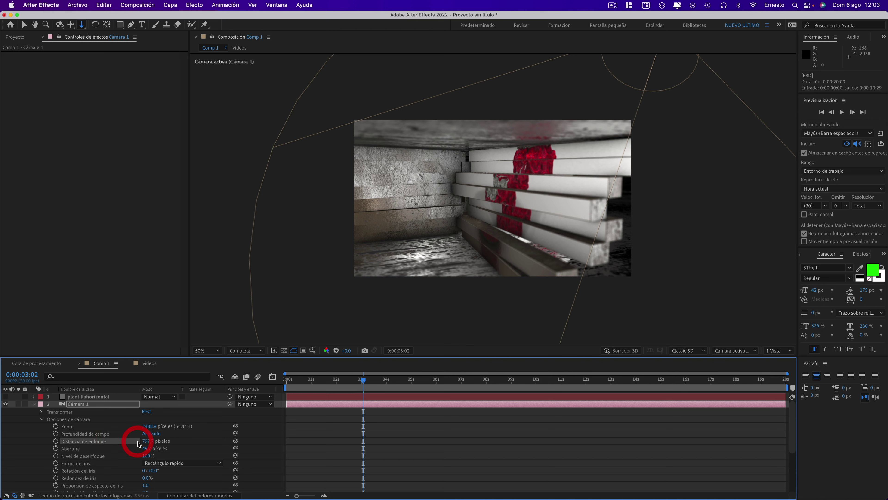
Review the raspberry frame near 4s, fit the viewer with Ajustar, and rewind to 0:00:00:00.
click(384, 379)
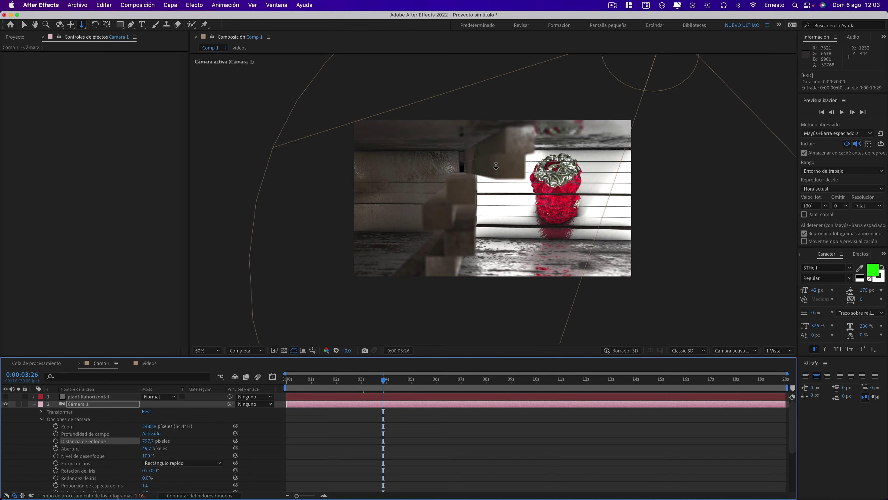
click(211, 350)
click(210, 196)
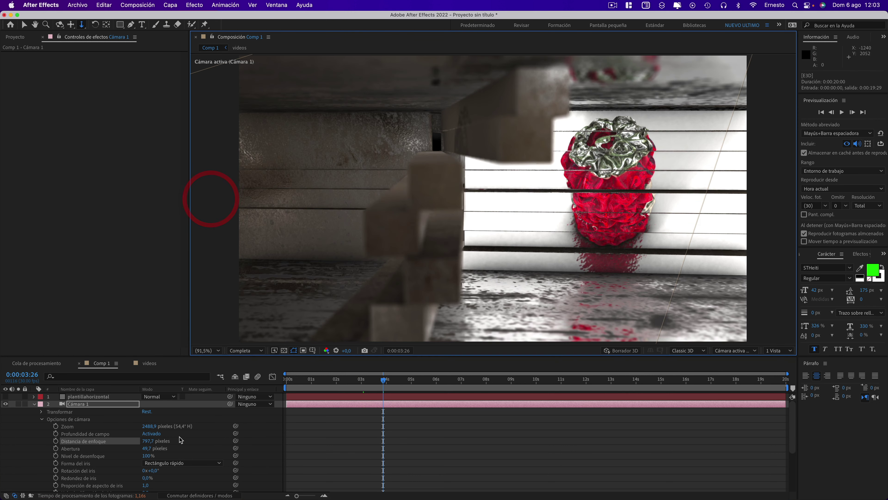
click(342, 379)
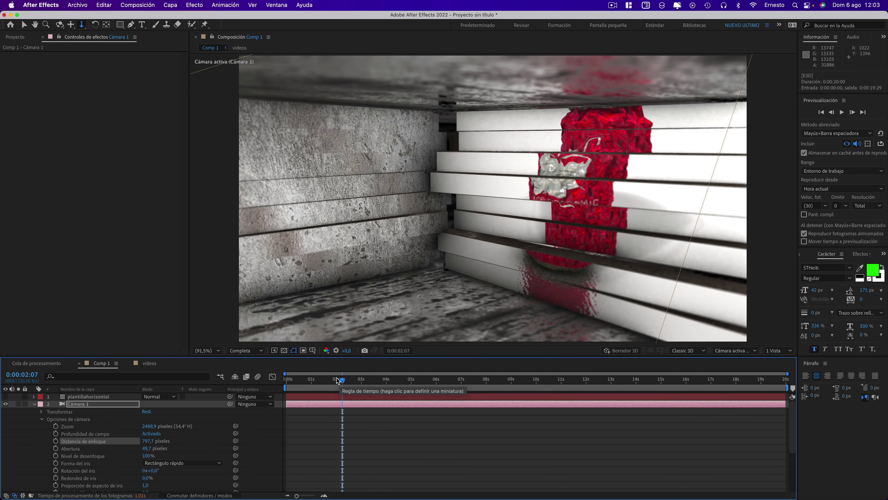
drag(337, 381, 279, 378)
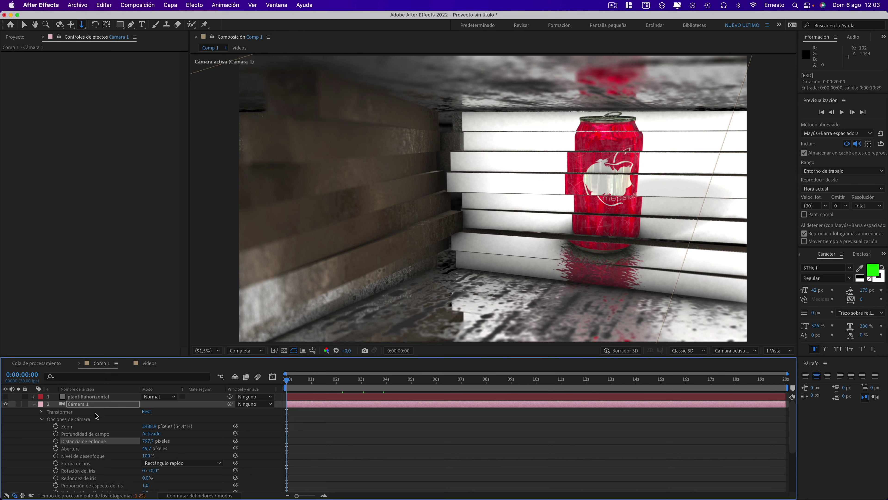
scroll(101, 423, down, 5)
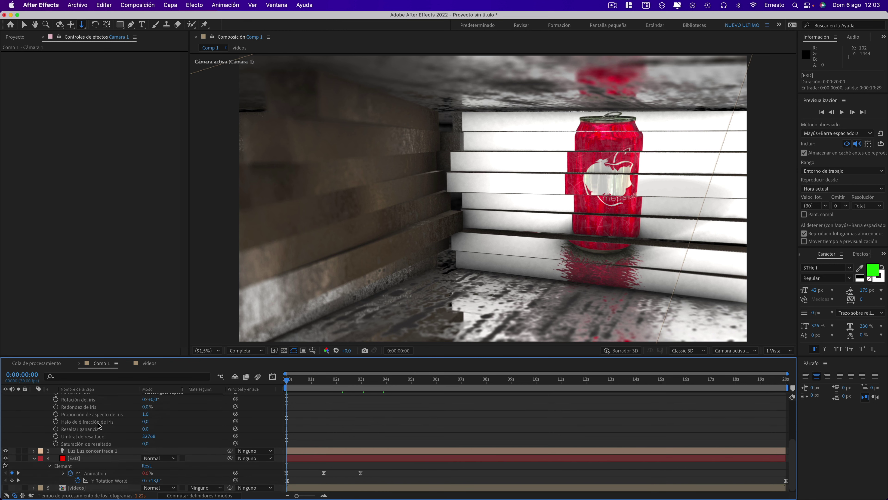
Move Plane Model into Group Folder Copy and give it a horizontal UV Repeat of 4.00.
click(76, 457)
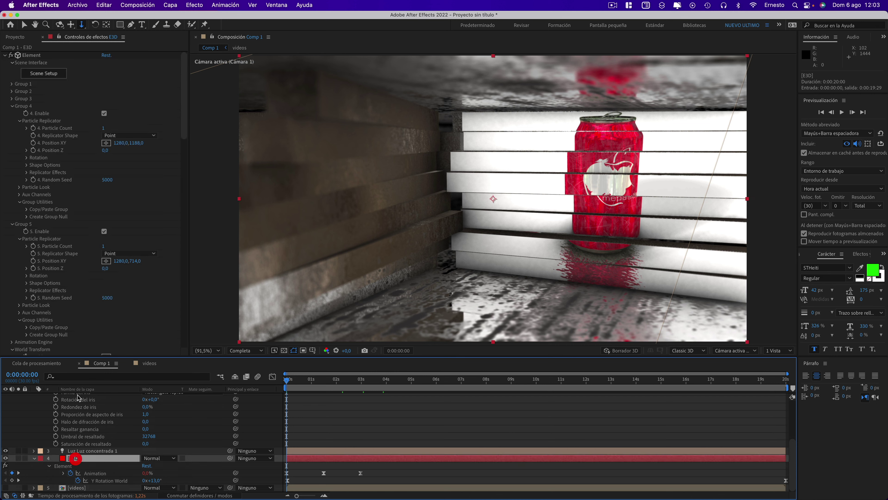
click(52, 73)
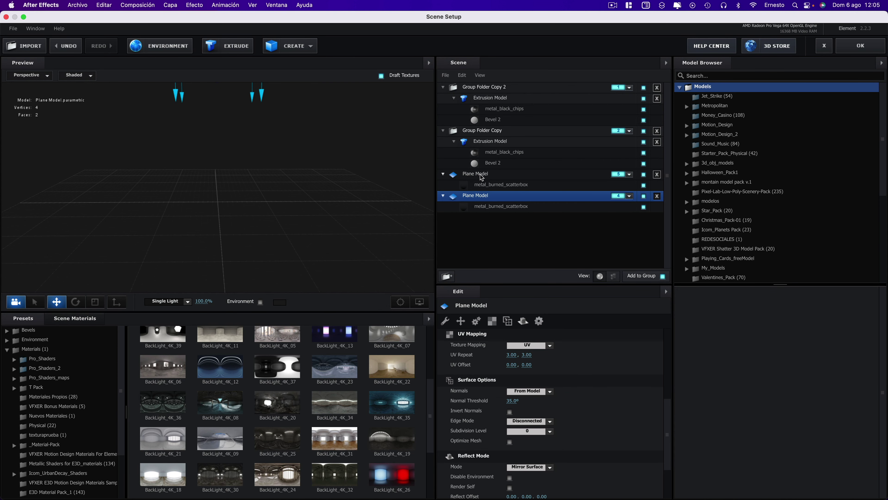
drag(482, 174, 484, 133)
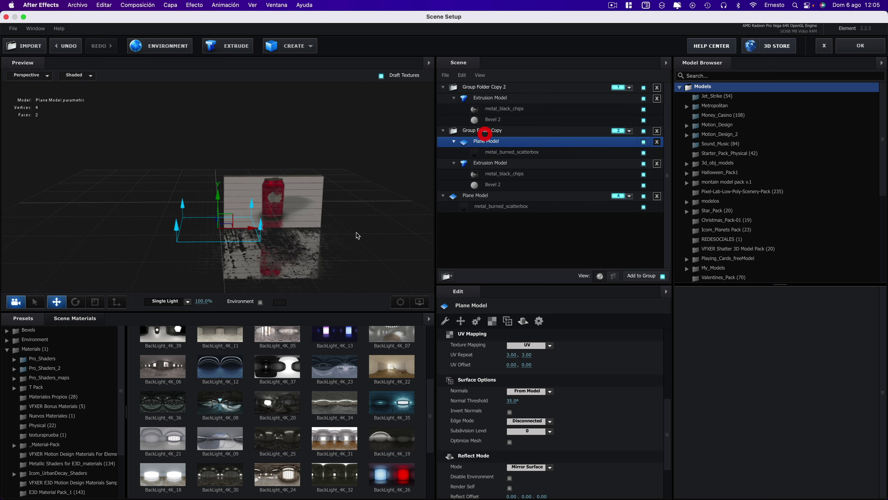
click(509, 355)
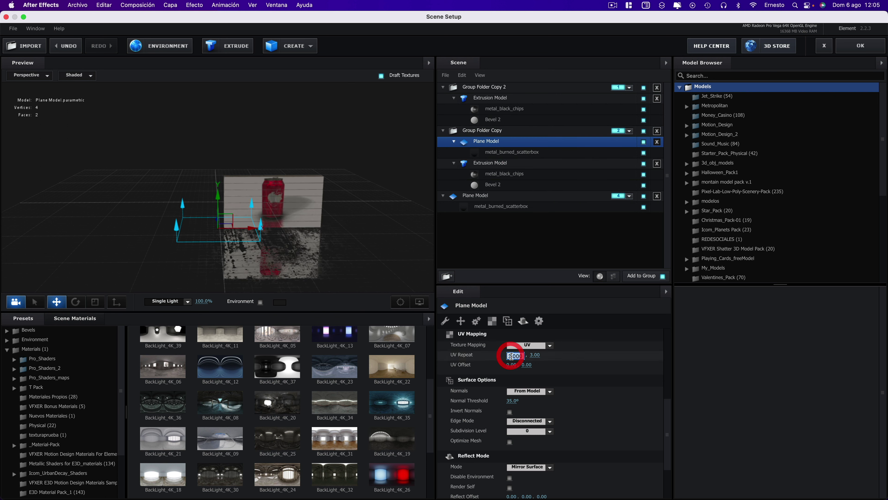
text(4)
click(572, 369)
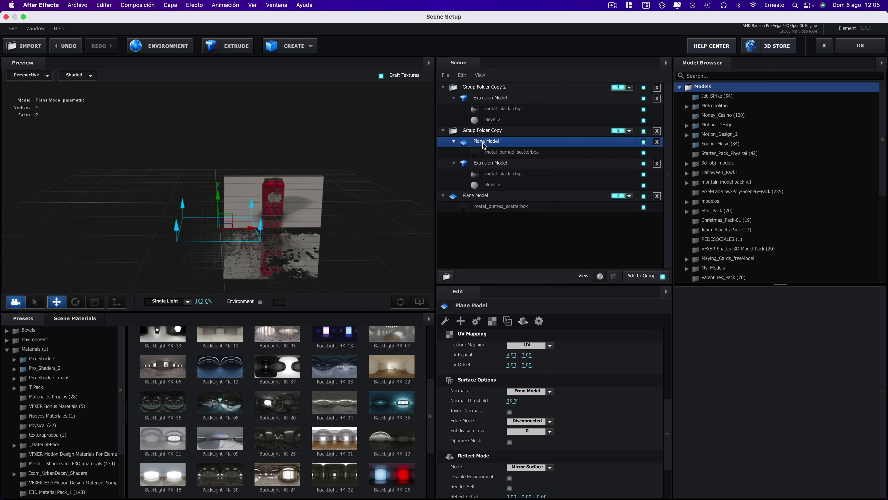
Move the second metal plane out of its group folder and assign it to group 5.
drag(484, 146, 506, 238)
click(629, 196)
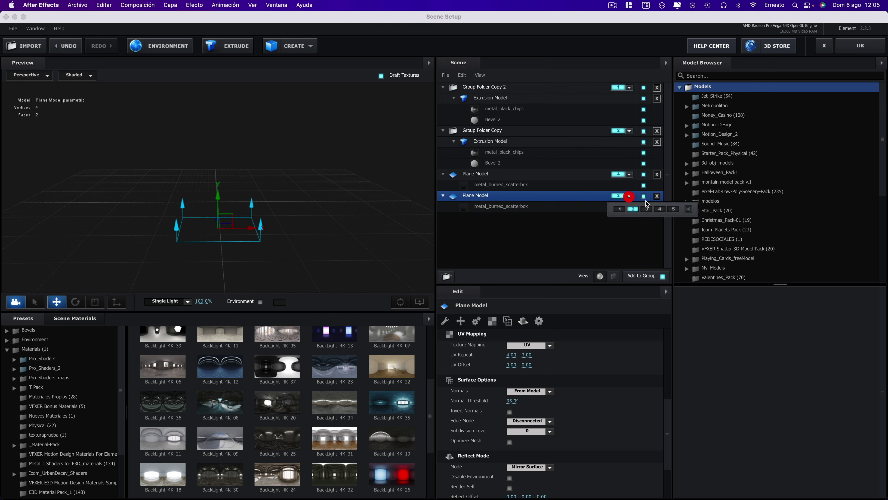
click(673, 209)
click(499, 210)
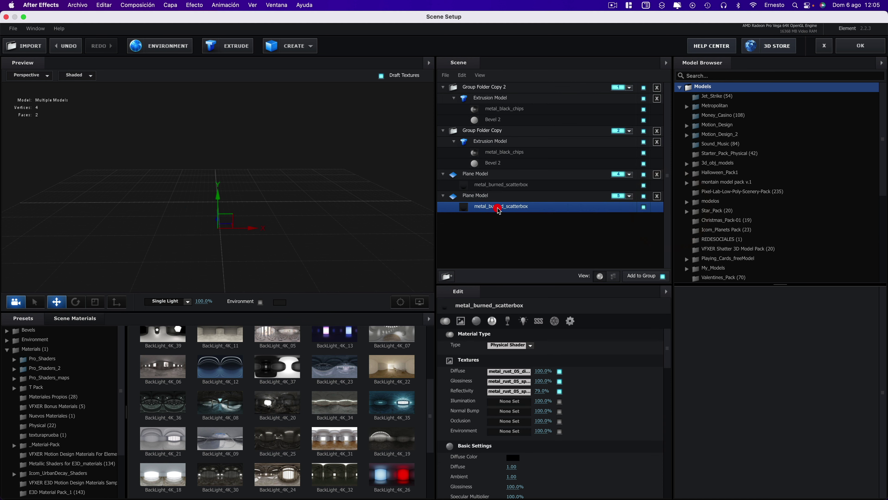
click(475, 196)
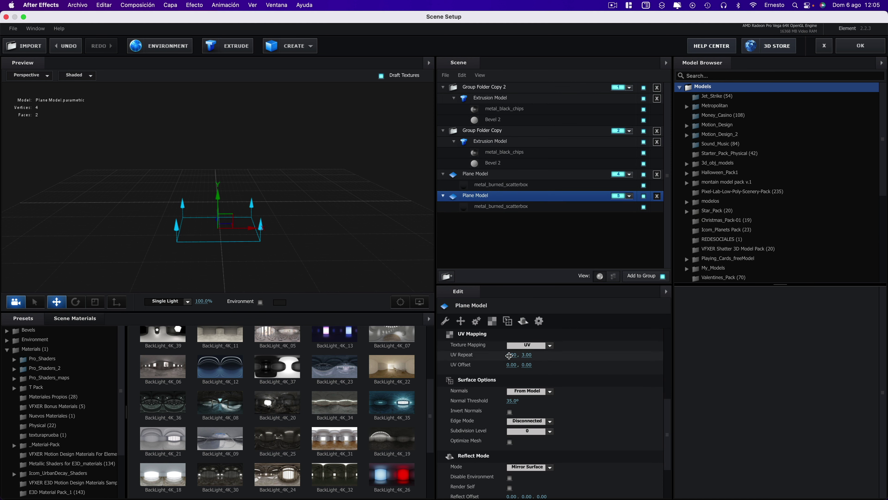
Set the first metal plane's UV Repeat to 4 by 3 and apply the scene.
click(477, 174)
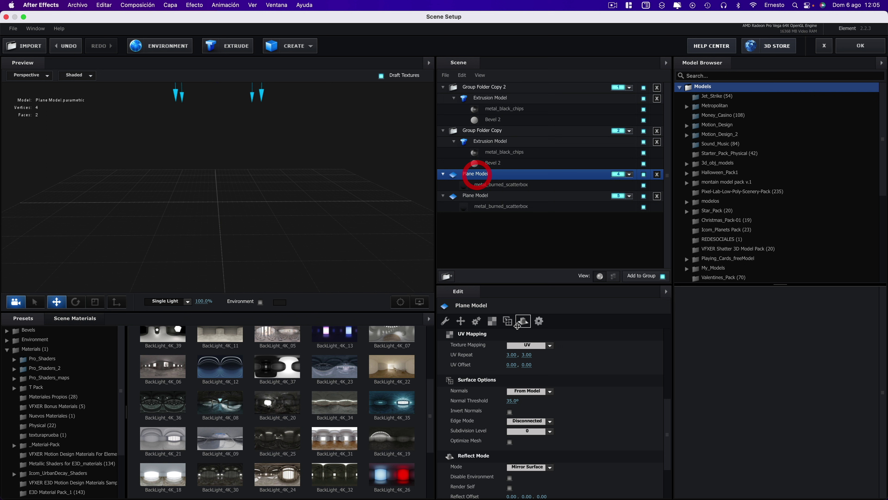
click(511, 355)
click(583, 356)
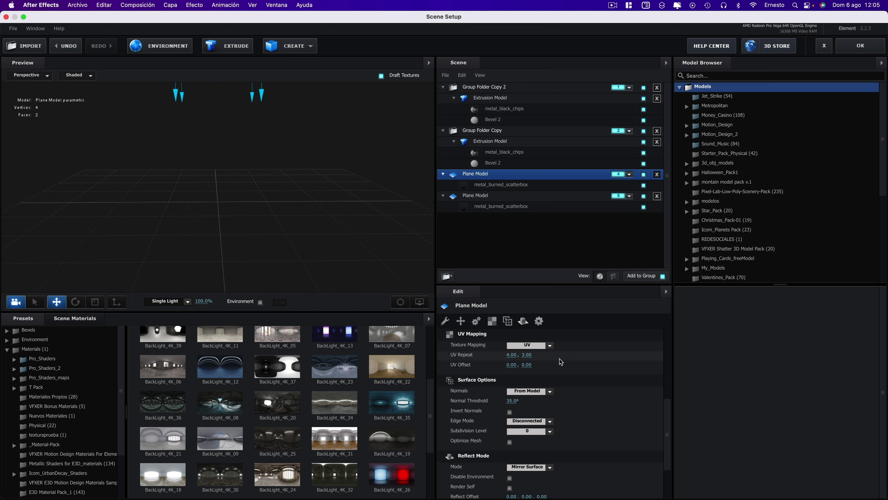
click(861, 47)
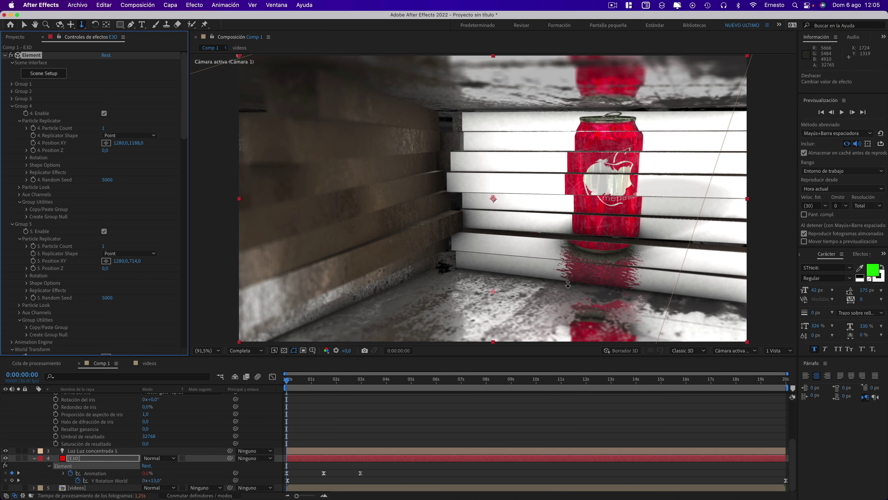
click(366, 381)
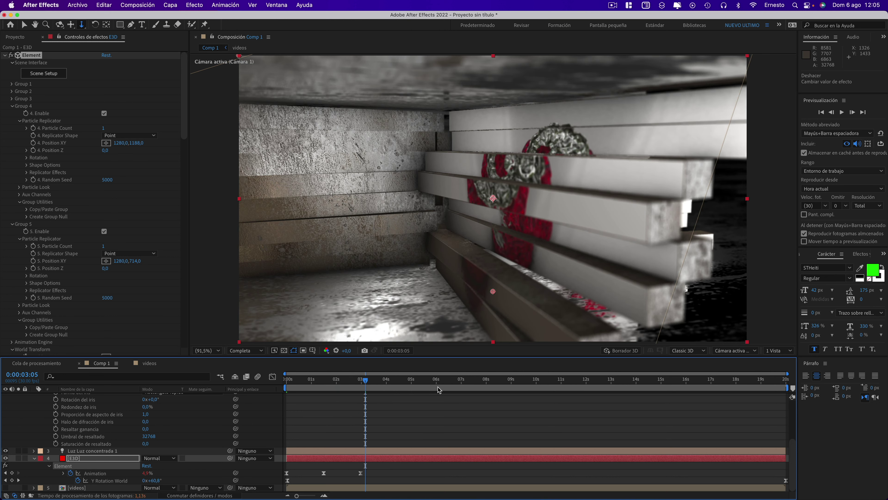
click(440, 380)
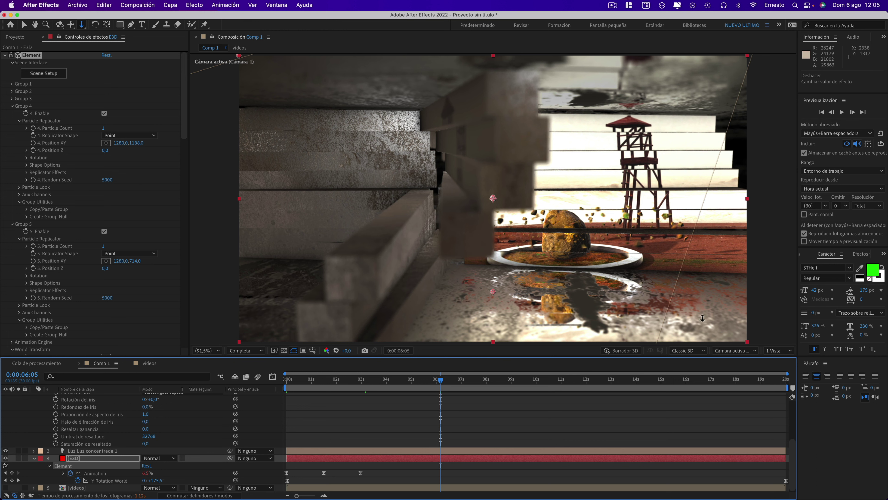
click(482, 381)
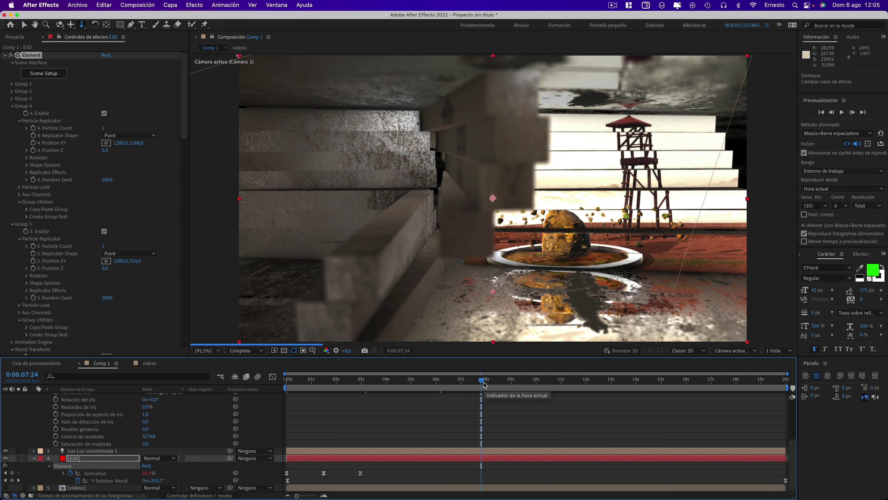
click(529, 385)
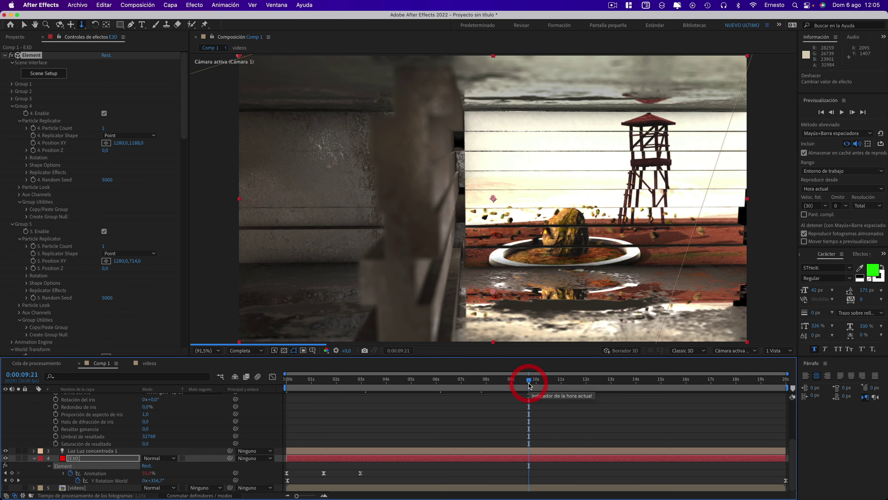
click(561, 381)
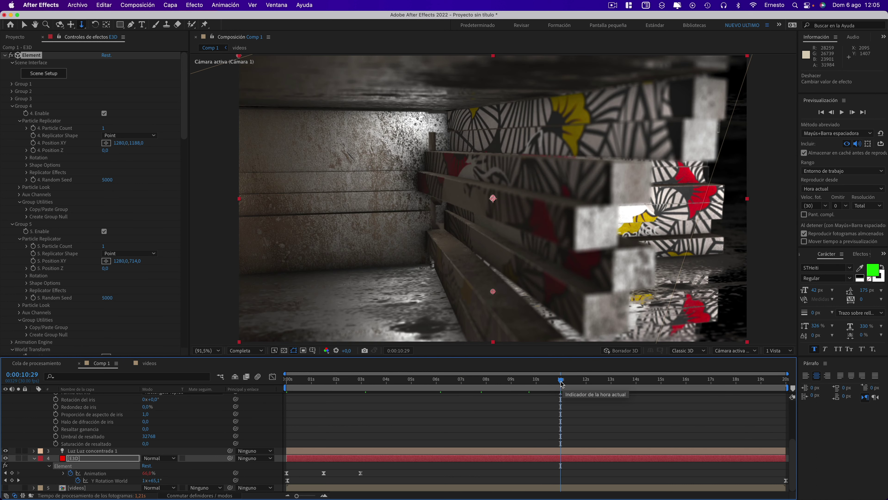
click(621, 381)
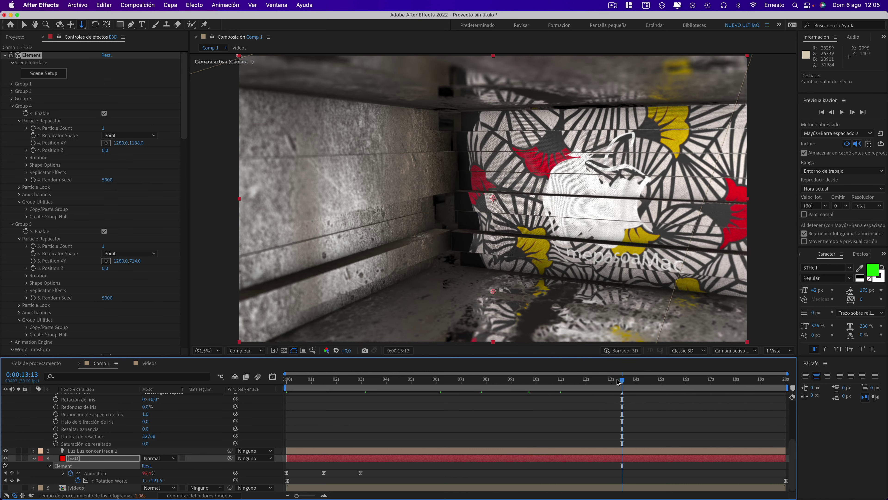
key(Home)
click(247, 365)
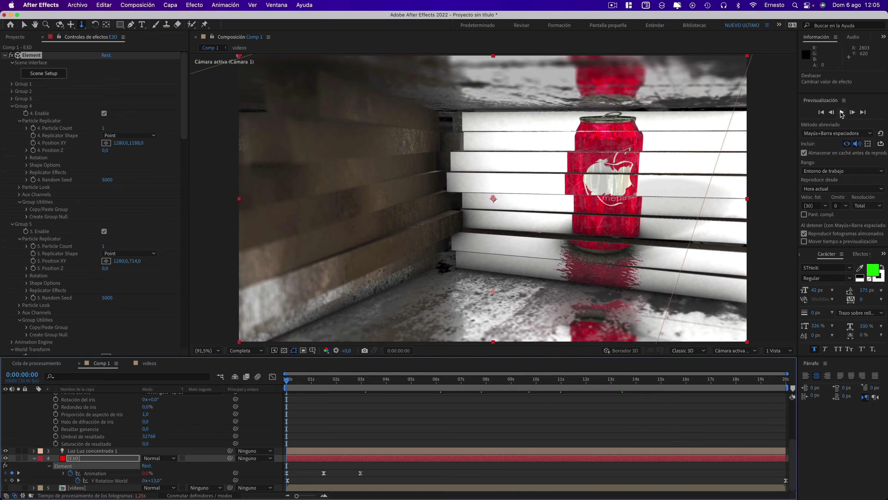
Play the preview and drag the three comp markers to about 14, 10 and 5.5 seconds.
click(842, 112)
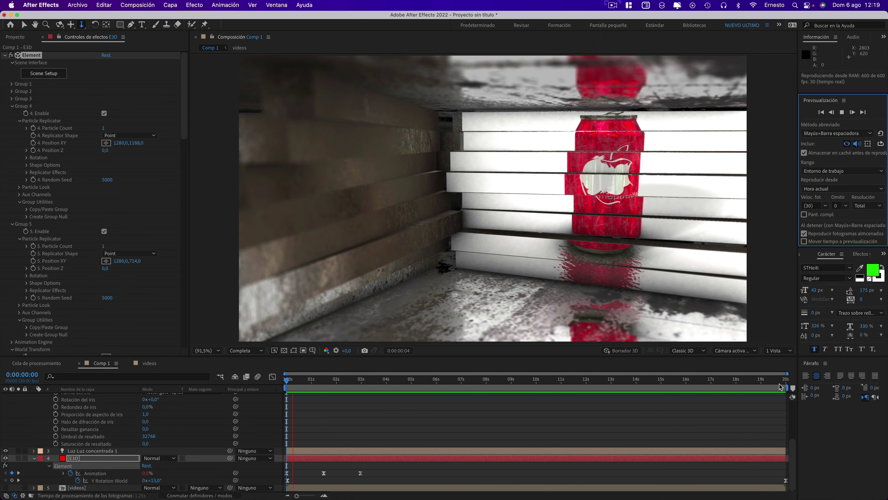
drag(785, 387, 633, 387)
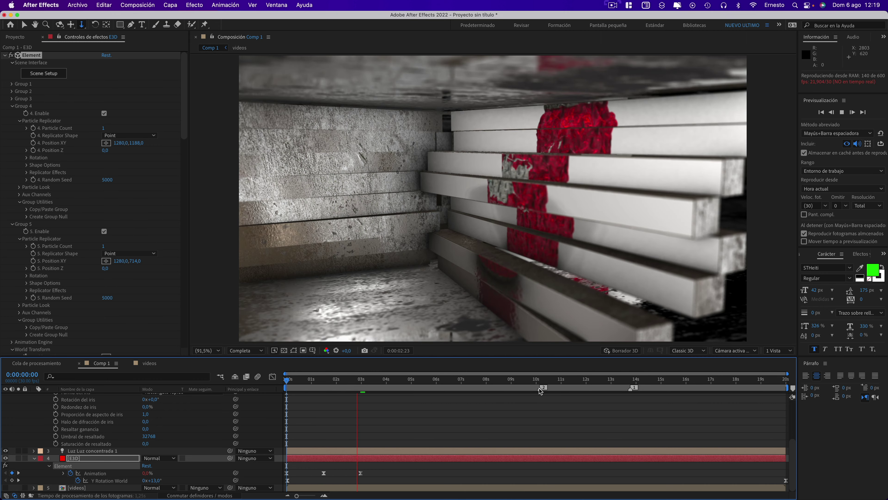
drag(589, 388, 541, 387)
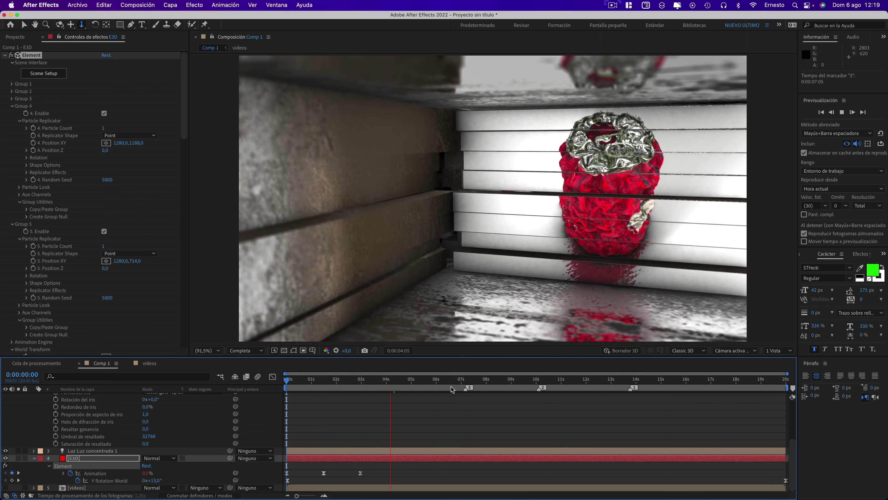
drag(749, 388, 431, 387)
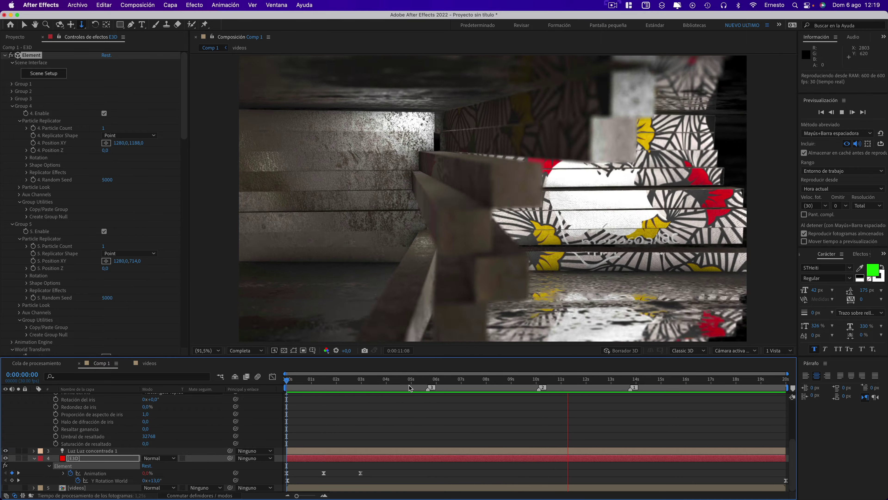
click(149, 364)
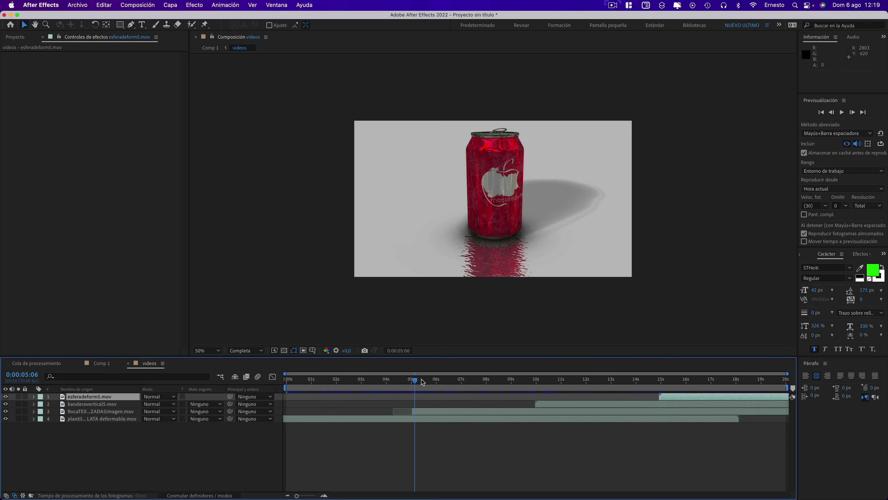
click(425, 379)
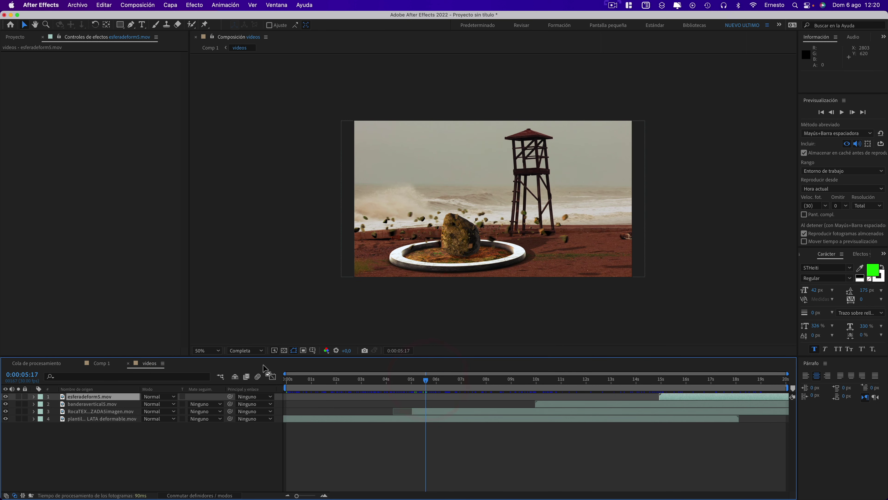
click(102, 363)
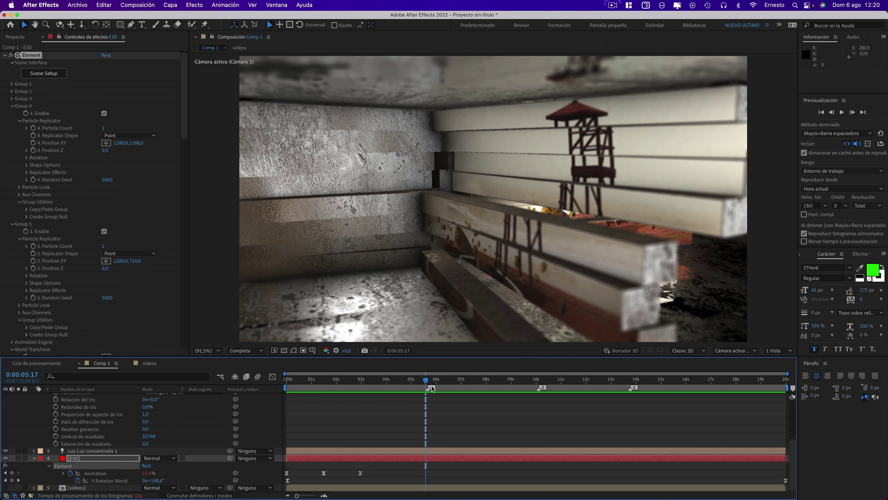
click(431, 388)
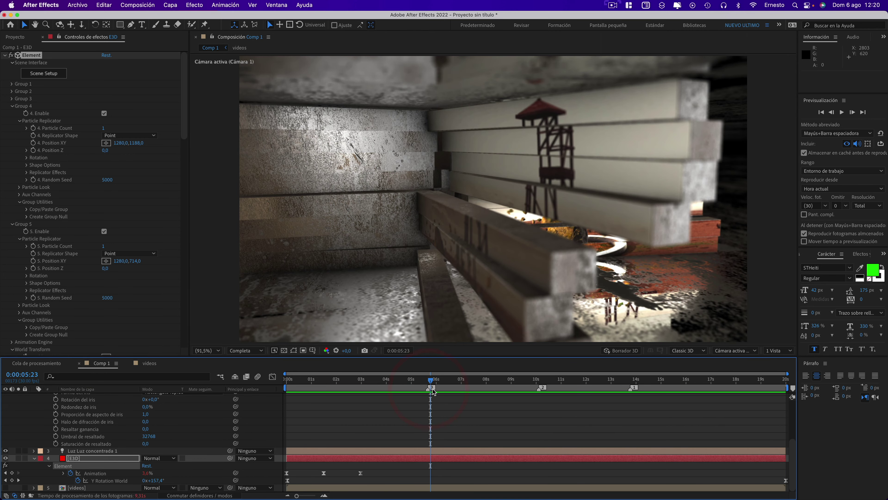
click(433, 382)
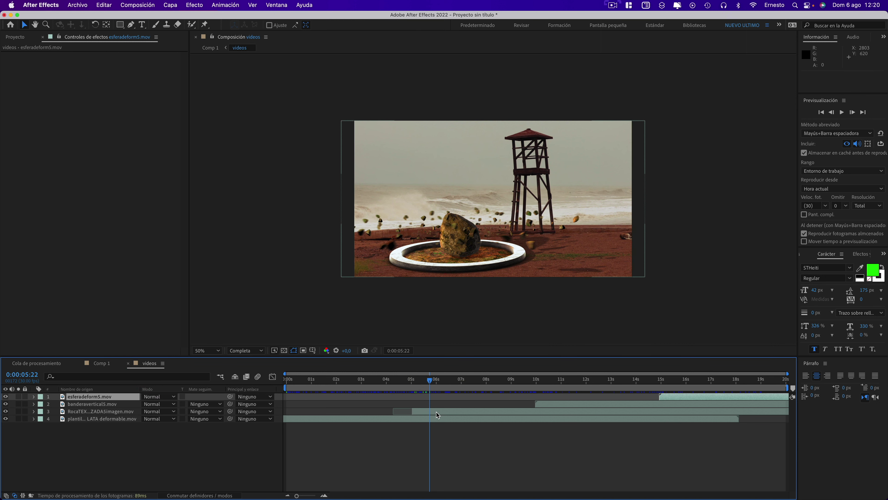
click(103, 364)
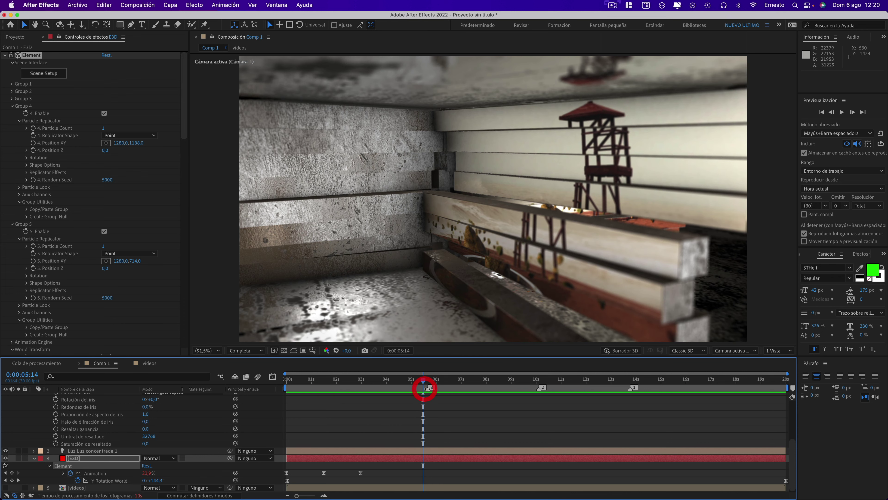
Pull comp markers to about 0:00:03:24, 0:00:07:08 and 0:00:09:23, then play the preview.
drag(430, 388, 383, 388)
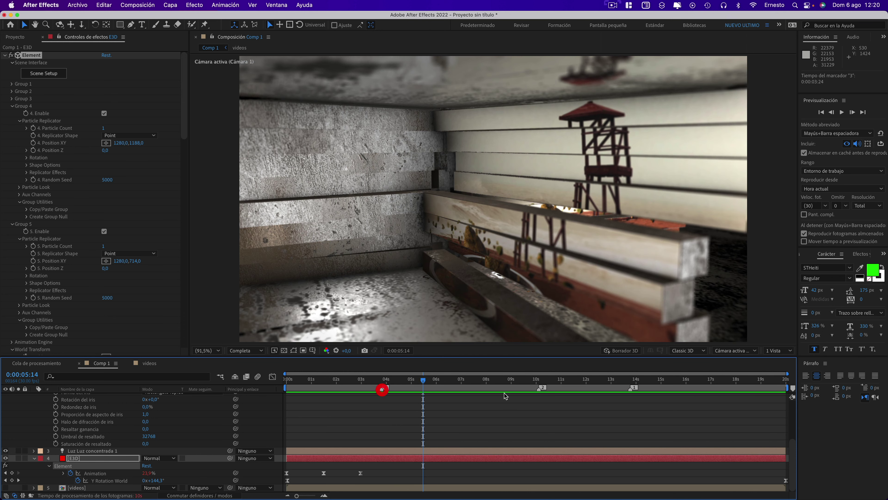
drag(541, 389, 479, 389)
drag(630, 389, 572, 390)
click(530, 389)
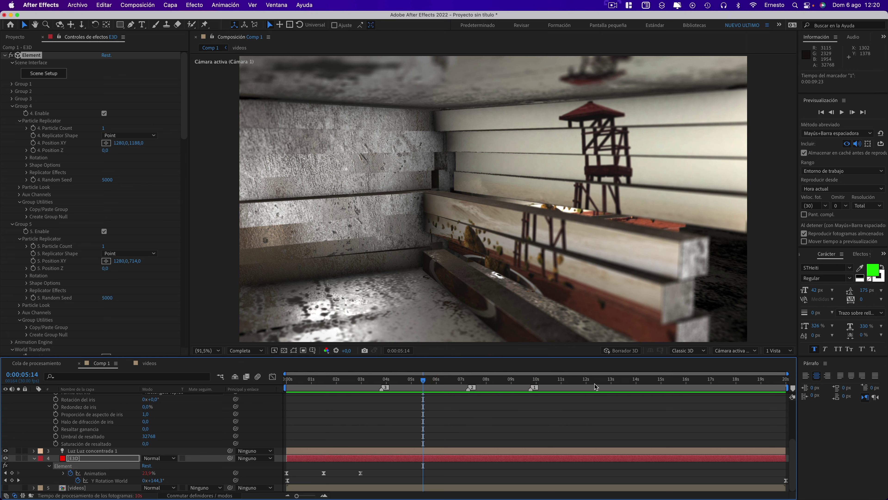
click(841, 112)
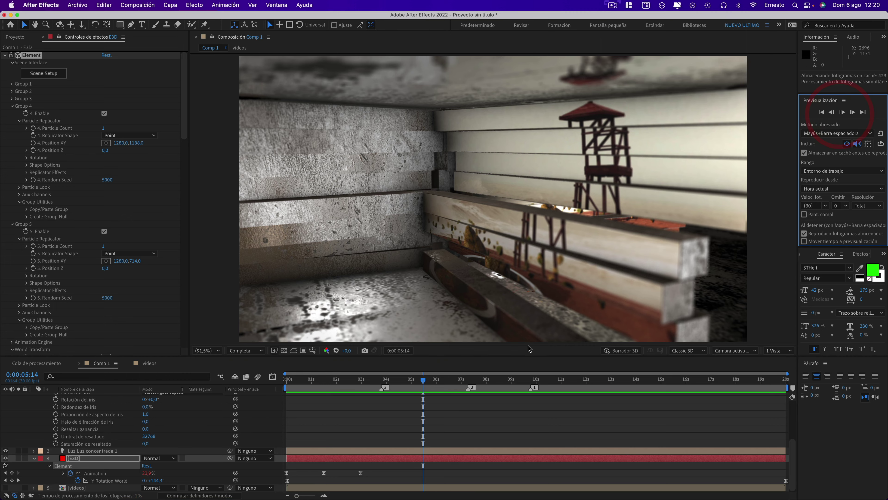